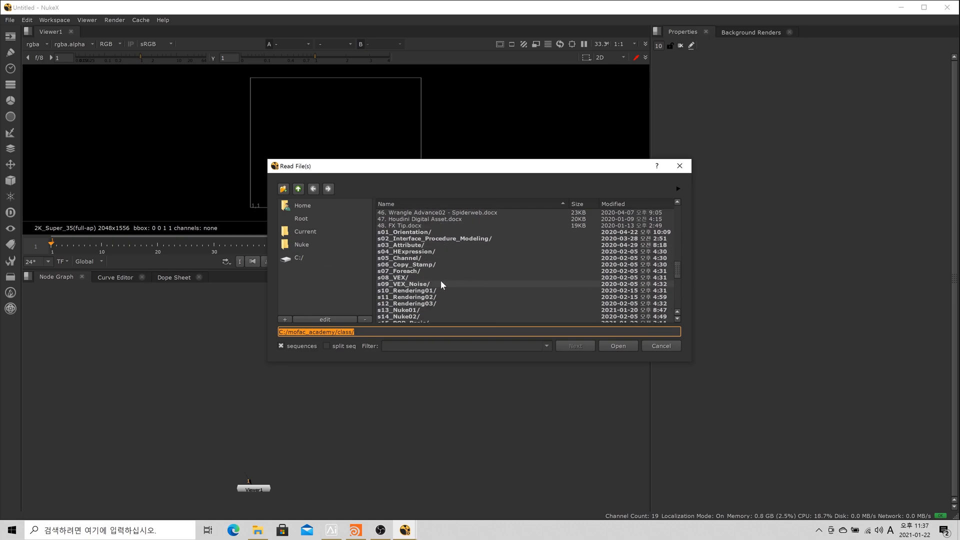
- Read in the far_snow.####.exr sequence from the s16_POP_Stream/render/far_snow folder
scroll(442, 278, "down", 6)
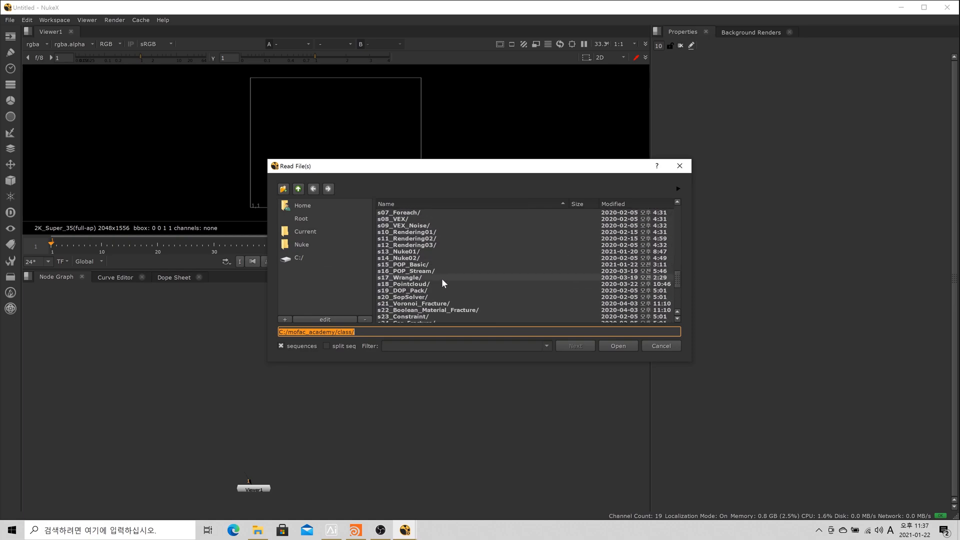
scroll(439, 277, "up", 3)
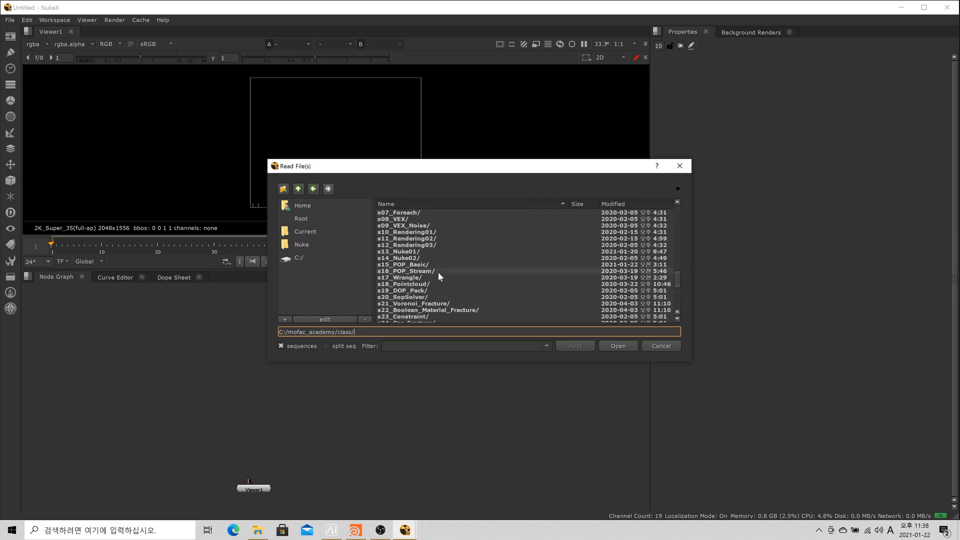
double_click(437, 272)
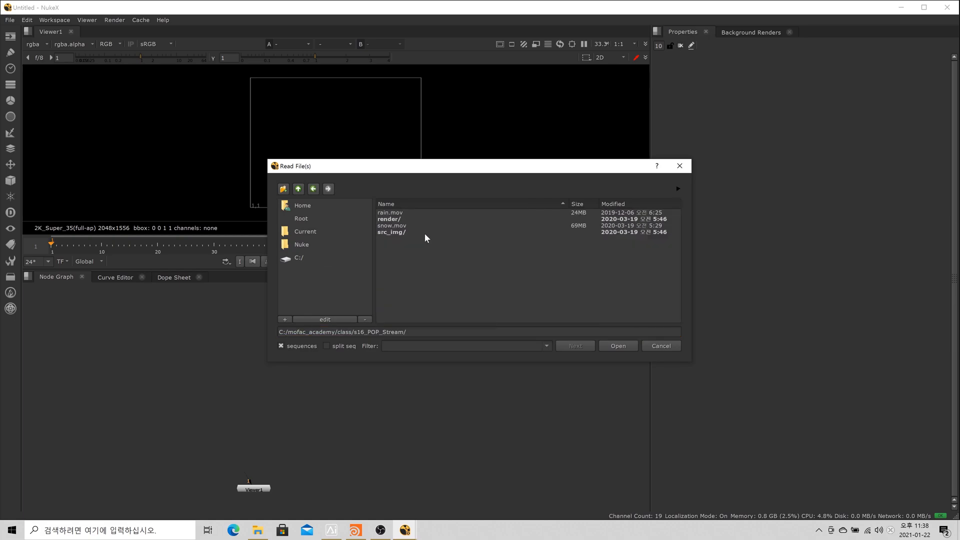
double_click(404, 219)
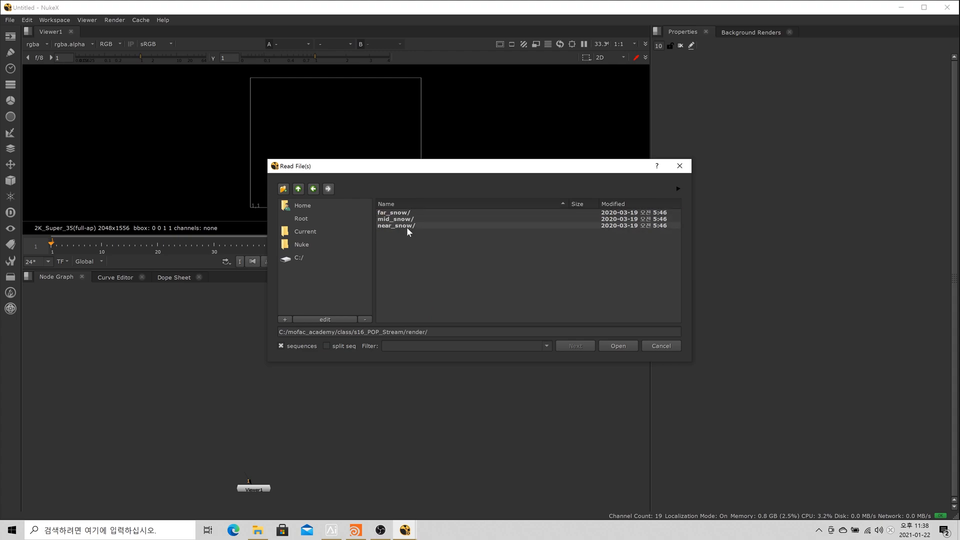
double_click(405, 213)
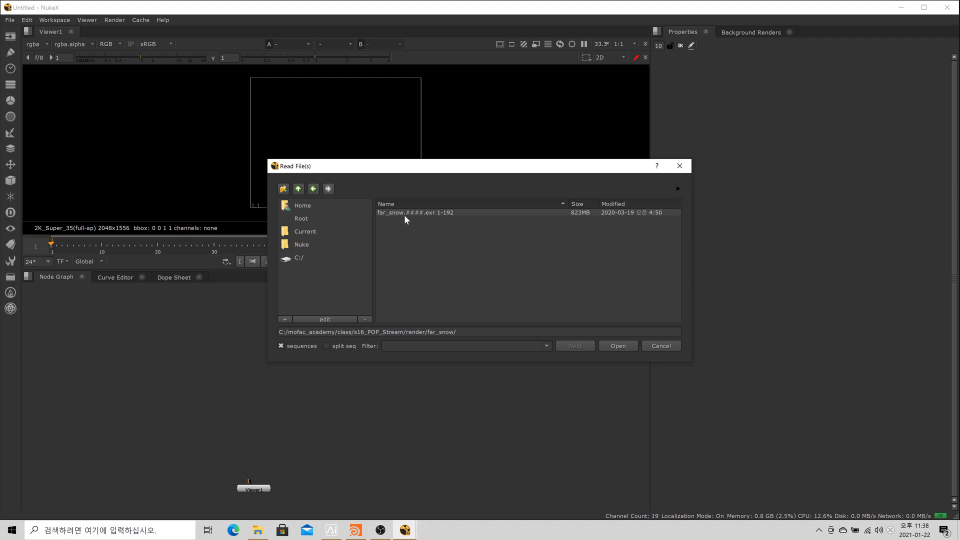
double_click(407, 212)
- Read in the mid_snow.####.exr sequence from render/mid_snow and delete the stray Transform node
left_click(341, 392)
key("t")
key("r")
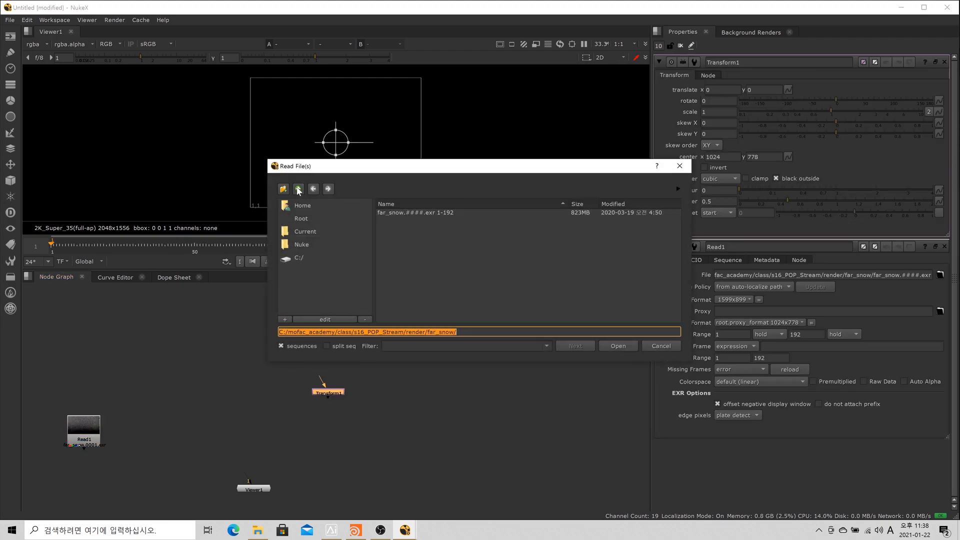
left_click(298, 189)
double_click(401, 221)
double_click(404, 212)
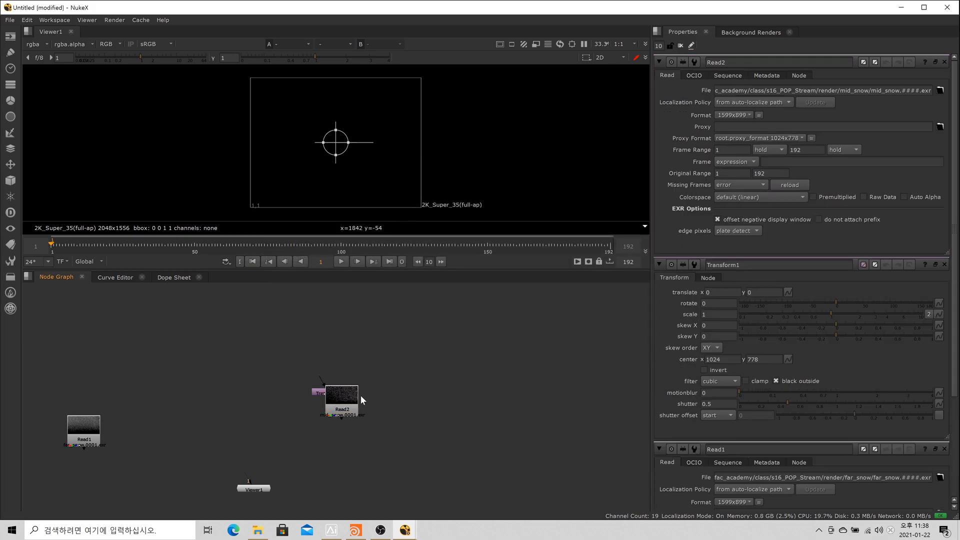
left_click(320, 393)
key("Delete")
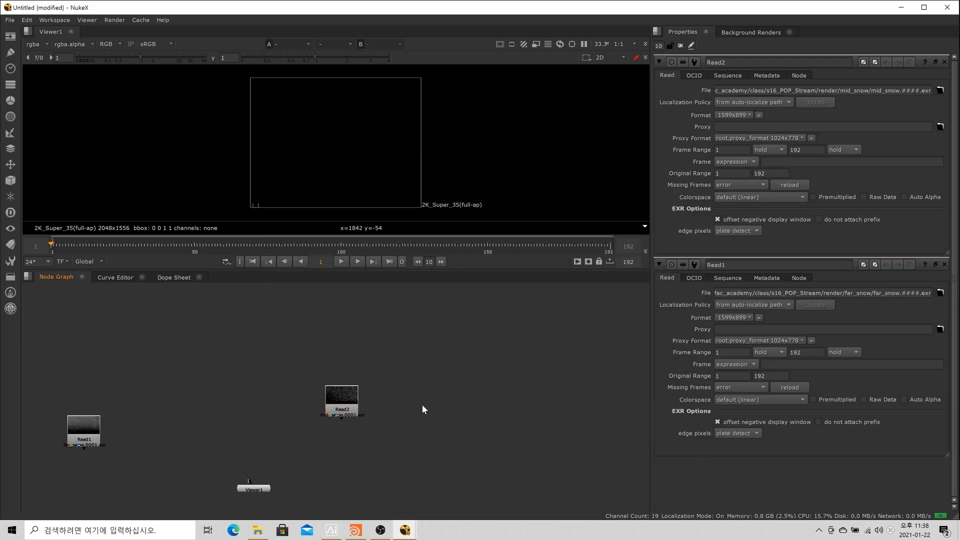
- Read in the near_snow.####.exr sequence from the render/near_snow folder
key("r")
left_click(298, 190)
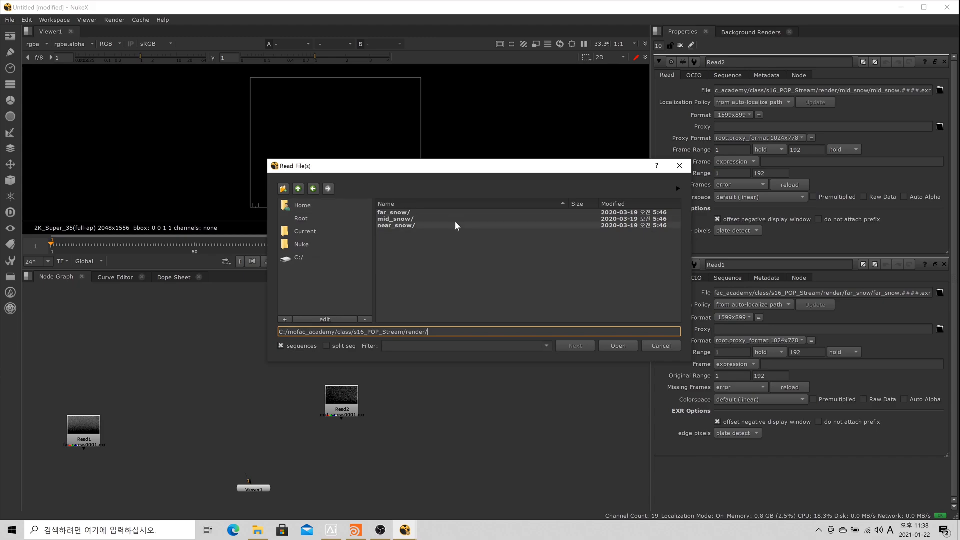
double_click(421, 224)
double_click(423, 211)
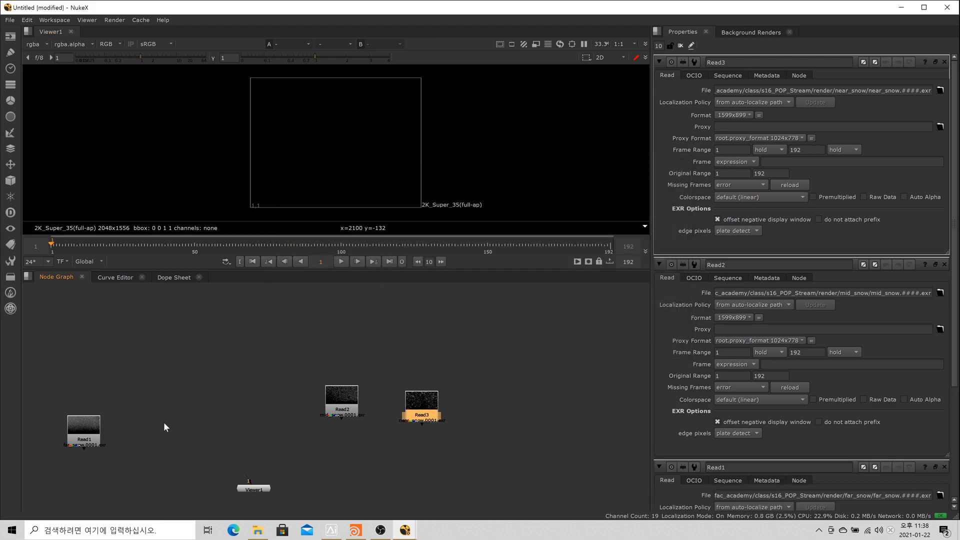
- Line up the three snow Read nodes side by side and show the far_snow sequence in an enlarged viewer
left_click_drag(81, 435, 288, 405)
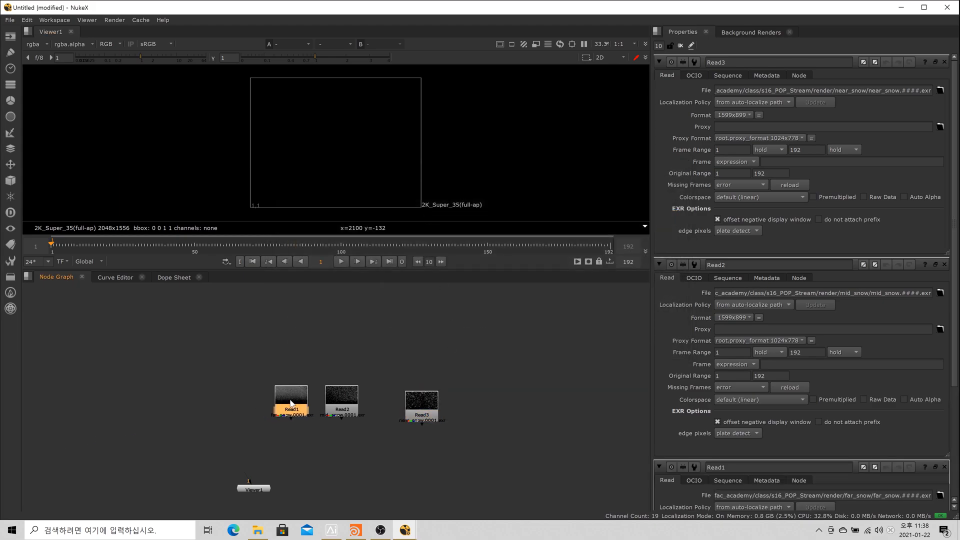
key("1")
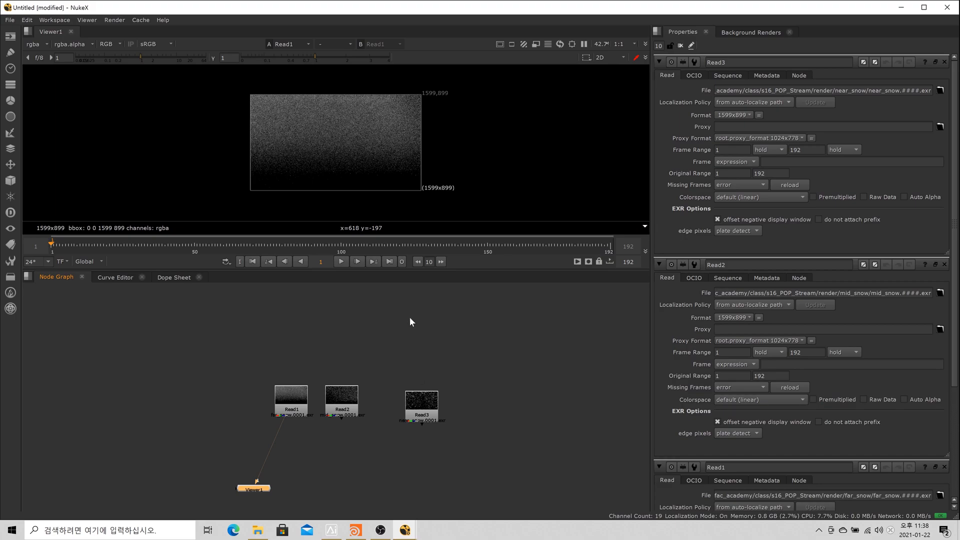
left_click_drag(404, 270, 422, 399)
key("f")
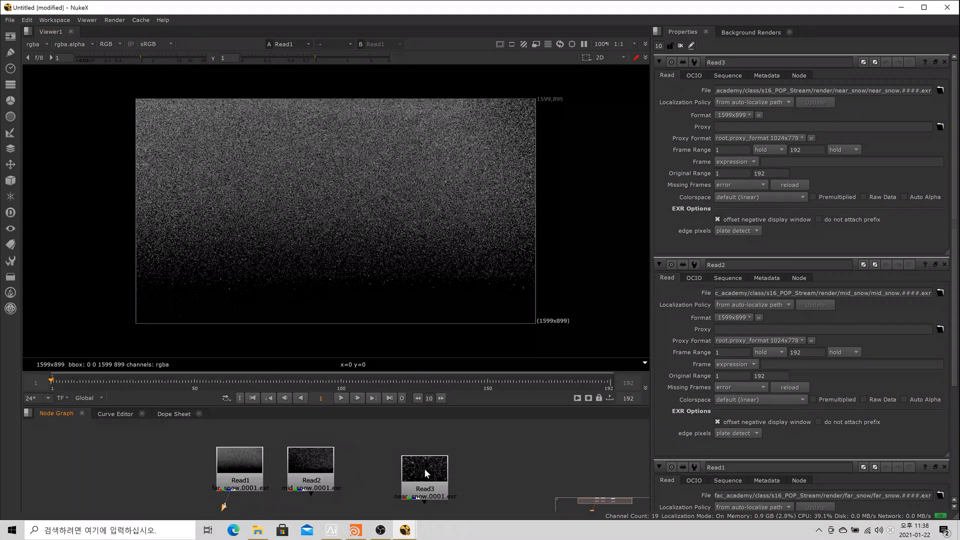
left_click_drag(424, 469, 388, 458)
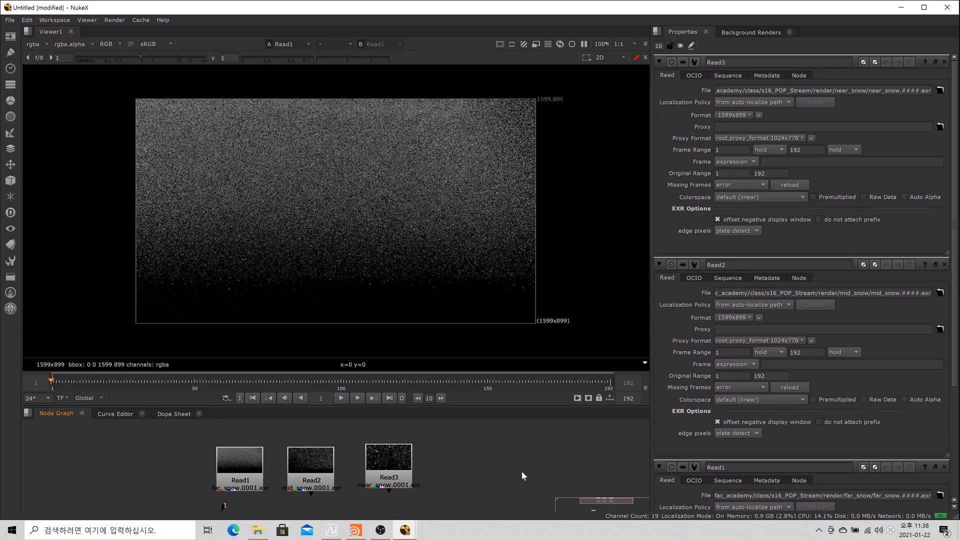
- Set the project's full size format to HD_1080 1920x1080
key("s")
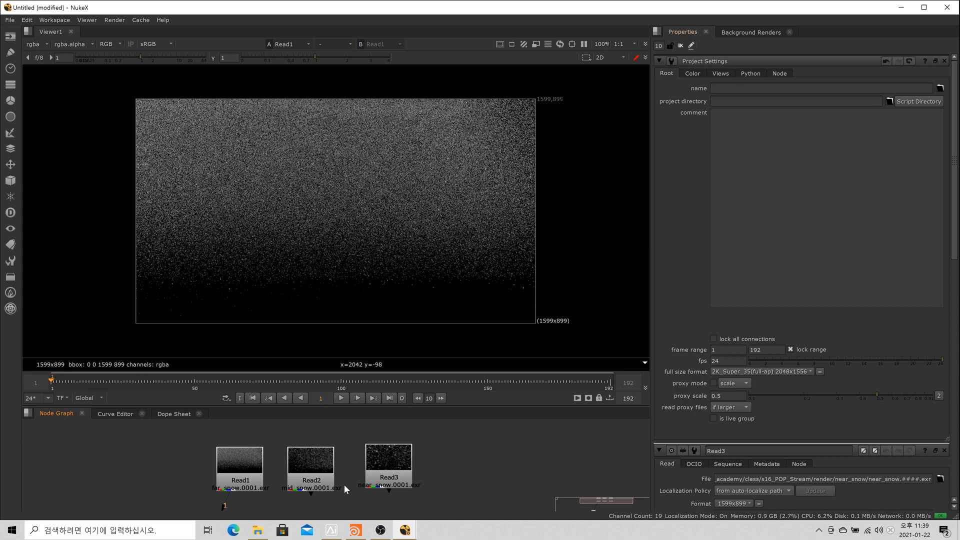
left_click(792, 372)
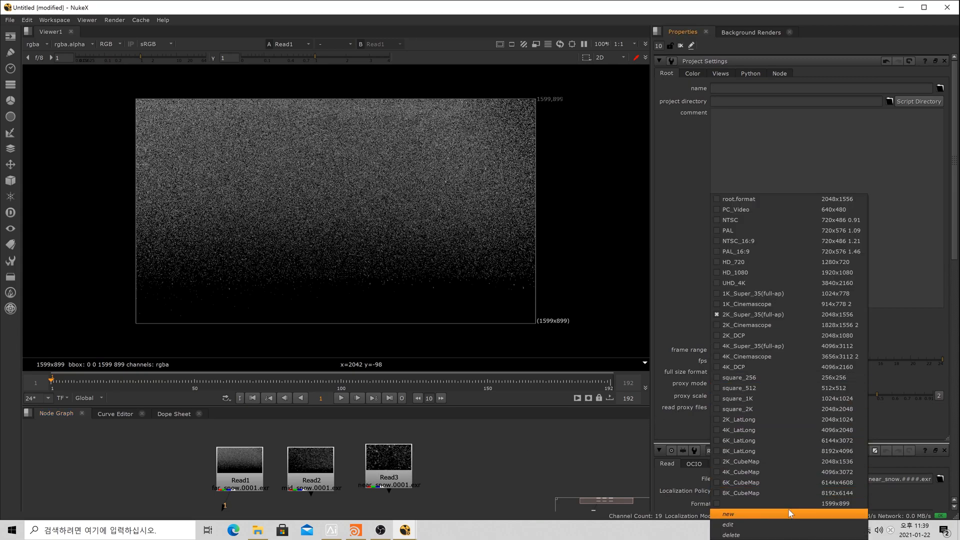
left_click(844, 273)
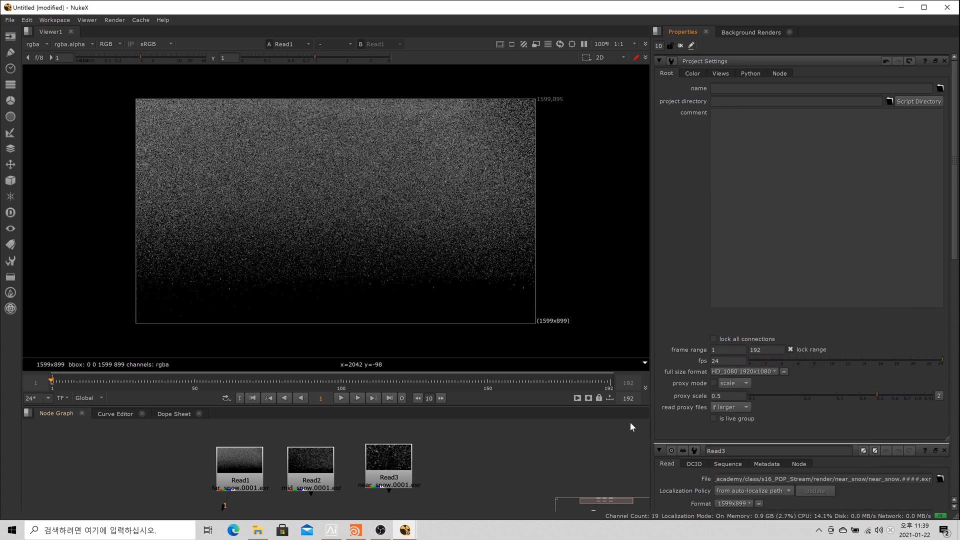
- Enlarge the node graph area and limit the number of open property panels to 1
scroll(503, 457, "down", 3)
left_click_drag(504, 459, 520, 440)
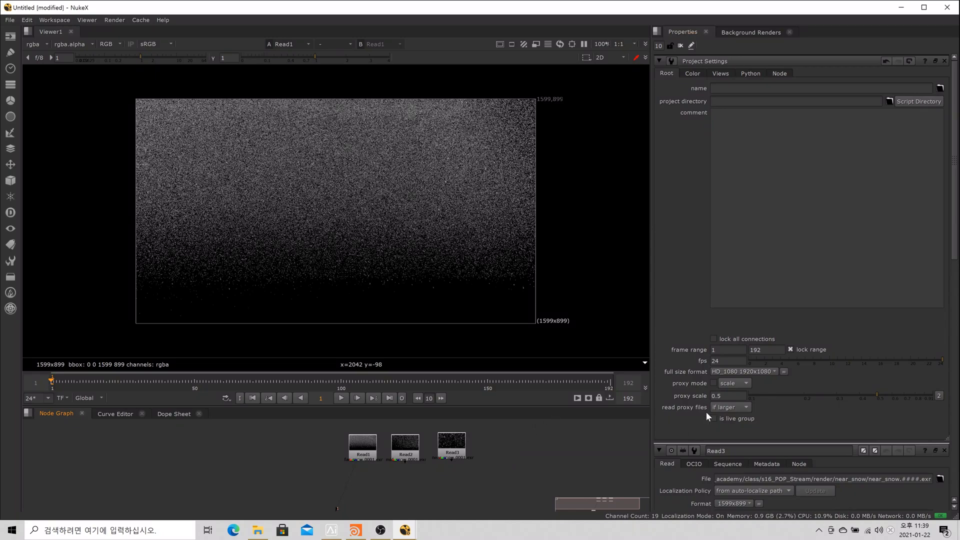
left_click_drag(564, 406, 564, 334)
double_click(659, 45)
type("1")
key("Return")
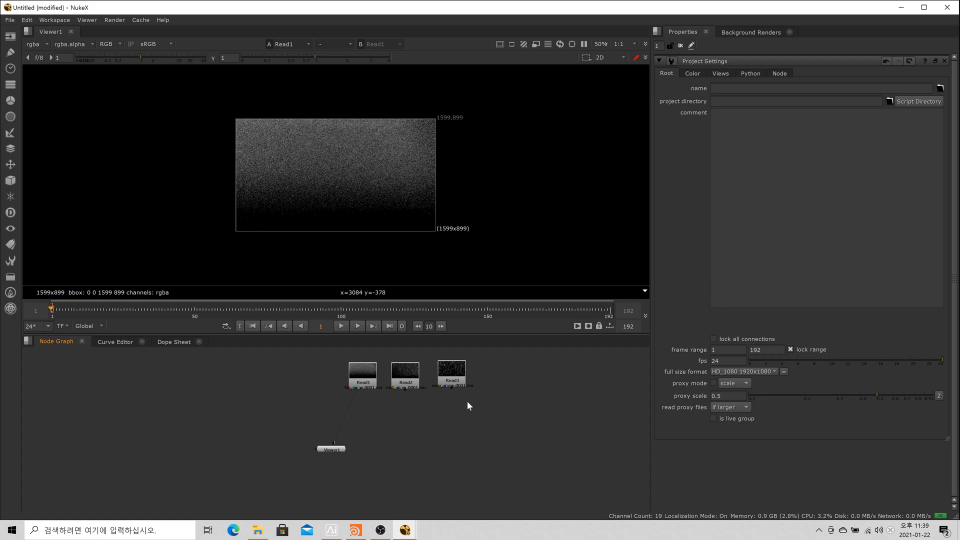
- Read in the bg01.####.exr sequence from src_img/bg and place its node left of the snow Read nodes
key("r")
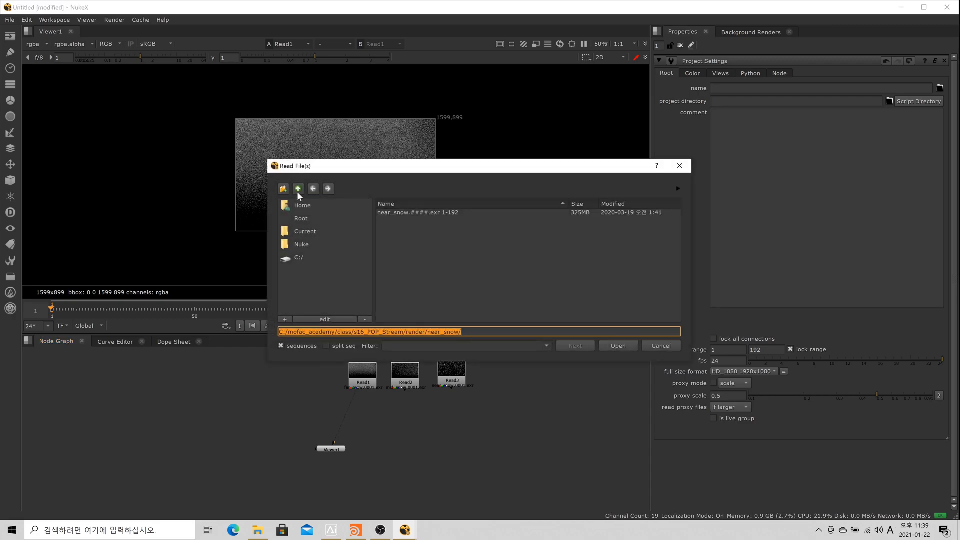
left_click(298, 188)
left_click(298, 189)
double_click(389, 229)
left_click(395, 213)
double_click(395, 214)
double_click(430, 211)
left_click_drag(476, 401, 302, 376)
- Preview the background and snow Read nodes one by one, and move the Viewer node to the right of them
key("1")
left_click(370, 377)
key("1")
left_click(407, 384)
key("1")
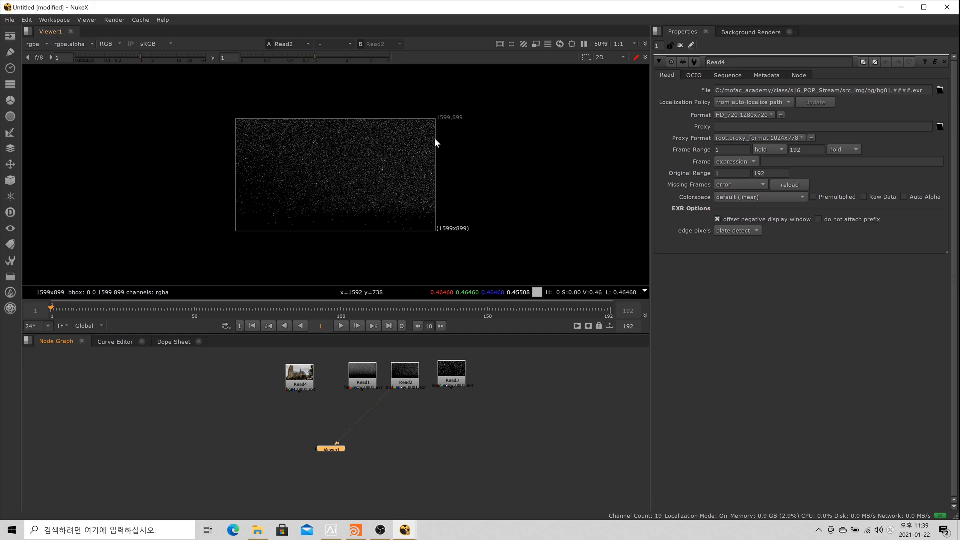
left_click(461, 378)
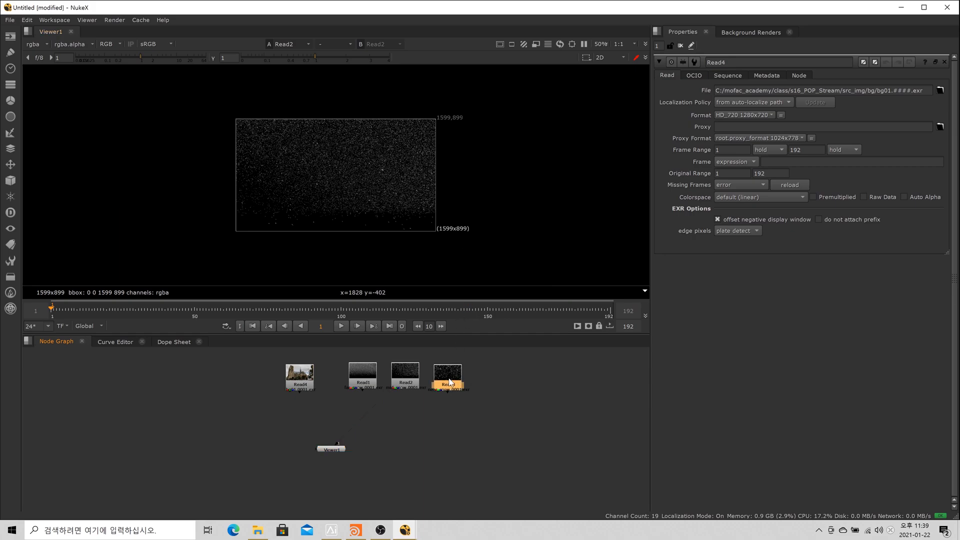
key("1")
left_click_drag(332, 449, 585, 445)
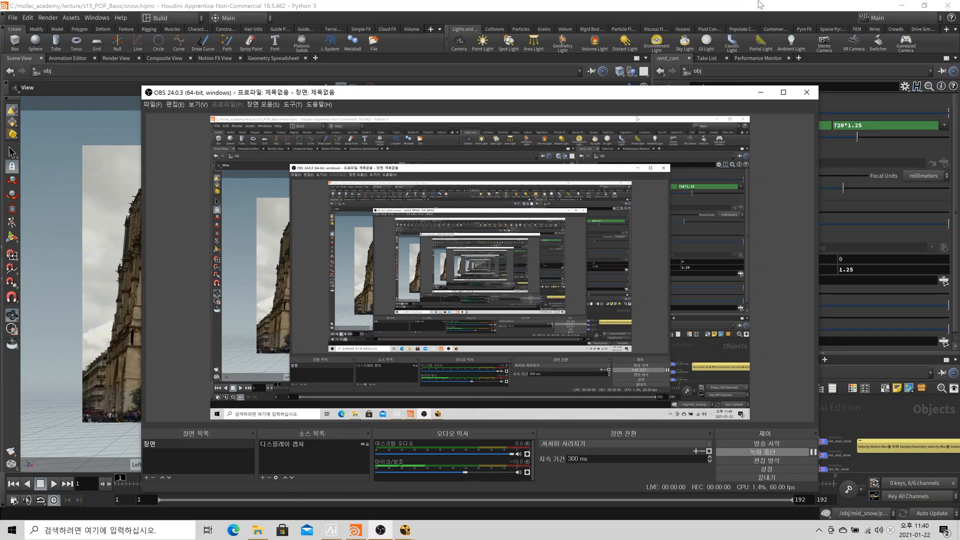
- Check the evaluated resolution of the rend_cam camera in Houdini, and return to NukeX
left_click(761, 92)
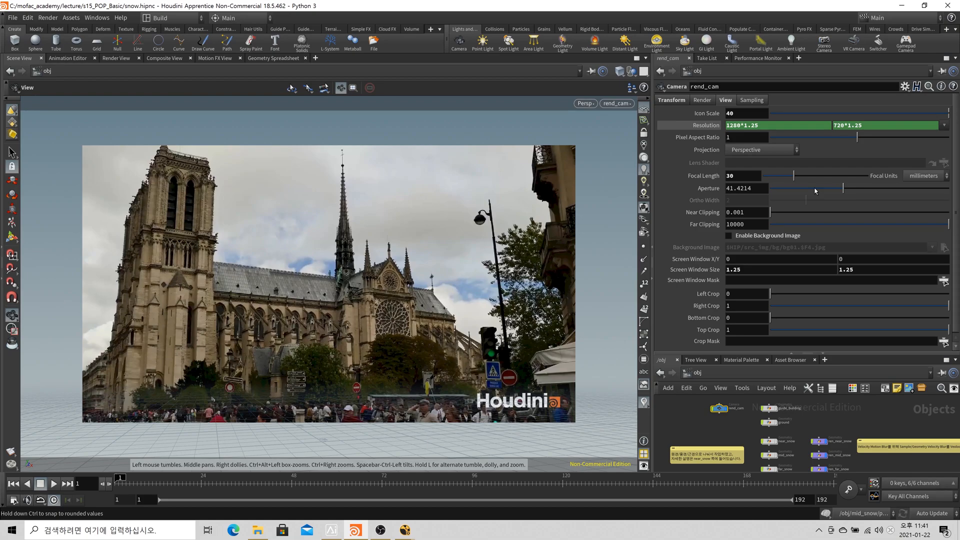
left_click(715, 126)
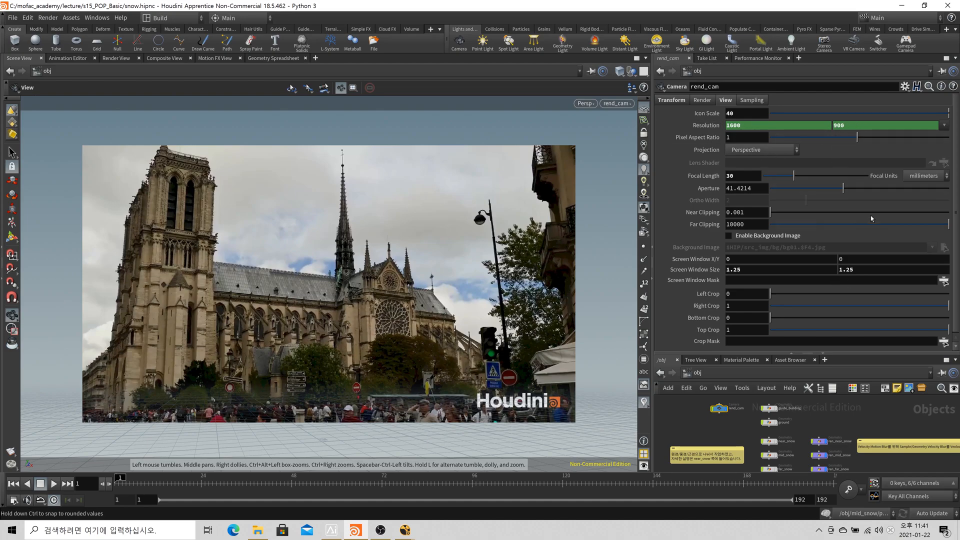
mouse_move(405, 530)
left_click(431, 510)
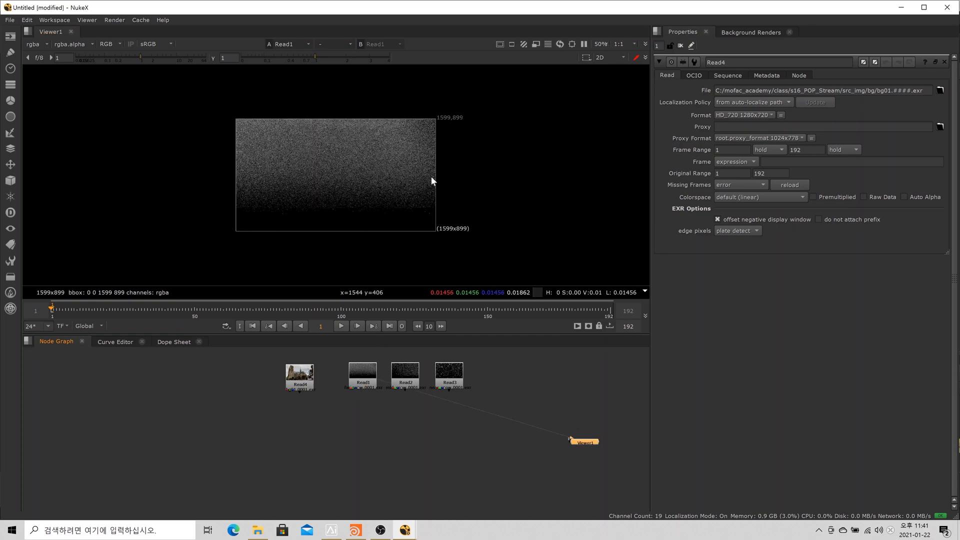
- Compare the image format of the mid snow, near snow and background sequences in the viewer
key("1")
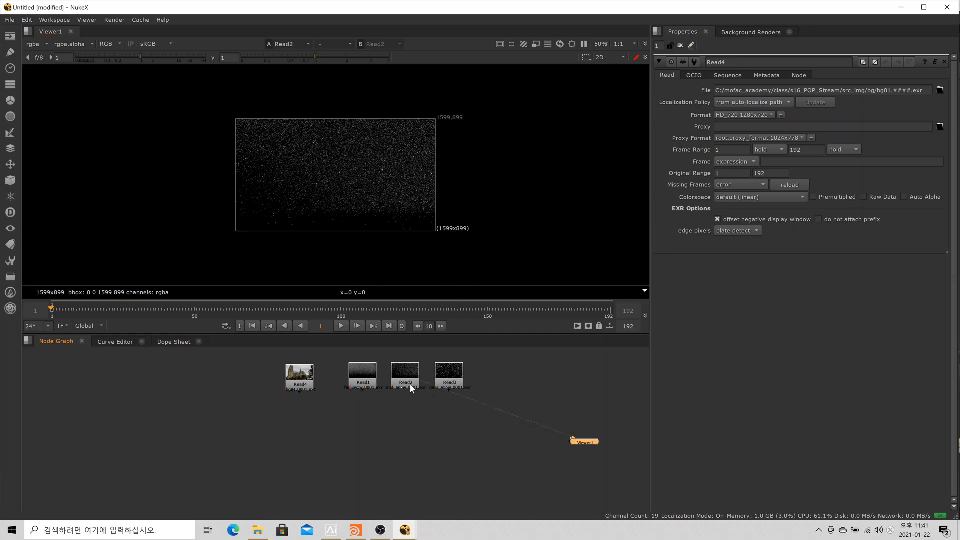
key("1")
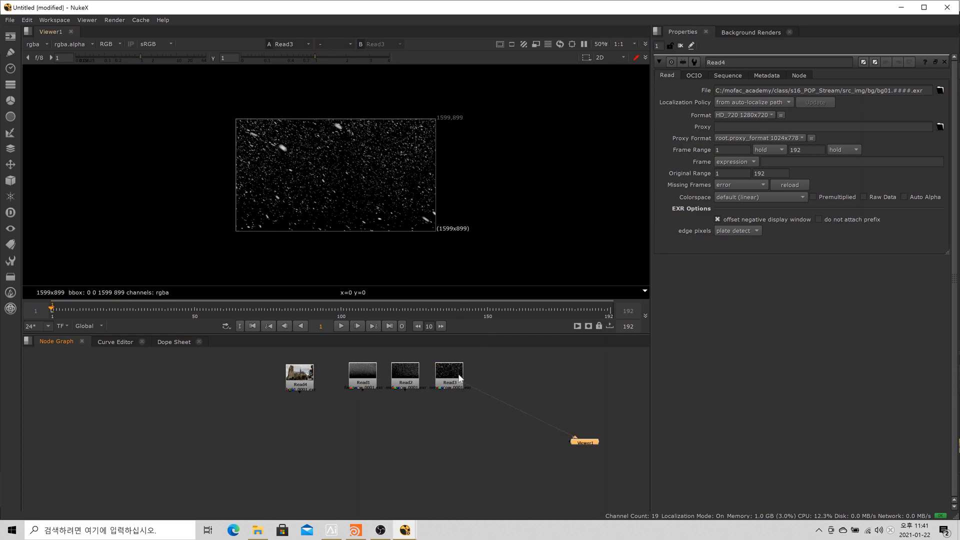
scroll(272, 170, "up", 3)
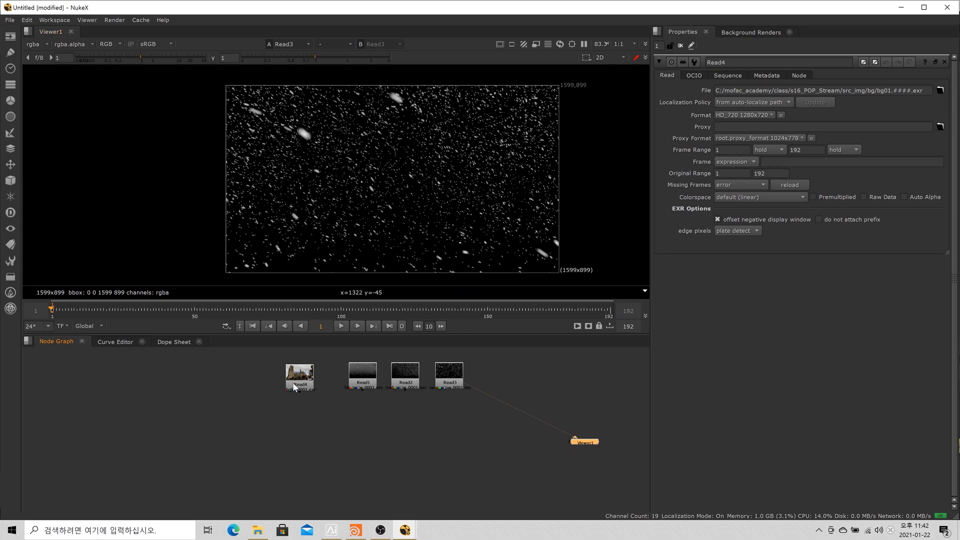
key("1")
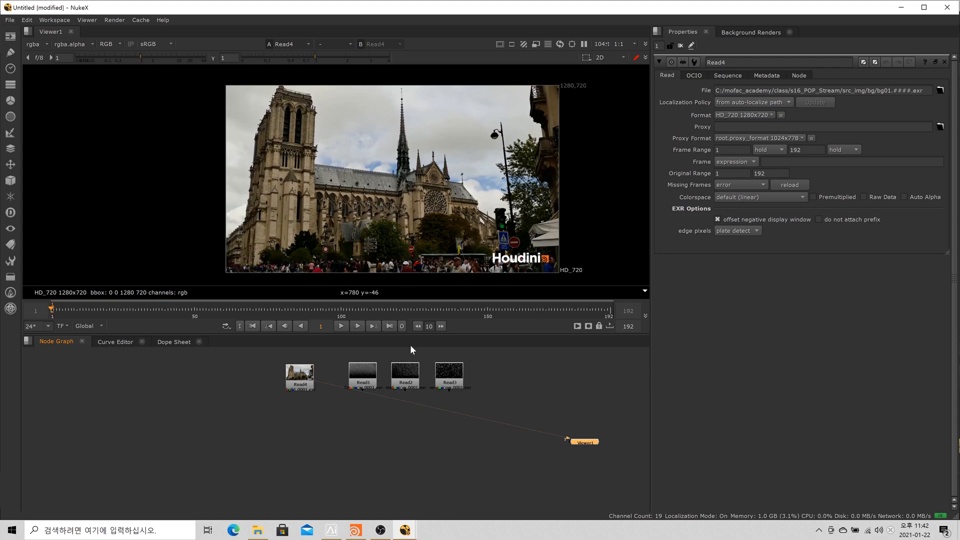
- Check the project's full size format and attach a Reformat node to the bg01 background Read node
left_click(572, 403)
key("s")
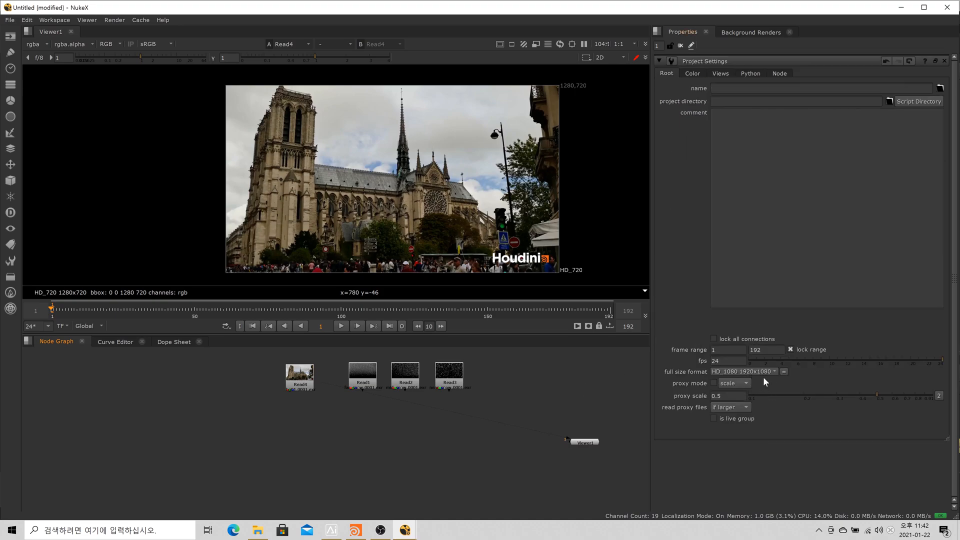
left_click(300, 382)
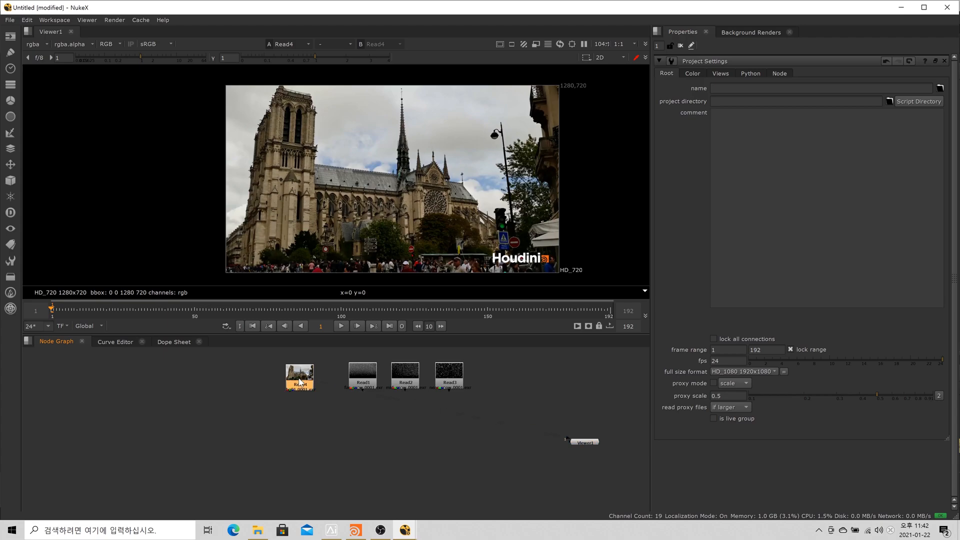
key("Tab")
type("ref")
left_click(294, 388)
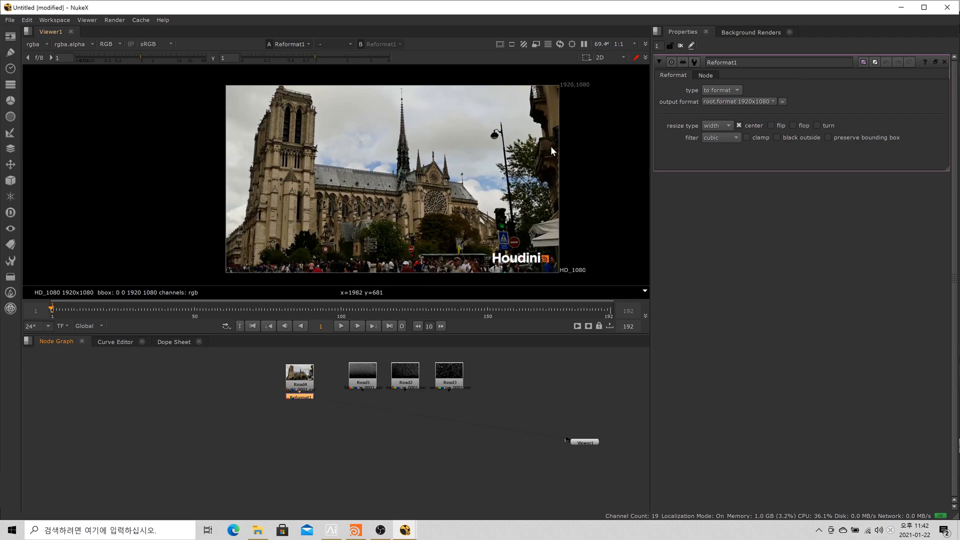
- Preview the Read1 snow sequence in the viewer and attach a Reformat node to it
left_click(366, 382)
key("1")
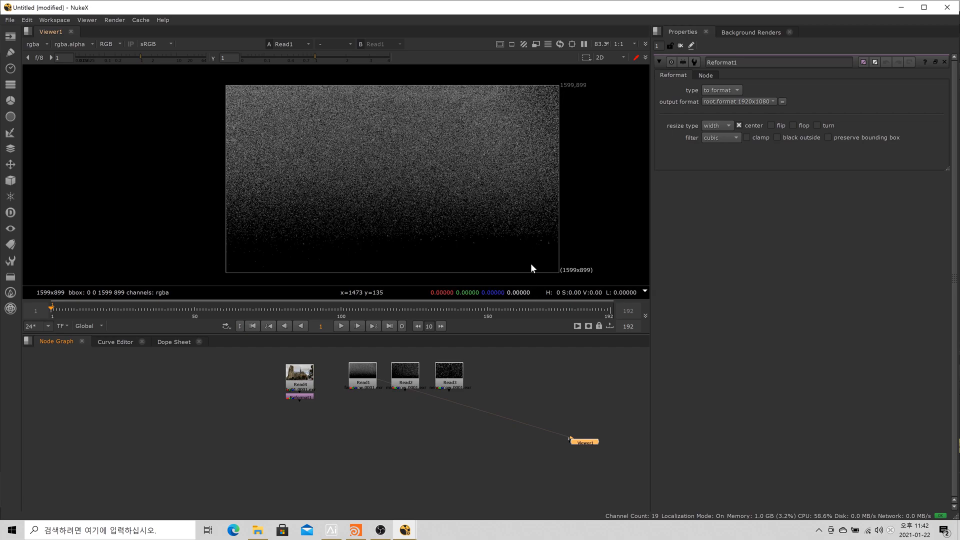
left_click(362, 383)
key("Tab")
type("ref")
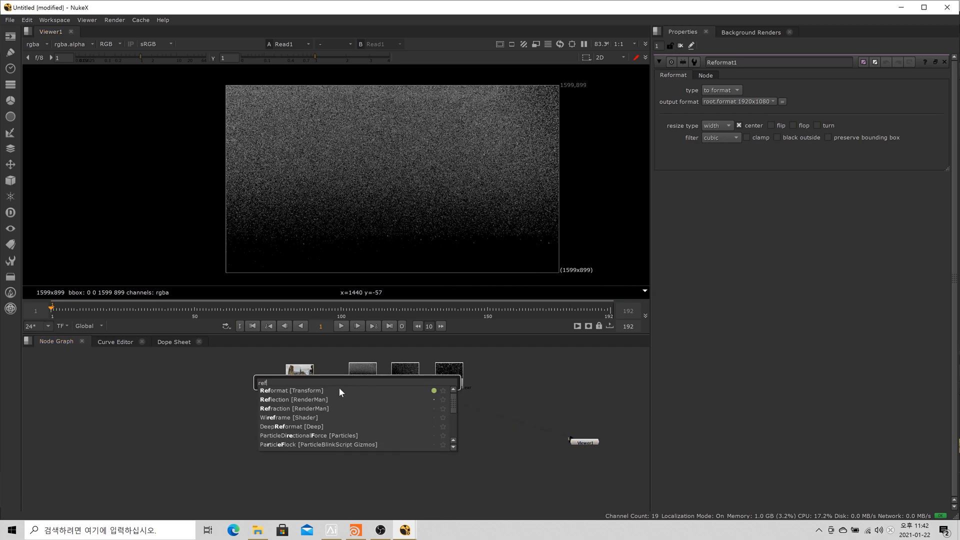
key("Return")
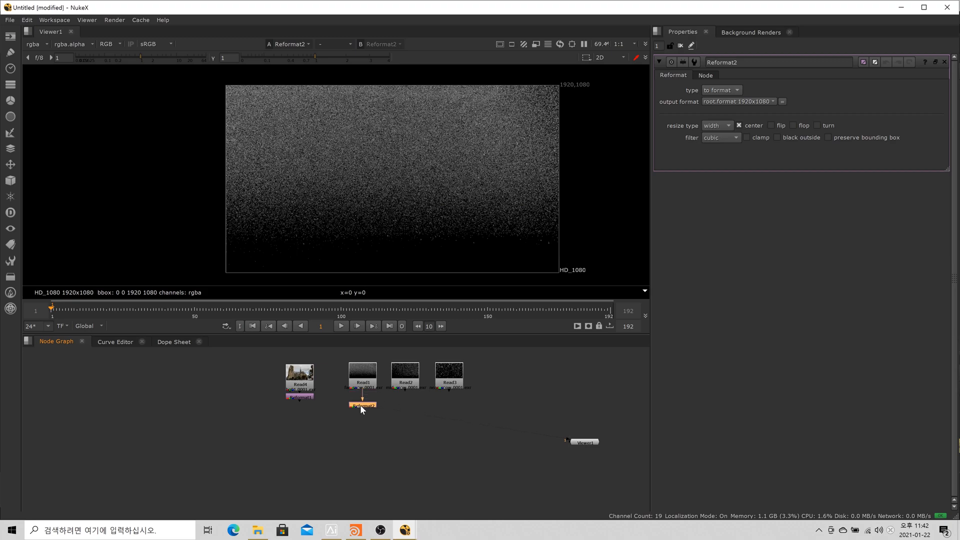
- Set the new Reformat node's type to scale with a value of 1.5, and place it directly under Read1
left_click(755, 102)
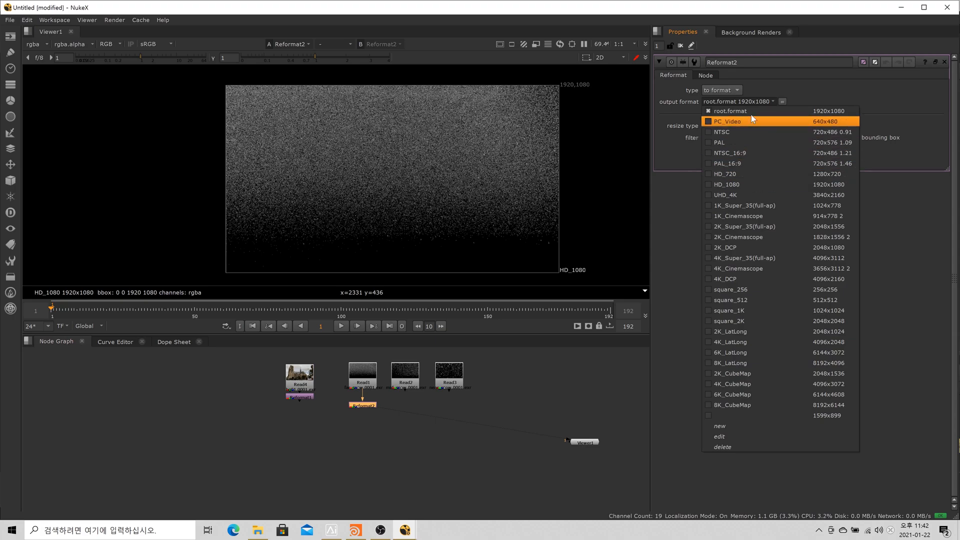
left_click(752, 88)
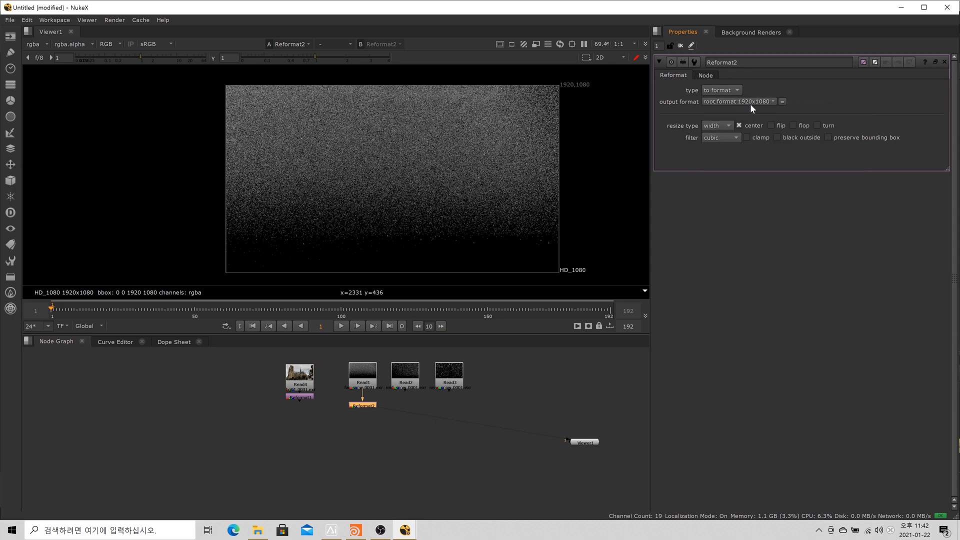
left_click(733, 91)
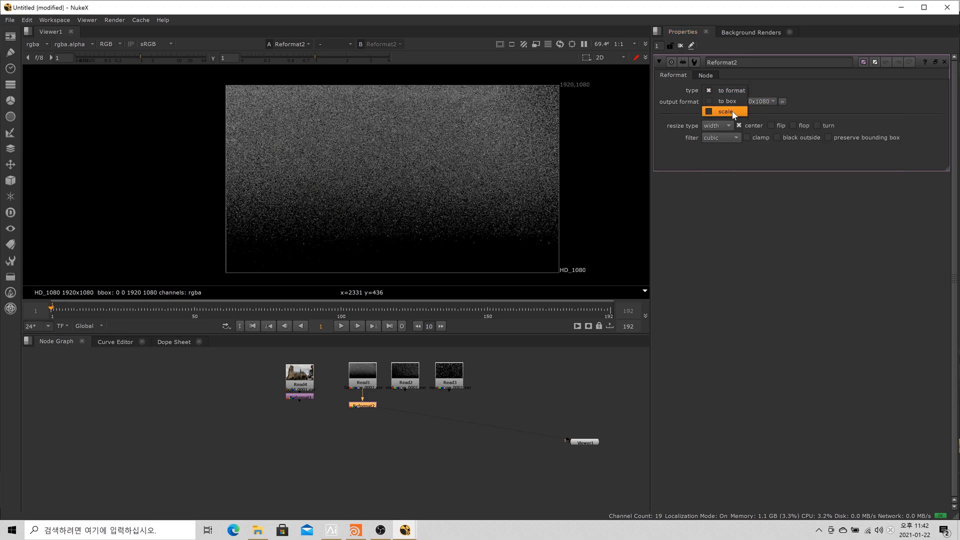
left_click(732, 111)
left_click(710, 104)
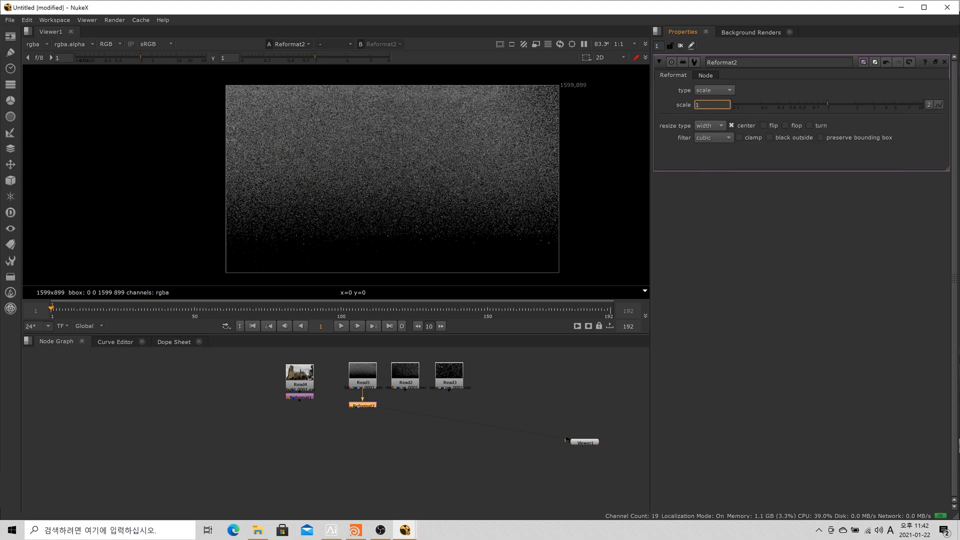
type(".5")
key("Return")
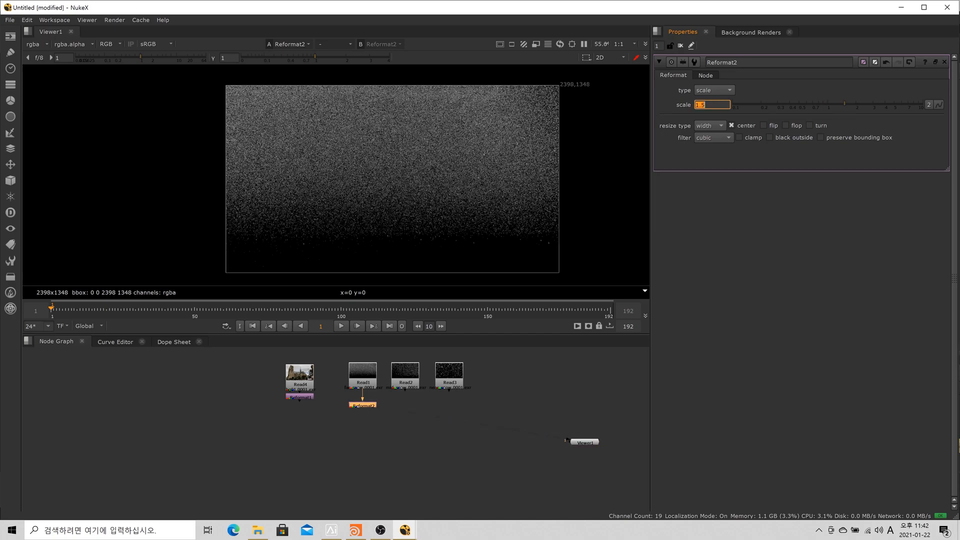
left_click_drag(376, 408, 371, 400)
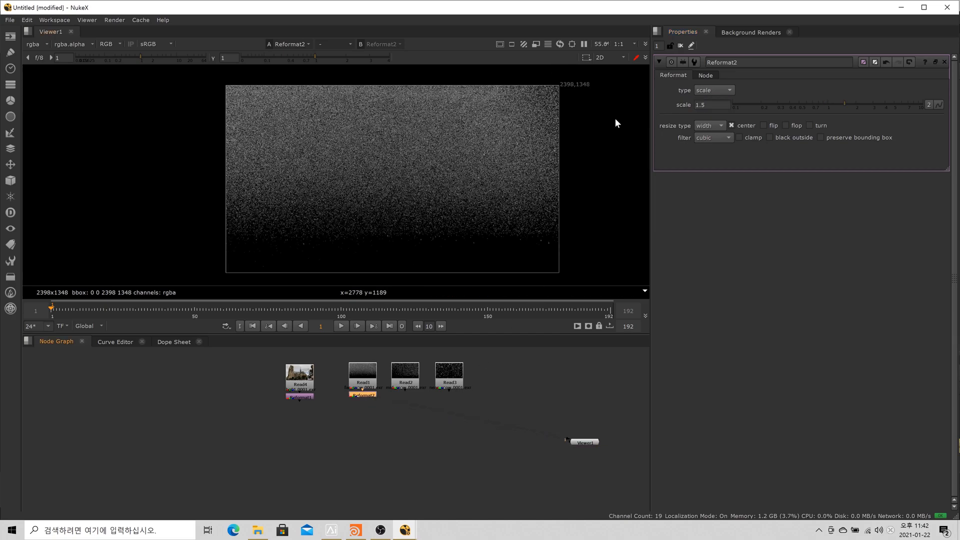
- Calculate 1920 ÷ 1280 in the Windows Calculator, and close it to return to NukeX
left_click(120, 531)
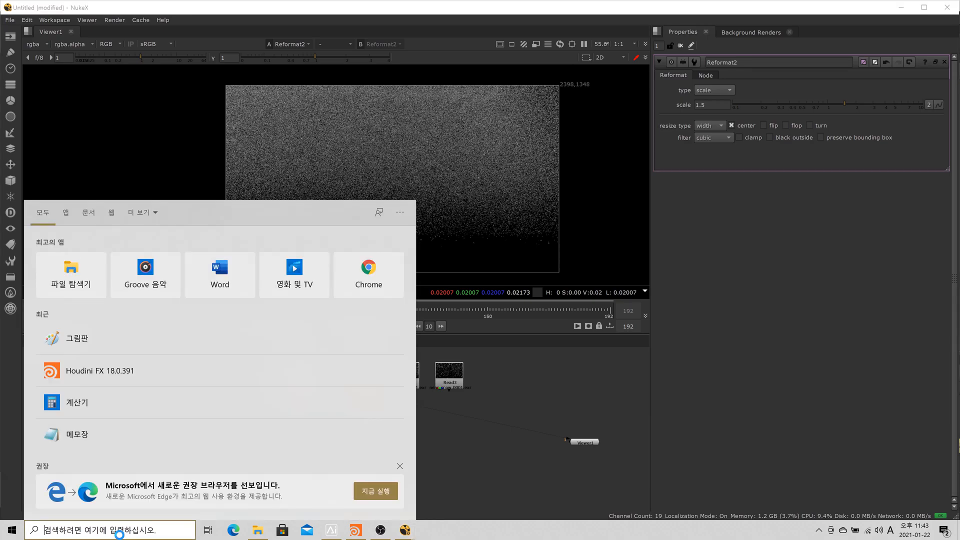
left_click(265, 395)
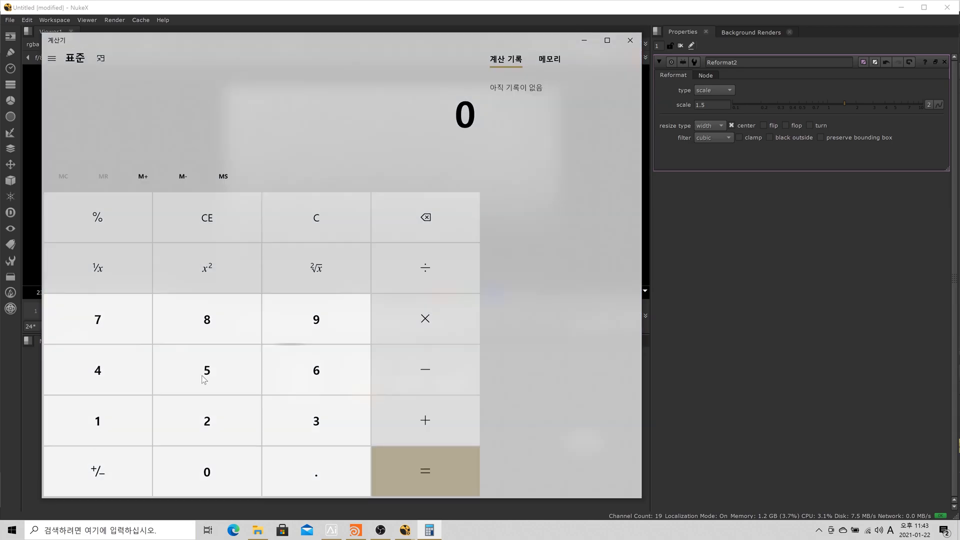
left_click(125, 425)
left_click(350, 330)
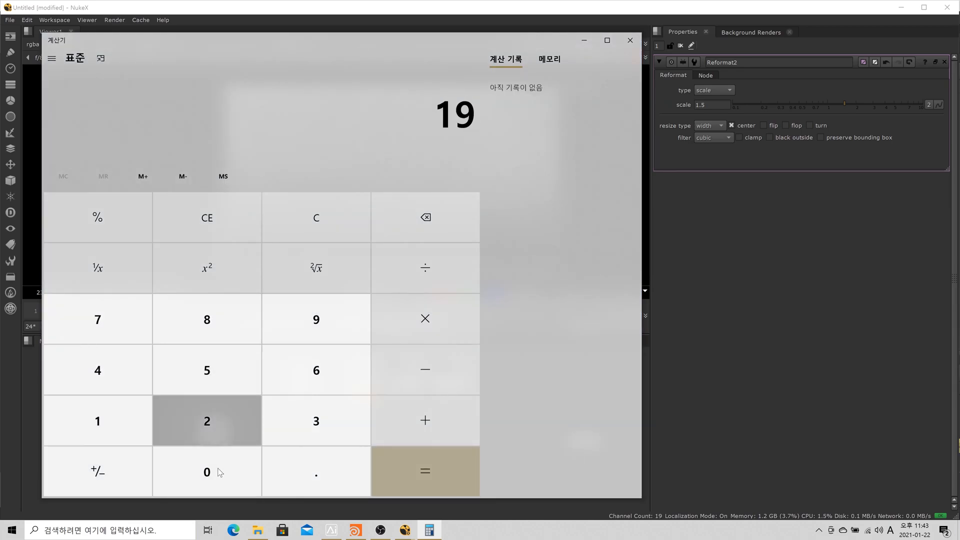
left_click(220, 473)
left_click(426, 267)
left_click(98, 421)
left_click(185, 428)
left_click(210, 323)
left_click(207, 472)
left_click(413, 470)
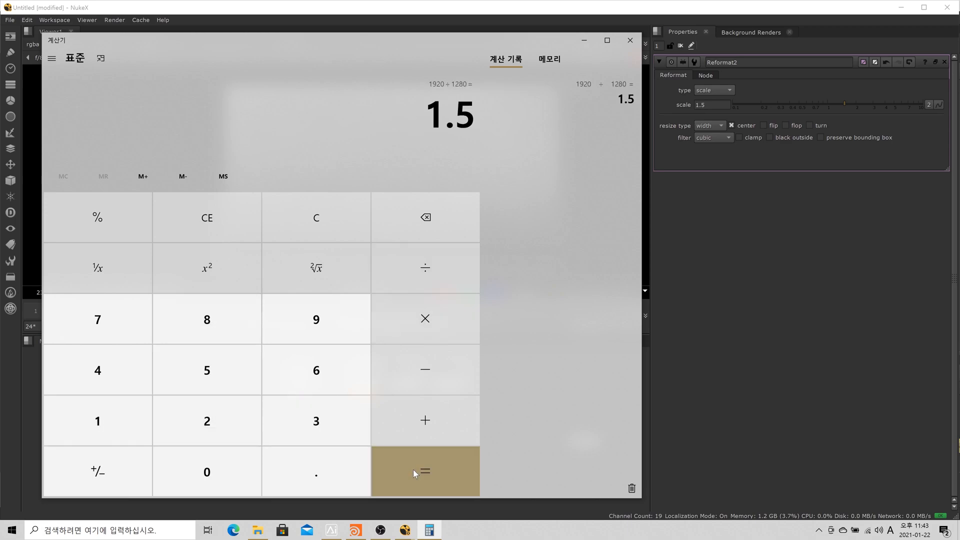
left_click(630, 41)
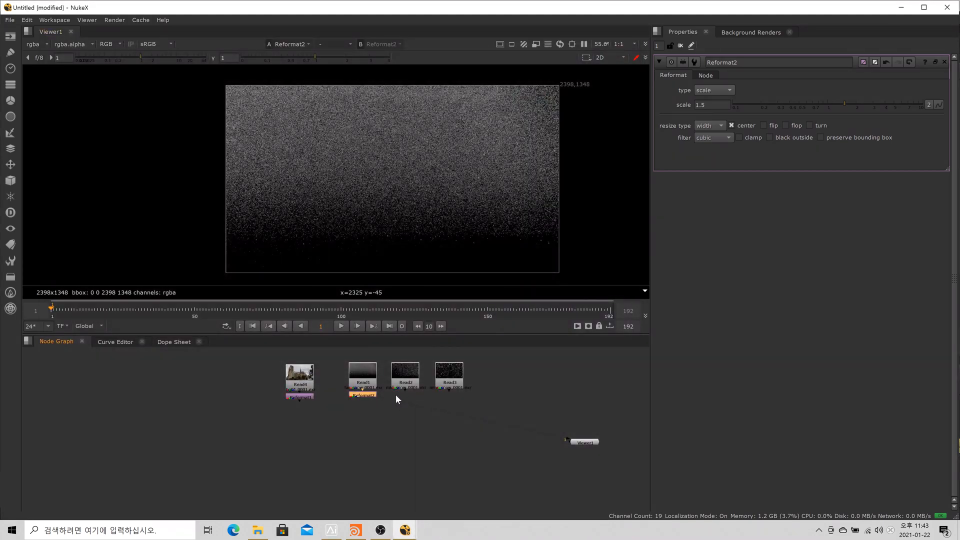
- Compare the original Read1 image with its scaled Reformat output in the viewer
left_click(369, 381)
key("1")
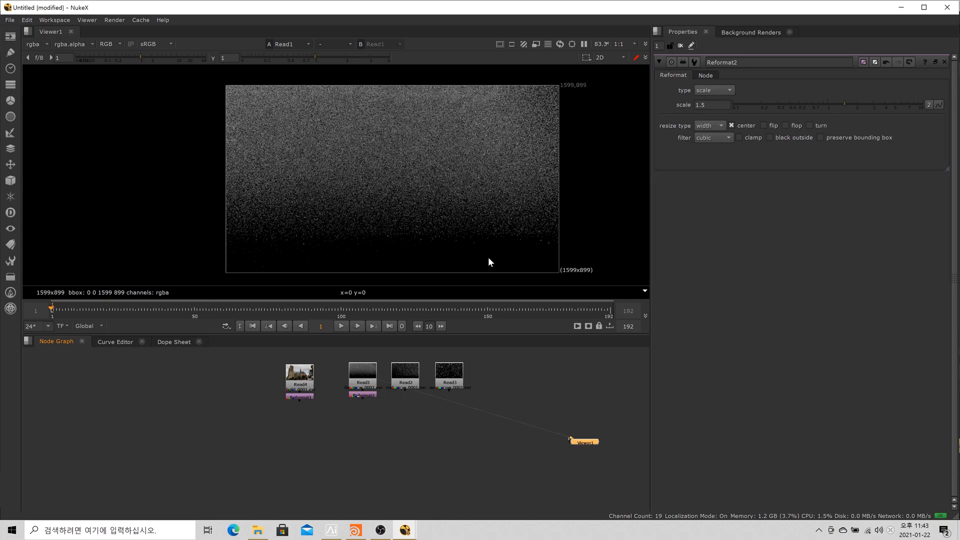
left_click(369, 394)
key("1")
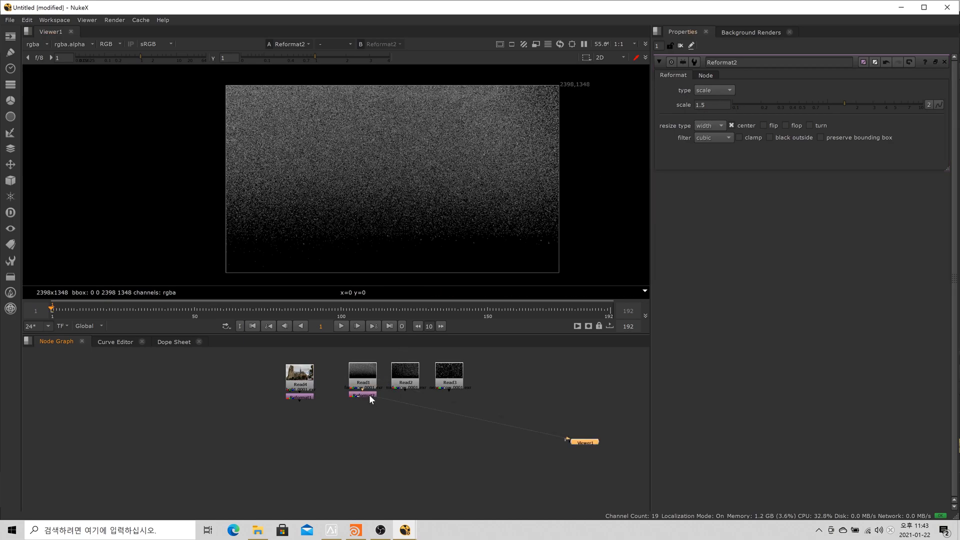
- Copy Read1's scaling Reformat node onto Read2 and Read3, and check the Read3 and background outputs in the viewer
left_click(365, 395)
key("ctrl+c")
left_click(405, 379)
key("ctrl+v")
left_click(453, 379)
key("ctrl+v")
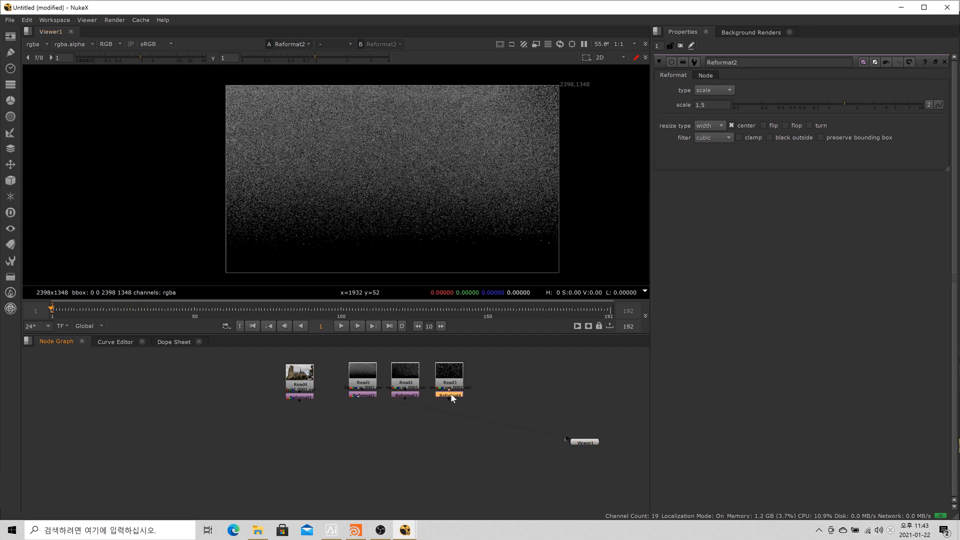
key("1")
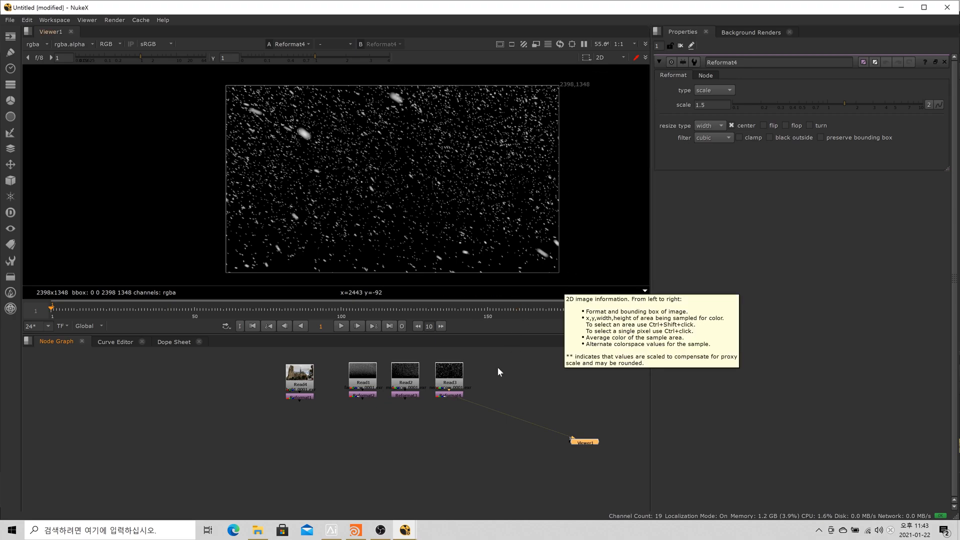
key("1")
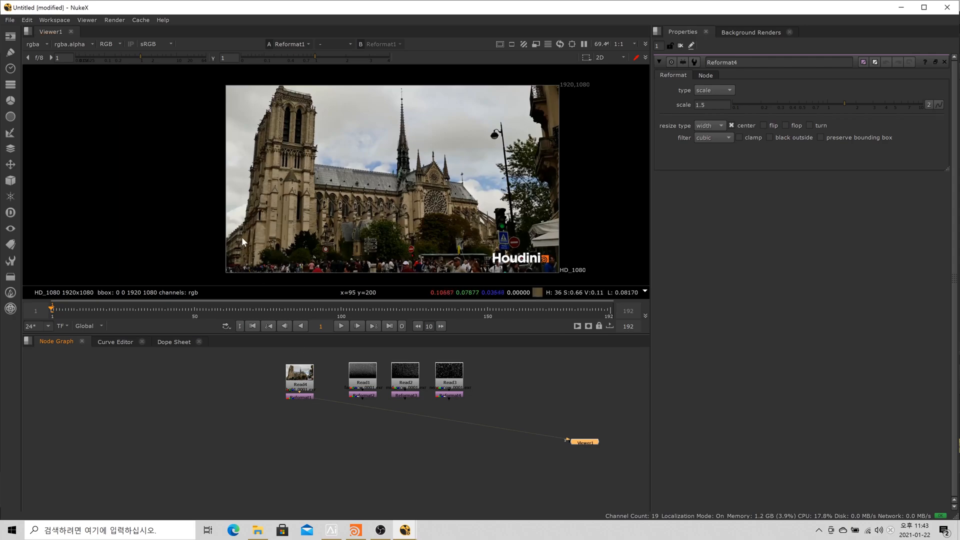
- Add a second Reformat node with the 1920x1080 root format below Read1's scaling Reformat, and view its output
left_click(371, 395)
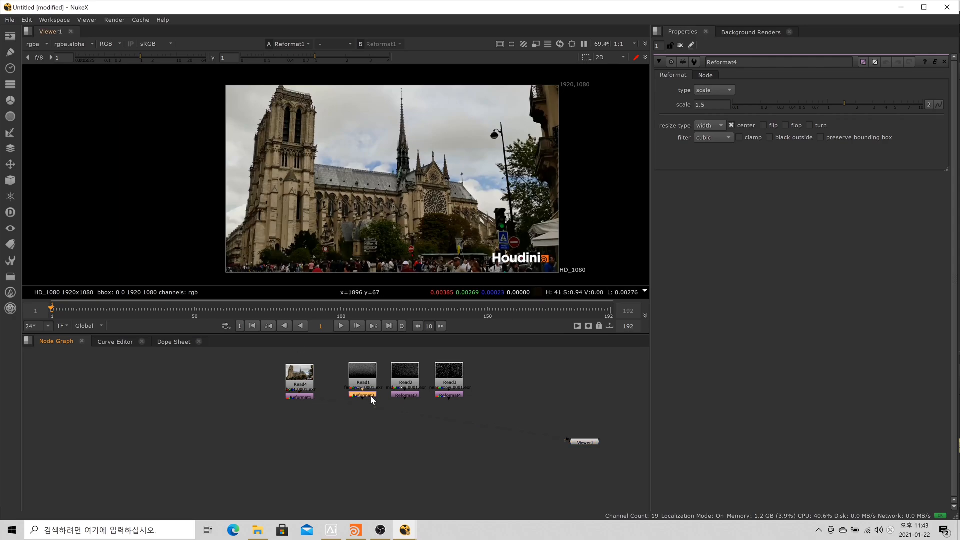
key("1")
key("Tab")
type("ref")
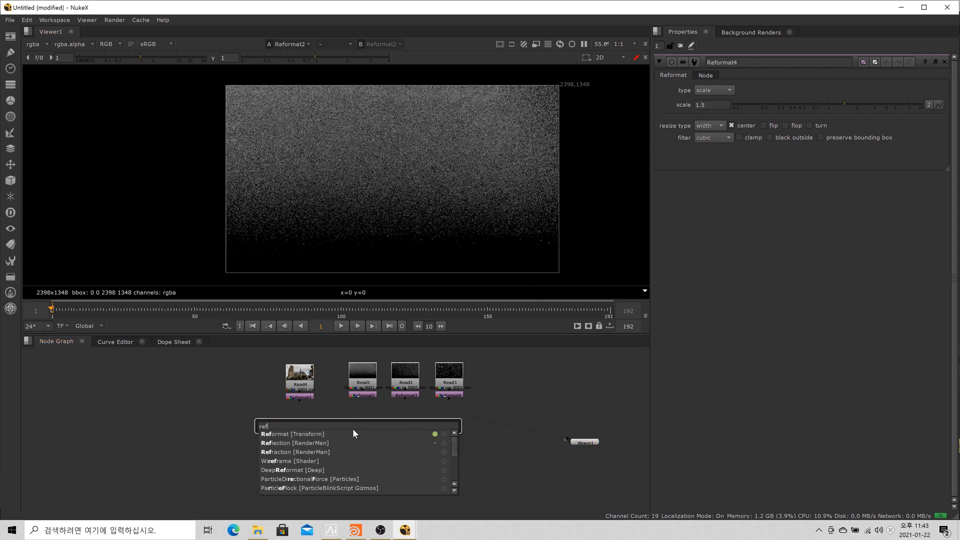
key("Return")
mouse_move(355, 416)
left_mouse_down()
mouse_move(364, 397)
mouse_move(364, 425)
left_mouse_up()
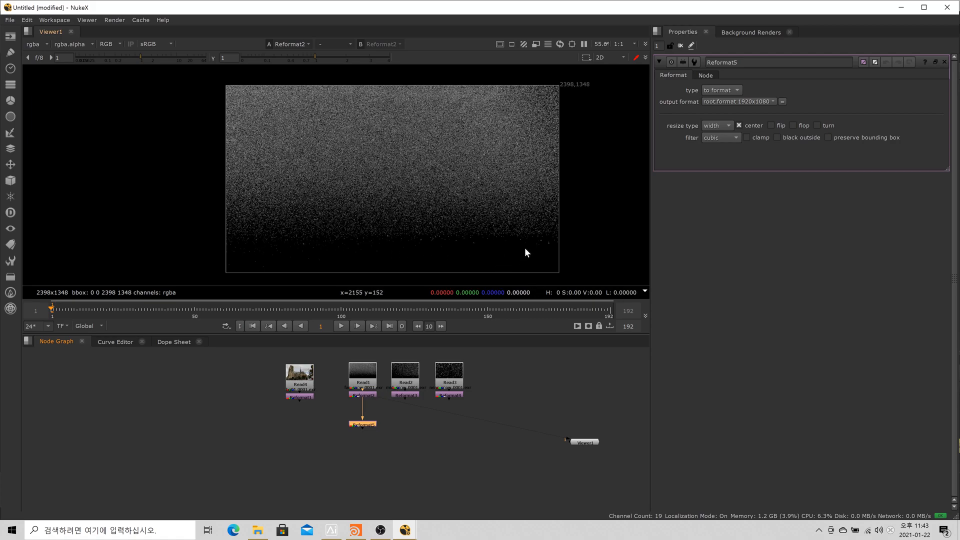
key("1")
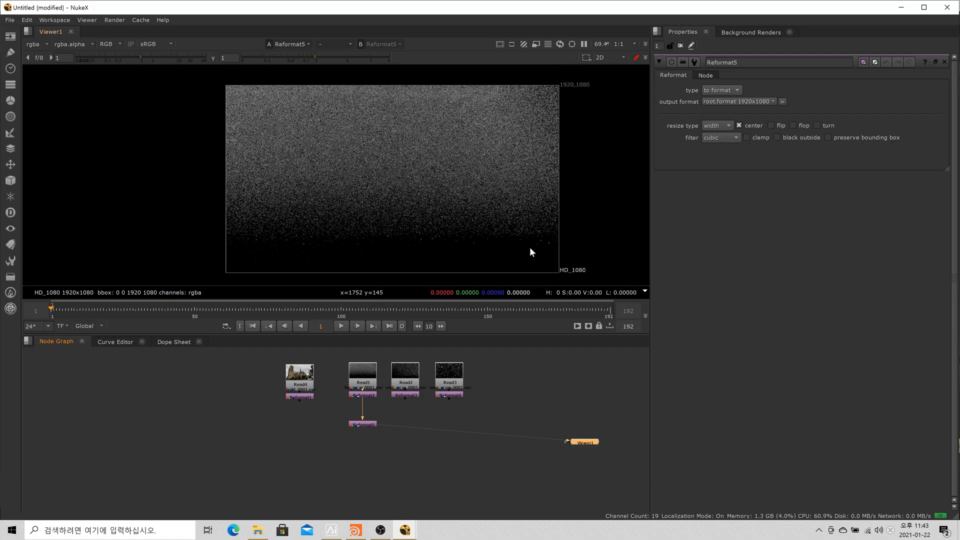
- Check the rend_cam view in Houdini, return to NukeX and set the resize type of Read1's lower Reformat to none
left_click(387, 533)
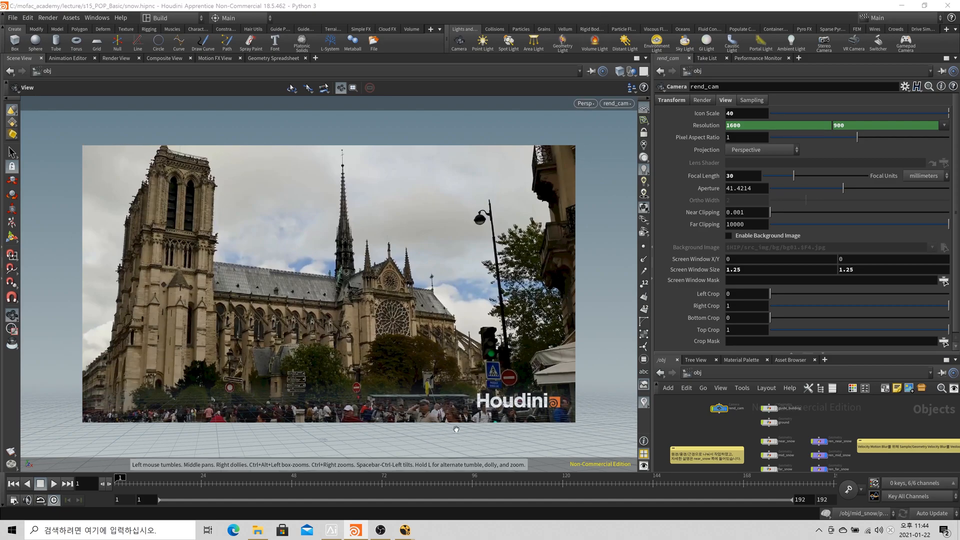
key("alt+Tab")
left_click(364, 426)
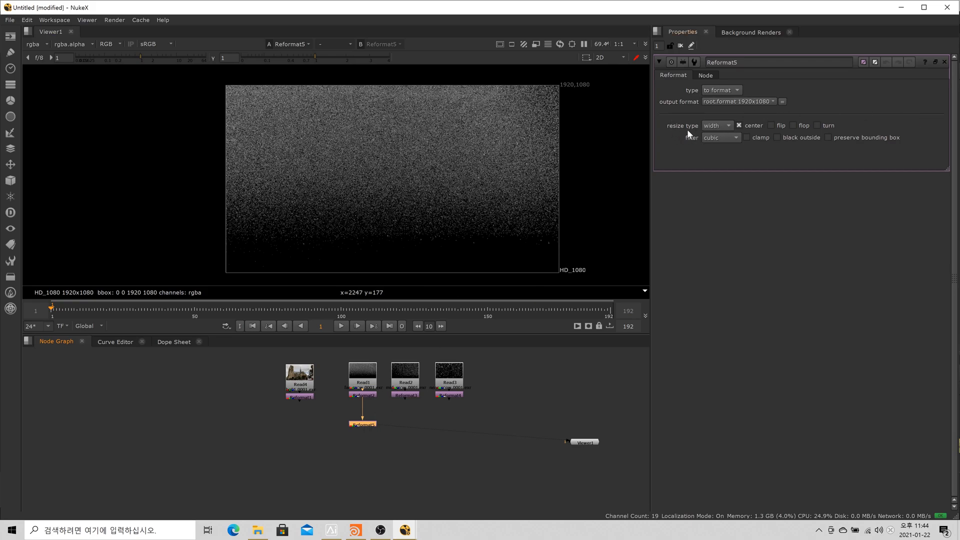
left_click(728, 127)
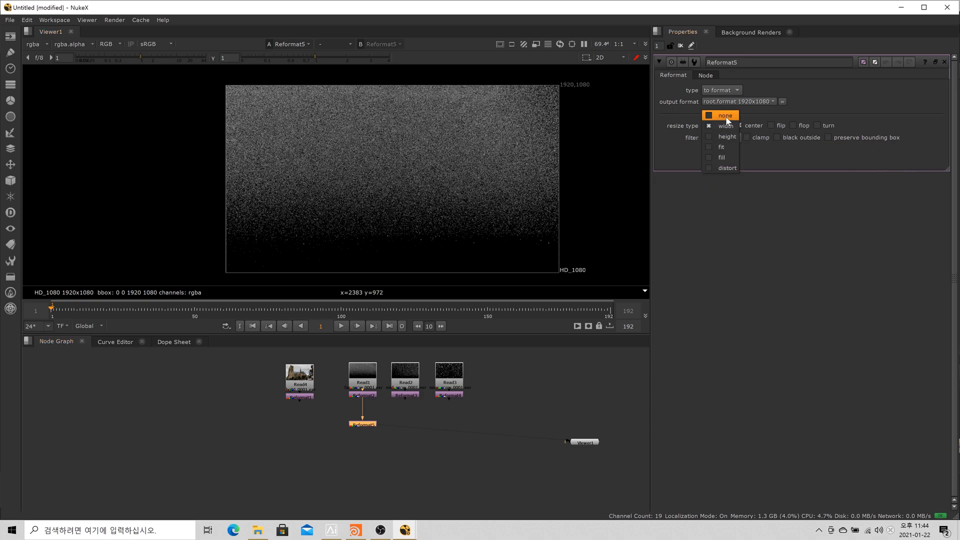
left_click(725, 115)
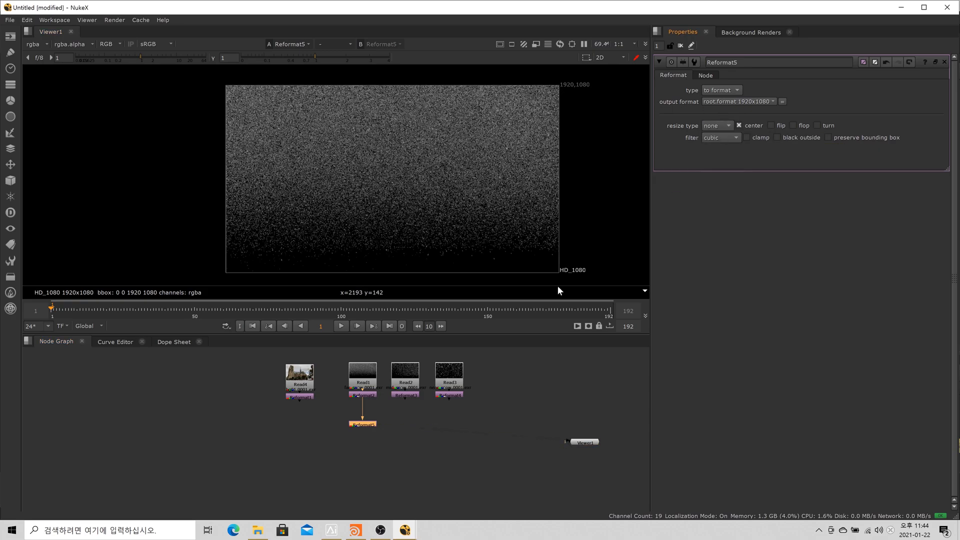
- Compare the outputs of Read1's two Reformat nodes in the viewer, and check them against the rend_cam view in Houdini
key("1")
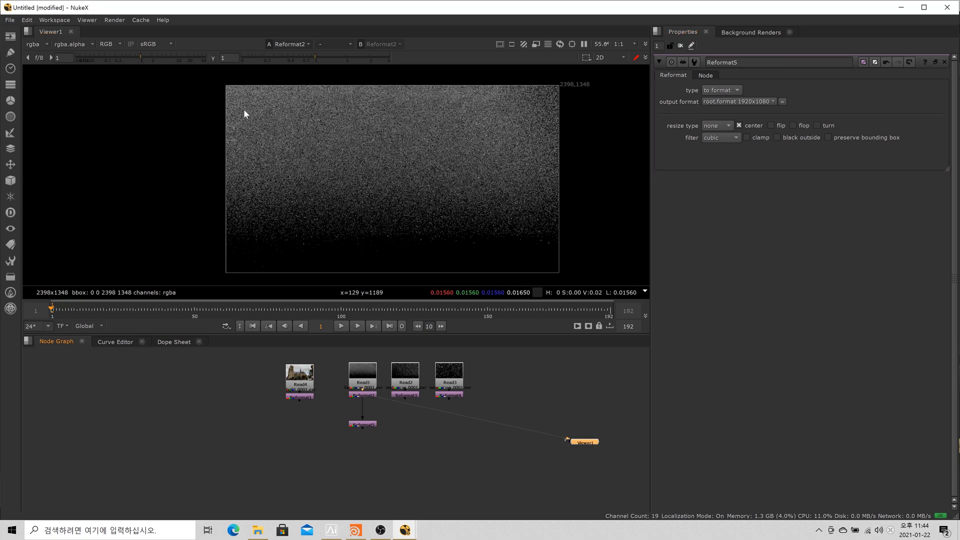
left_click(364, 425)
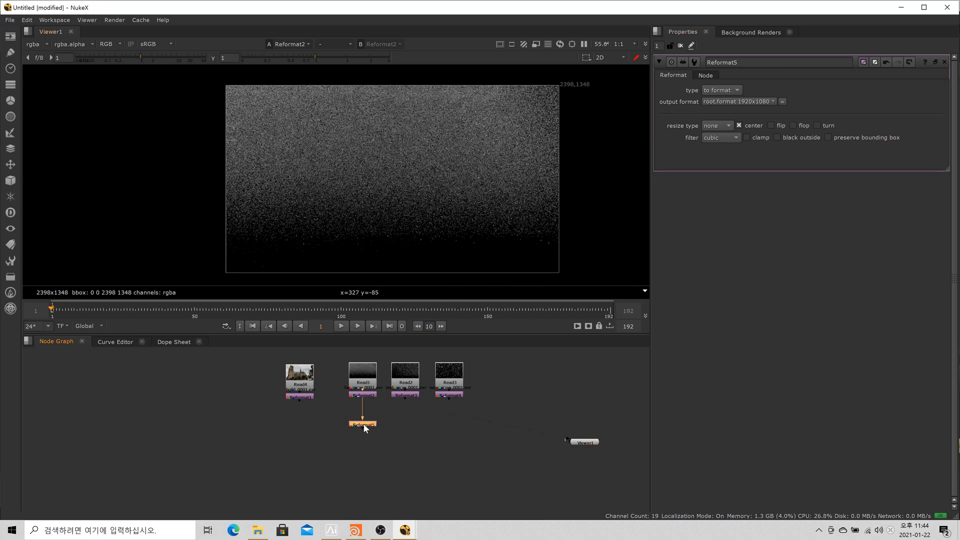
key("1")
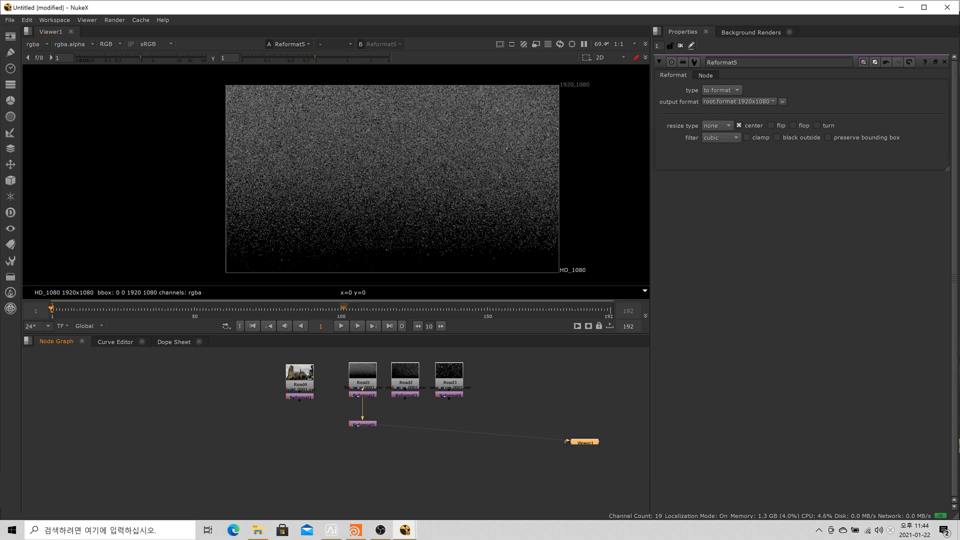
key("alt+Tab")
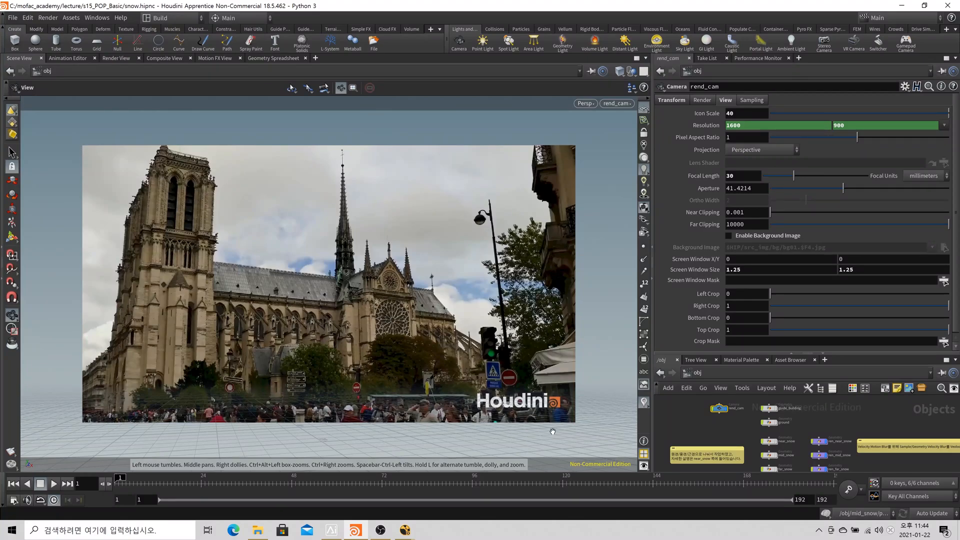
key("alt+Tab")
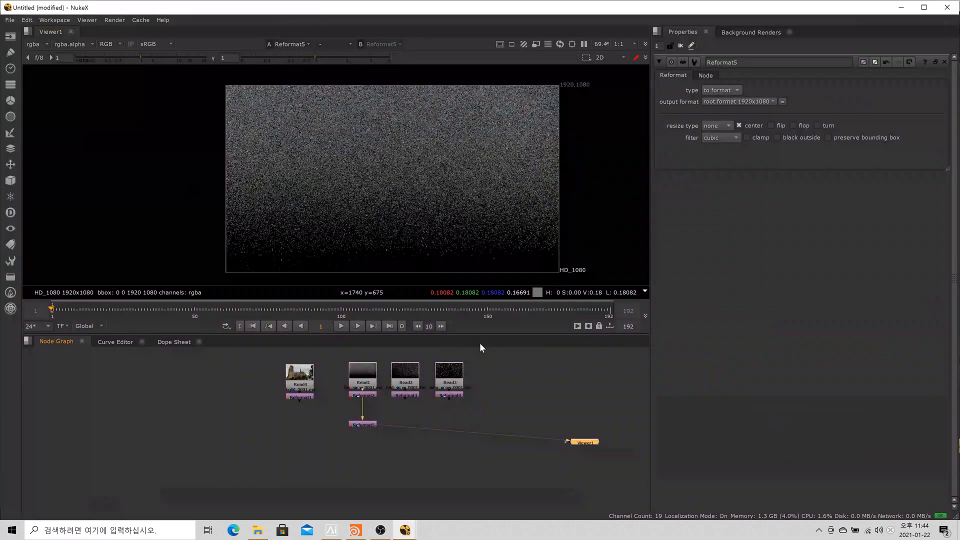
- Duplicate Read1's lower Reformat node twice and connect one copy directly below Read2's scaling Reformat
left_click(369, 424)
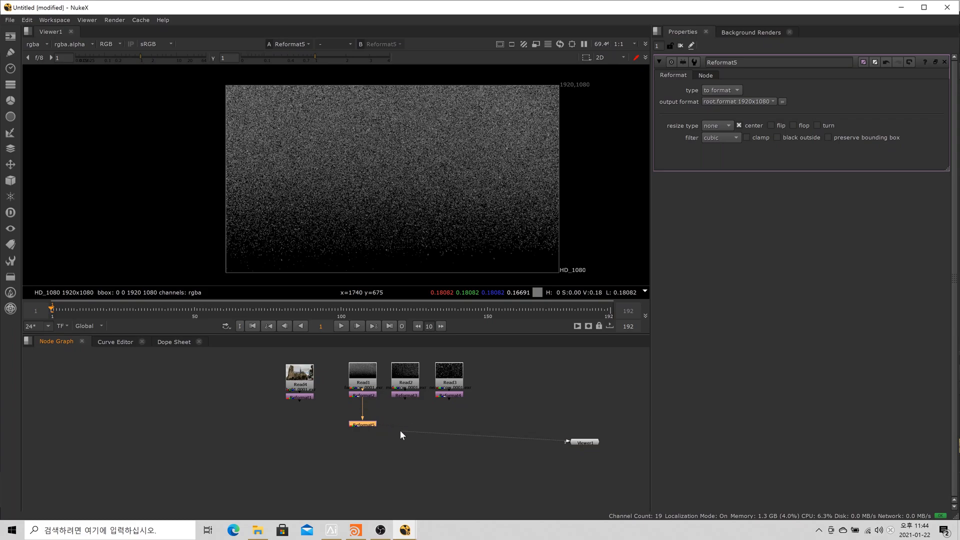
key("ctrl+v")
left_click(430, 425)
key("ctrl+v")
left_click_drag(367, 431, 389, 442)
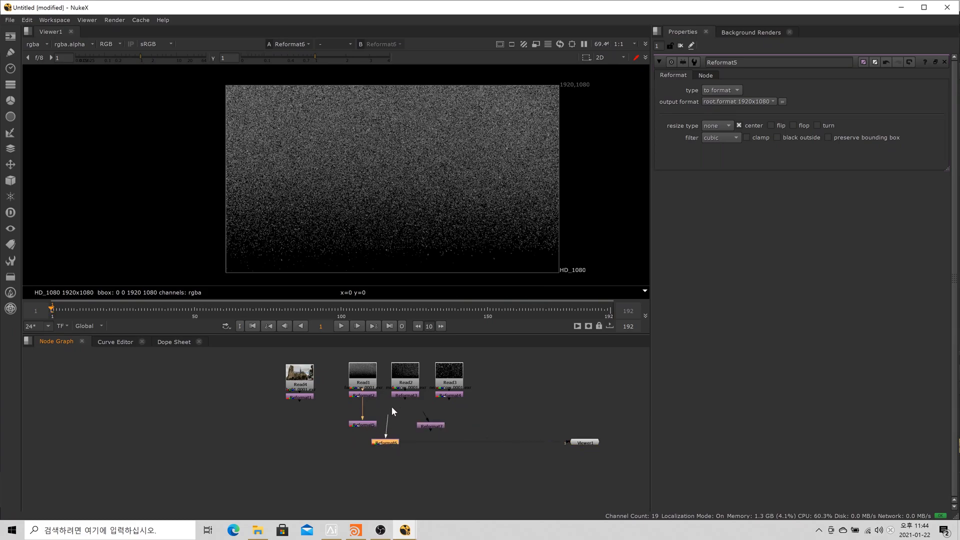
left_click_drag(390, 409, 404, 396)
left_click_drag(384, 442, 404, 423)
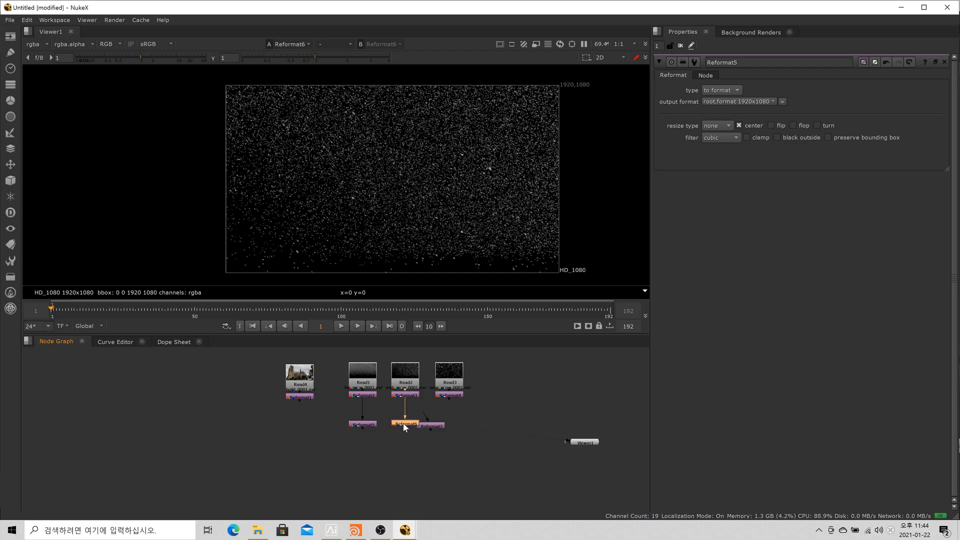
- Compare the outputs of Read2's scaling Reformat and its HD-size Reformat in the viewer
key("1")
left_click(407, 396)
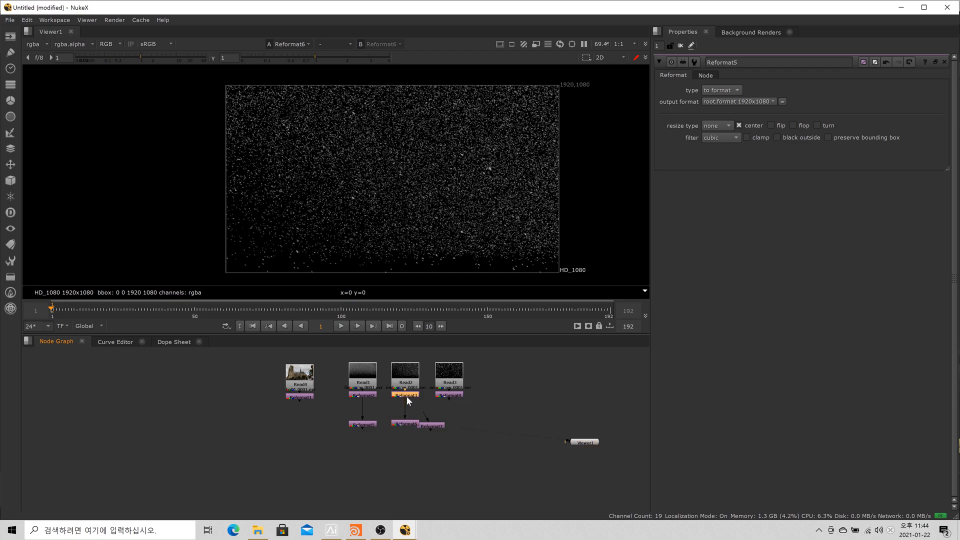
key("1")
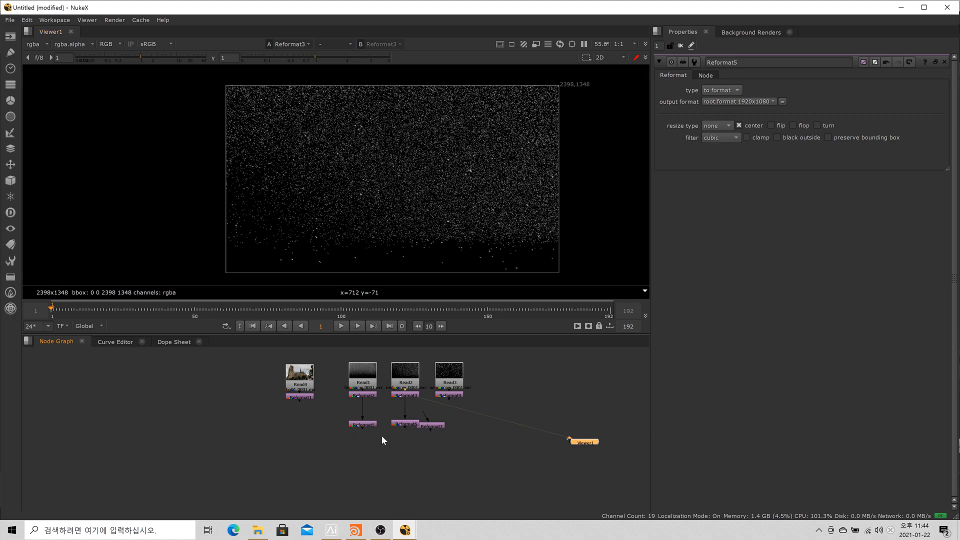
left_click(404, 423)
key("1")
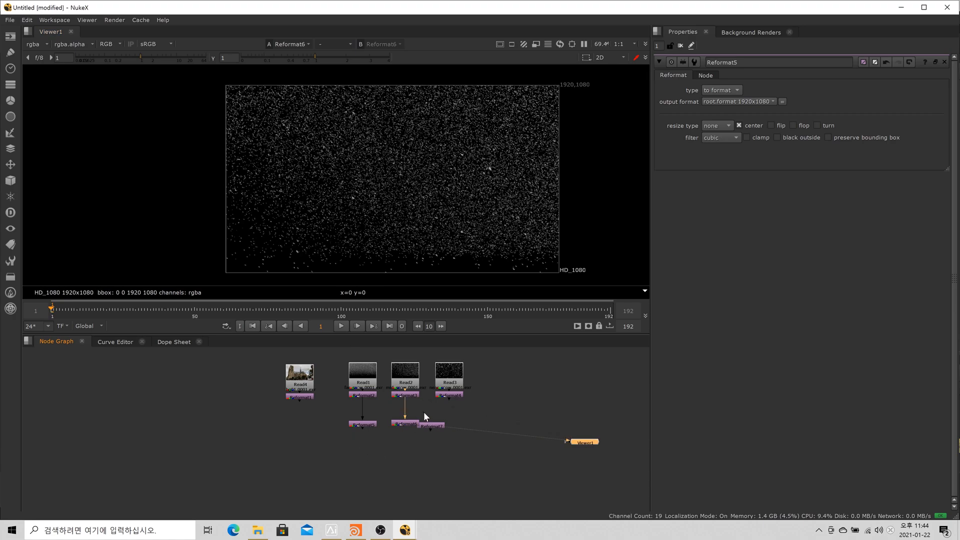
- Connect the other Reformat copy to Read3's scaling Reformat and align it directly below
left_click(462, 394)
key("1")
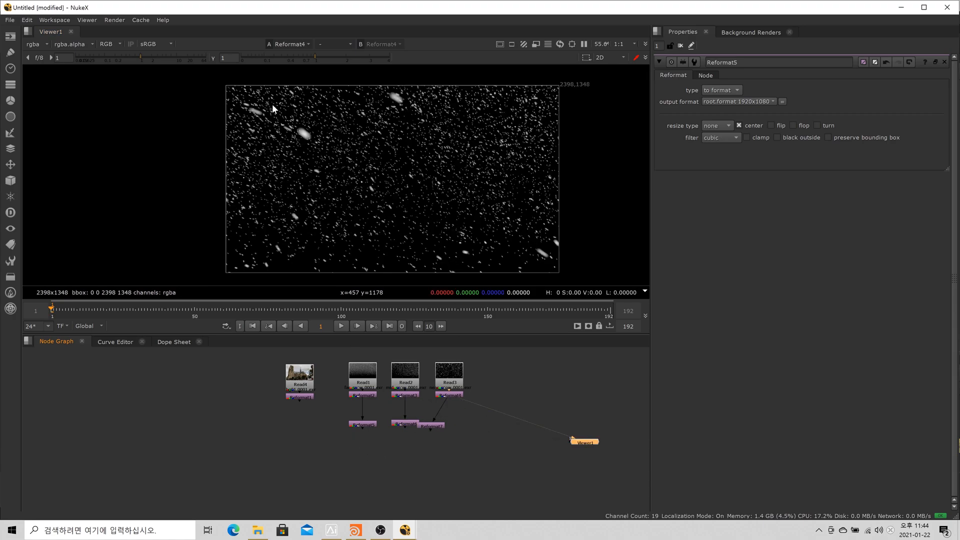
left_click_drag(436, 429, 454, 427)
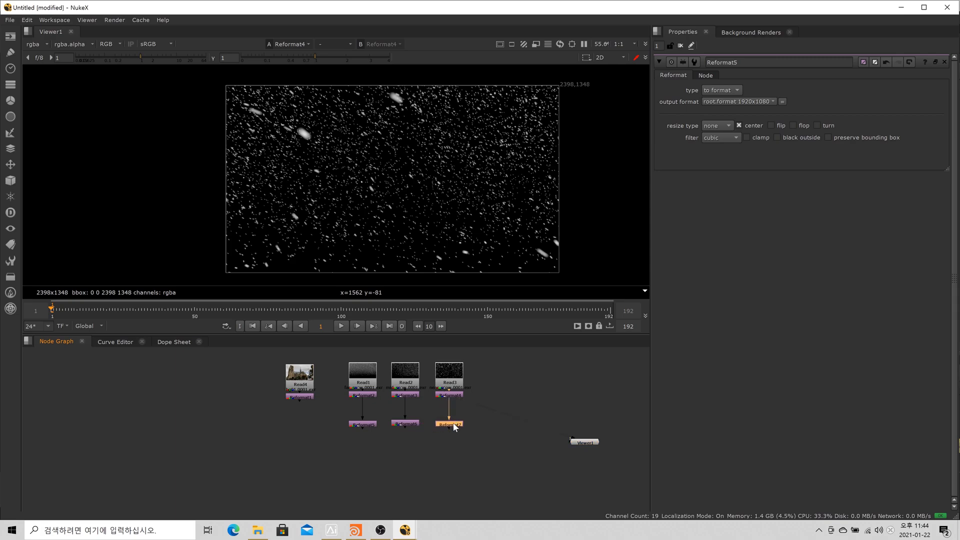
- Compare the outputs of Read3's two Reformat nodes in the viewer
key("1")
left_click(448, 395)
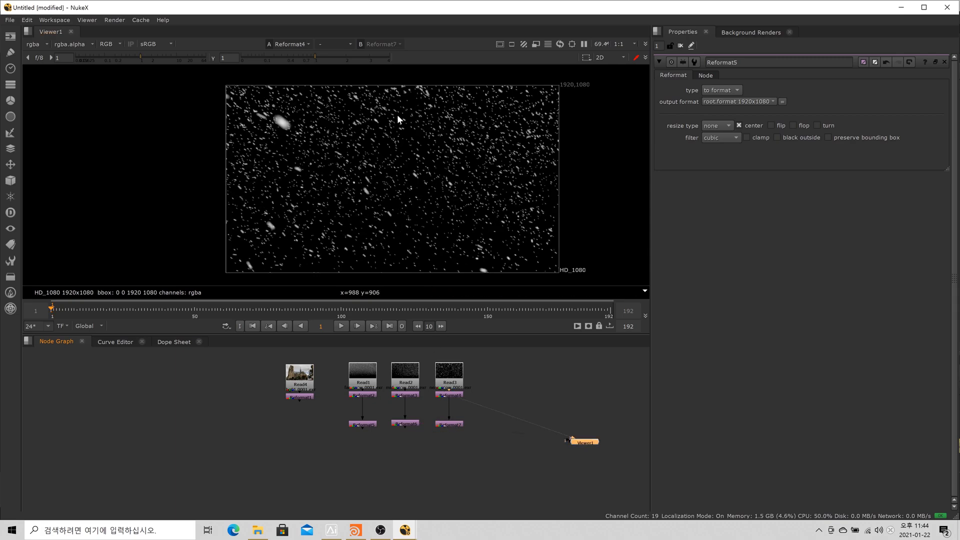
key("1")
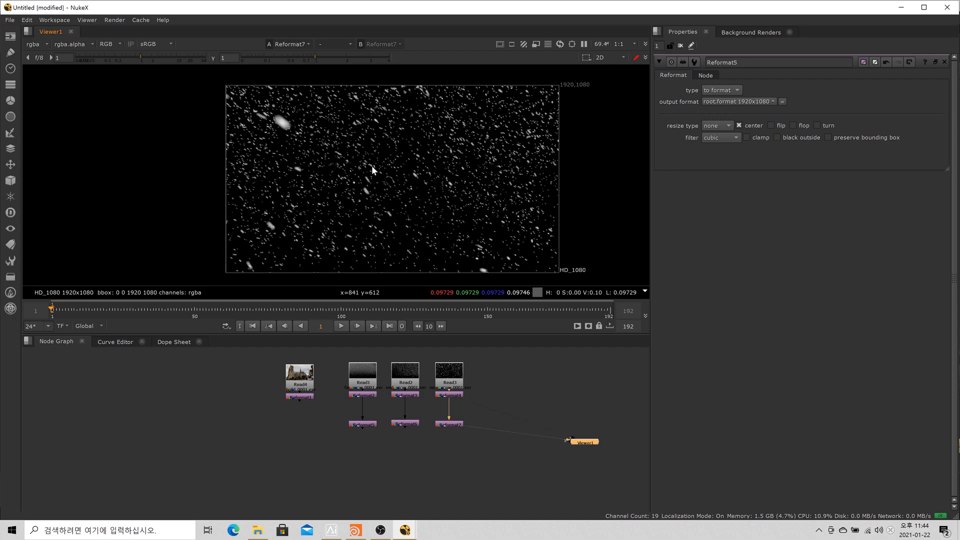
key("2")
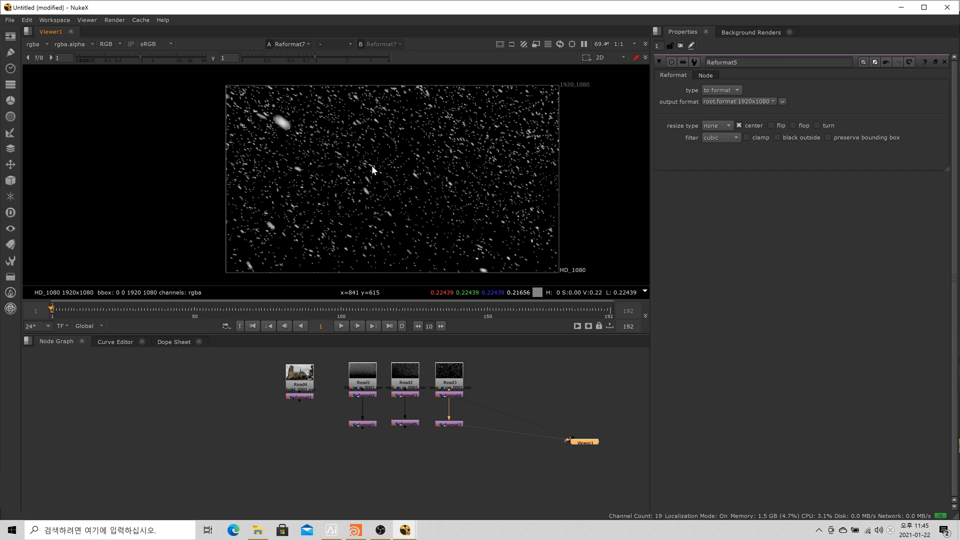
- Move the three HD-size Reformat nodes up close beneath the scaling Reformats of Read1, Read2 and Read3
left_click_drag(497, 453, 362, 403)
left_click(455, 413)
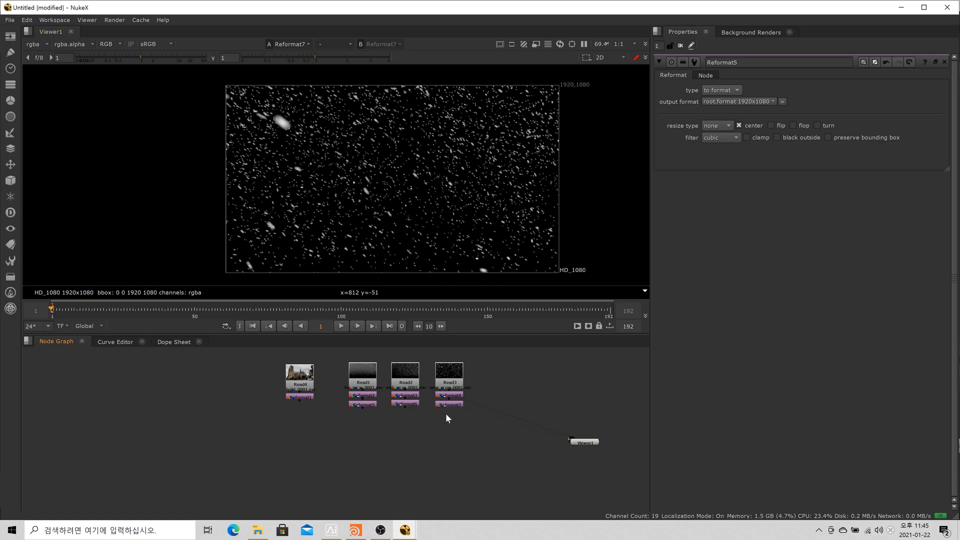
left_click(455, 405)
left_click(450, 383)
- Add a Merge node that puts Read1's snow over the reformatted background plate, and view its output
left_click(304, 442)
key("m")
mouse_move(303, 435)
left_mouse_down()
mouse_move(307, 408)
mouse_move(300, 445)
left_mouse_up()
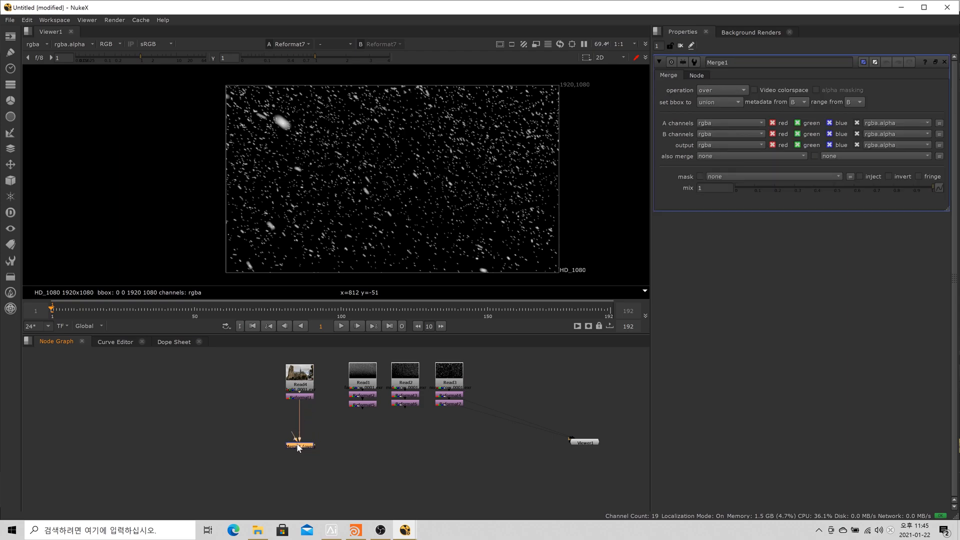
left_click_drag(350, 411, 356, 410)
key("1")
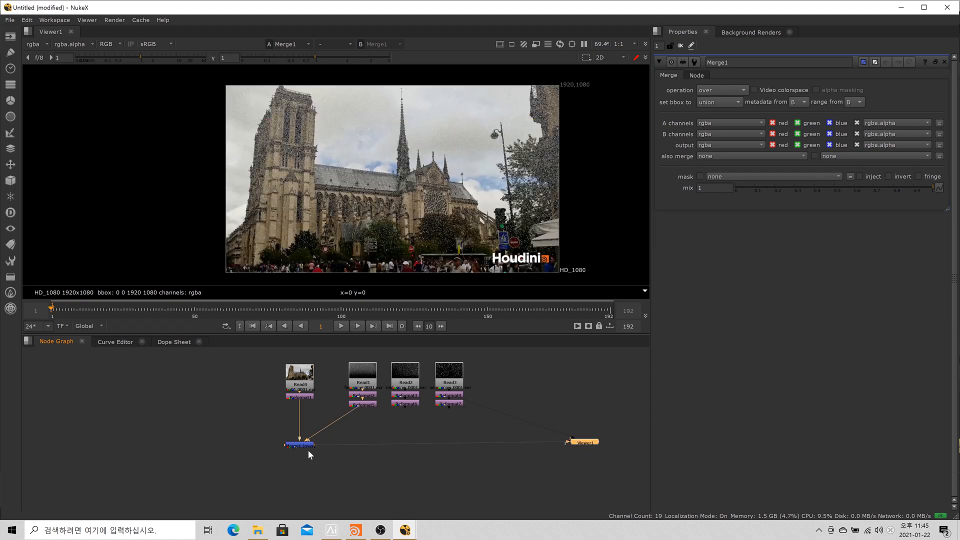
- Insert a second Merge between Read1's lower Reformat and the background Merge, and connect the Read2 and Read3 snow branches to it
left_click_drag(396, 411, 303, 450)
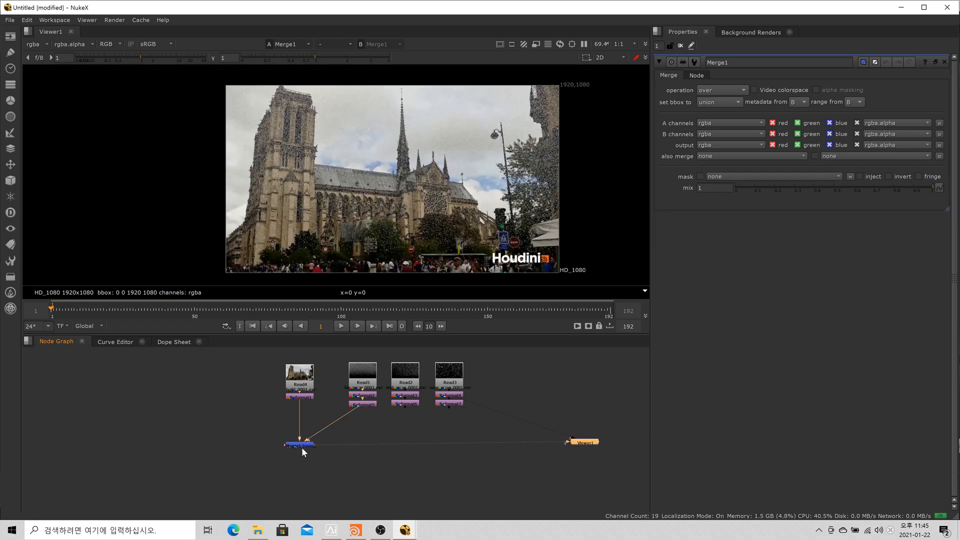
scroll(386, 211, "down", 1)
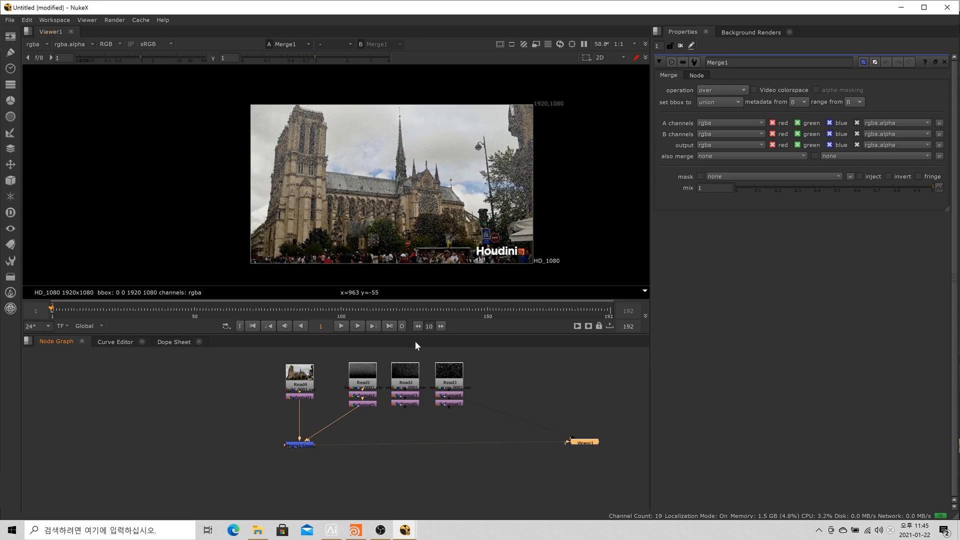
left_click_drag(418, 334, 439, 386)
scroll(399, 472, "down", 2)
left_click(312, 499)
left_click_drag(313, 502, 313, 502)
left_click(369, 460)
key("m")
left_click_drag(369, 461, 431, 436)
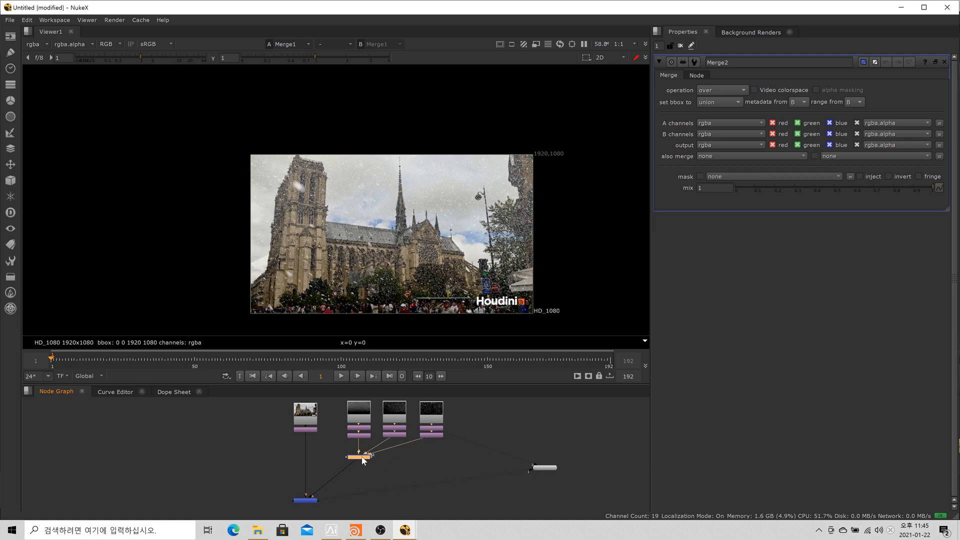
- View the snow-only Merge output, and check the combined snow over the background plate up close
key("1")
left_click_drag(364, 461, 364, 474)
key("1")
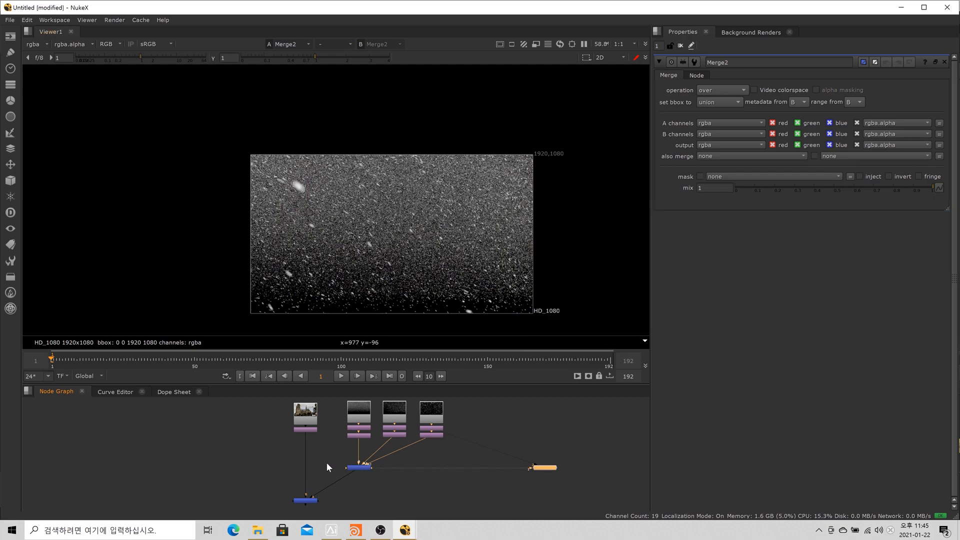
left_click(311, 500)
key("1")
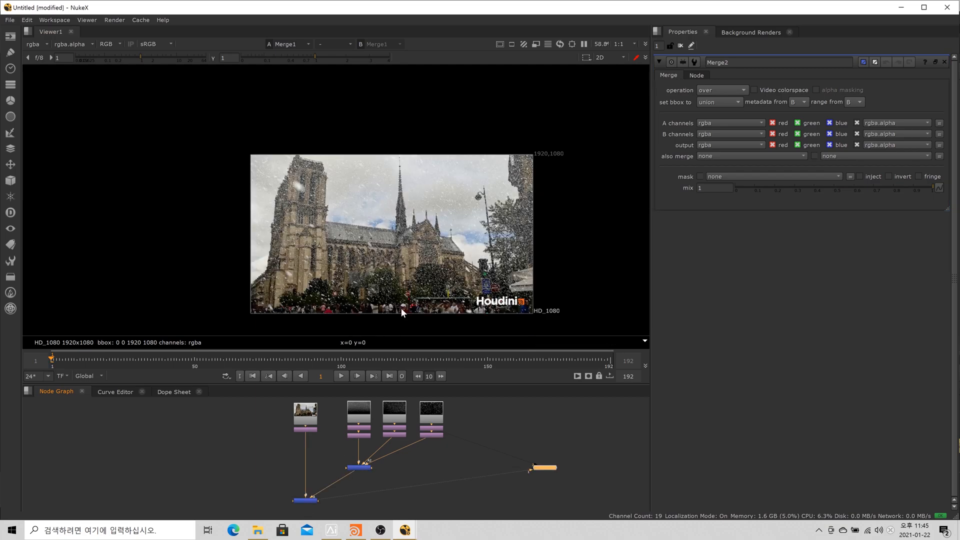
scroll(395, 229, "up", 4)
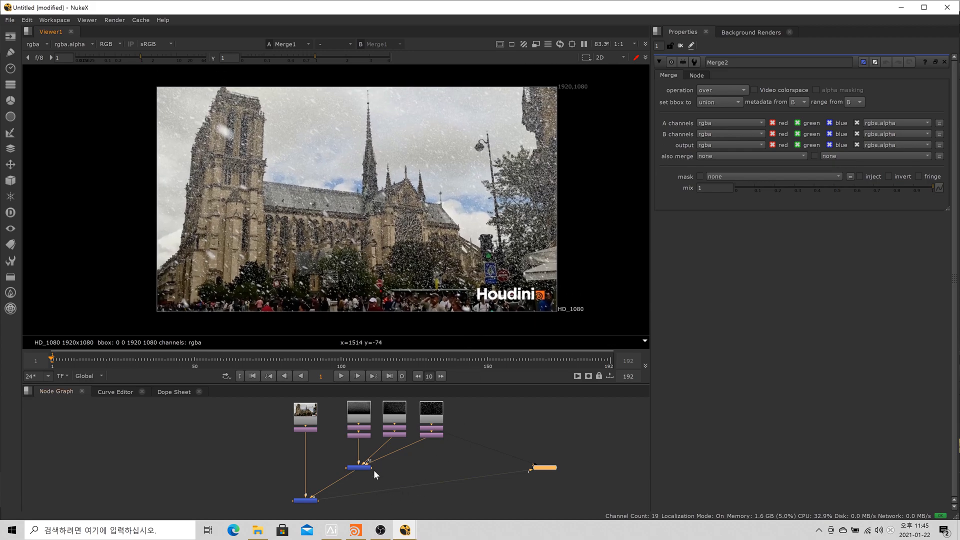
- Rearrange the snow Merge and spread the snow branches apart, and disable the Read2 and Read3 nodes
left_click_drag(374, 470, 397, 440)
left_click(326, 491)
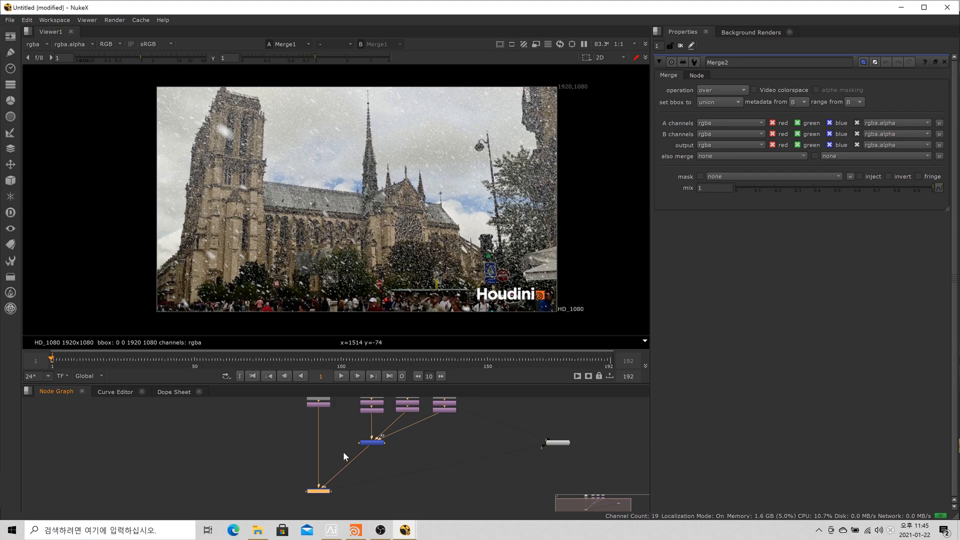
left_click_drag(370, 442, 370, 453)
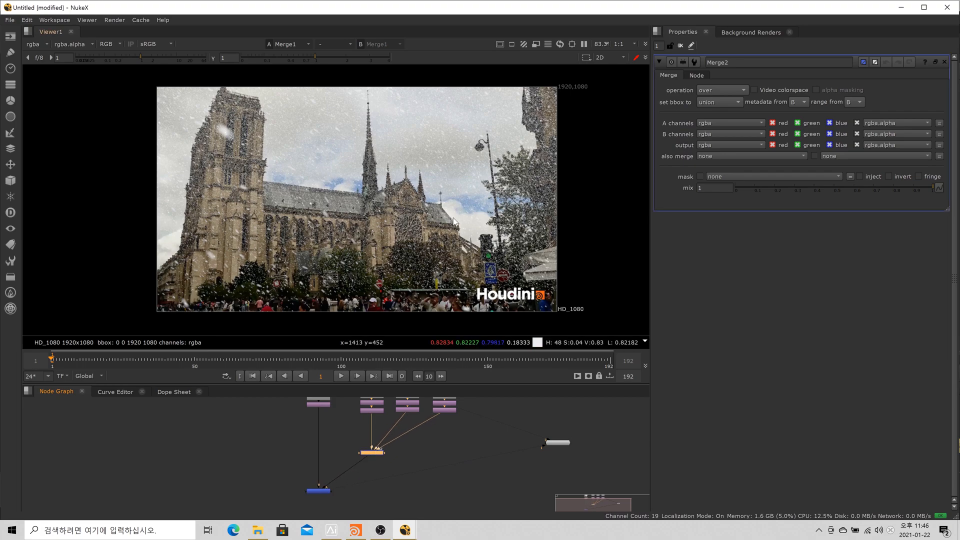
scroll(438, 433, "down", 1)
left_click_drag(438, 433, 482, 437)
left_click_drag(420, 439, 439, 438)
left_click_drag(432, 434, 432, 435)
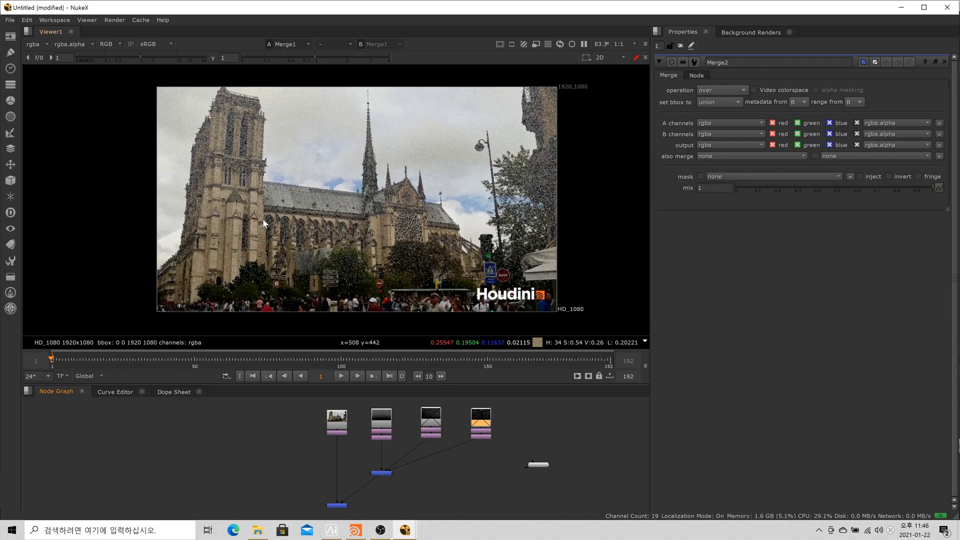
- Examine how Read1's snow alone sits over the cathedral, trees and foreground, and open the project settings
scroll(286, 190, "up", 1)
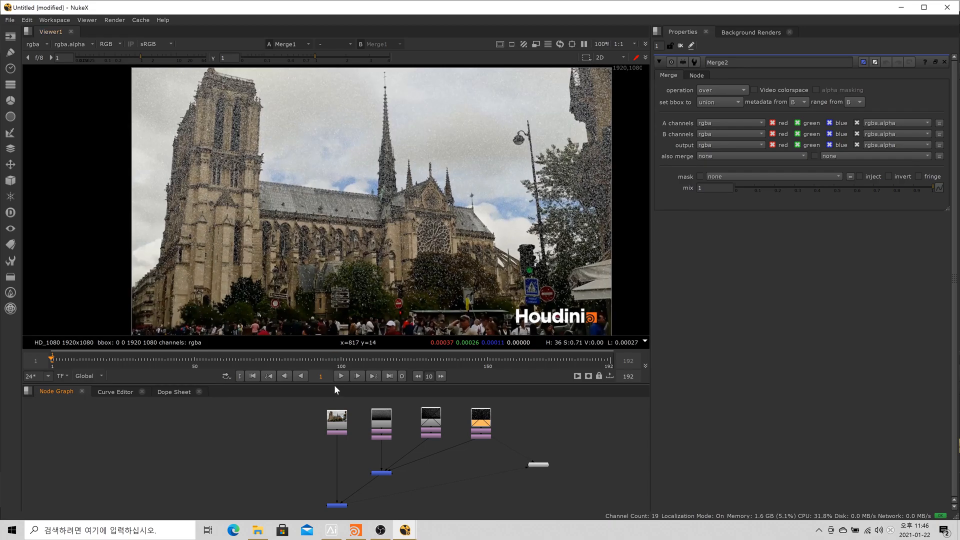
left_click_drag(334, 385, 335, 407)
scroll(361, 269, "down", 1)
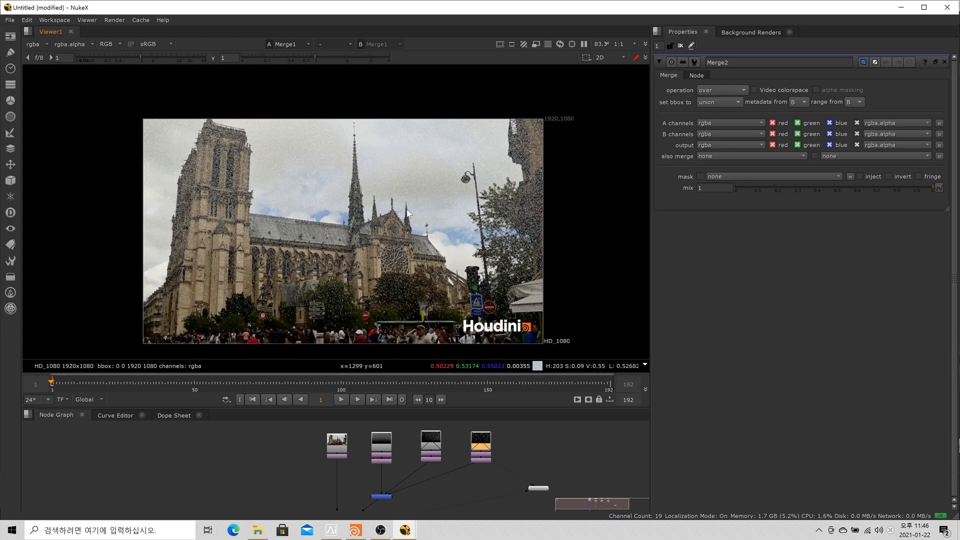
scroll(427, 218, "down", 2)
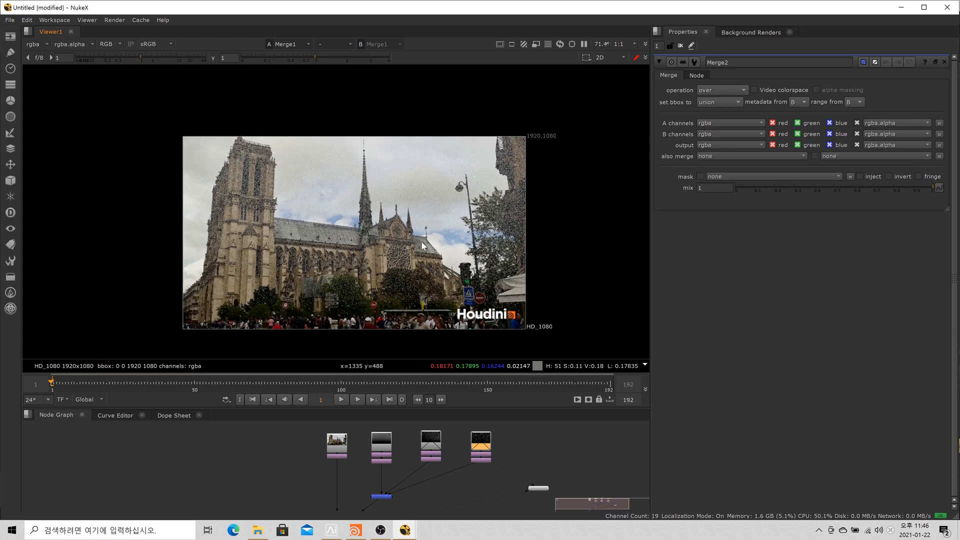
scroll(422, 263, "up", 3)
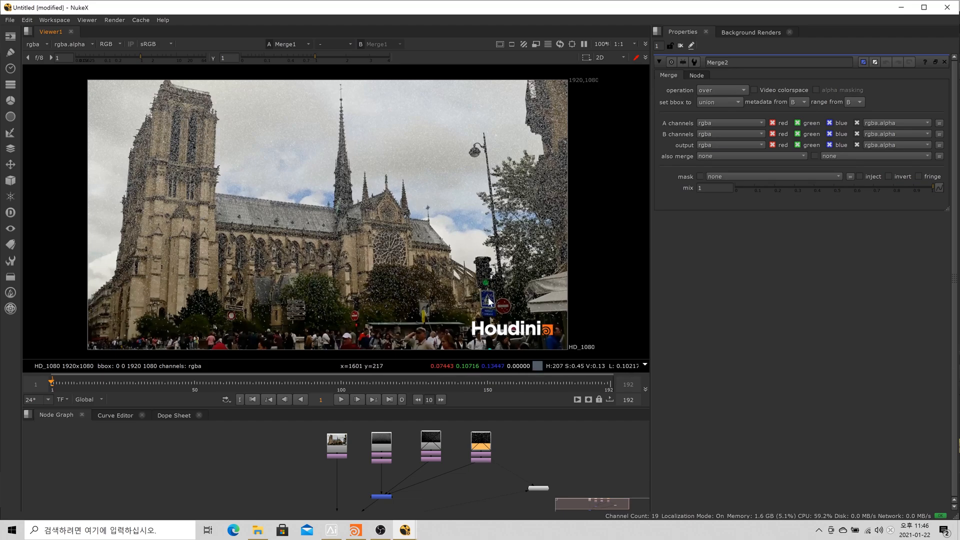
scroll(474, 456, "down", 2)
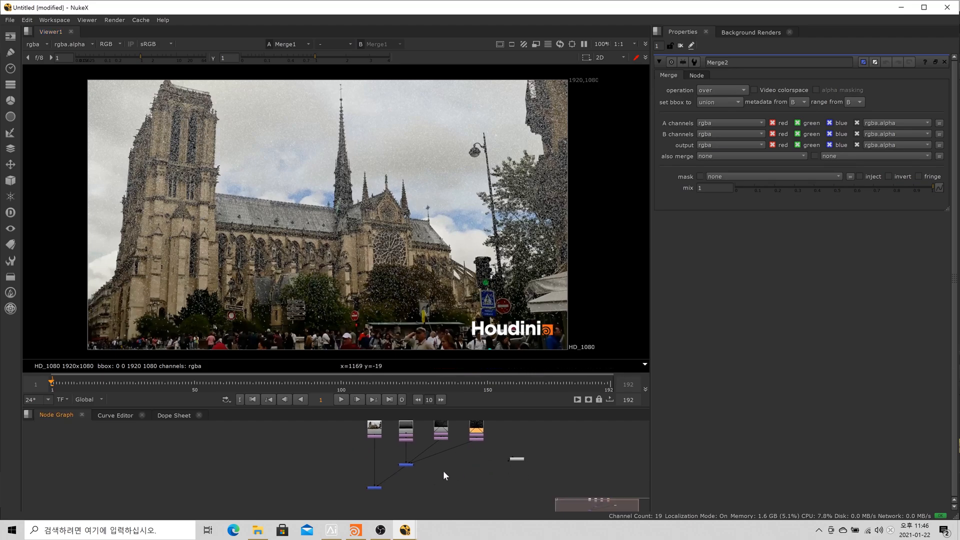
scroll(370, 463, "up", 2)
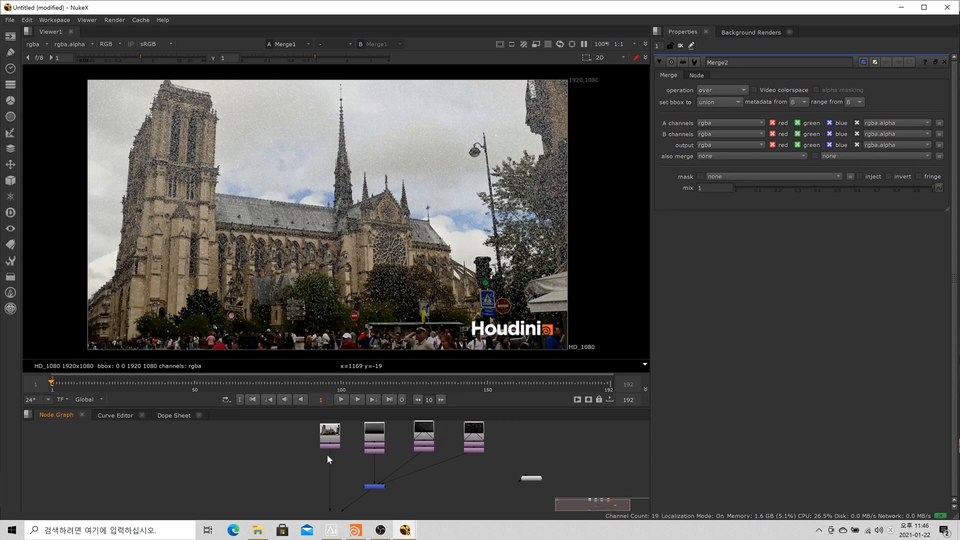
scroll(526, 232, "down", 2)
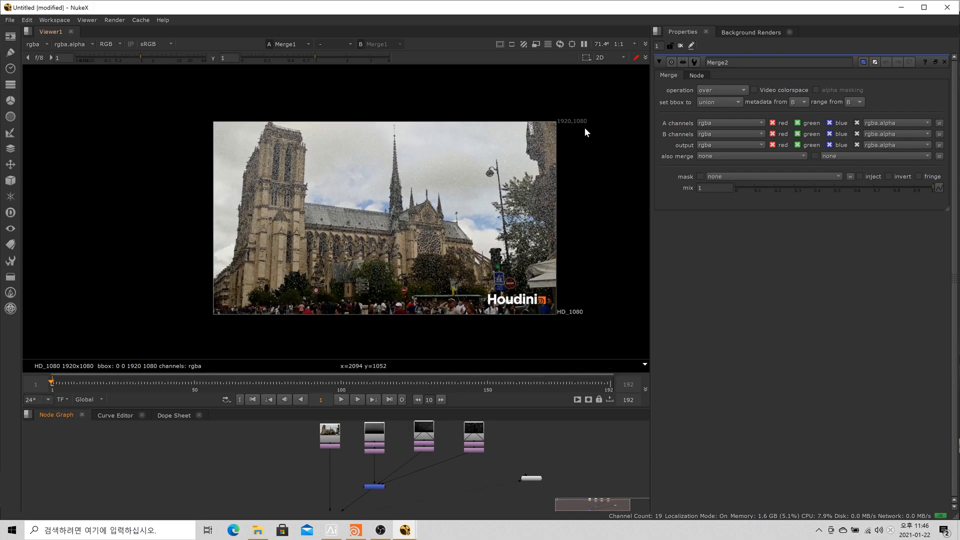
key("s")
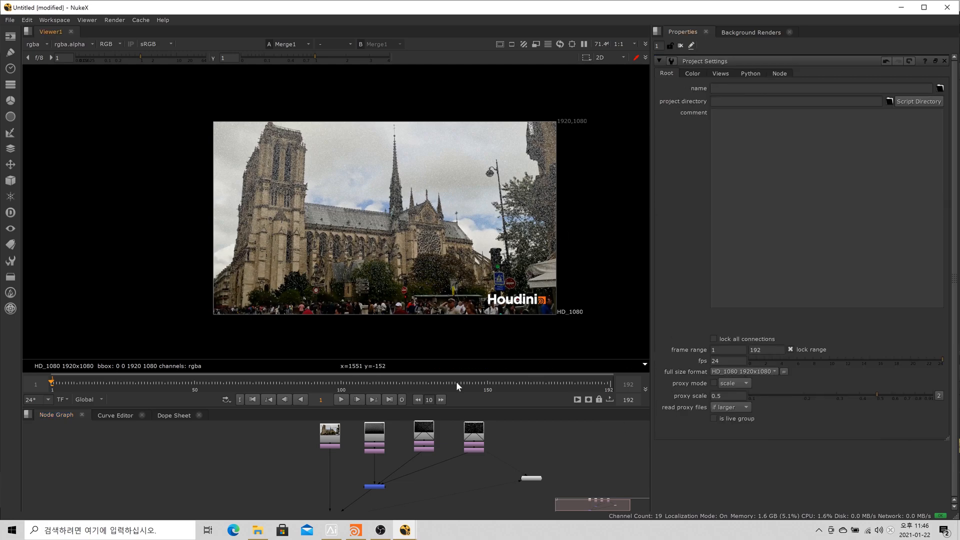
- View the background plate's Reformat output and add an unconnected Roto node beside the background branch
left_click(335, 448)
key("1")
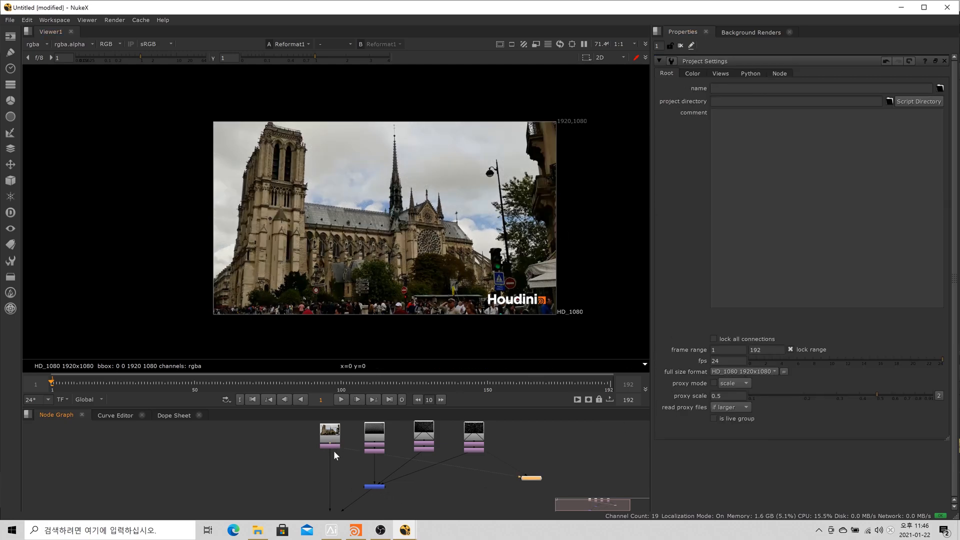
left_click(269, 467)
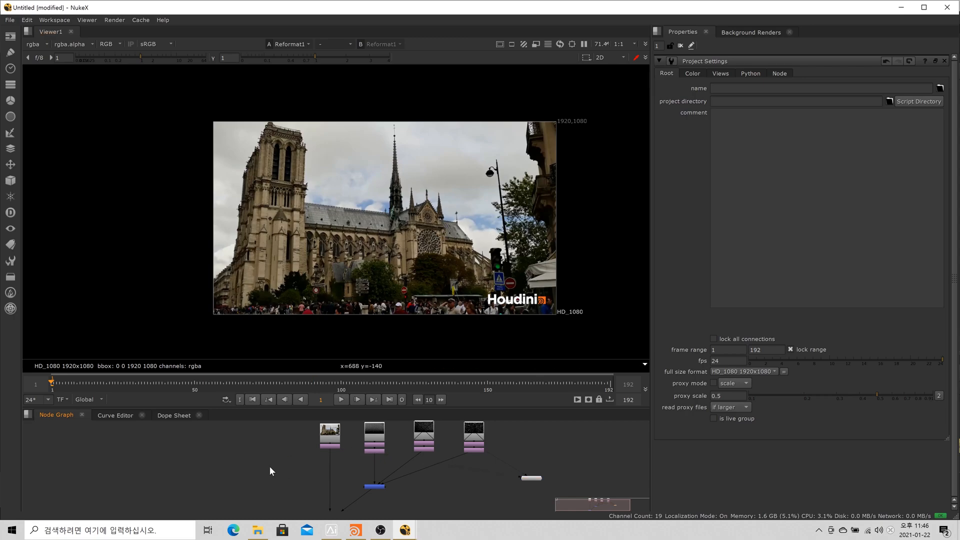
key("o")
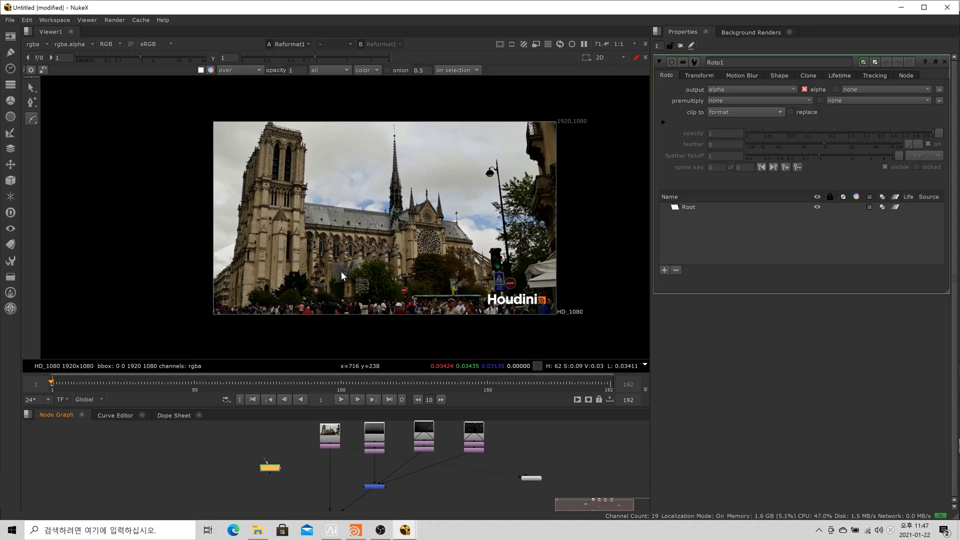
scroll(341, 271, "up", 3)
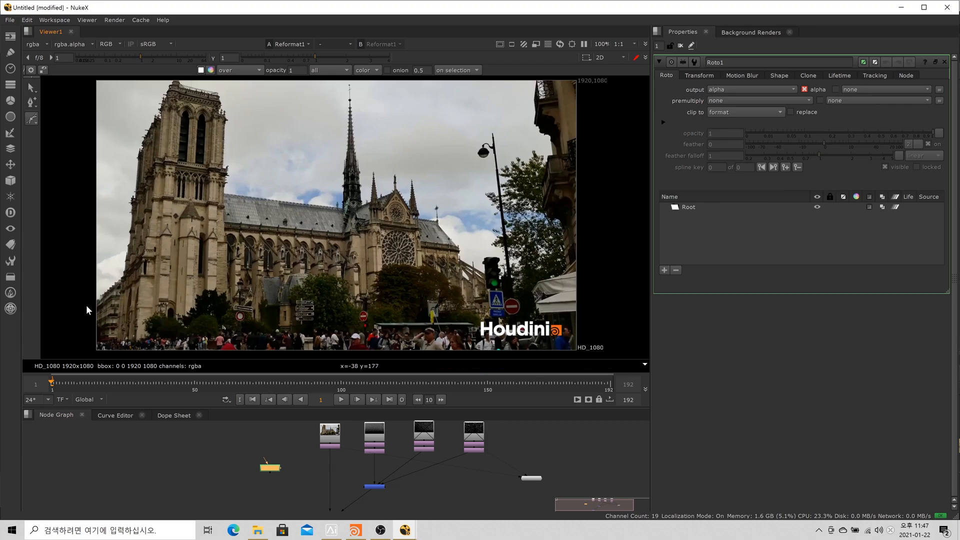
- Start a Bezier roto shape outside the frame's left edge and trace the cathedral tower's left side and top
left_click(86, 305)
left_click(123, 276)
left_click(139, 149)
left_click_drag(184, 86, 170, 133)
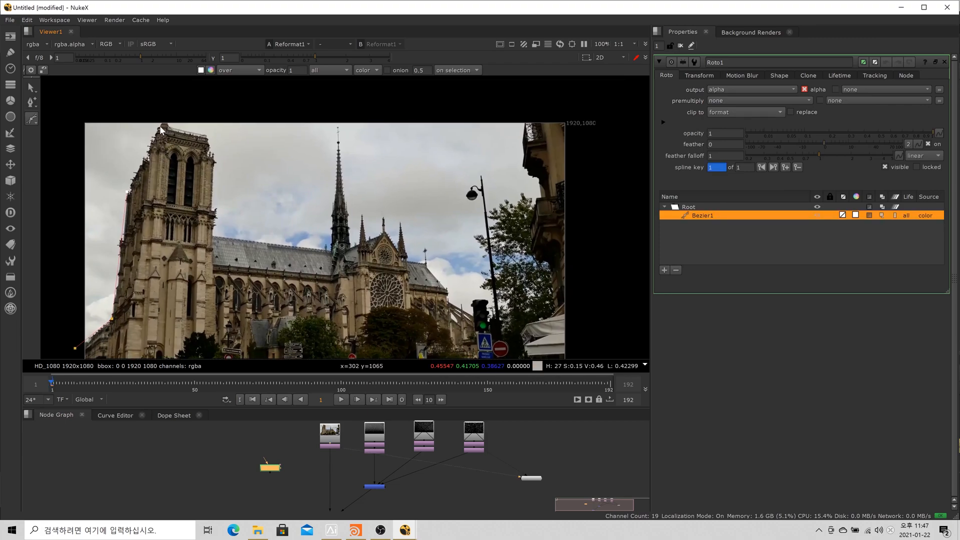
left_click(168, 118)
left_click(207, 136)
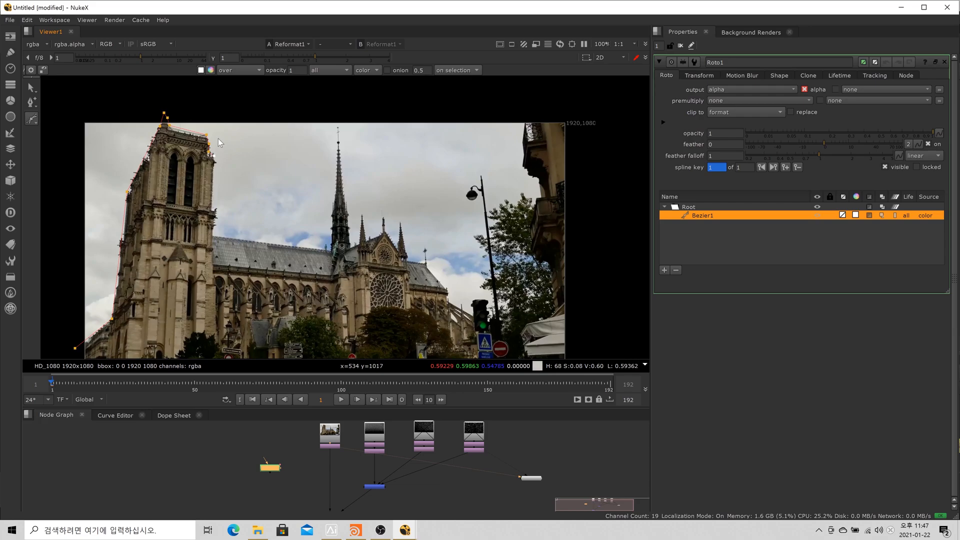
- Continue the Bezier down the tower's right side and along the nave roof ridge to the base of the central spire
scroll(221, 144, "up", 2)
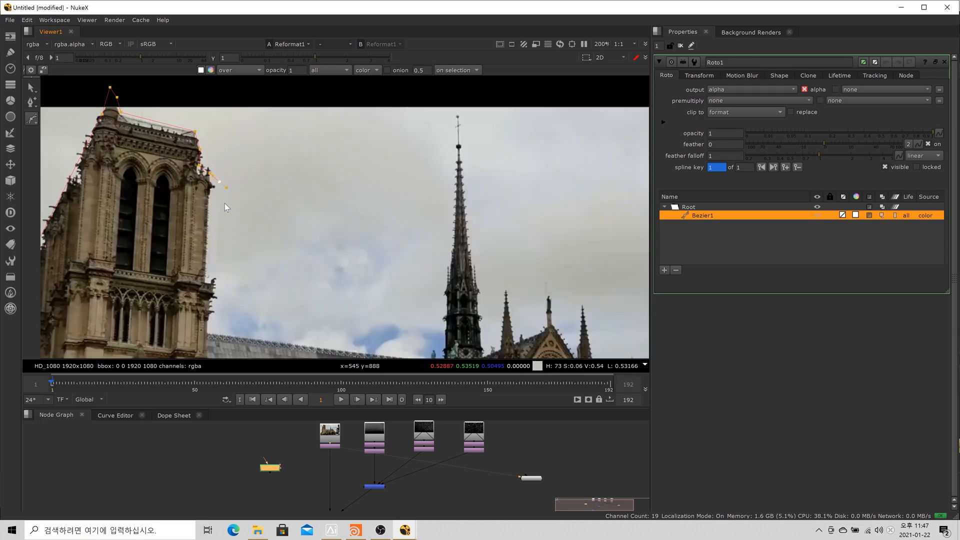
scroll(214, 225, "down", 1)
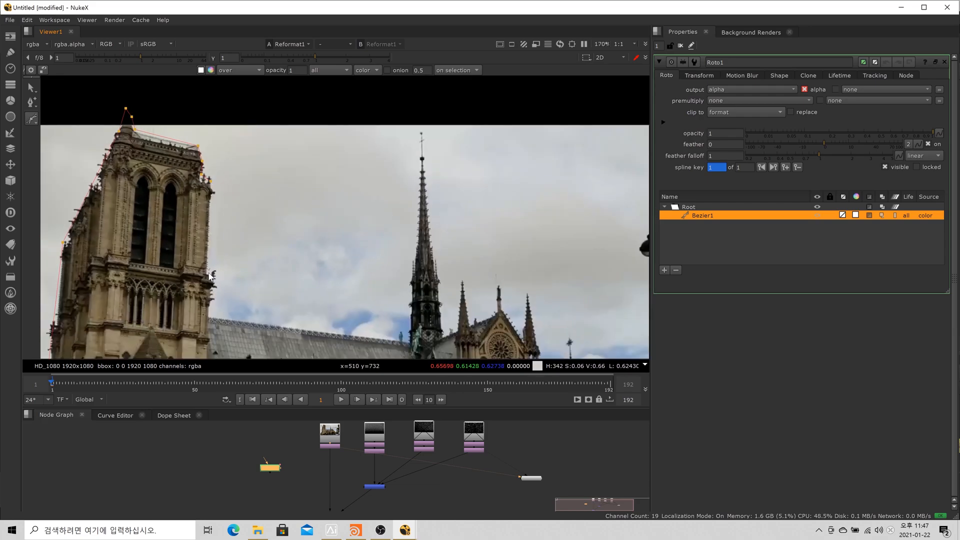
left_click(210, 317)
left_click(408, 341)
left_click(413, 279)
- Trace the central spire up to its tip and back down to the transept roof with the Bezier
scroll(401, 335, "up", 8)
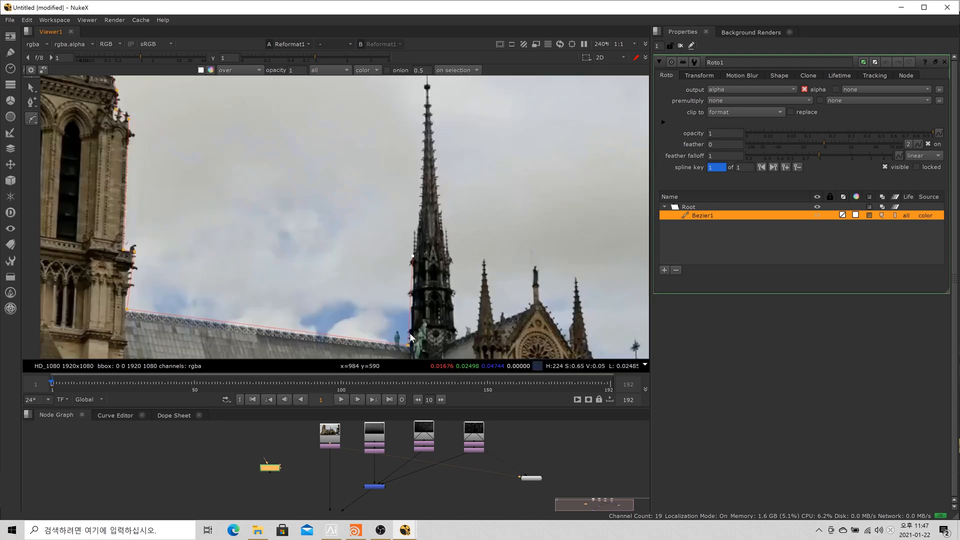
scroll(398, 334, "down", 6)
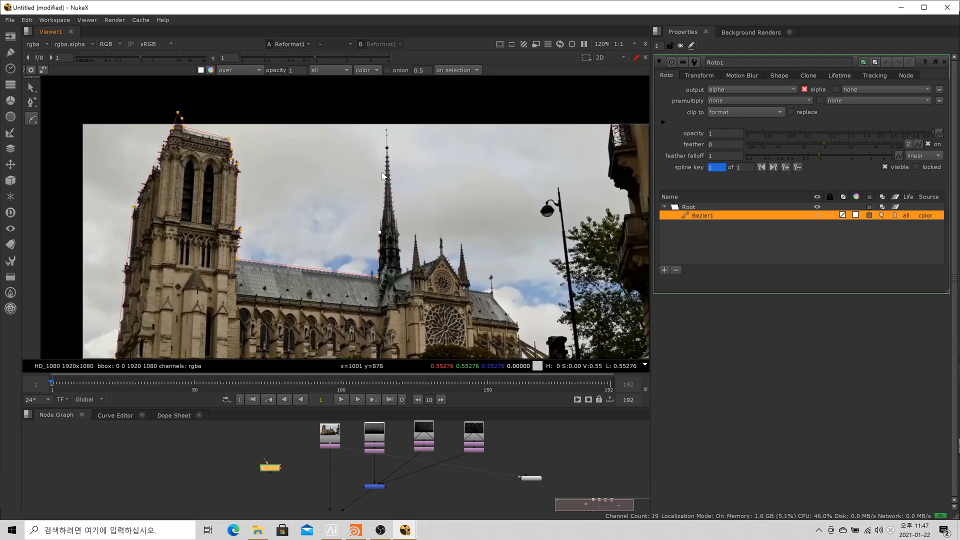
left_click(390, 116)
left_click(407, 275)
scroll(436, 277, "down", 3)
left_click_drag(422, 320, 407, 267)
scroll(407, 267, "up", 3)
left_click(407, 269)
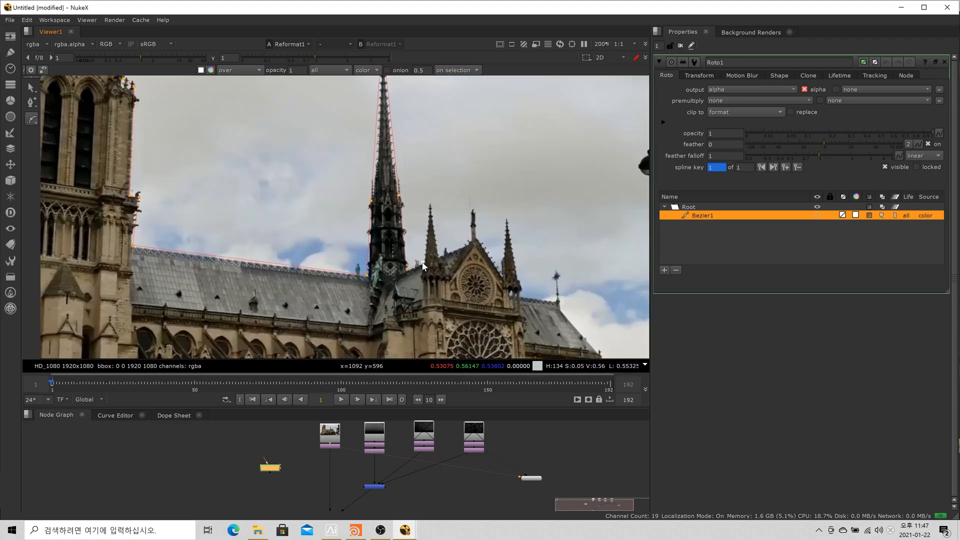
- Trace the two transept pinnacles and the gable finial with the Bezier, ending where the right-hand roof begins
left_click(431, 203)
left_click(470, 242)
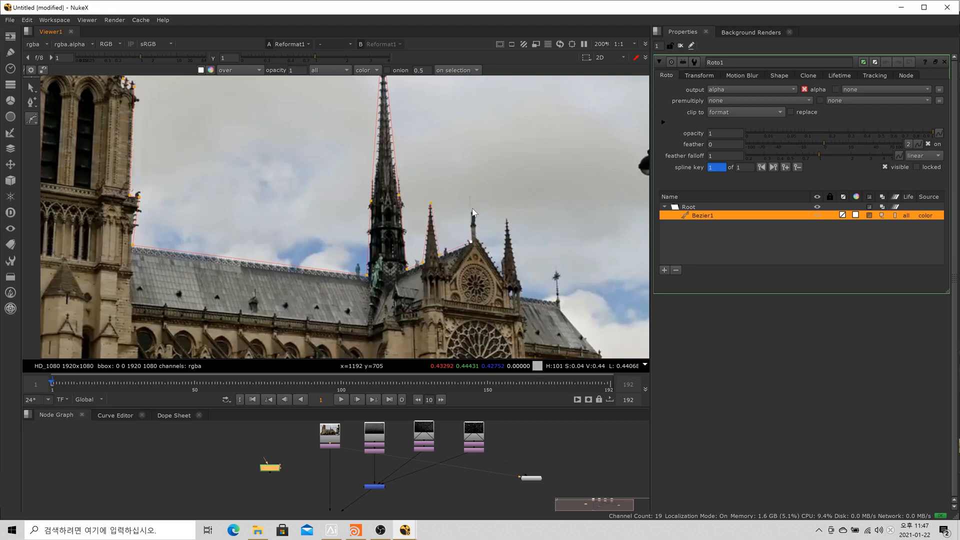
left_click(473, 209)
left_click(476, 237)
left_click(503, 277)
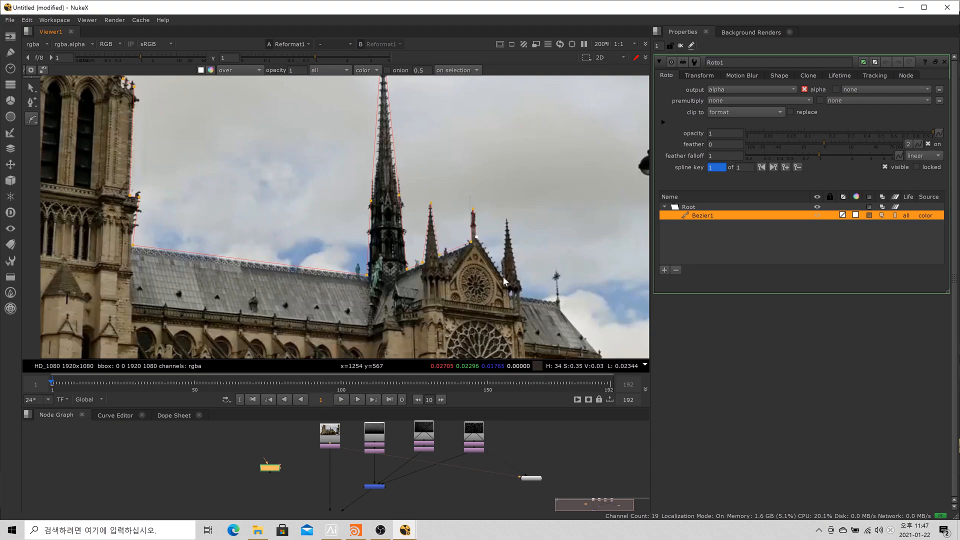
left_click(506, 219)
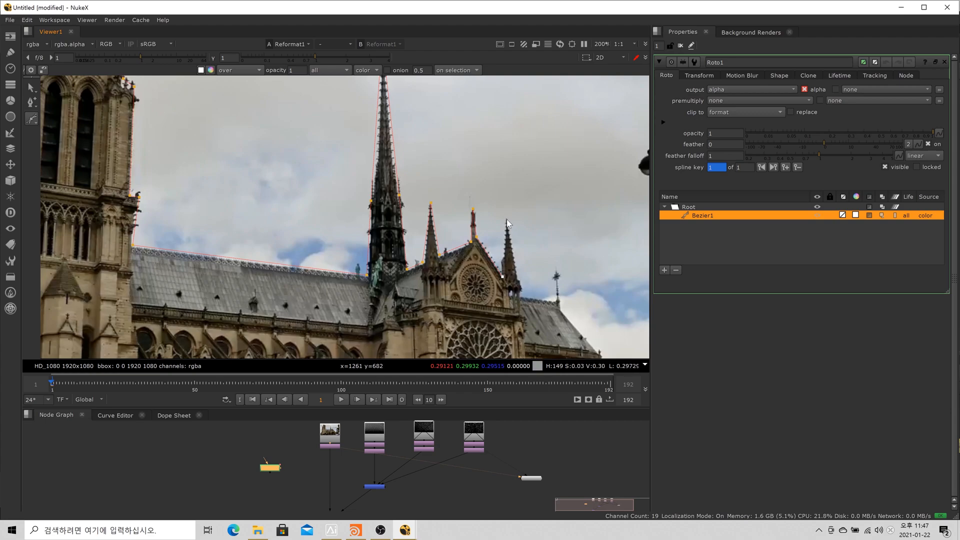
left_click(522, 297)
- Continue the Bezier along the right-hand roof edge and down past the flying buttresses to the traffic light
scroll(352, 246, "down", 3)
scroll(435, 248, "up", 3)
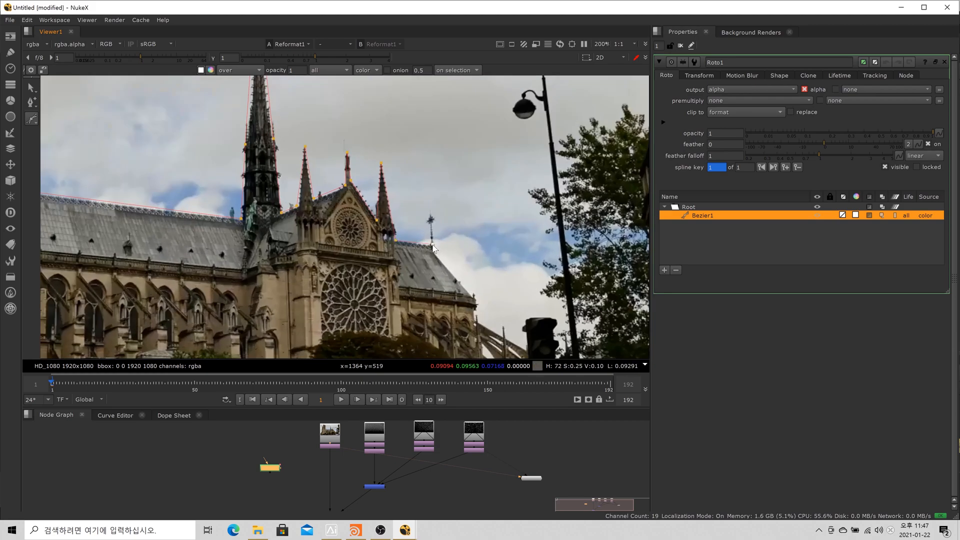
left_click(474, 296)
left_click_drag(497, 316, 496, 278)
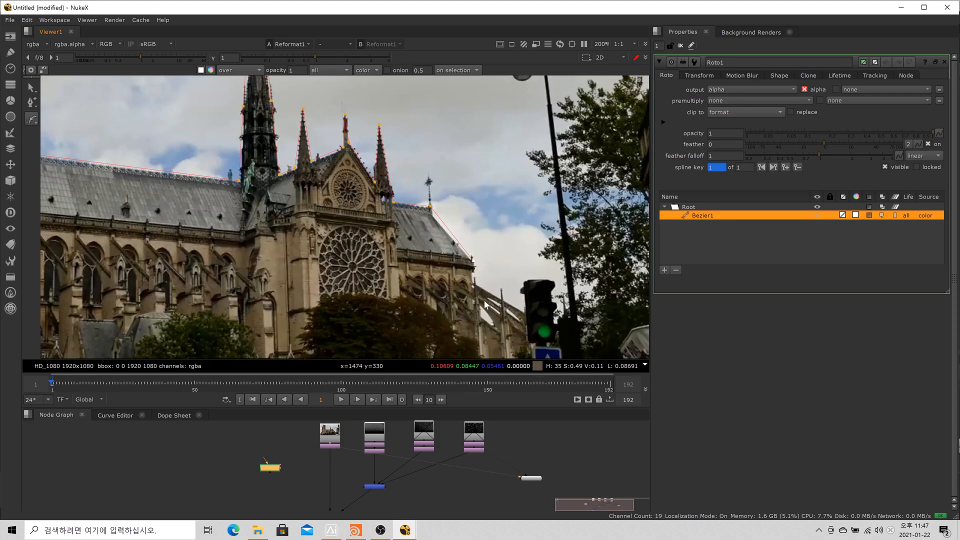
scroll(493, 230, "down", 3)
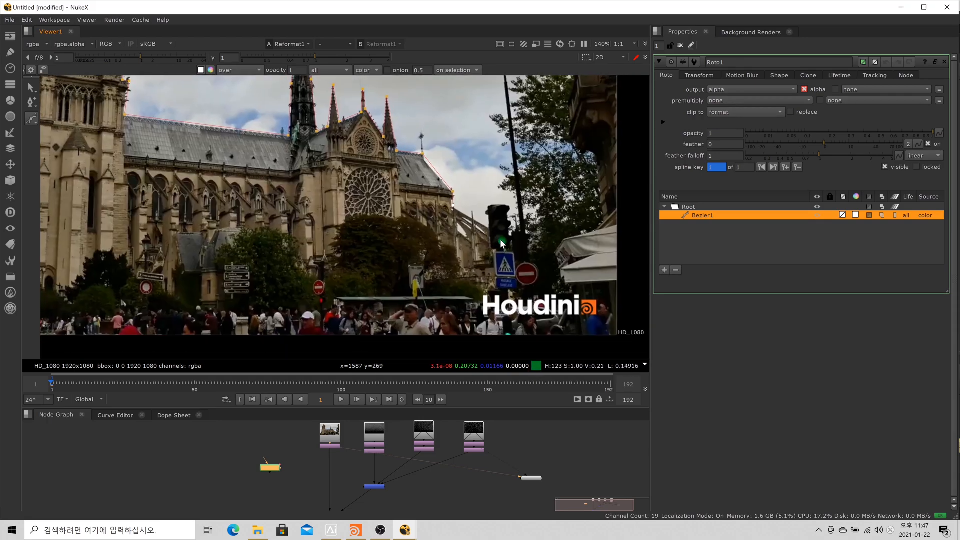
left_click(493, 230)
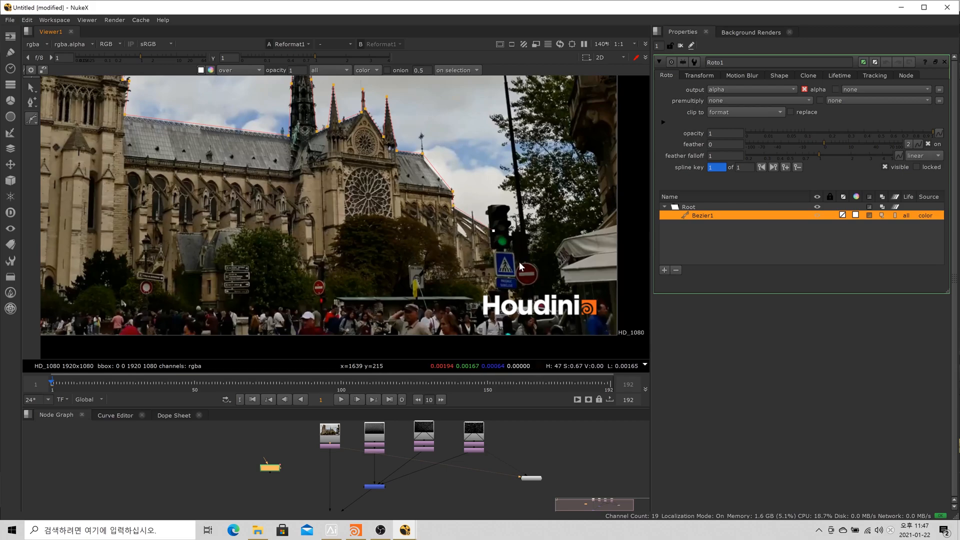
- Carry the Bezier below the bottom of the frame and close it at its starting point on the left
scroll(523, 289, "down", 3)
left_click(584, 334)
left_click(197, 334)
left_click(208, 275)
scroll(327, 259, "down", 1)
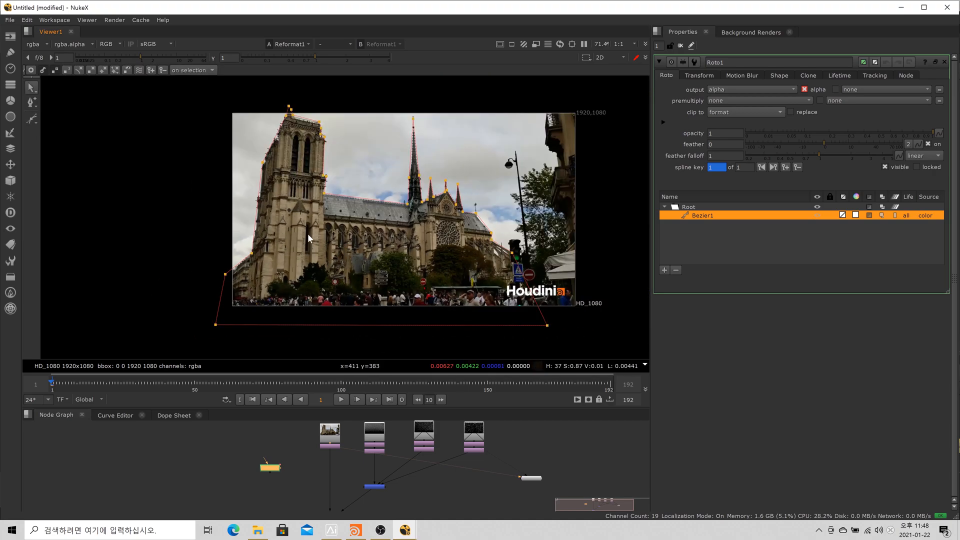
- Insert a new Merge node below Read1's Reformat nodes, above the snow Merge, and view its output
left_click_drag(350, 463, 347, 458)
left_click(364, 463)
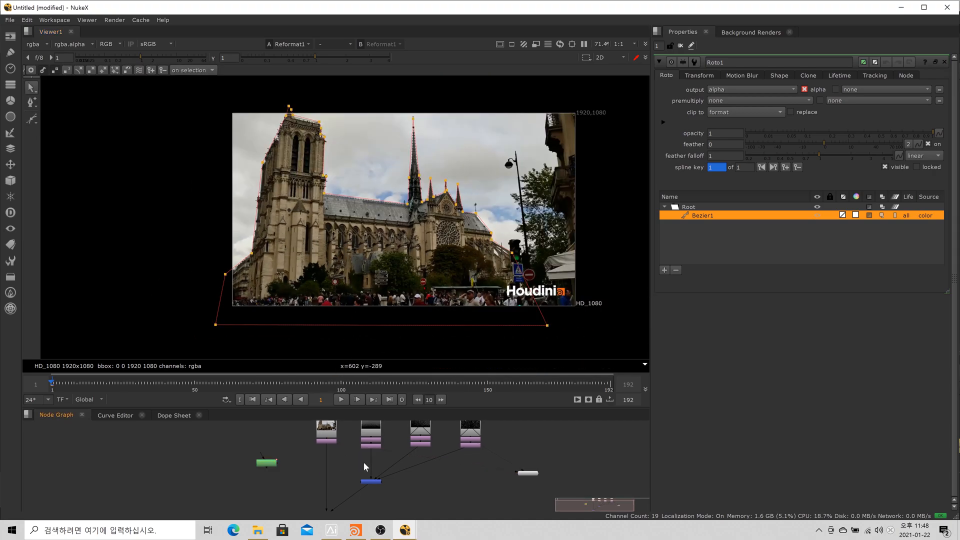
key("m")
scroll(371, 465, "up", 3)
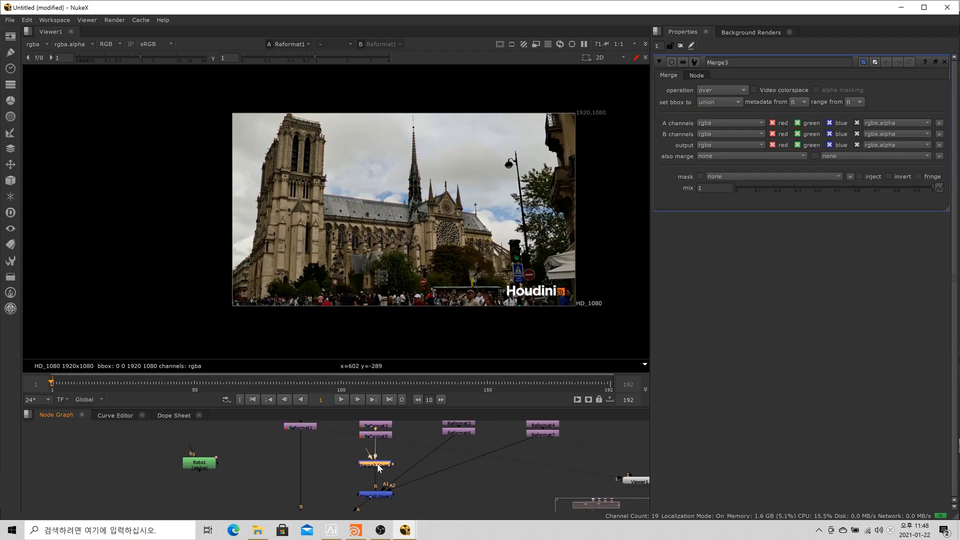
left_click_drag(377, 464, 379, 461)
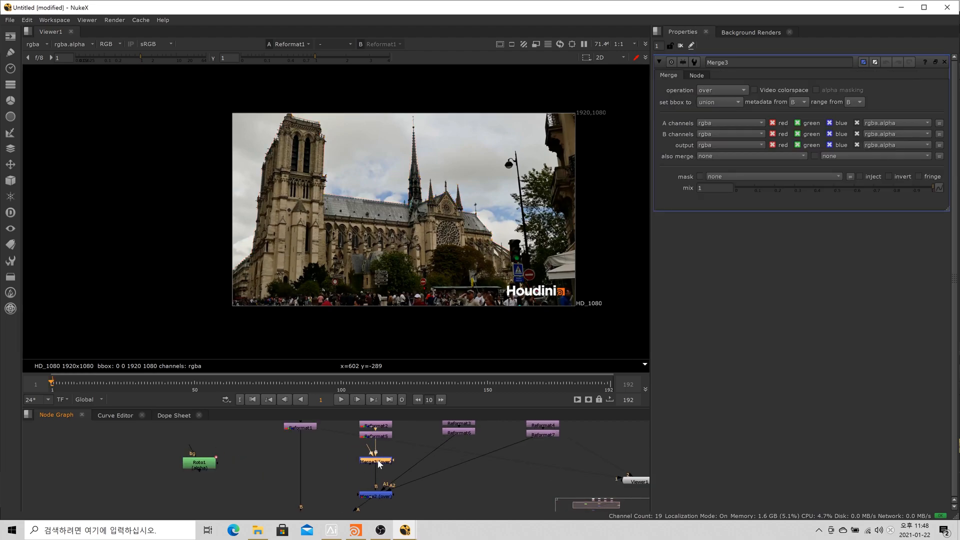
key("1")
- Move the Roto node nearer the snow branch and set the new Merge's operation to stencil
left_click_drag(200, 464, 228, 450)
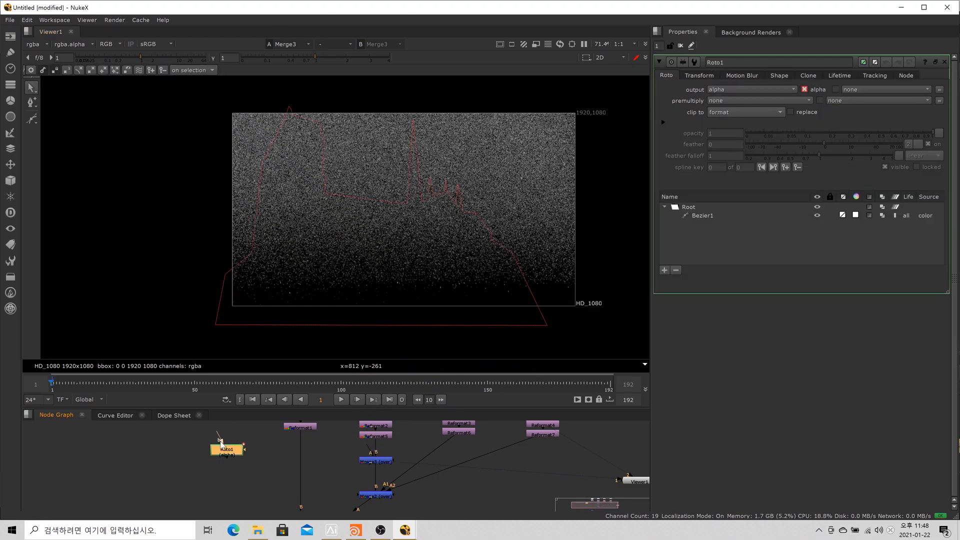
left_click(374, 461)
left_click(735, 92)
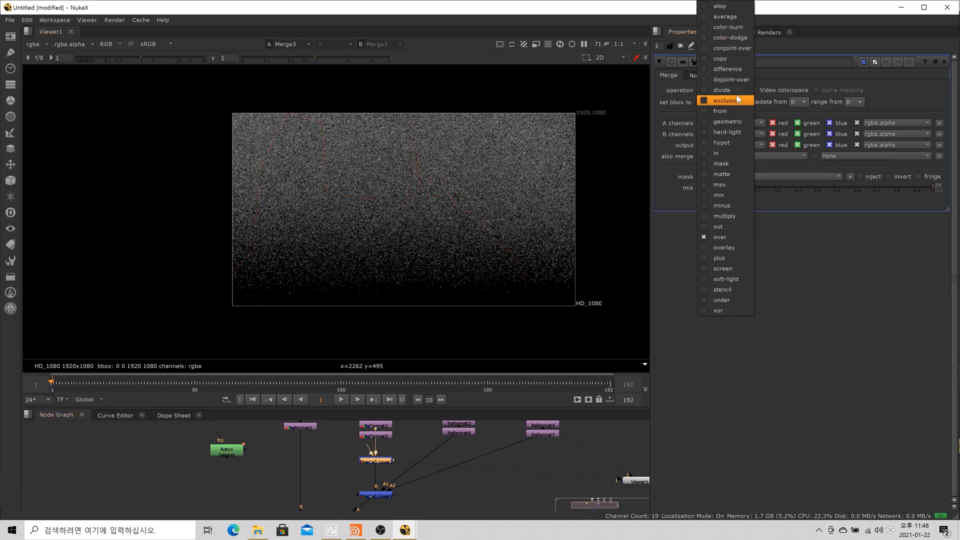
left_click(736, 286)
- Connect the Roto to the stencil Merge's A input and view the masked snow
left_click_drag(245, 455, 367, 465)
scroll(458, 500, "down", 3)
left_click(404, 462)
key("1")
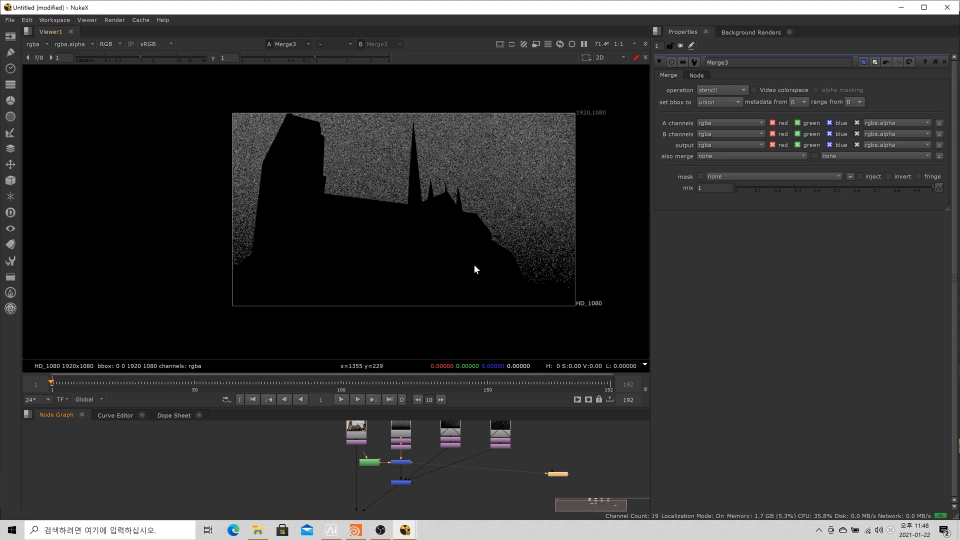
- View the final Merge composite and compare it with the background plate's Reformat output
scroll(443, 464, "down", 2)
left_click(368, 489)
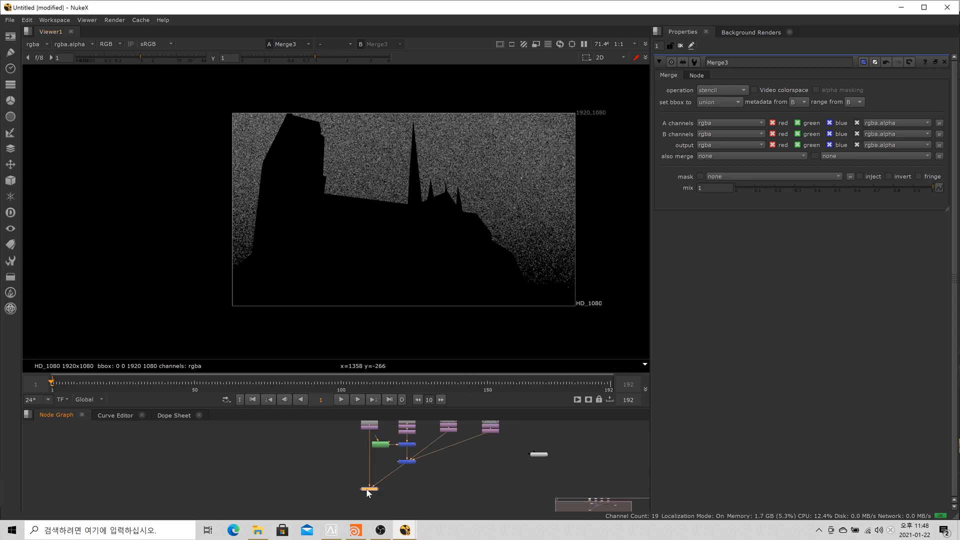
key("1")
scroll(385, 208, "up", 2)
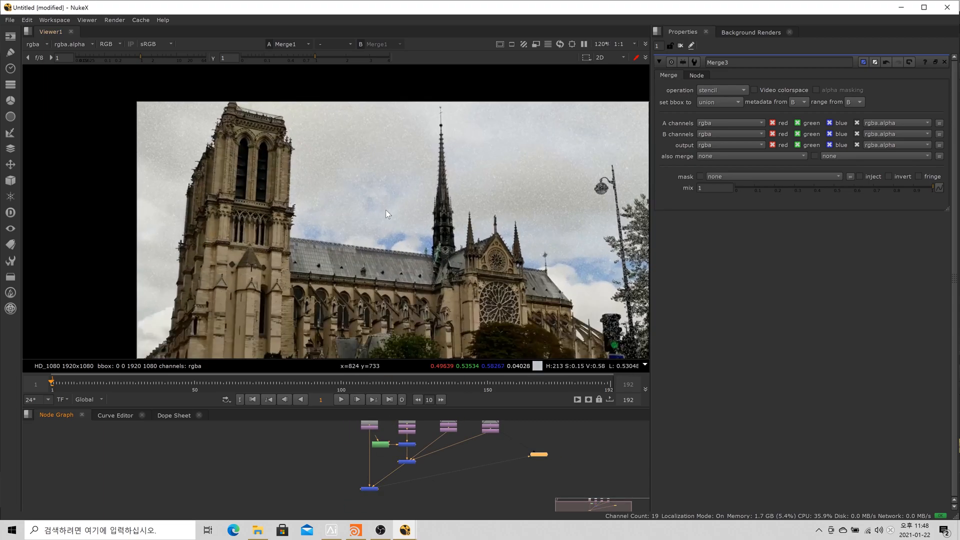
scroll(206, 274, "up", 2)
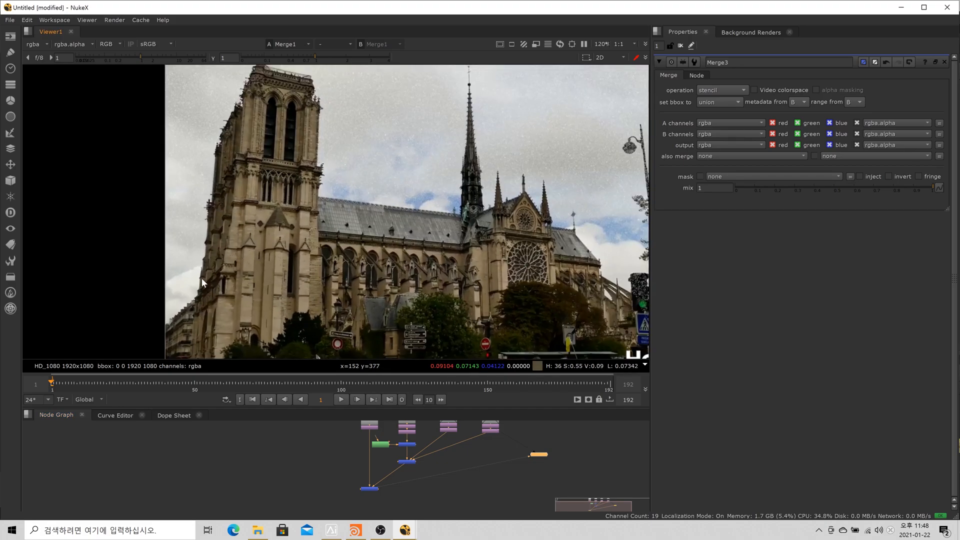
scroll(189, 289, "down", 3)
left_click(368, 427)
key("1")
scroll(321, 259, "down", 1)
left_click(370, 489)
key("1")
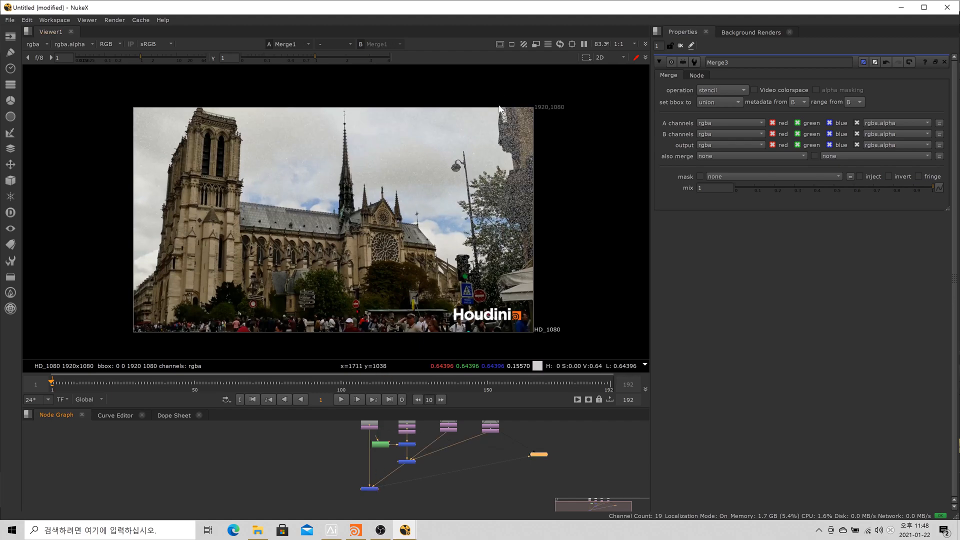
- Examine the masked snow up close around the tower, spire and transept pinnacles in the final composite
scroll(248, 193, "up", 4)
scroll(292, 193, "down", 2)
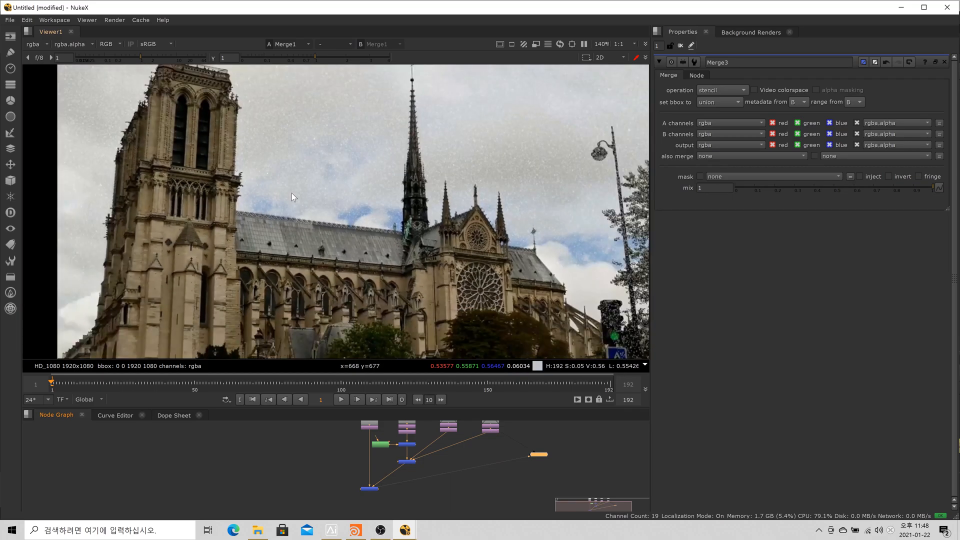
scroll(257, 205, "up", 2)
scroll(283, 201, "down", 4)
scroll(229, 136, "up", 3)
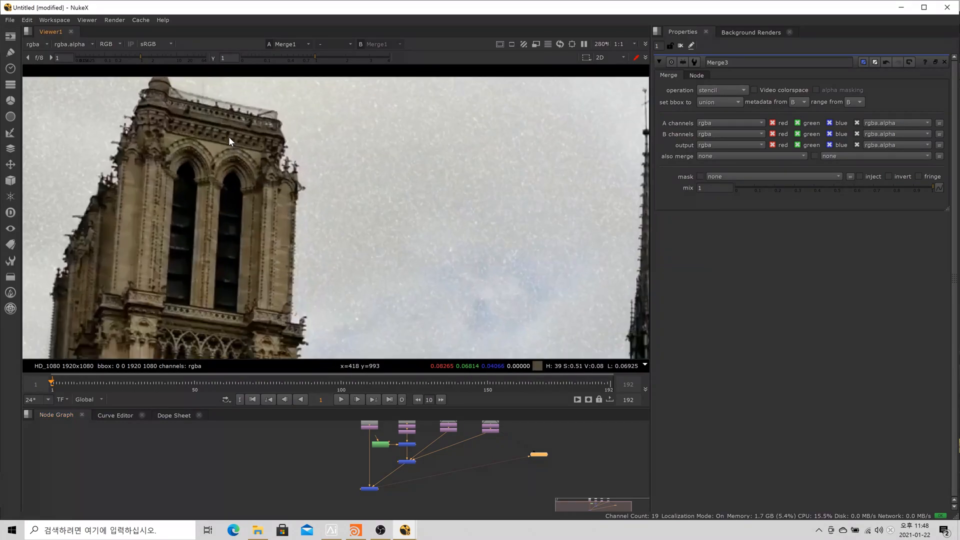
left_click_drag(473, 236, 321, 191)
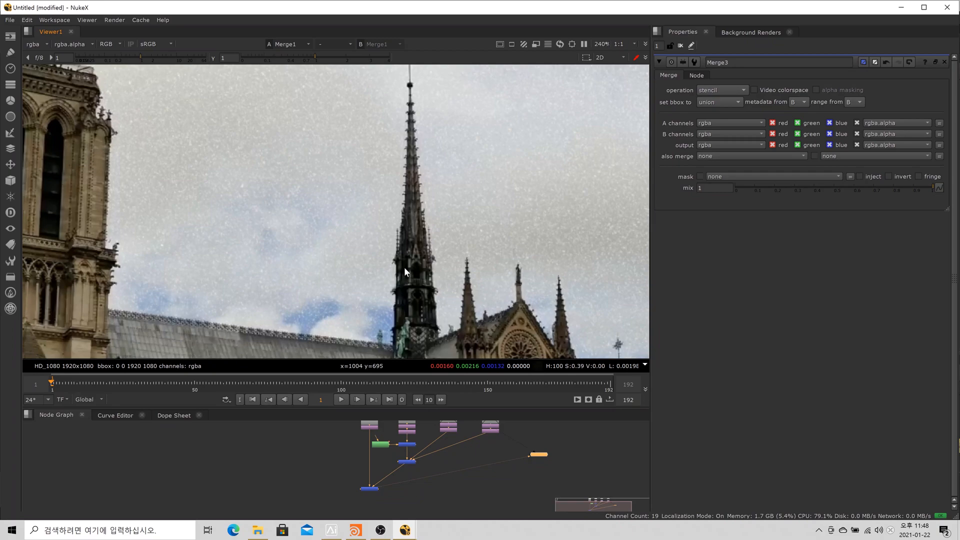
scroll(405, 267, "down", 3)
scroll(432, 276, "up", 2)
scroll(435, 250, "up", 1)
scroll(424, 254, "down", 5)
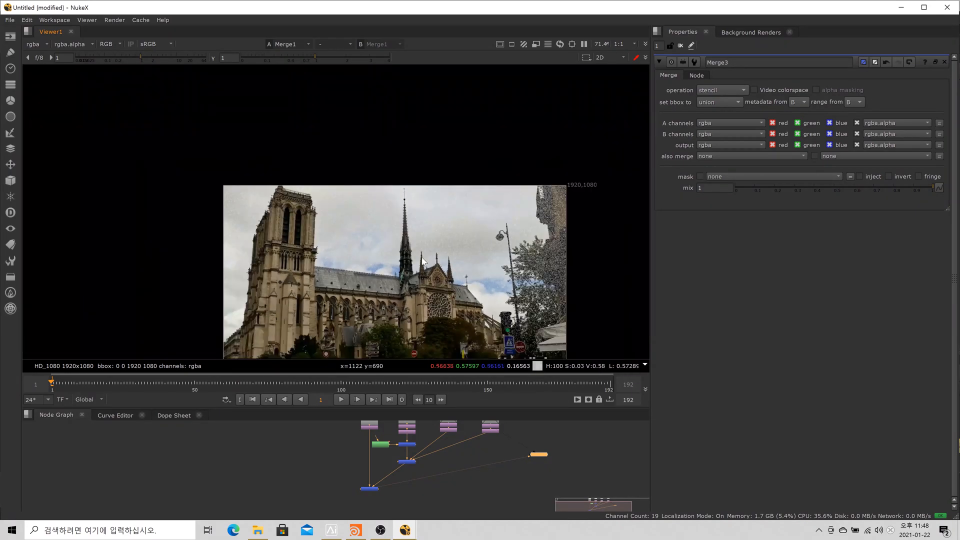
scroll(383, 493, "up", 2)
- Add a Blur node after the Roto and set its size to 5
left_click_drag(395, 524, 398, 539)
left_click_drag(388, 486, 393, 475)
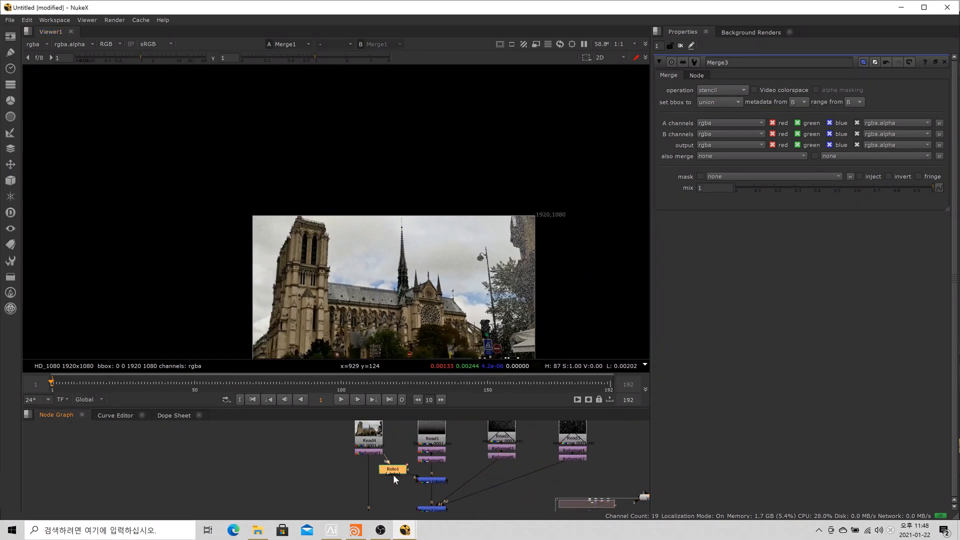
key("b")
left_click_drag(696, 103, 668, 119)
type("5")
key("Return")
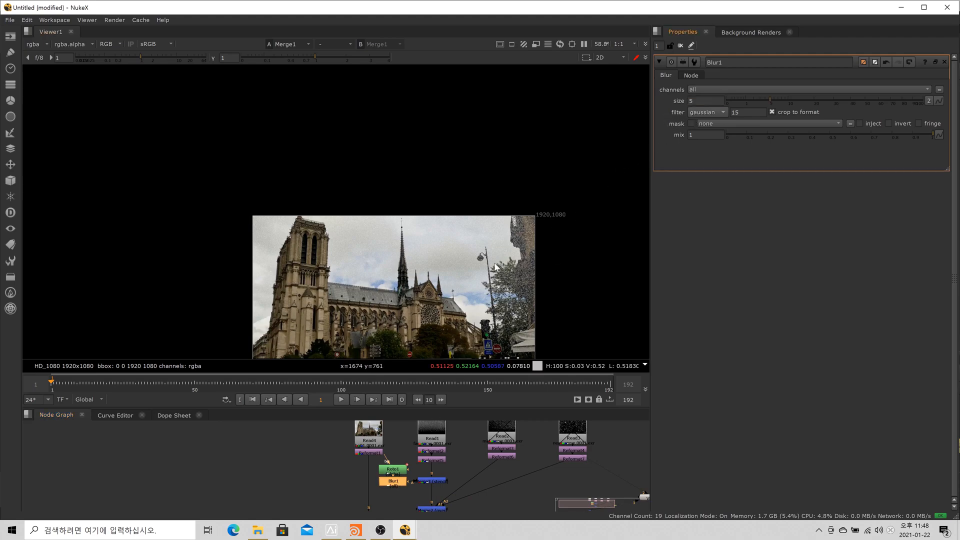
- Inspect the blurred mask edges in the composite, and play back the snow over the cathedral
scroll(438, 209, "up", 3)
scroll(435, 191, "up", 2)
scroll(434, 192, "down", 2)
scroll(434, 192, "up", 2)
scroll(401, 180, "down", 1)
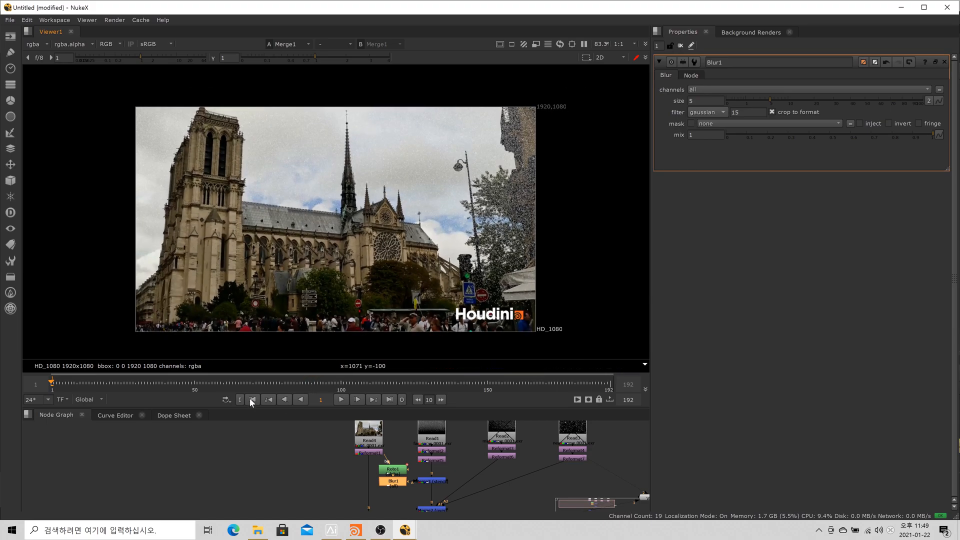
left_click(341, 400)
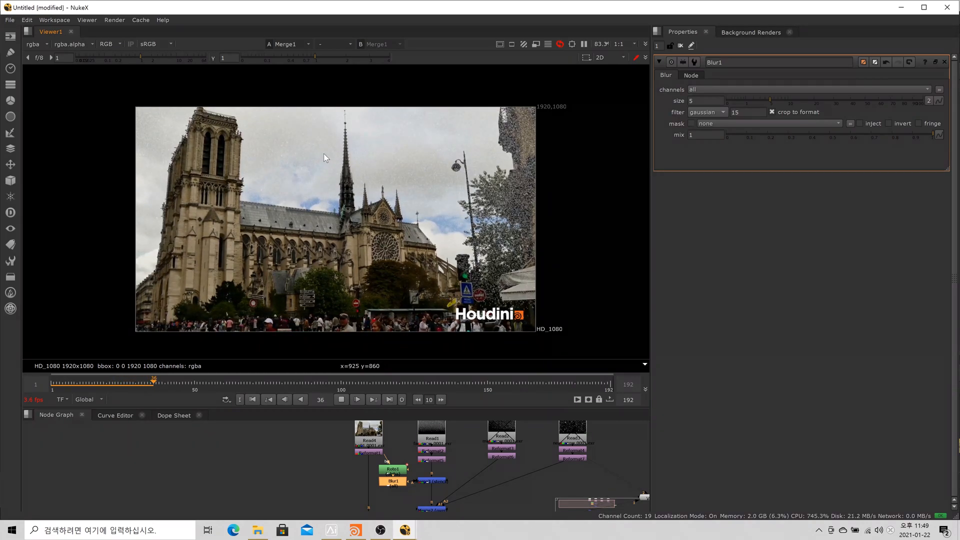
left_click(253, 399)
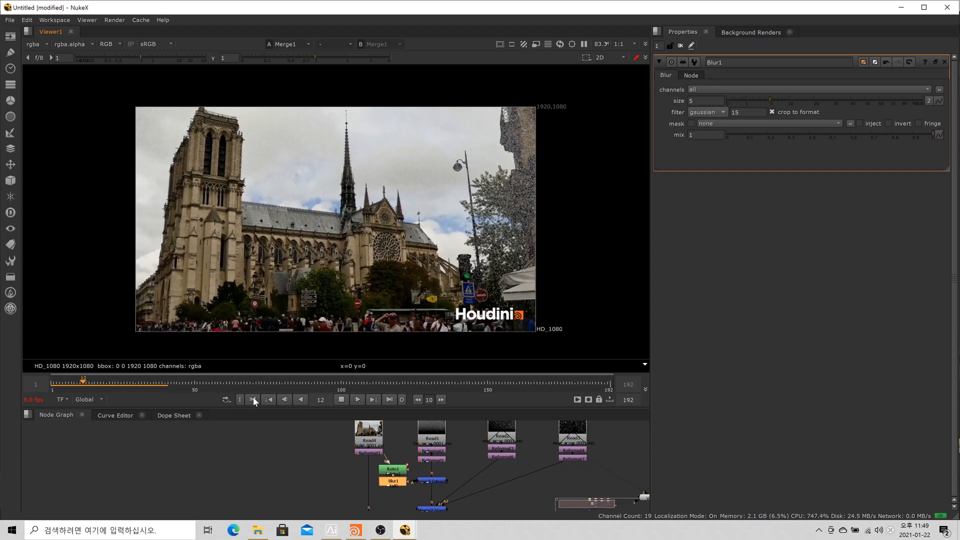
left_click(253, 398)
left_click(253, 397)
left_click(296, 403)
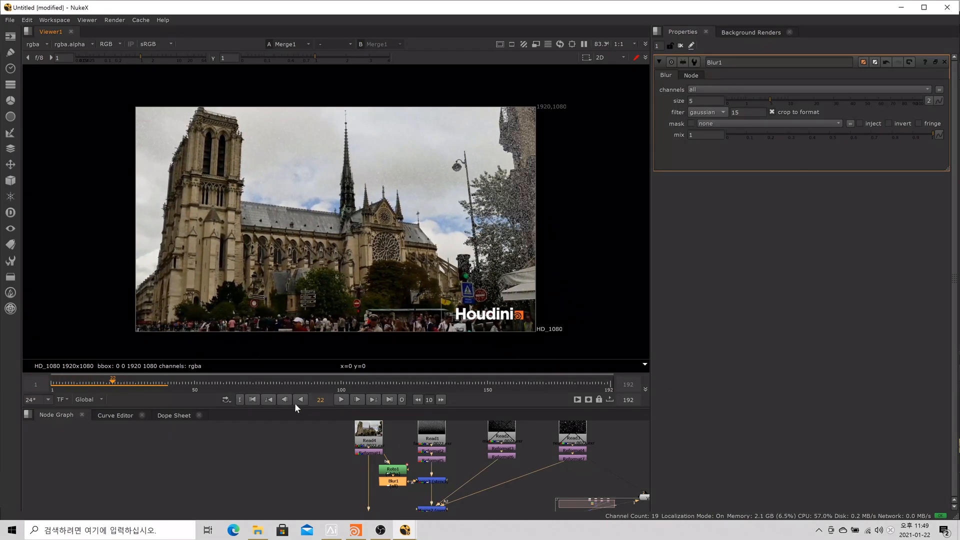
- Return to frame 1 and compare the composite with the middle snow layer switched off and on, inspecting the snow over the cathedral
left_click(255, 399)
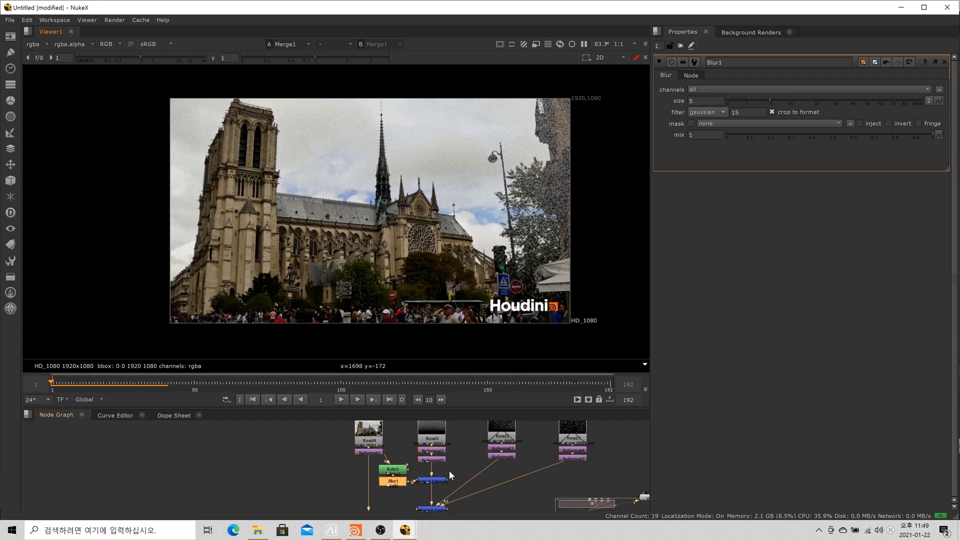
scroll(439, 435, "down", 3)
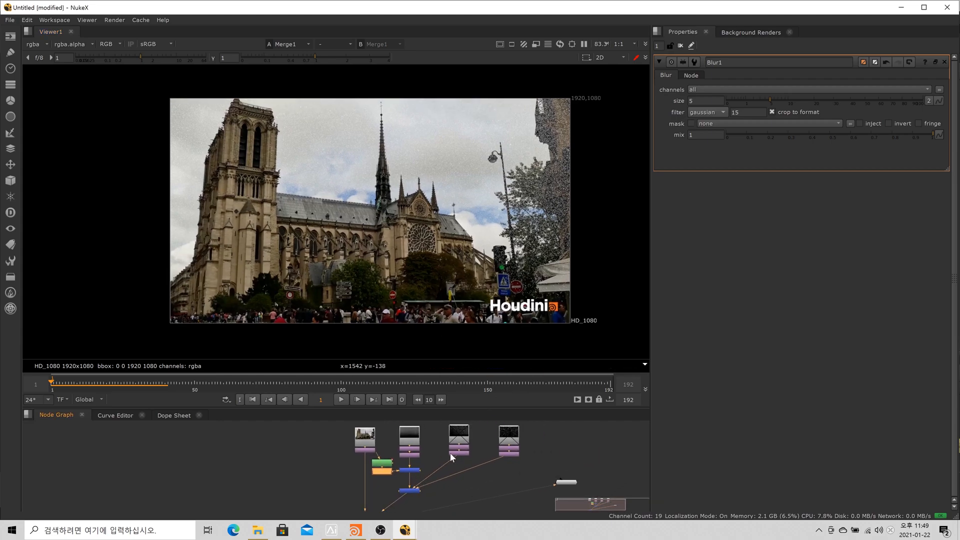
left_click(462, 444)
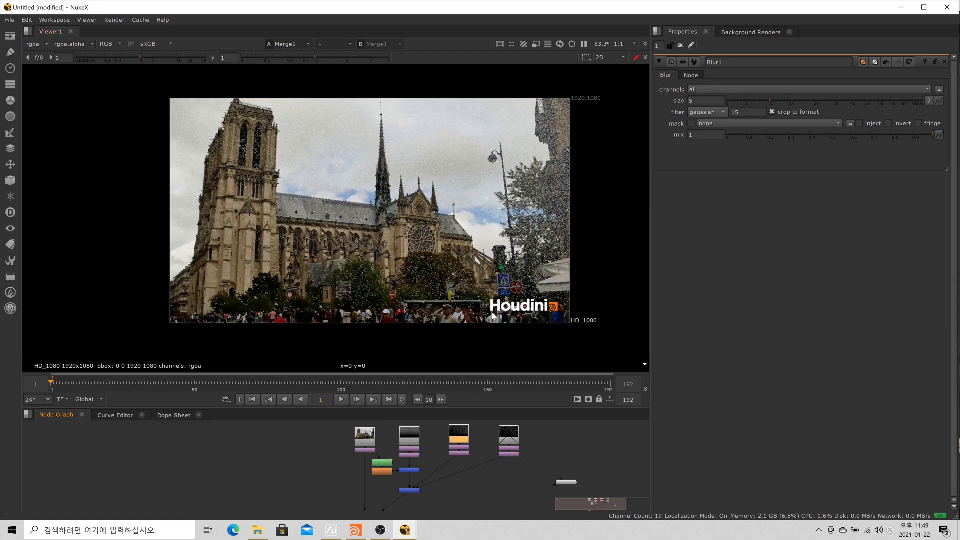
scroll(549, 305, "up", 1)
scroll(549, 305, "up", 1)
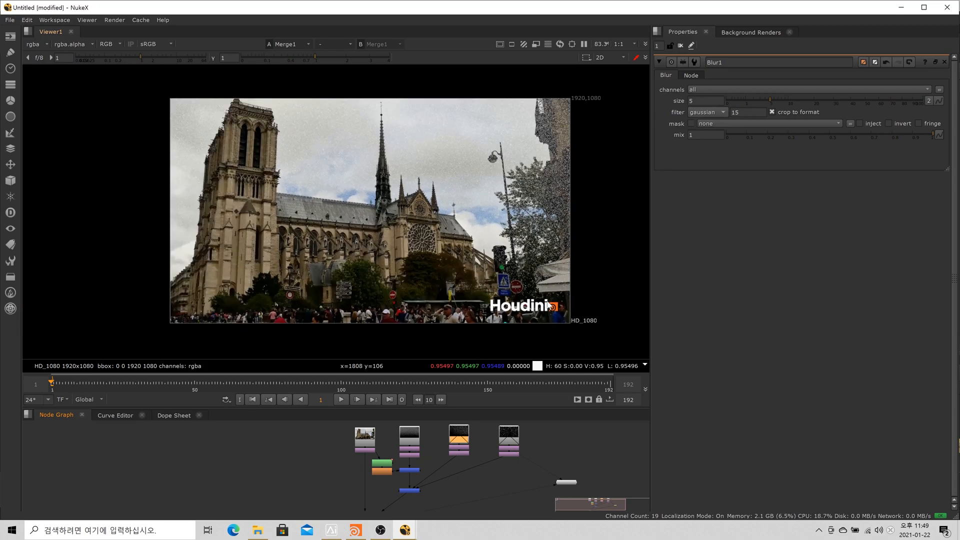
scroll(548, 305, "down", 1)
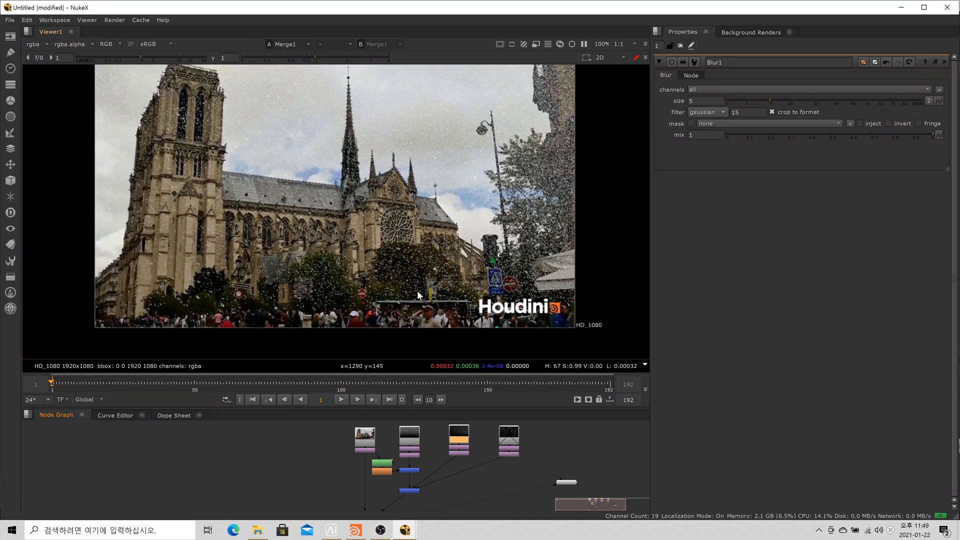
left_click_drag(418, 292, 341, 306)
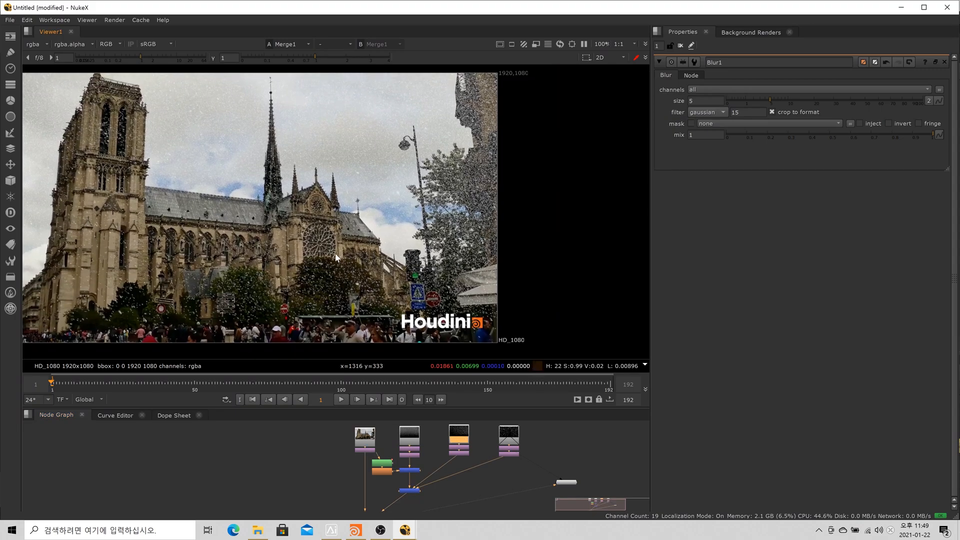
scroll(391, 264, "down", 2)
left_click_drag(410, 290, 444, 285)
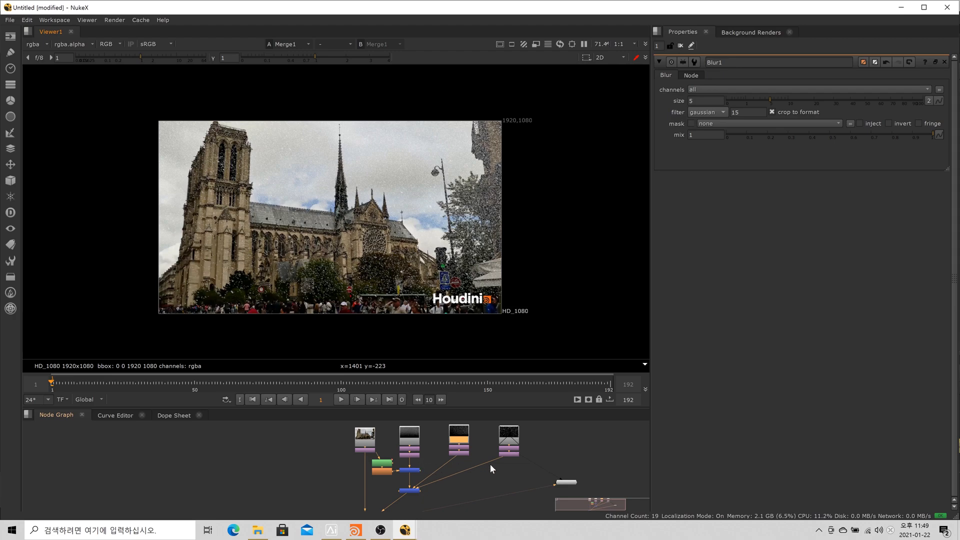
- Move the third snow Read with its Reformat nodes lower and the second snow branch higher to make room in the node graph
left_click_drag(514, 454, 496, 486)
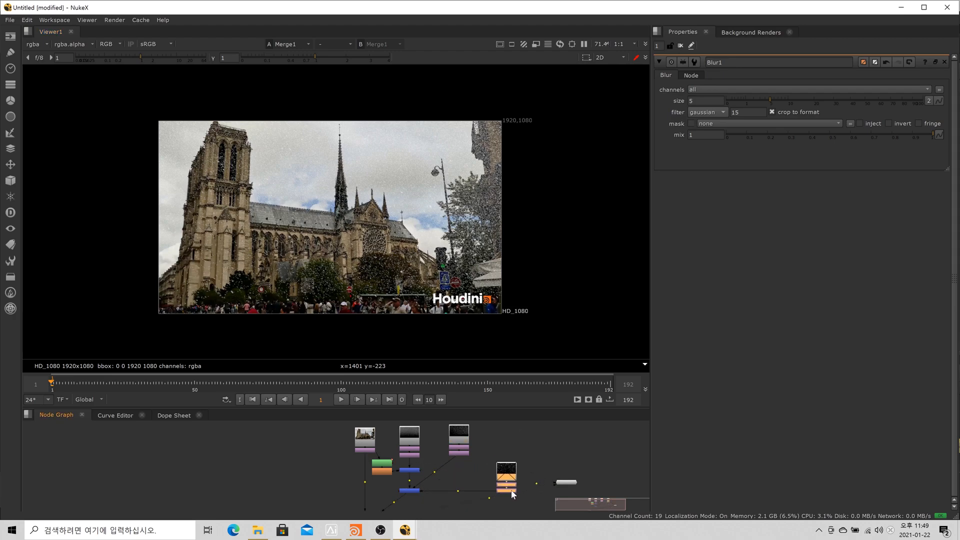
left_click_drag(464, 452, 466, 448)
left_click(494, 435)
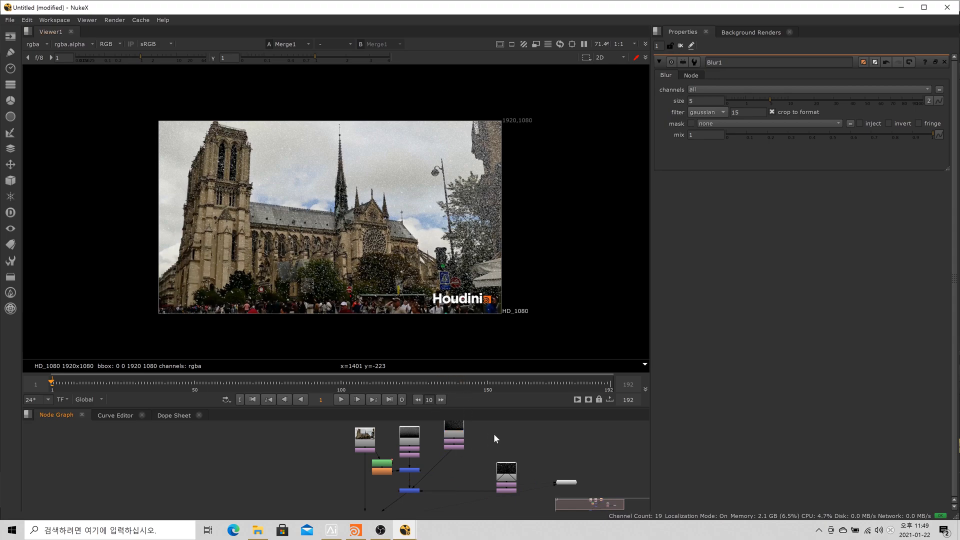
- Add a second Roto node beside the middle snow branch and view the background plate's Reformat output for tracing
key("o")
left_click(369, 452)
key("1")
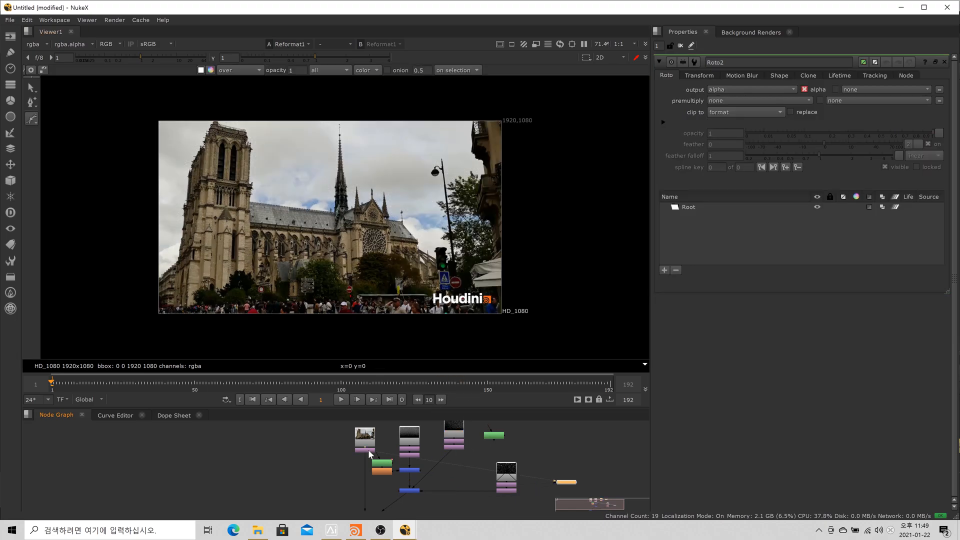
left_click(491, 433)
- Start a Bezier shape above the plate and trace down the balconied building's upper edge to the balcony beside the tree
scroll(478, 211, "up", 5)
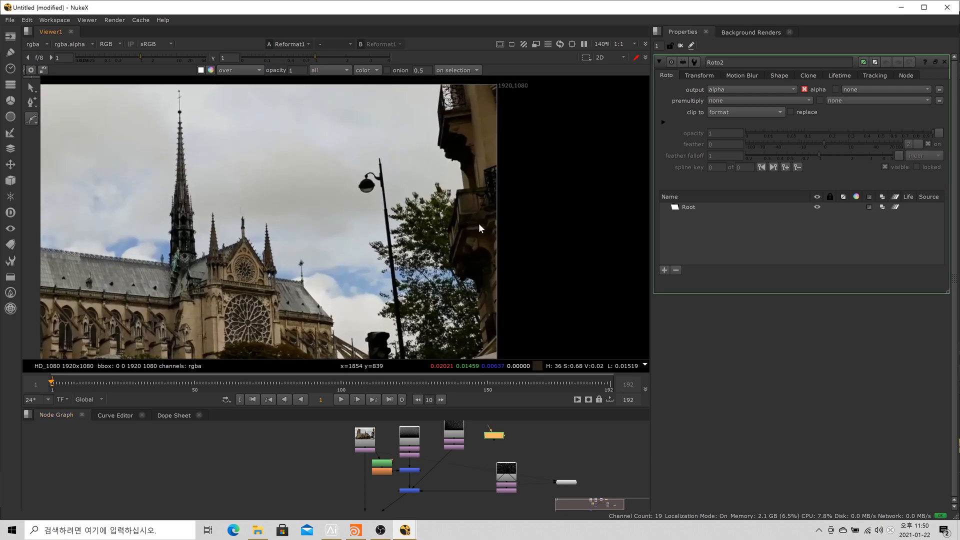
left_click(454, 144)
left_click(447, 183)
left_click(451, 204)
left_click(448, 224)
left_click(456, 230)
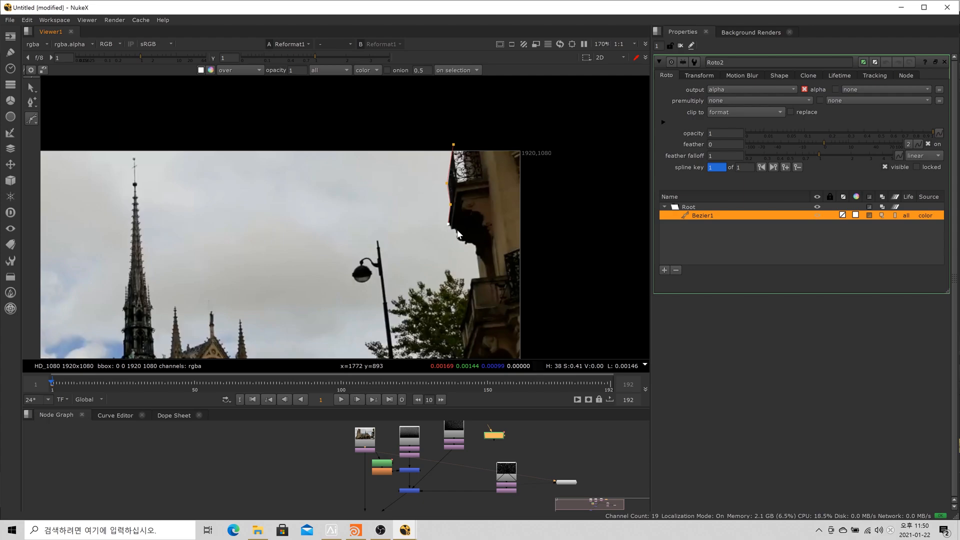
left_click(458, 238)
left_click(478, 276)
left_click(472, 283)
- Continue the Bezier outline around the tree's foliage, following the building's edge between the branches, down to the base of the lamp post
scroll(460, 310, "down", 3)
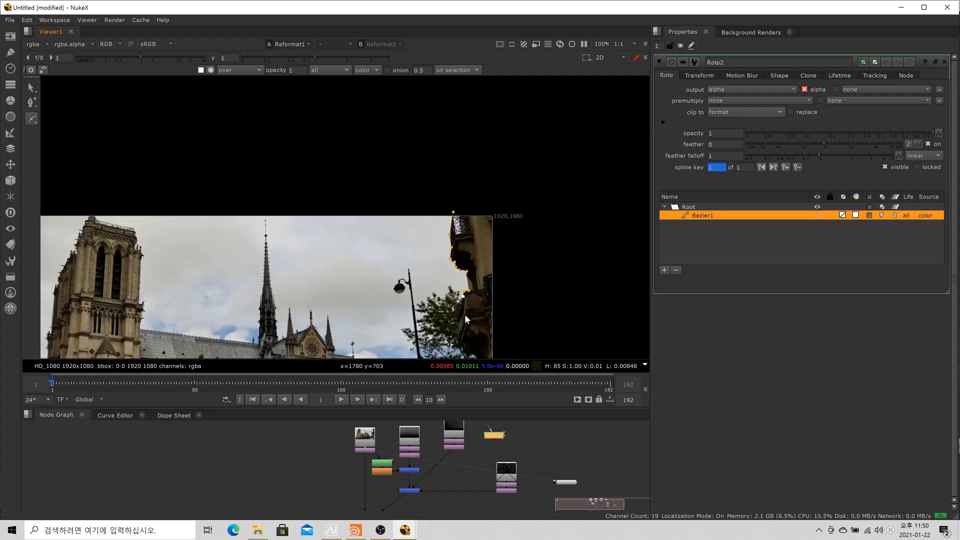
scroll(492, 245, "up", 2)
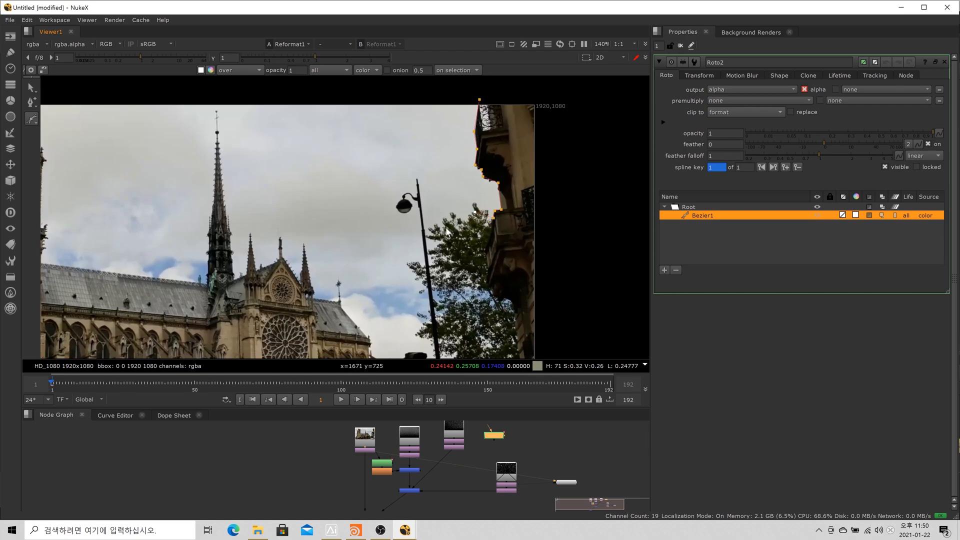
left_click(439, 250)
left_click(451, 273)
left_click(485, 283)
left_click(494, 294)
left_click(488, 304)
left_click(449, 305)
left_click_drag(457, 320, 441, 258)
left_click(444, 277)
left_click(442, 296)
left_click(429, 309)
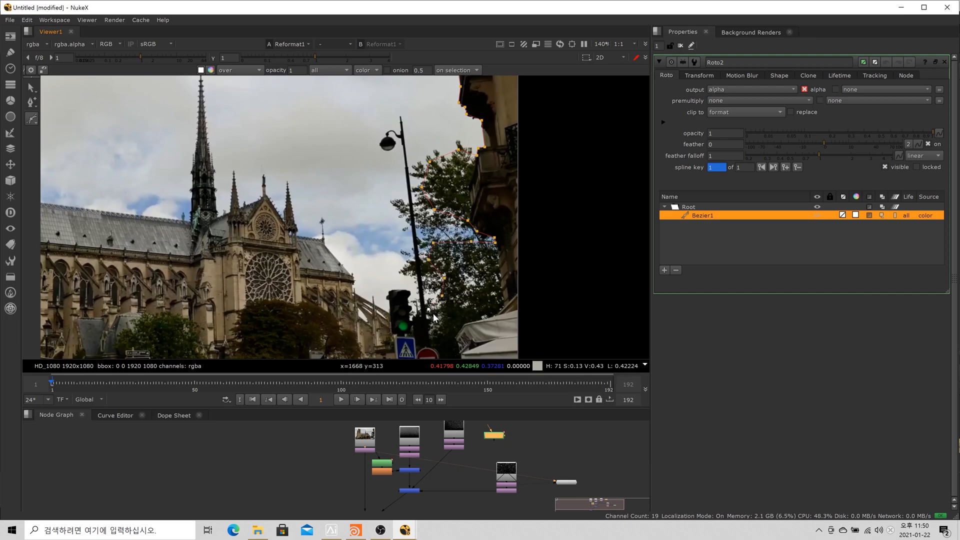
- Carry the Bezier outline up to the lamp post's tip and around its curved arm and round lamp head
scroll(433, 316, "down", 3)
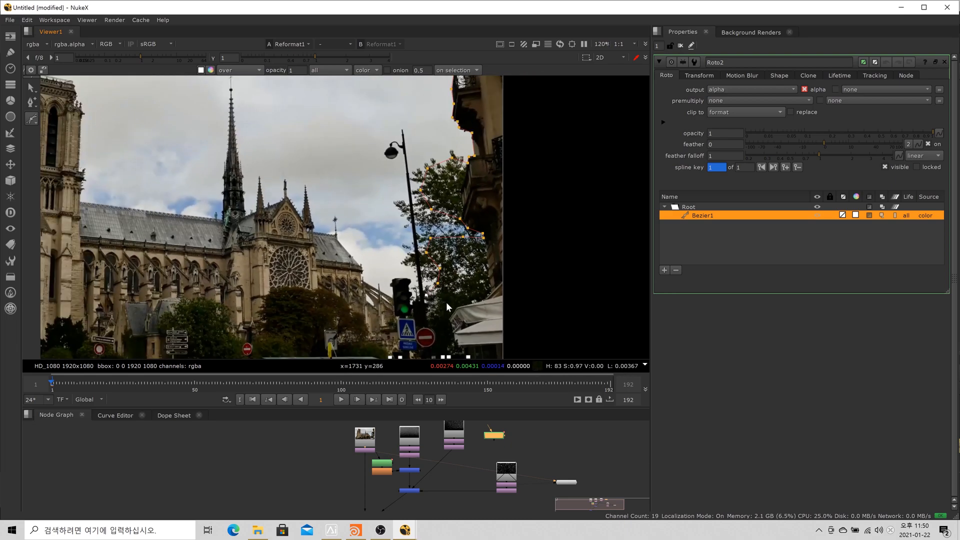
left_click_drag(431, 238, 436, 252)
key("ctrl+z")
scroll(405, 139, "up", 3)
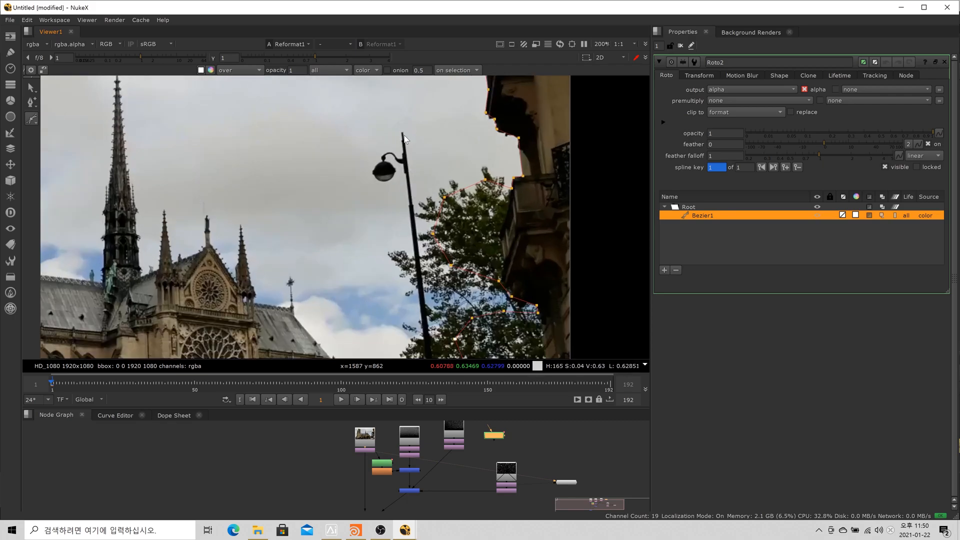
left_click(403, 132)
scroll(400, 160, "up", 3)
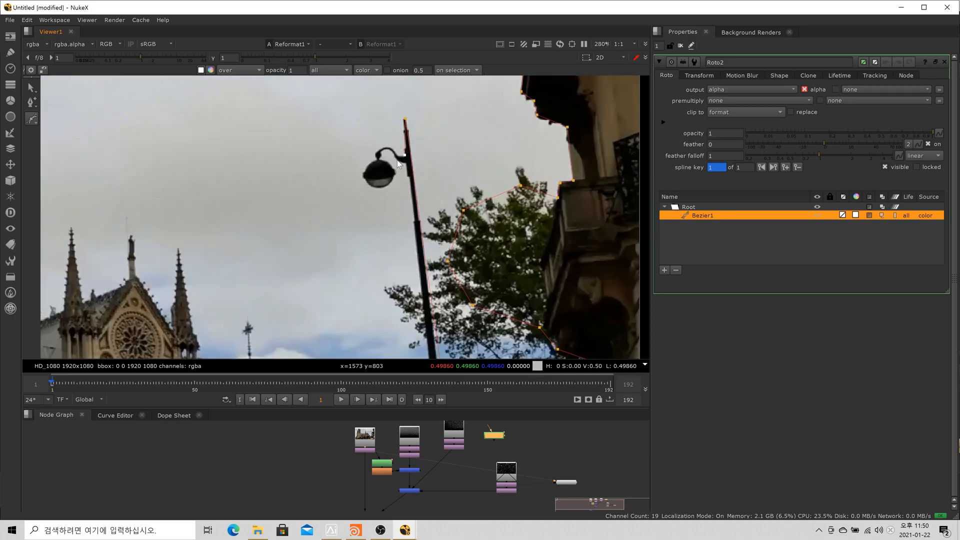
left_click(406, 152)
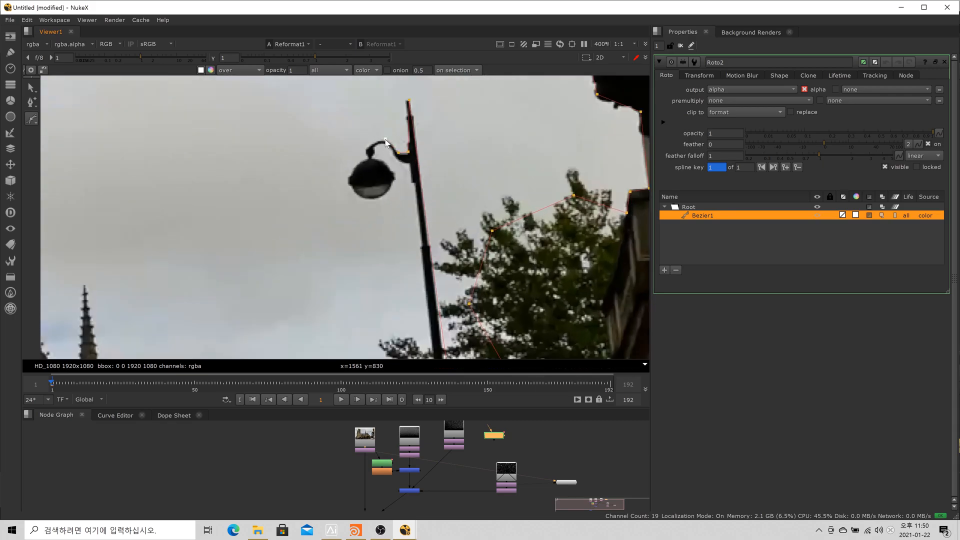
left_click(385, 139)
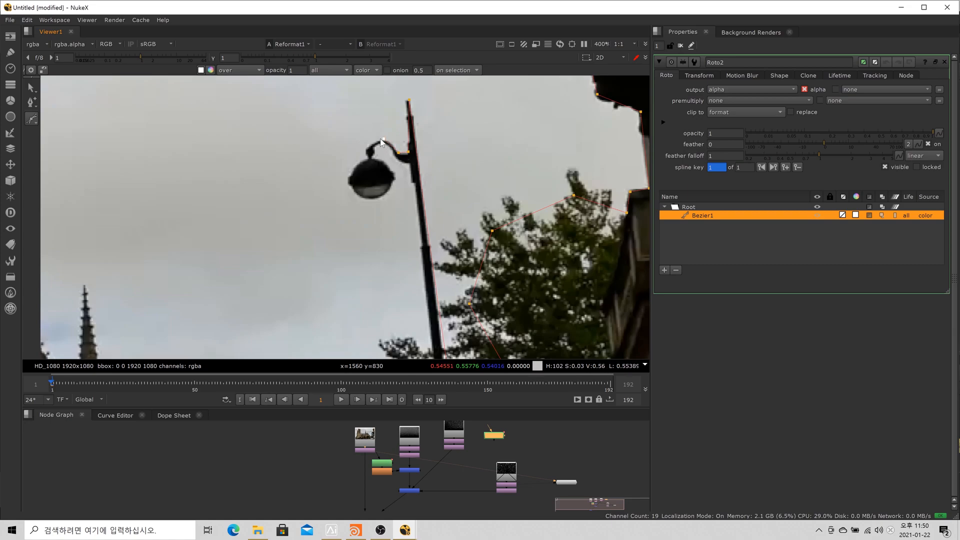
left_click_drag(367, 150, 352, 189)
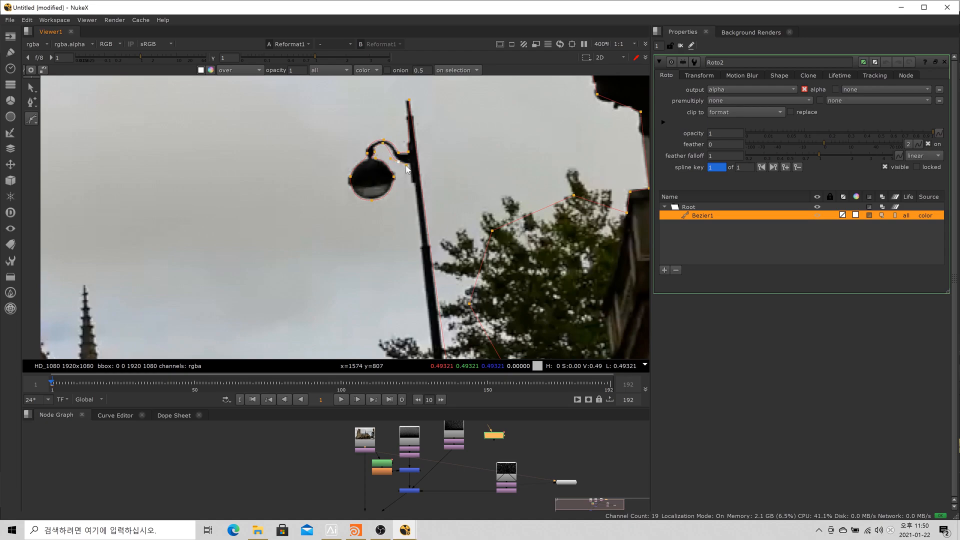
scroll(425, 168, "down", 2)
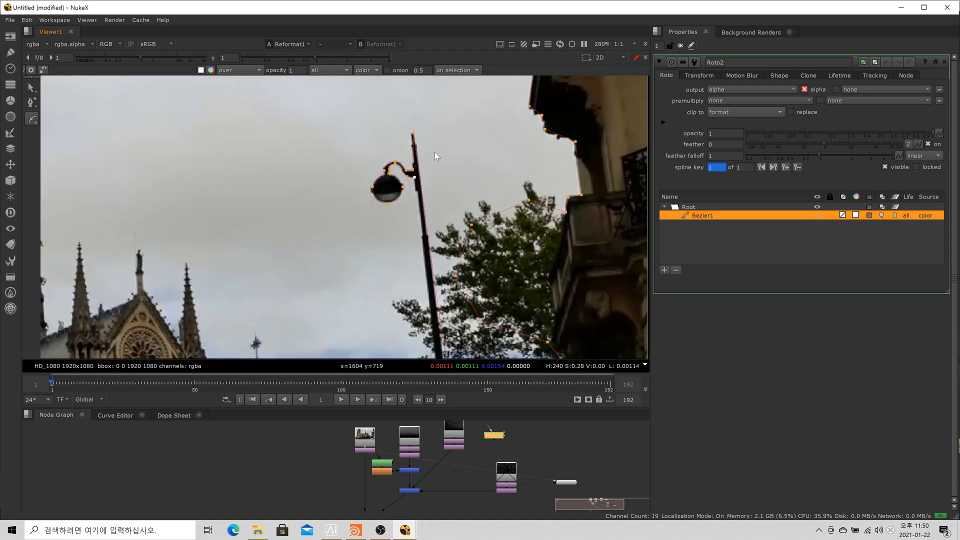
- Trace back down the lamp post, then around the traffic light and the road signs below it
left_click_drag(438, 311, 448, 200)
scroll(450, 205, "down", 2)
left_click_drag(455, 329, 459, 252)
left_click(466, 281)
left_click(450, 285)
left_click(419, 242)
left_click(420, 274)
left_click_drag(440, 290, 447, 197)
left_click(428, 212)
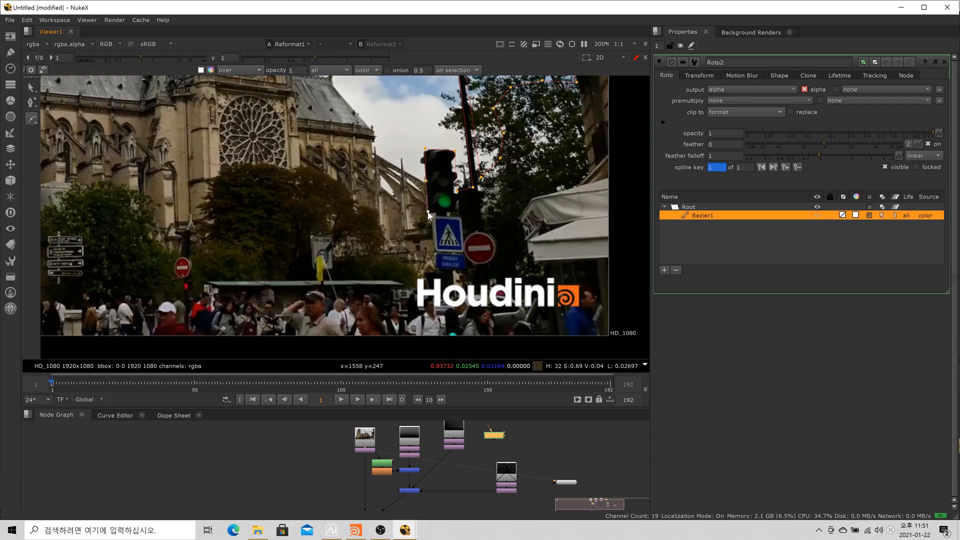
left_click(438, 269)
scroll(447, 284, "down", 3)
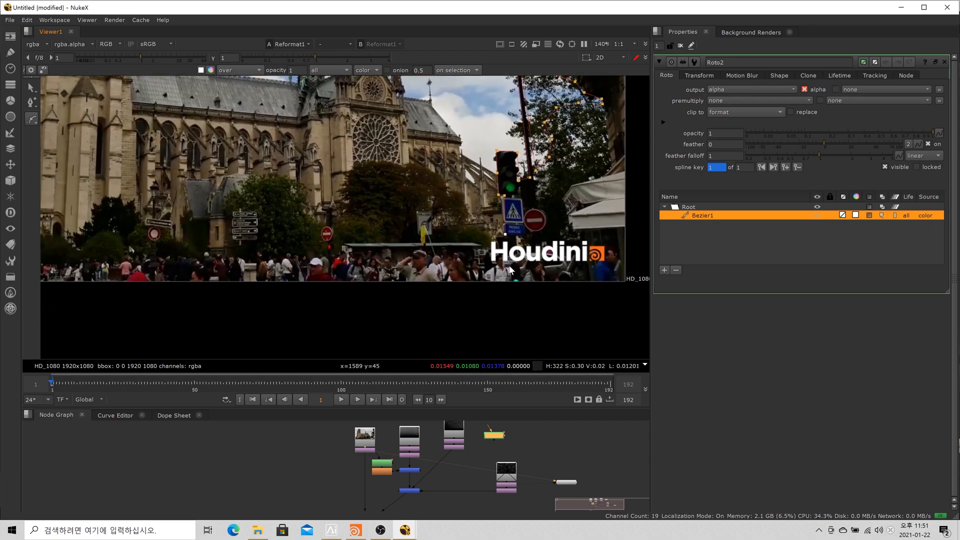
- Extend the outline along the crowd, around the outside of the plate's lower and right edges, and close the Bezier at its starting point
left_click_drag(321, 261, 306, 262)
left_click_drag(194, 285, 170, 291)
scroll(292, 302, "down", 2)
left_click_drag(292, 303, 294, 274)
left_click(300, 316)
left_click(531, 306)
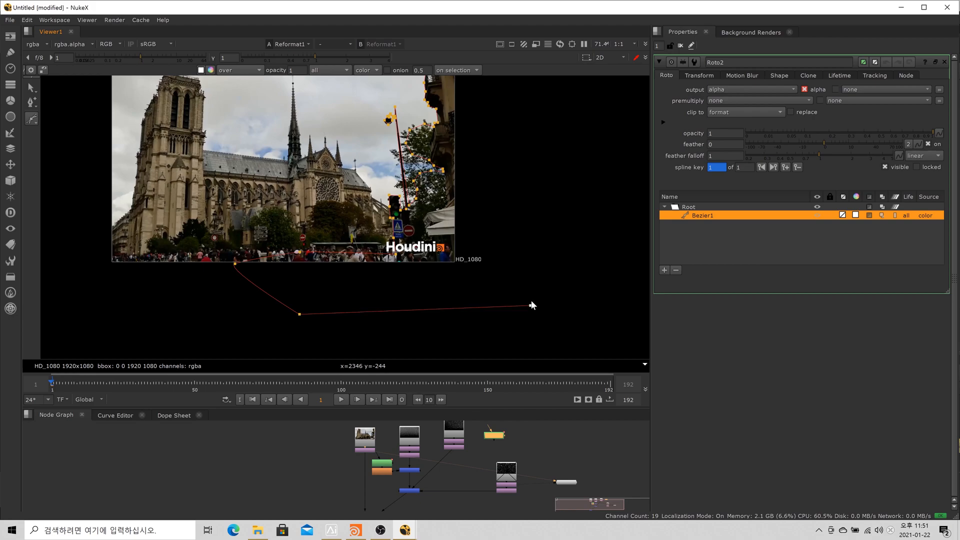
scroll(506, 194, "up", 1)
left_click_drag(506, 194, 509, 313)
left_click(517, 189)
left_click(463, 149)
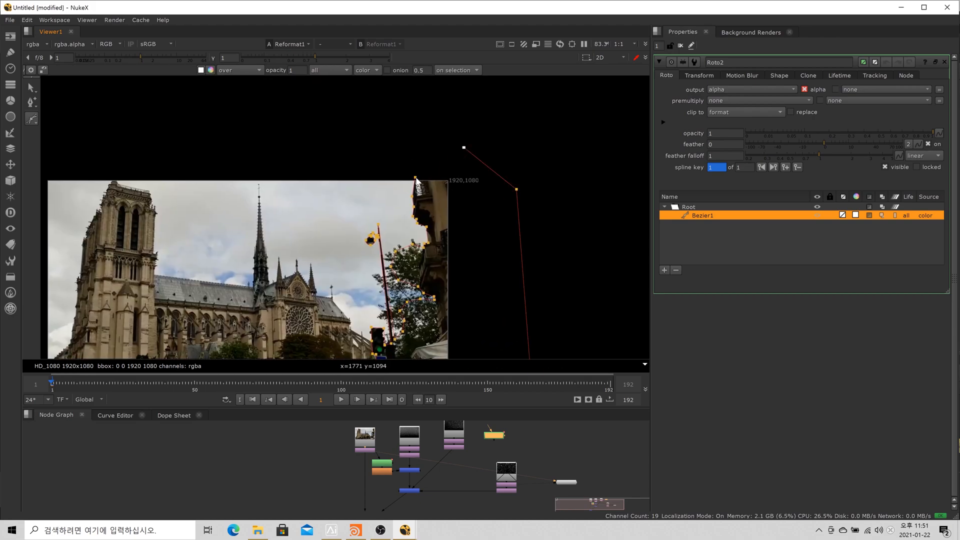
left_click(416, 177)
- Reposition the Bezier points within the tree foliage closer to the lamp post
left_click_drag(455, 245, 486, 182)
scroll(486, 182, "up", 3)
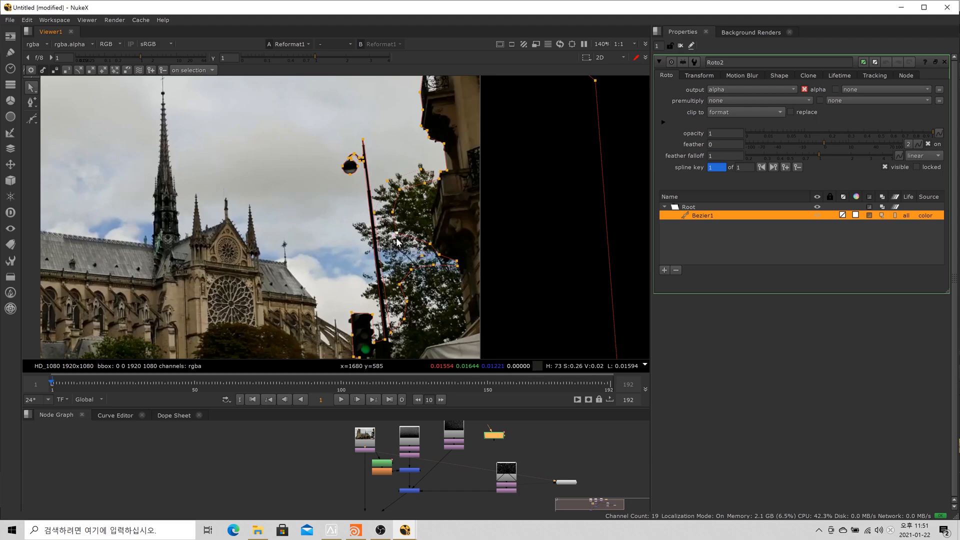
left_click_drag(382, 252, 414, 221)
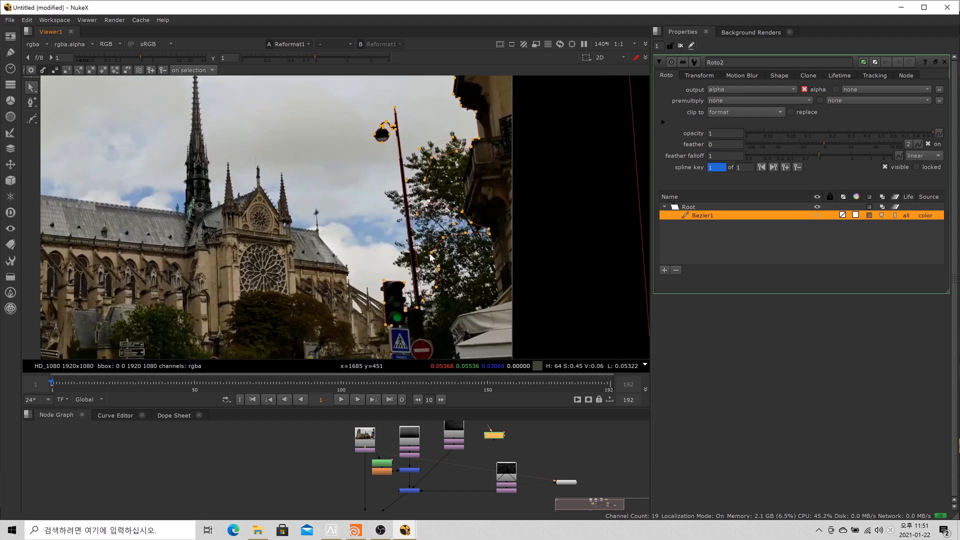
left_click_drag(436, 253, 423, 251)
left_click_drag(439, 270, 418, 280)
left_click_drag(443, 238, 428, 233)
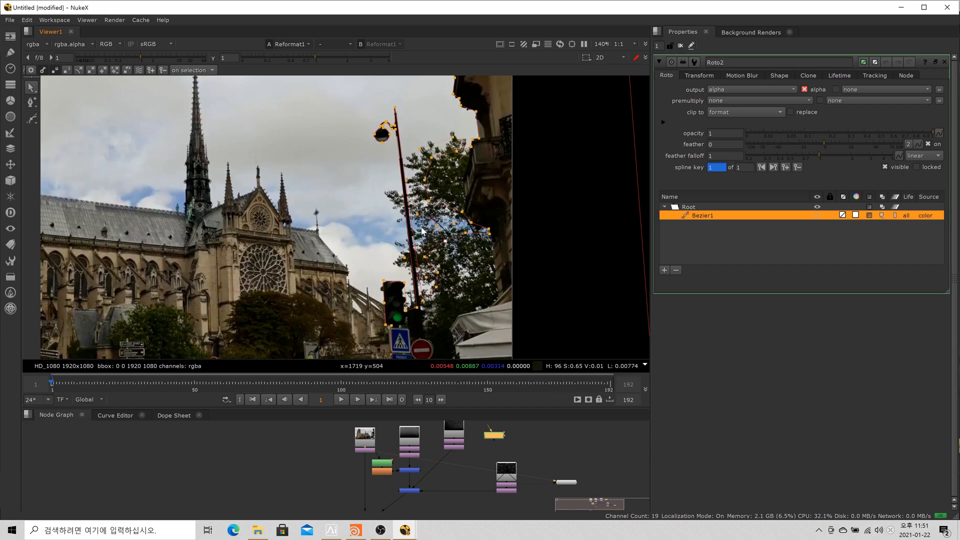
- Check the whole foreground outline and the Roto node's alpha output, and return to the background plate's Reformat view
scroll(421, 231, "down", 8)
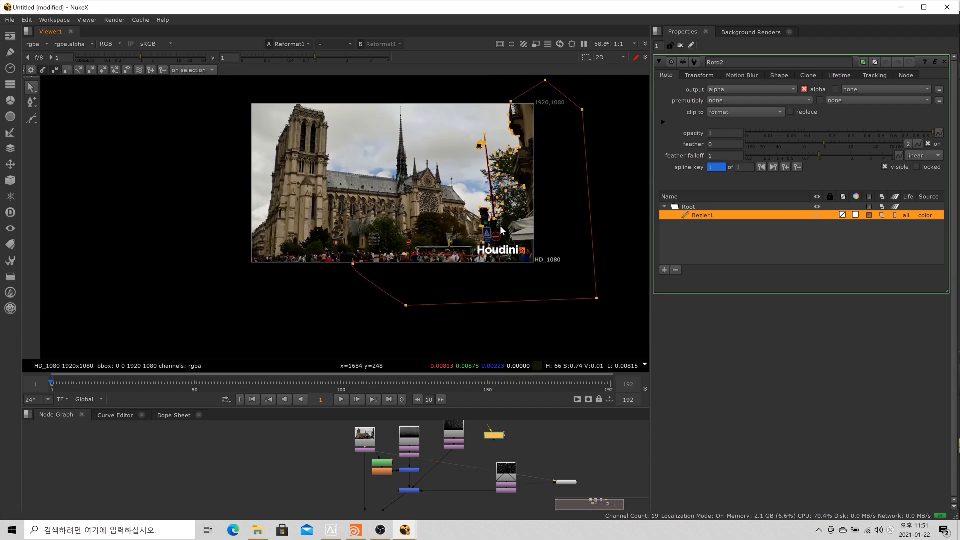
scroll(527, 230, "up", 3)
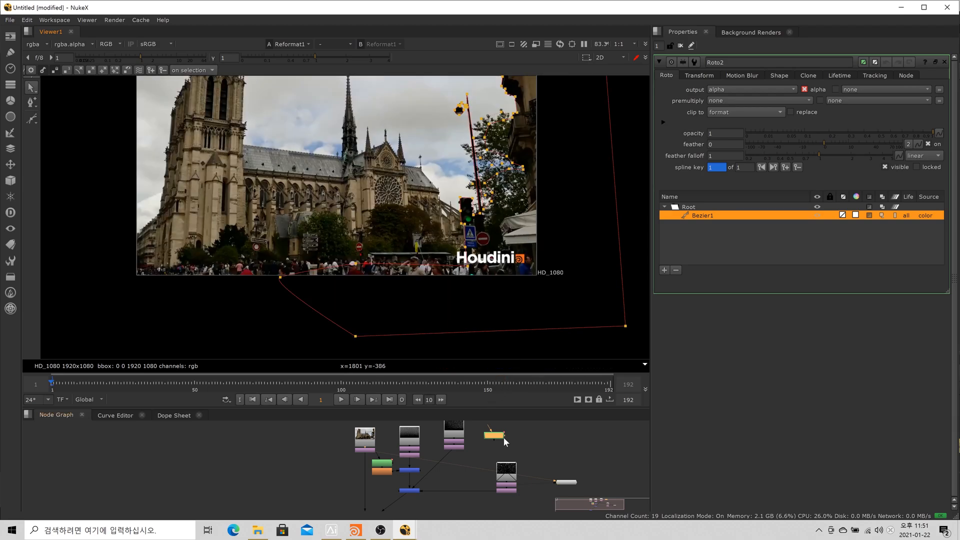
key("1")
key("a")
key("a")
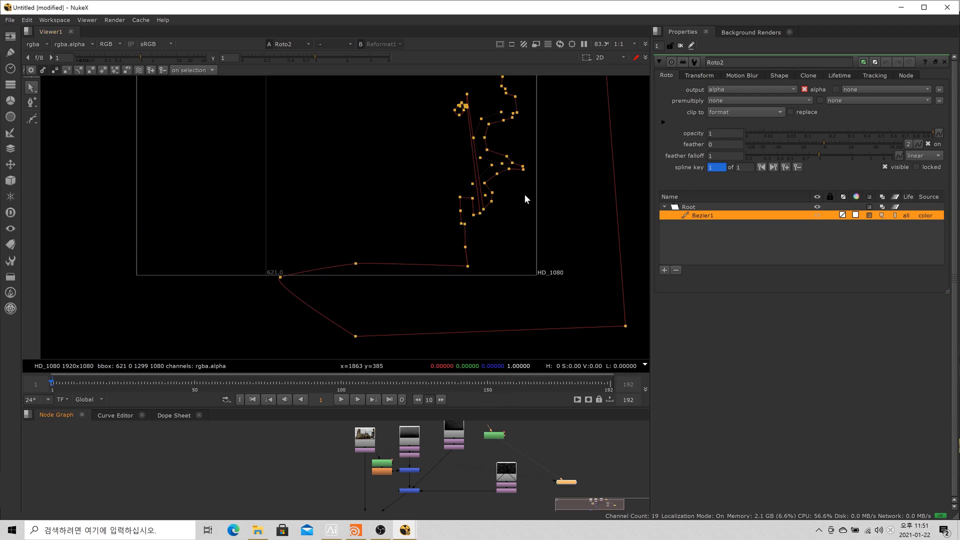
left_click(368, 445)
key("1")
left_click(368, 451)
key("1")
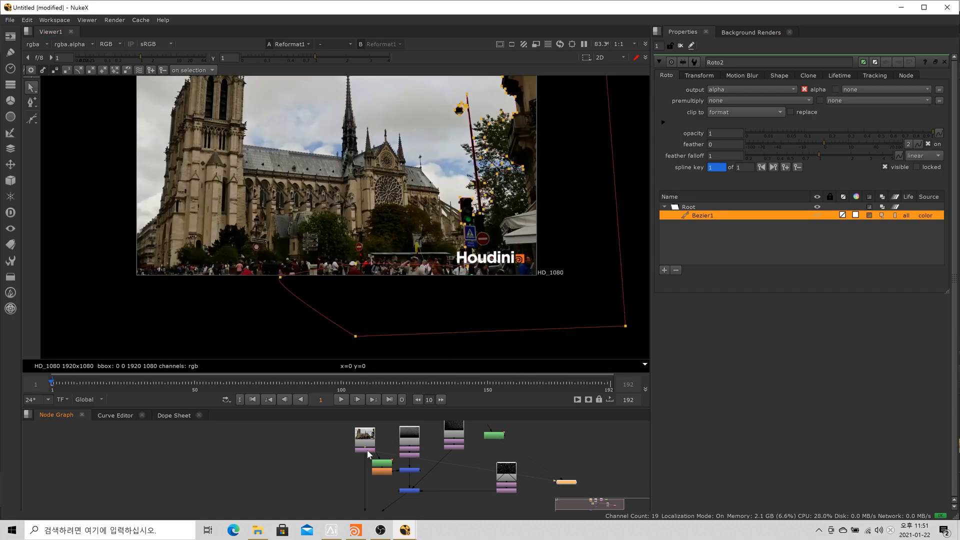
- Reposition the Bezier points along the crowd at the plate's lower edge, and move the foreground Roto node beside the third Read node
left_click(494, 436)
scroll(382, 295, "up", 3)
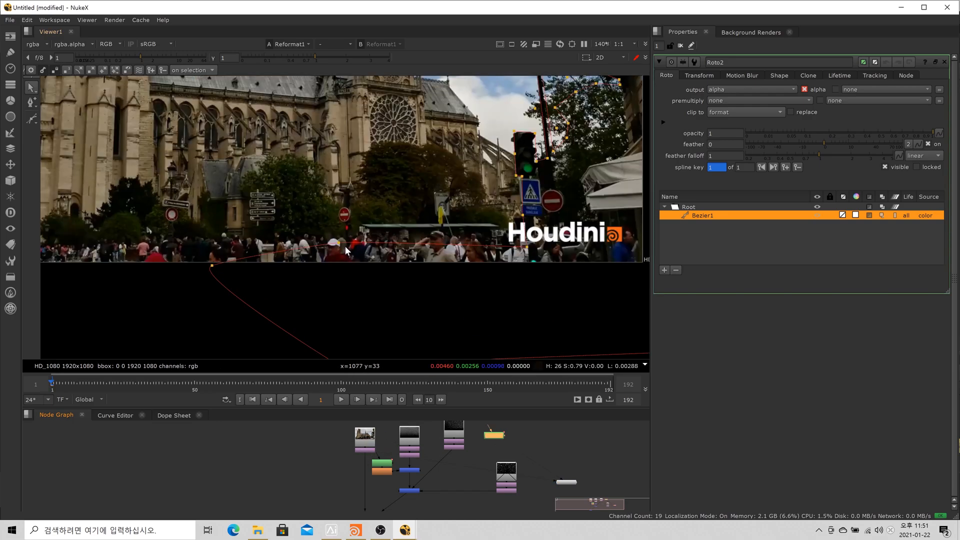
left_click_drag(340, 246, 342, 237)
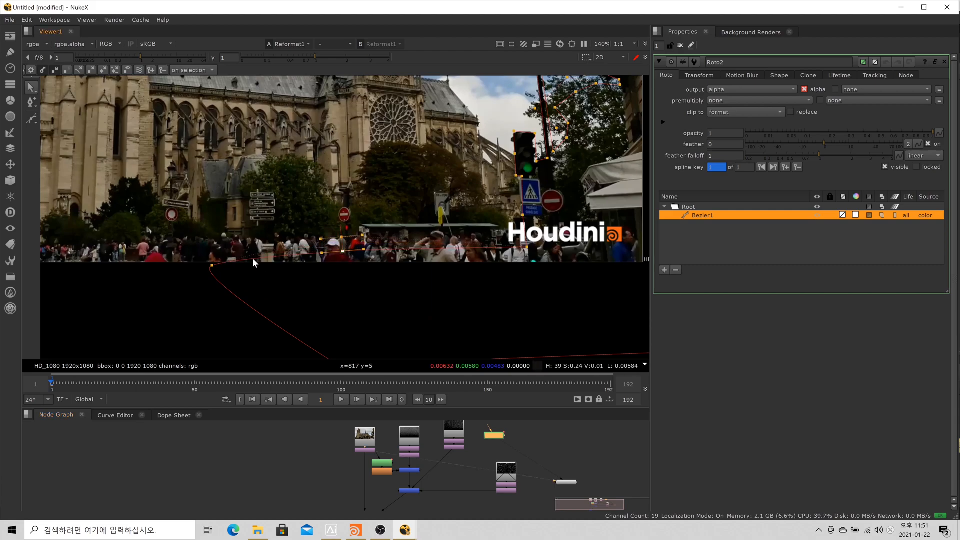
left_click(212, 267)
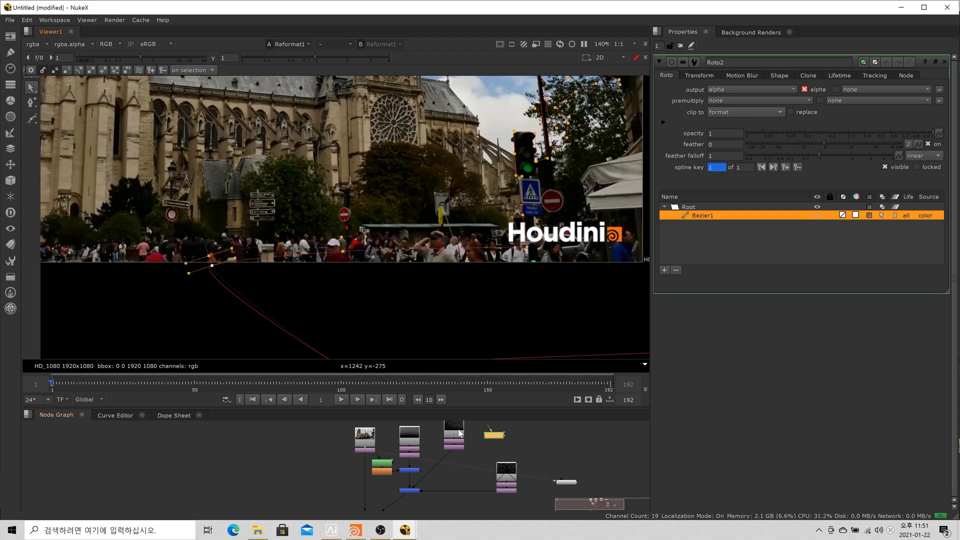
scroll(486, 438, "down", 2)
left_click_drag(485, 438, 470, 445)
left_click_drag(209, 255, 198, 260)
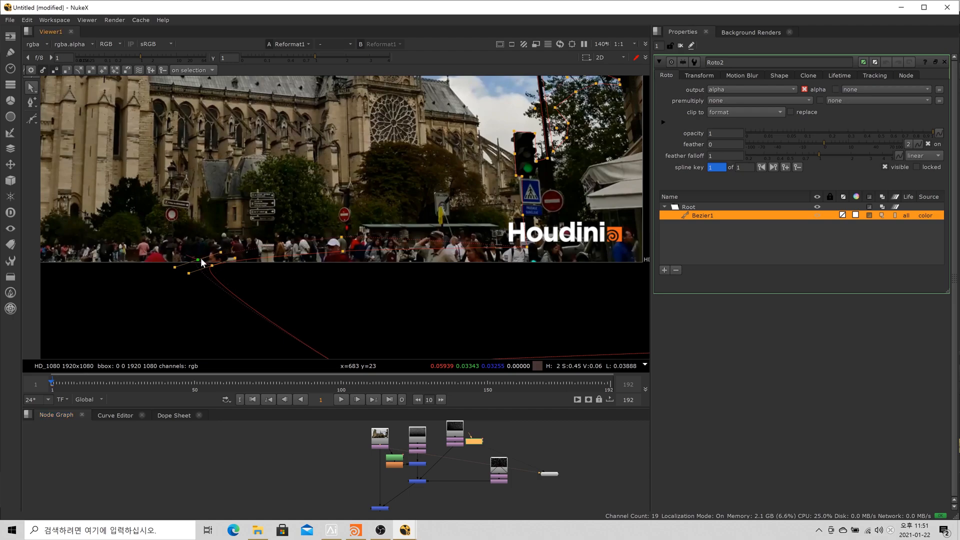
- Add a Blur of size 5 after the foreground Roto, and shift the Roto node away from the middle snow layer
key("b")
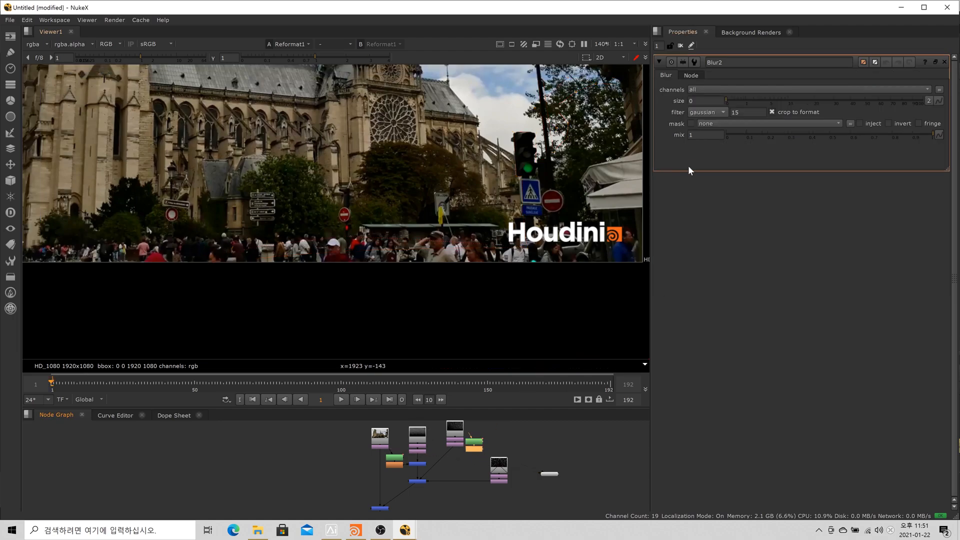
left_click(705, 100)
type("5")
left_click(475, 442, "shift")
left_click_drag(474, 442, 484, 439)
- View the middle snow layer's final Reformat output and fit the whole frame in view
left_click(474, 449)
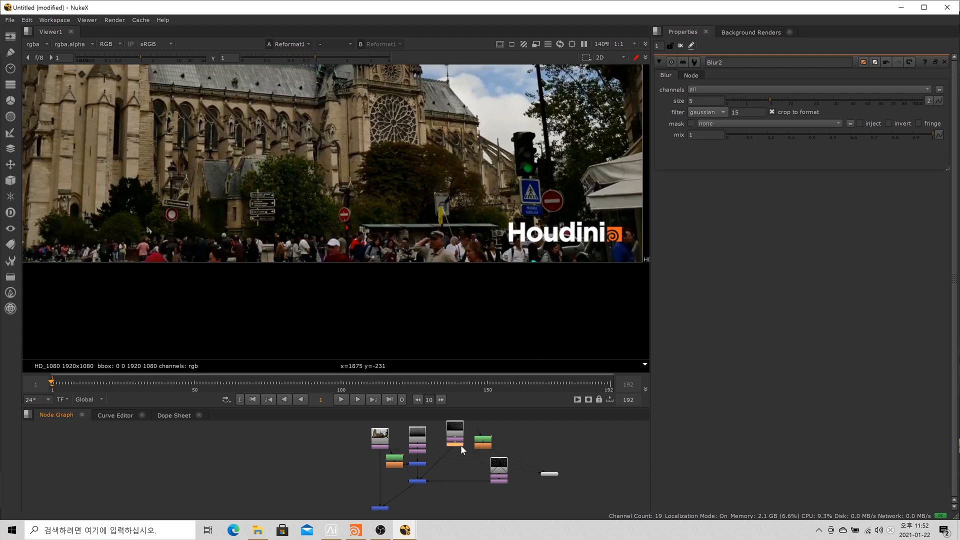
key("1")
scroll(481, 209, "down", 5)
left_click_drag(481, 208, 464, 241)
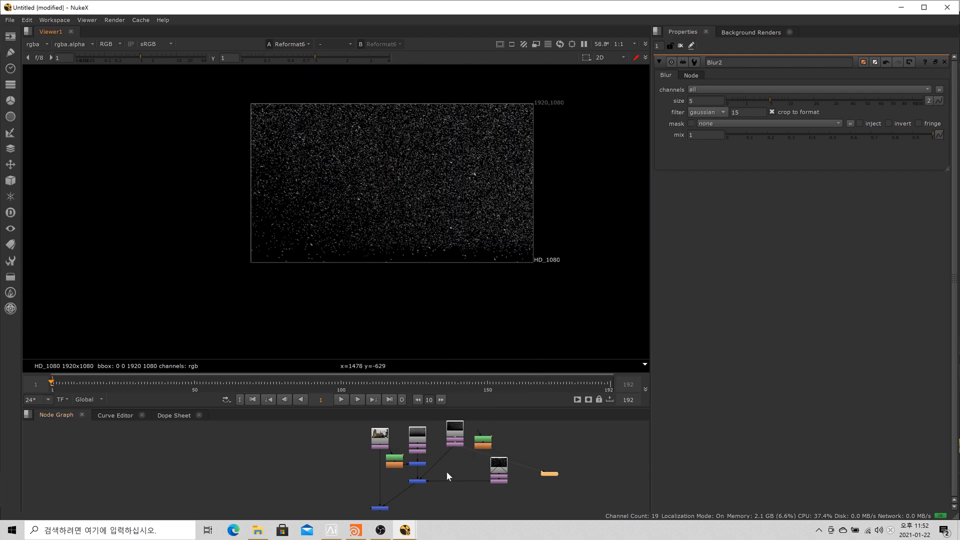
- Insert a Merge below the middle snow layer, connect the blurred foreground mask to its A input, and set the operation to stencil
key("m")
scroll(459, 464, "up", 4)
left_click_drag(464, 434, 488, 458)
left_click_drag(464, 432, 459, 461)
scroll(499, 458, "down", 1)
scroll(459, 474, "down", 2)
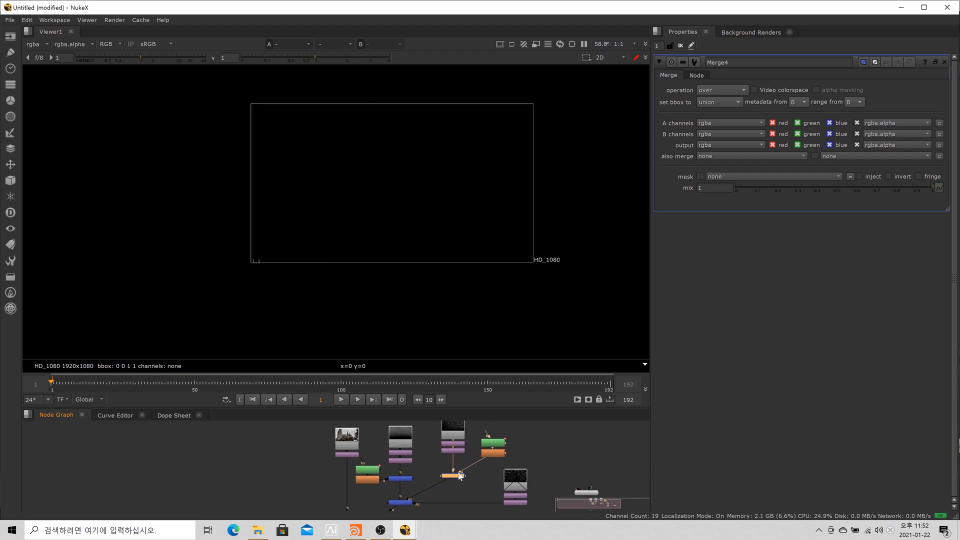
left_click(723, 90)
left_click(731, 291)
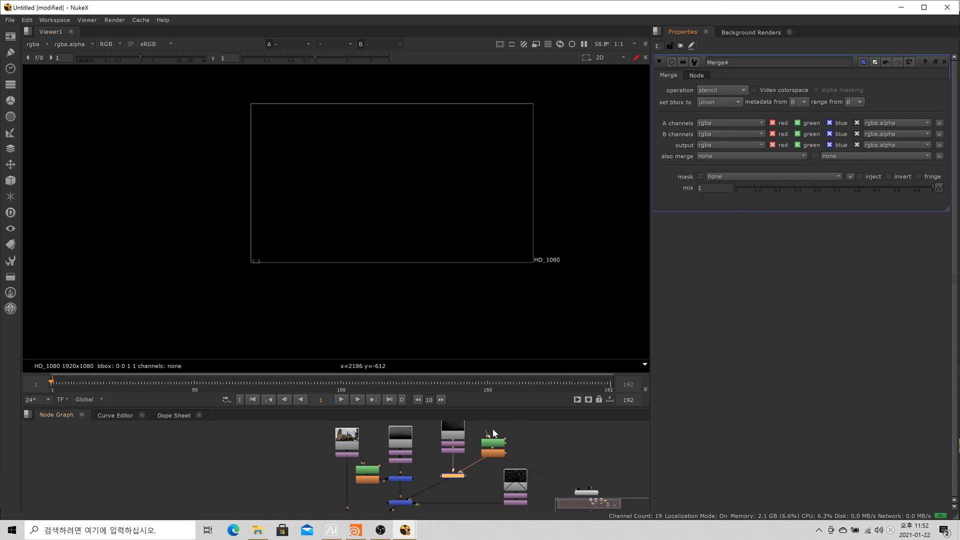
- Compare the combined snow Merge with the middle layer's stencil Merge, and examine the mask edges around the tree and lamp post
scroll(494, 430, "down", 2)
left_click(415, 490)
key("1")
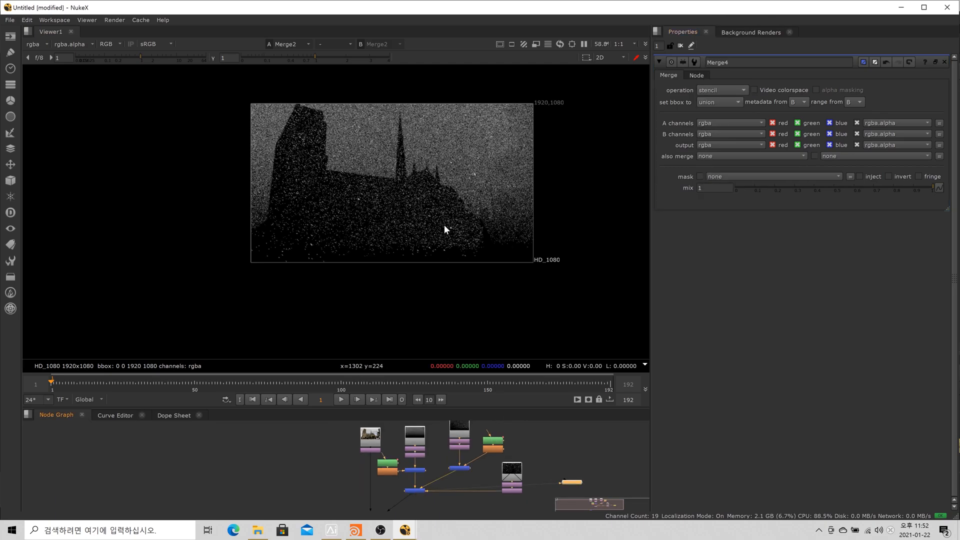
left_click(460, 470)
key("1")
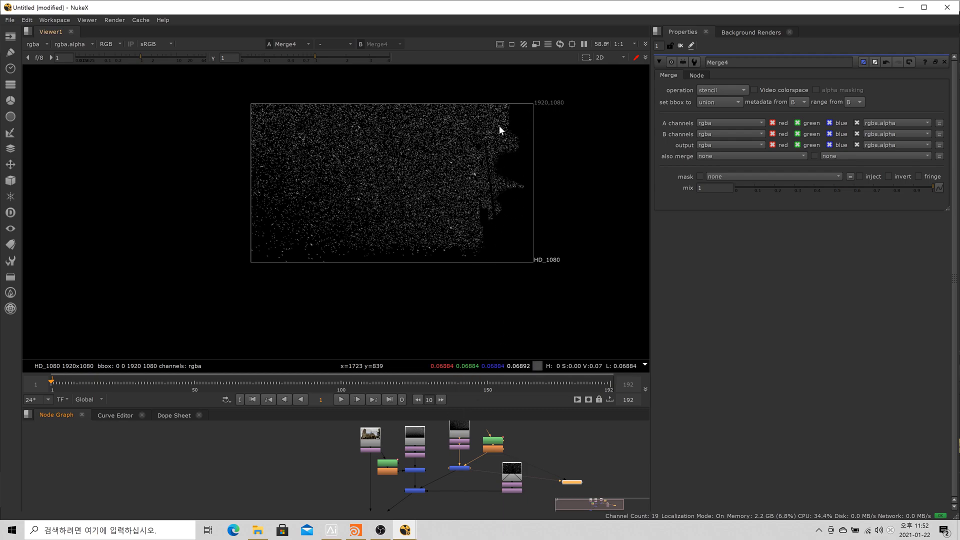
scroll(491, 134, "up", 4)
scroll(502, 152, "down", 3)
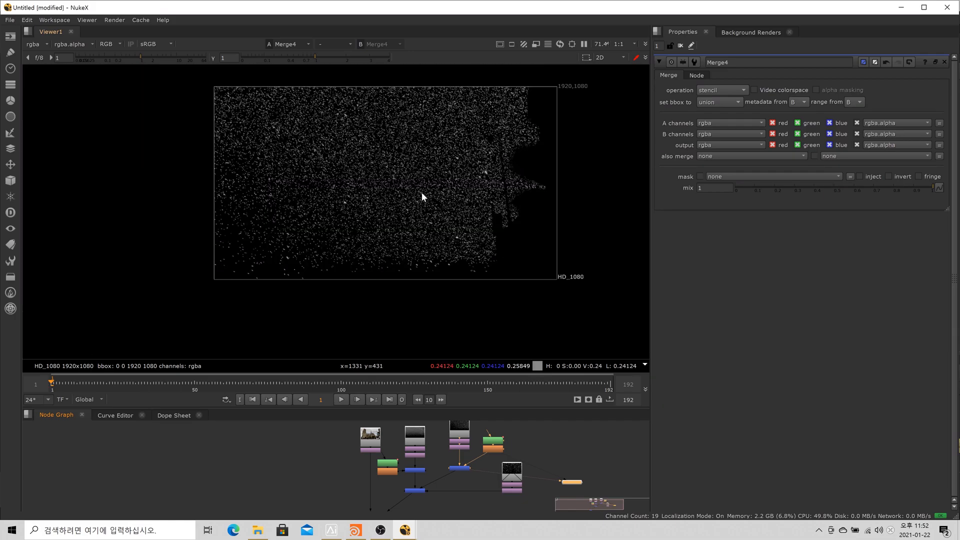
scroll(497, 136, "up", 3)
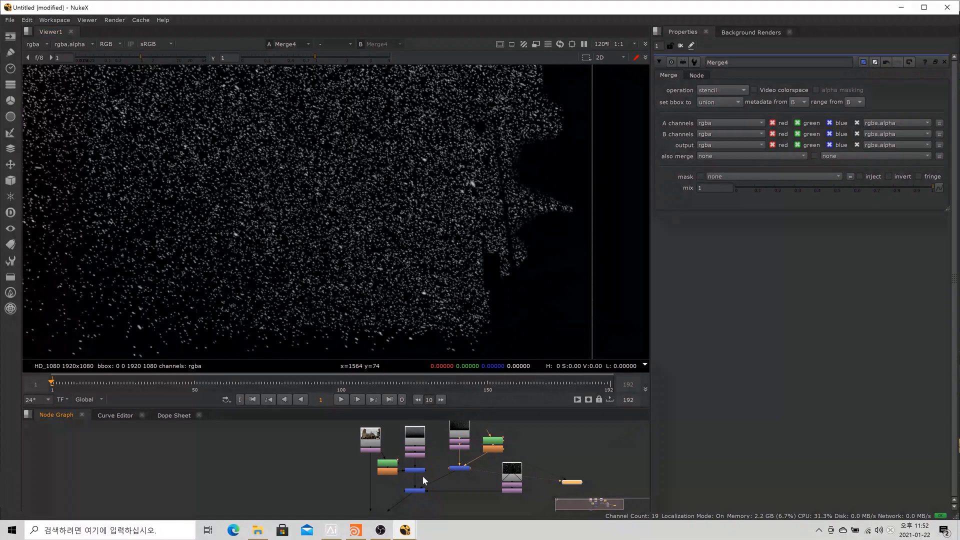
- Compare the far snow layer's Reformat output with its cathedral-stencilled Merge output
left_click(416, 456)
key("1")
scroll(444, 246, "down", 3)
left_click(416, 470)
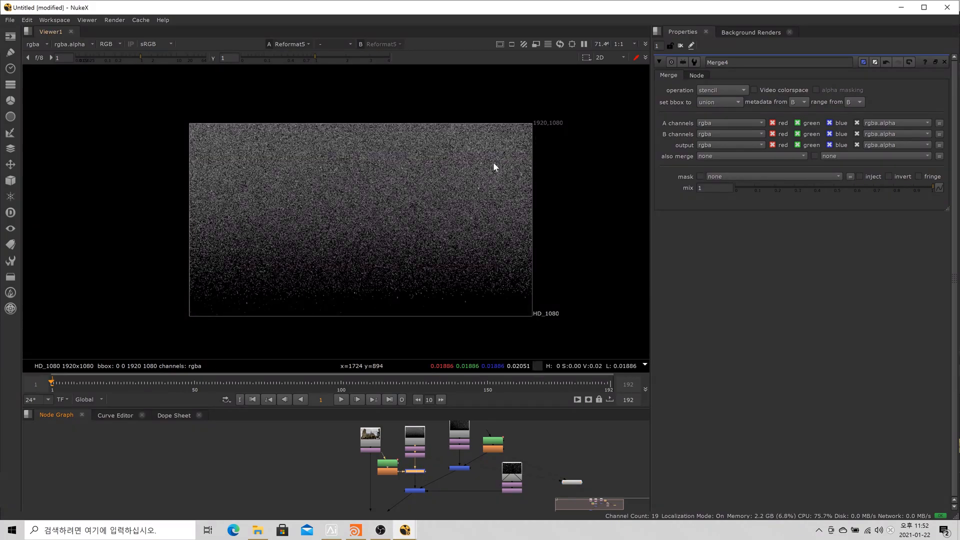
key("1")
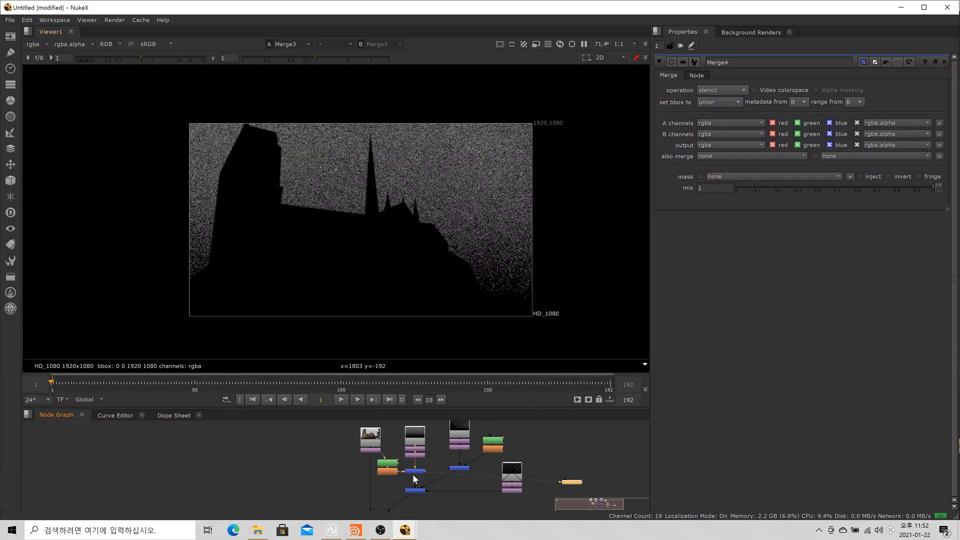
- Rearrange the far snow branch and its cathedral mask in the node graph to make room below its stencil Merge
scroll(422, 475, "down", 3)
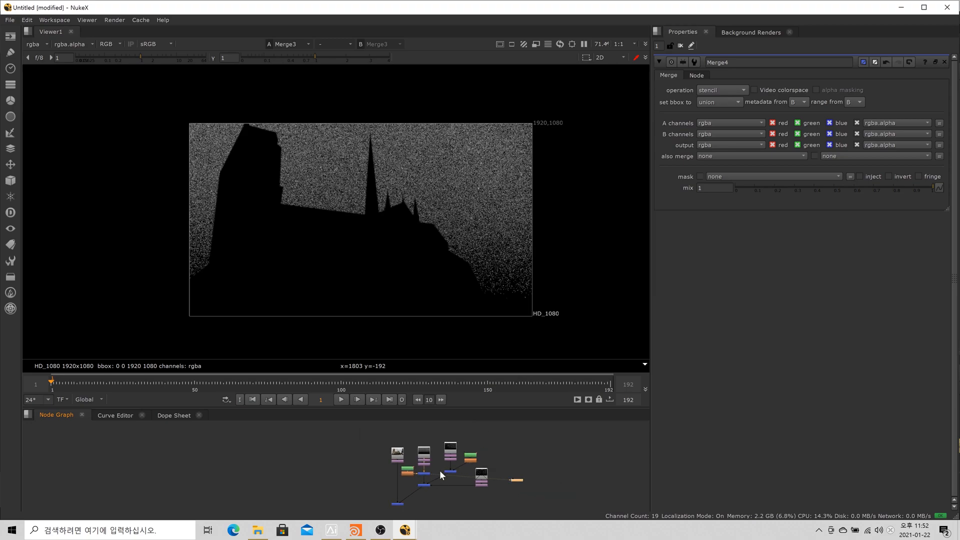
left_click_drag(537, 498, 435, 421)
left_click_drag(465, 465, 423, 463)
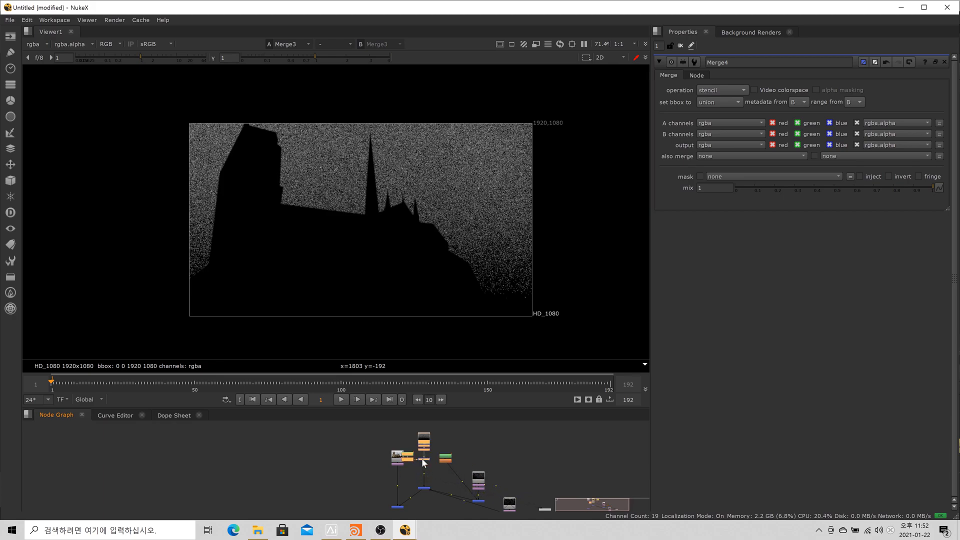
scroll(442, 474, "up", 3)
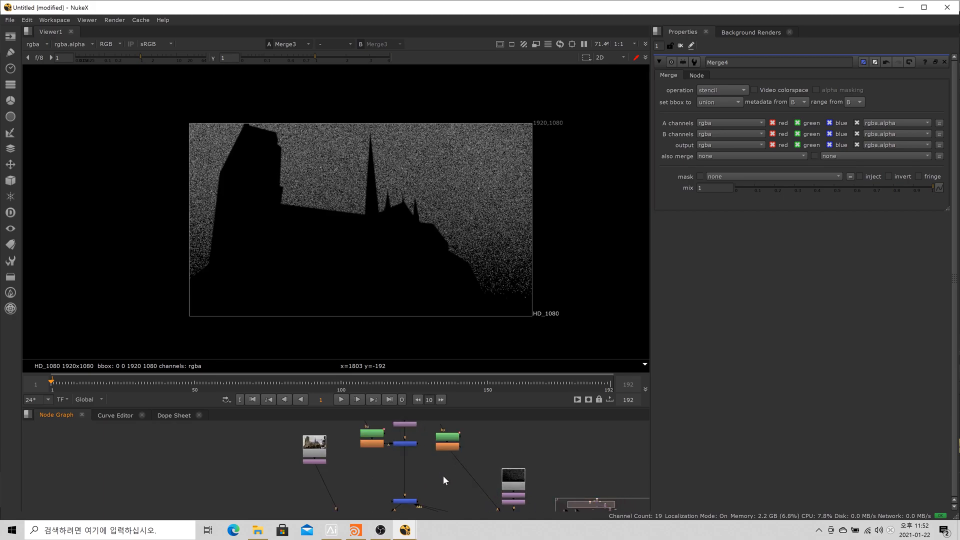
- Add a second foreground Merge after the far snow's cathedral stencil, connect the blurred foreground mask, set it to stencil and view it
key("m")
left_click_drag(422, 473, 407, 473)
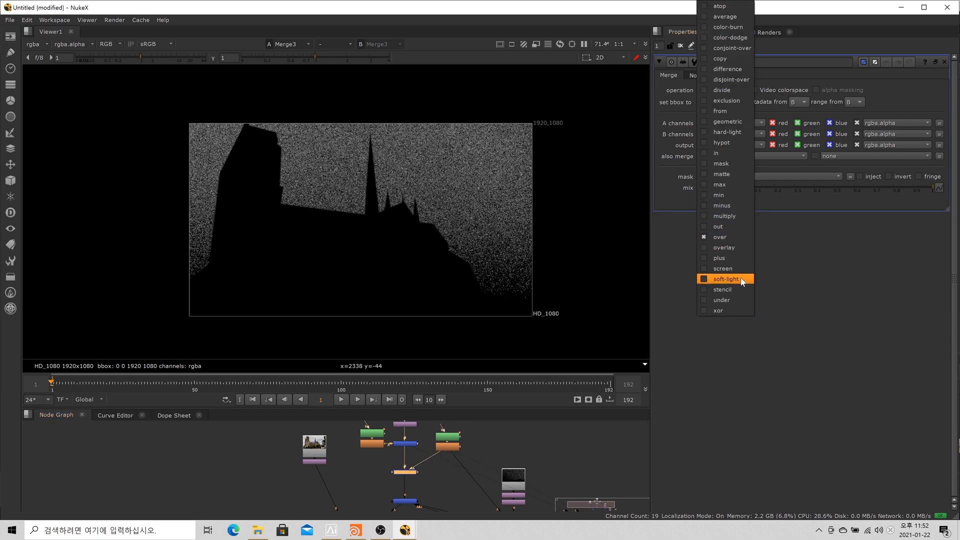
left_click(737, 290)
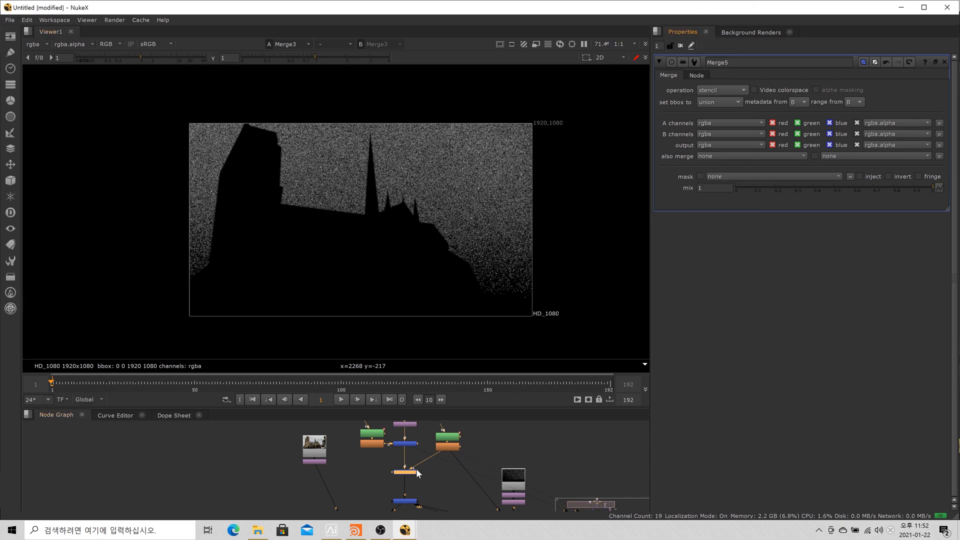
key("1")
scroll(470, 203, "down", 1)
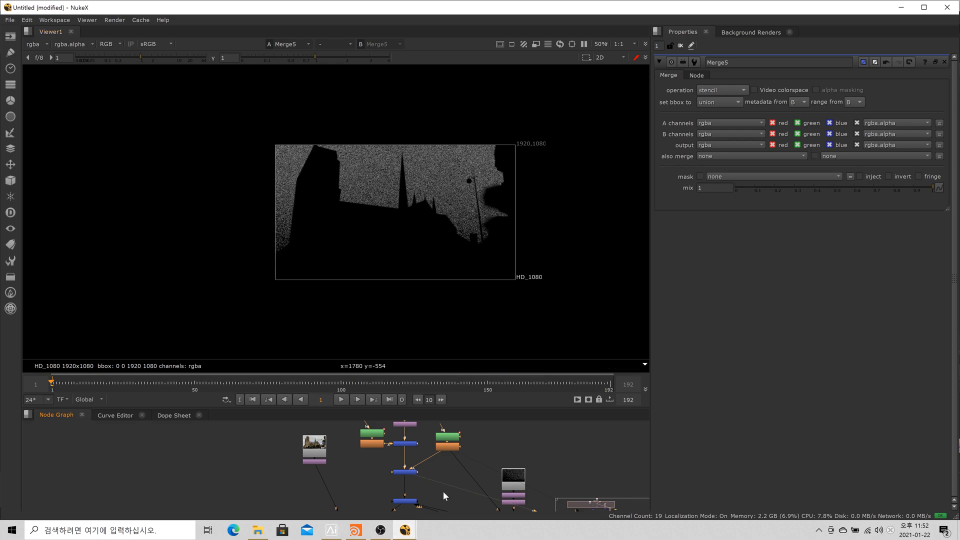
- Rearrange the combined snow Merge and the middle and near snow layers, and view the combined snow output
left_click_drag(469, 511, 470, 470)
left_click_drag(414, 460, 451, 498)
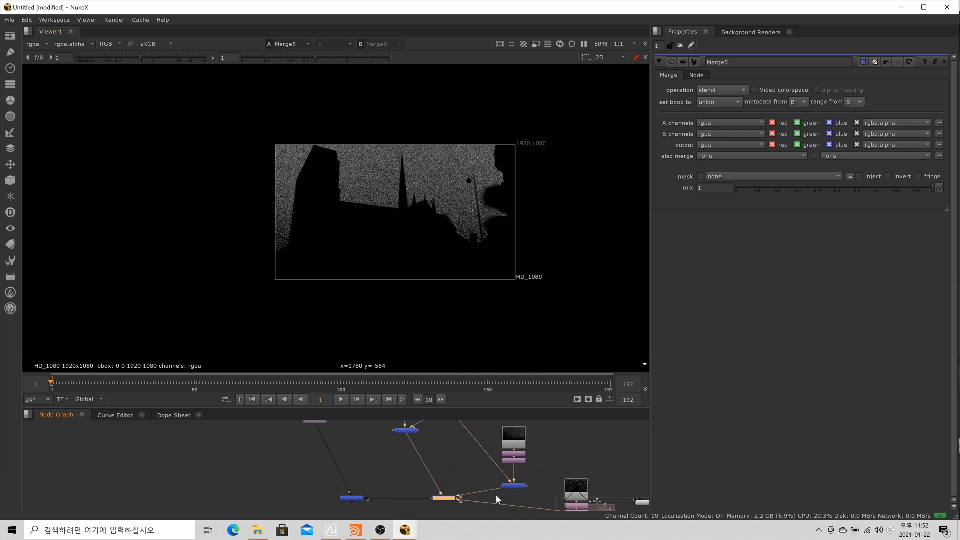
scroll(541, 494, "down", 2)
left_click_drag(545, 495, 503, 455)
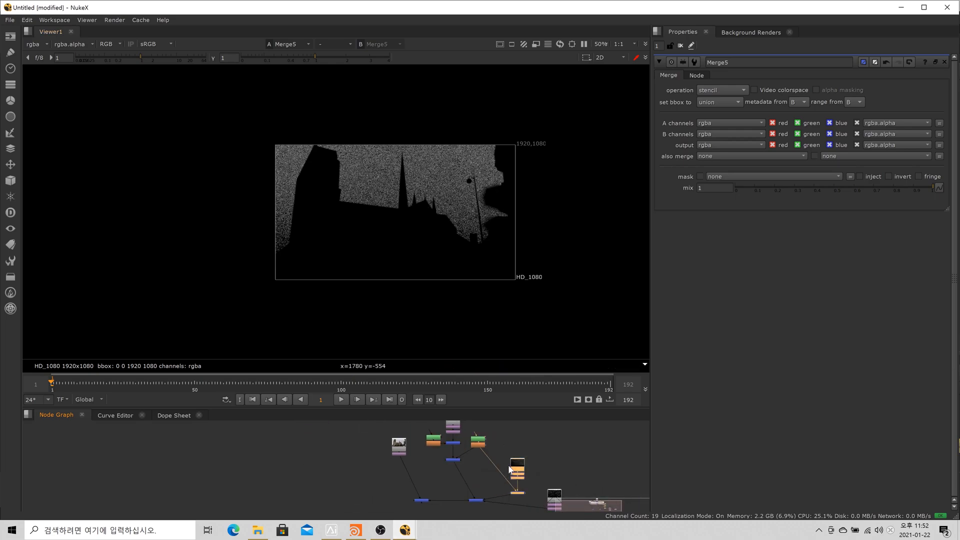
left_click_drag(518, 493, 544, 460)
left_click(476, 500)
key("1")
left_click(552, 462)
key("d")
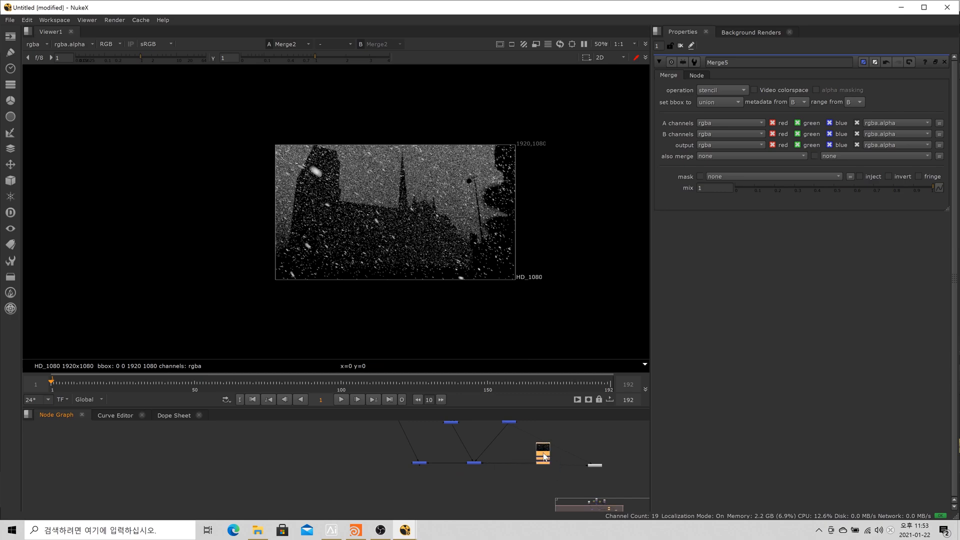
- View the final Merge over the cathedral plate, play the sequence, and enlarge the node graph to frame the whole script
left_click(419, 463)
key("1")
scroll(425, 236, "up", 3)
scroll(461, 213, "down", 2)
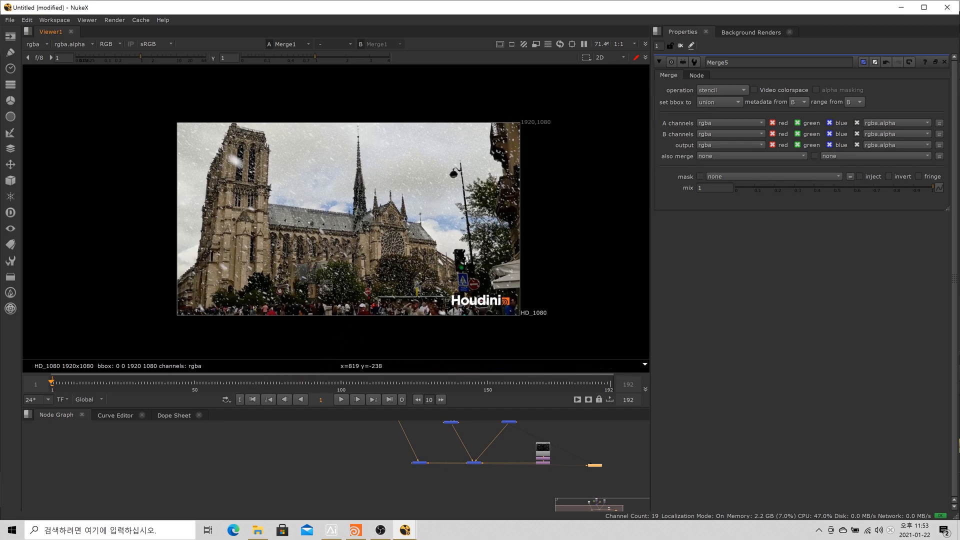
left_click(340, 400)
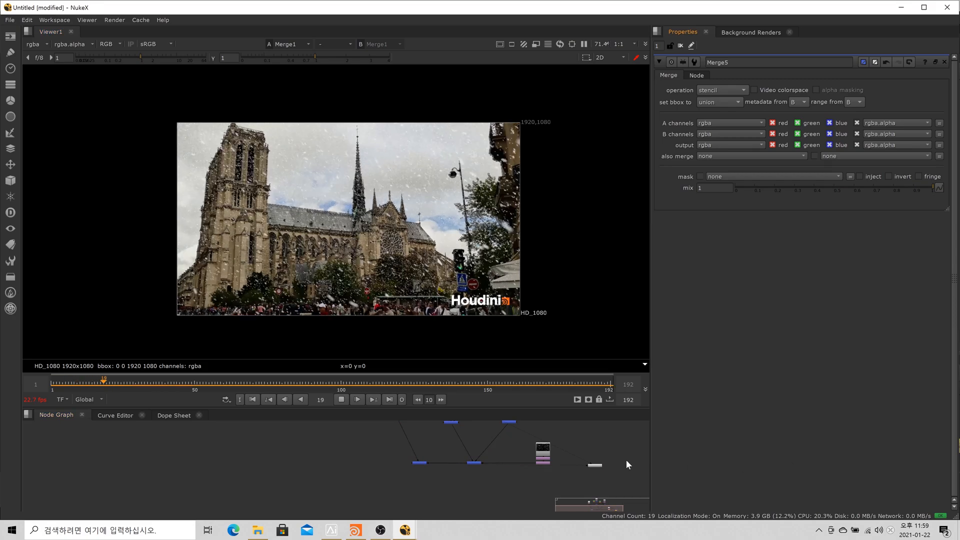
left_click_drag(484, 408, 485, 364)
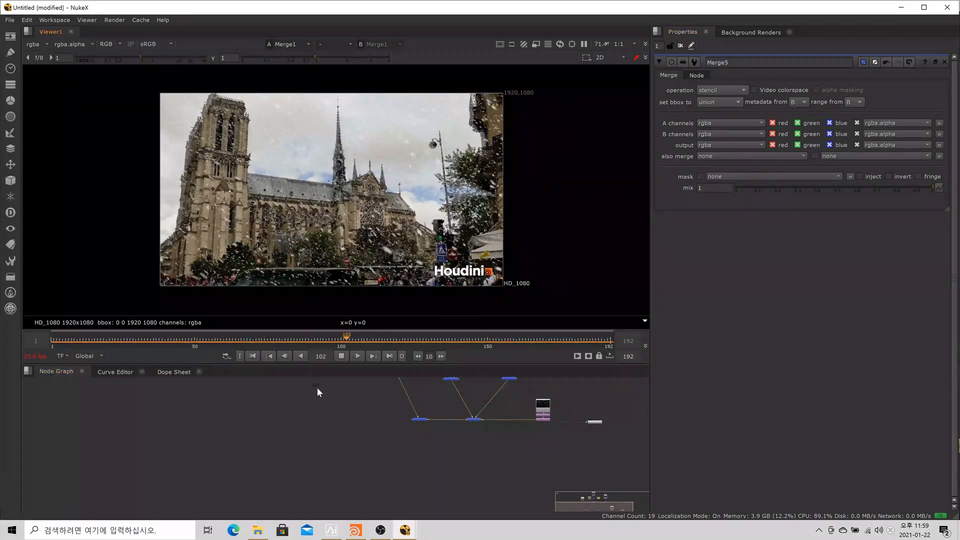
key("f")
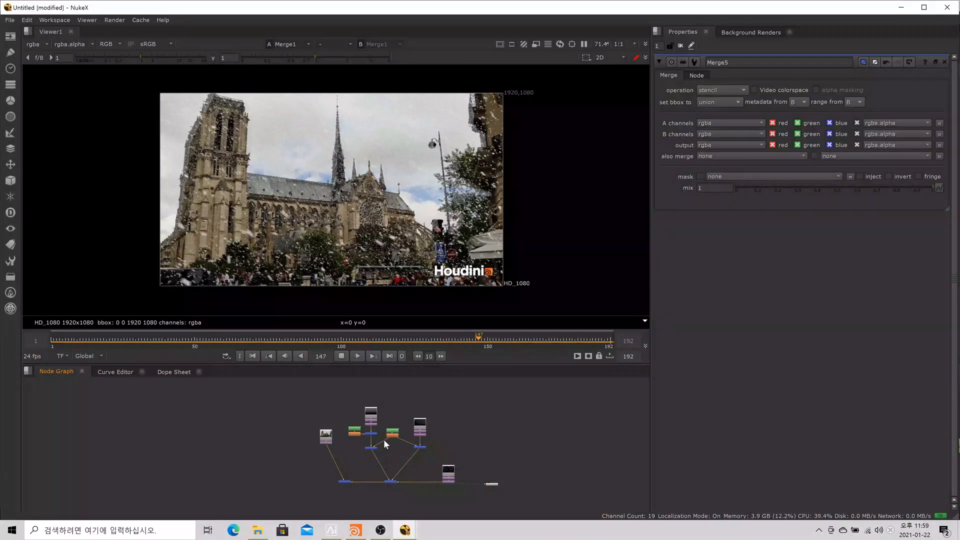
left_click(341, 357)
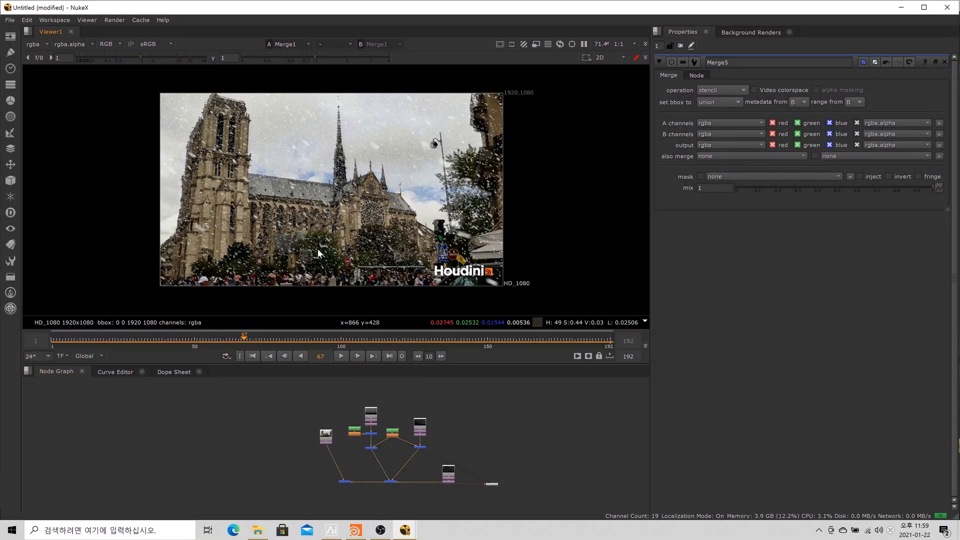
- Scrub to frame 116 and examine the large foreground snowflake in front of the cathedral close up
left_click_drag(272, 337, 386, 347)
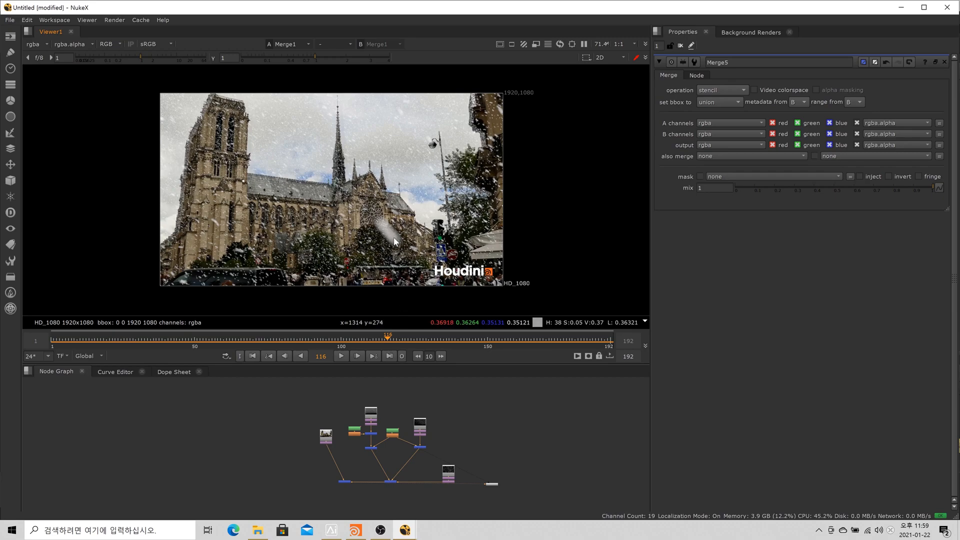
scroll(391, 244, "up", 6)
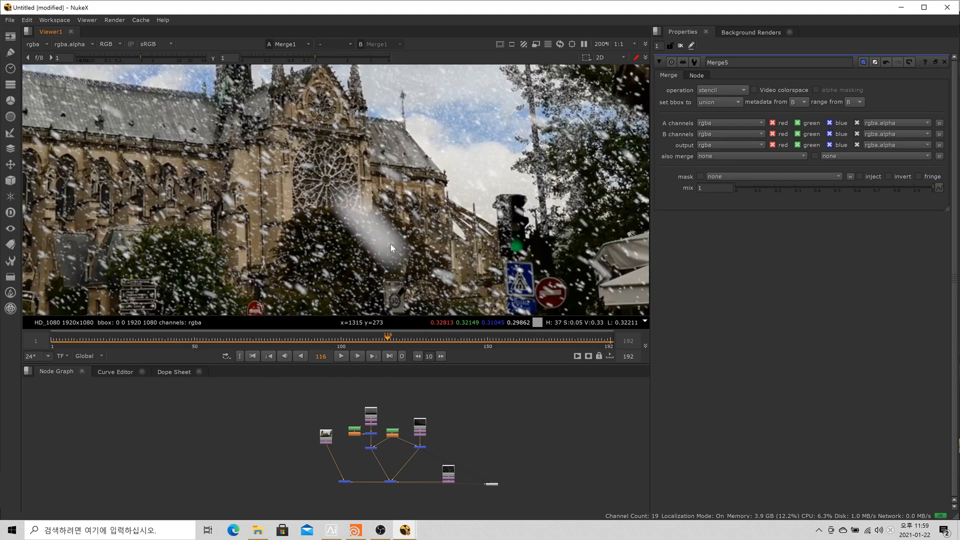
scroll(419, 247, "down", 5)
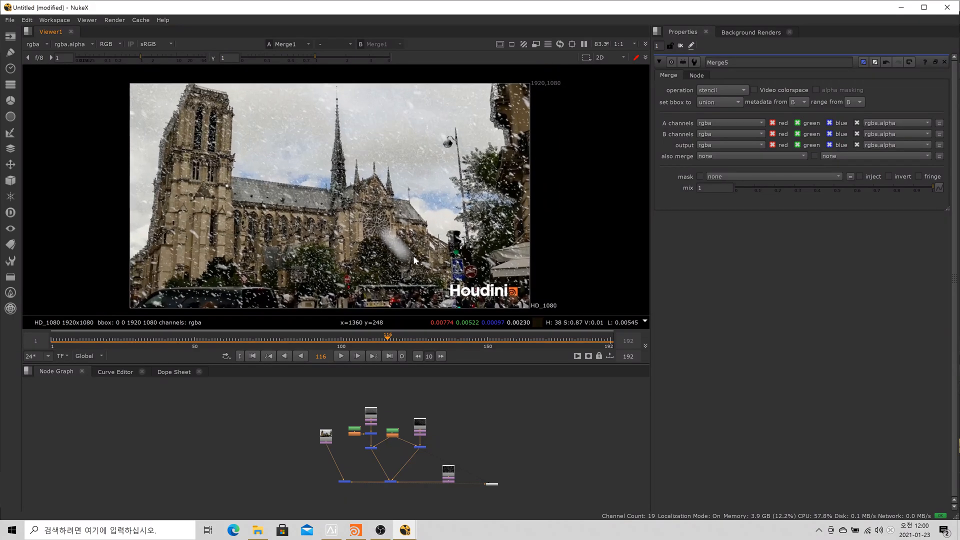
- Move the near snow layer clear of the merge row in the node graph and create a Defocus node below it
scroll(461, 470, "up", 3)
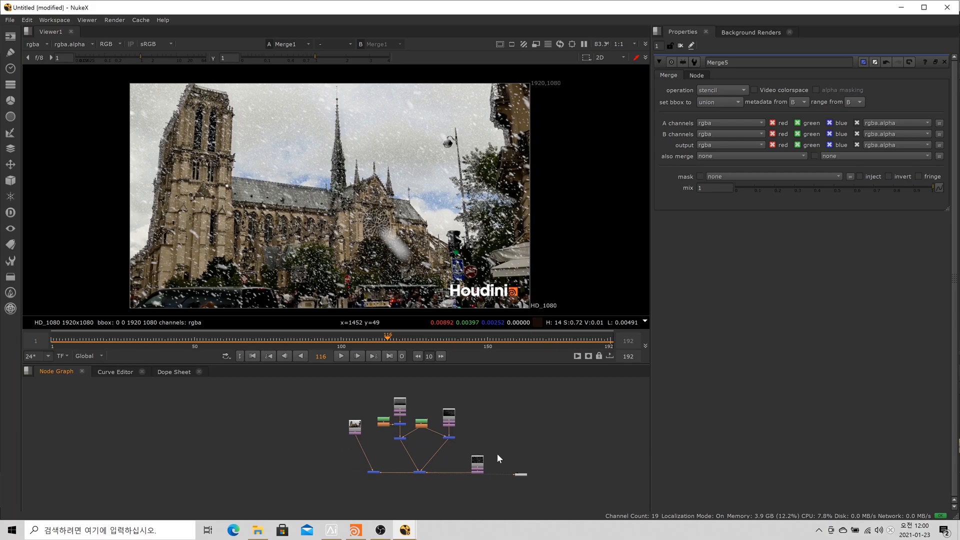
left_click_drag(538, 479, 348, 514)
left_click_drag(480, 474, 502, 440)
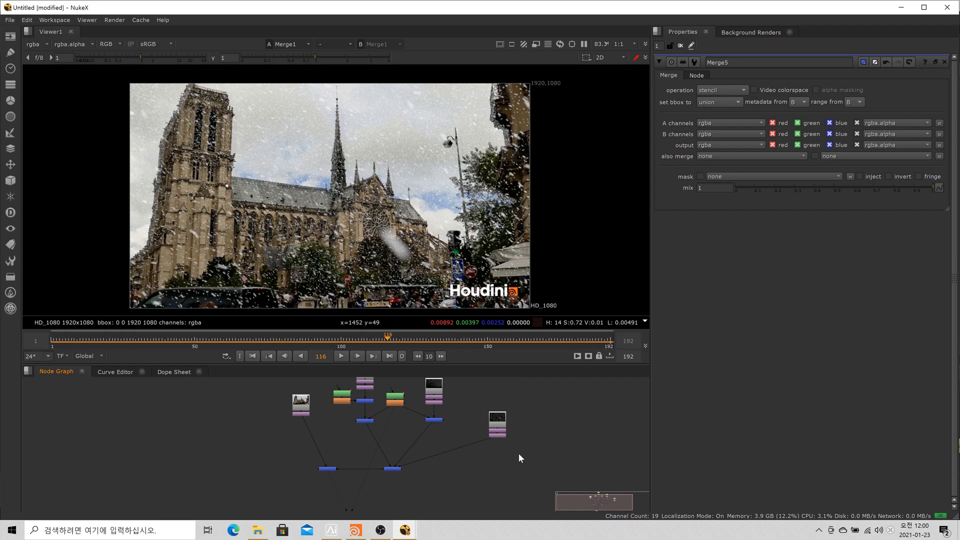
key("Tab")
type("def")
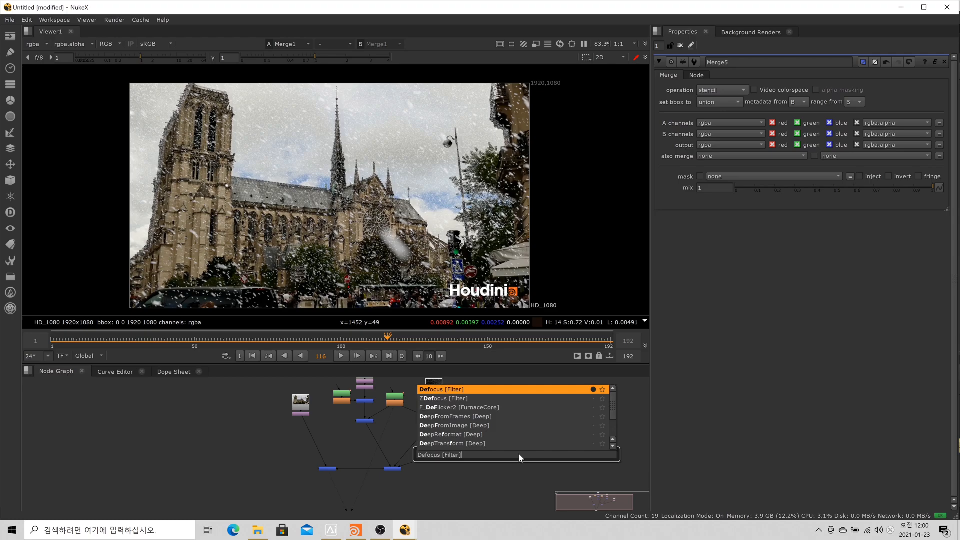
key("Return")
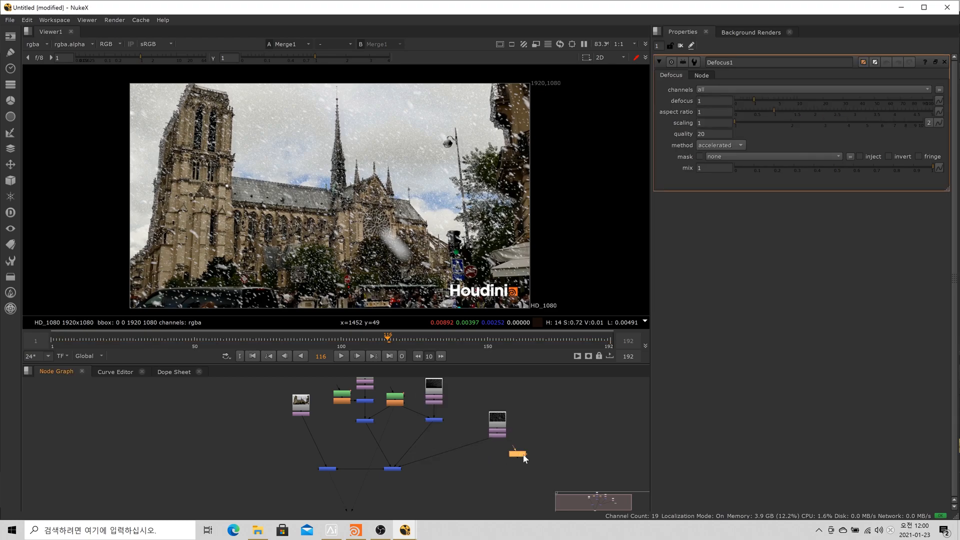
- Compare the near snow layer with the full composite, and insert the Defocus between the near snow and the combined snow Merge
left_click(499, 434)
key("2")
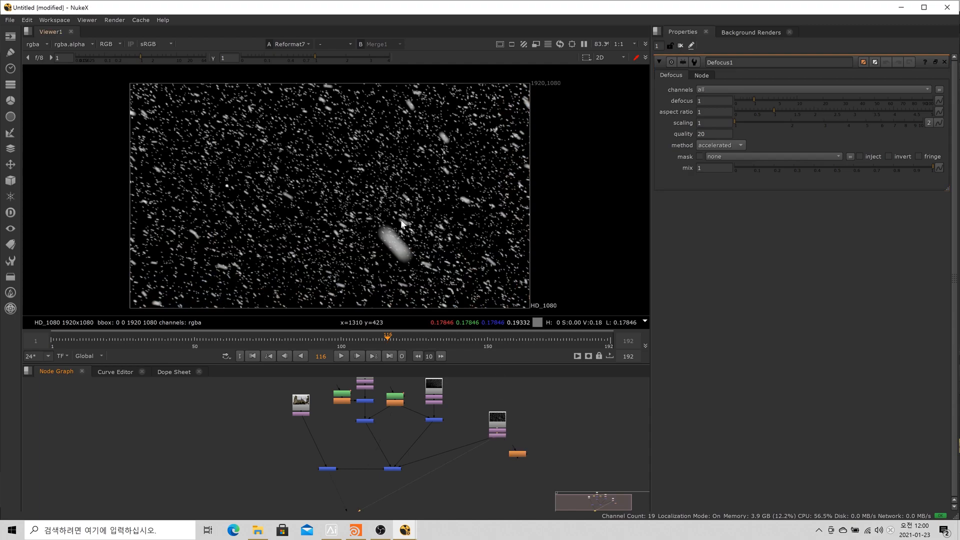
key("1")
left_click_drag(516, 451, 498, 464)
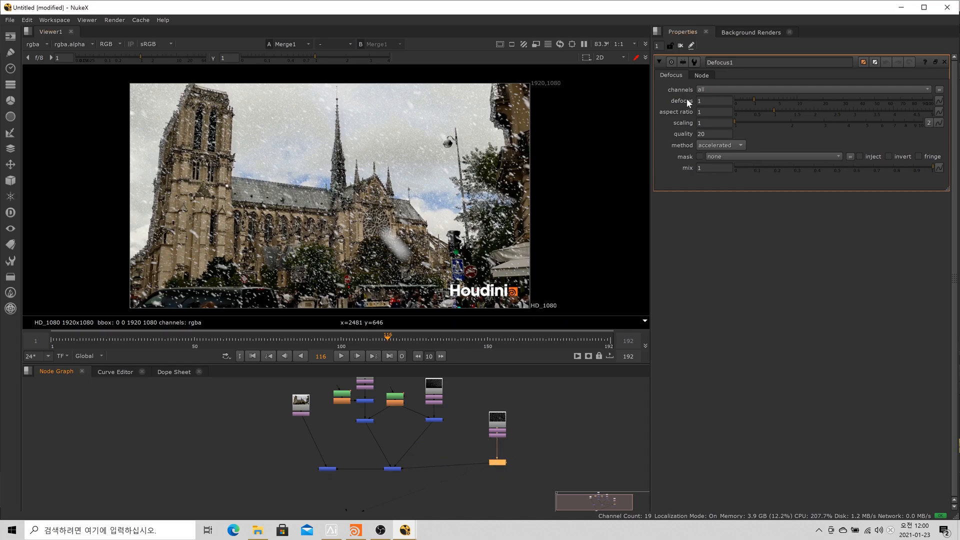
- Try defocus amounts of 15 and 10 on the near snow layer
left_click_drag(710, 100, 663, 106)
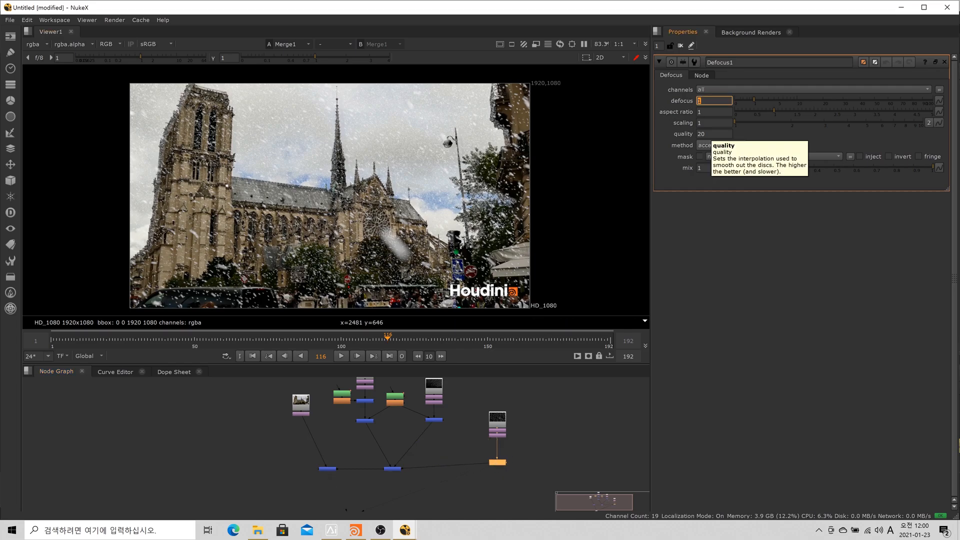
type("15")
key("Return")
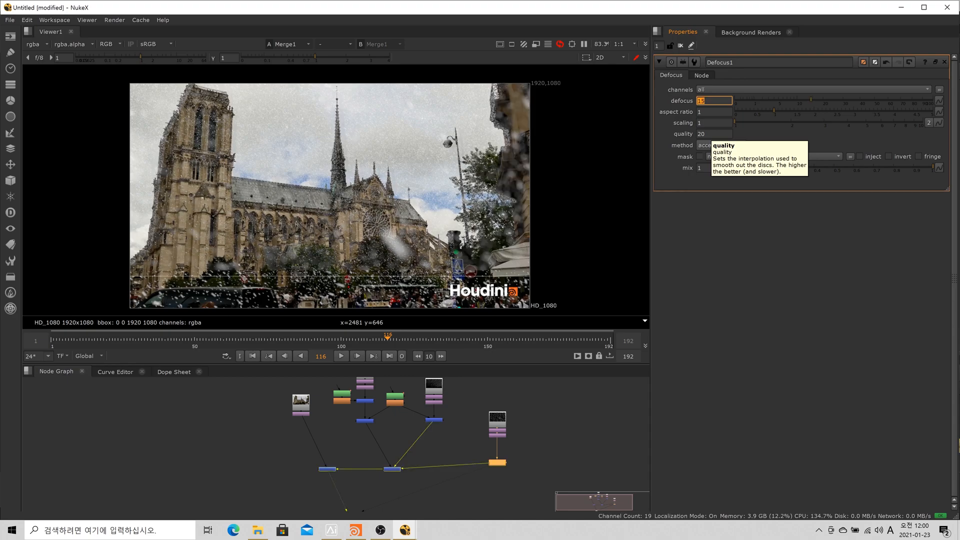
left_click(706, 100)
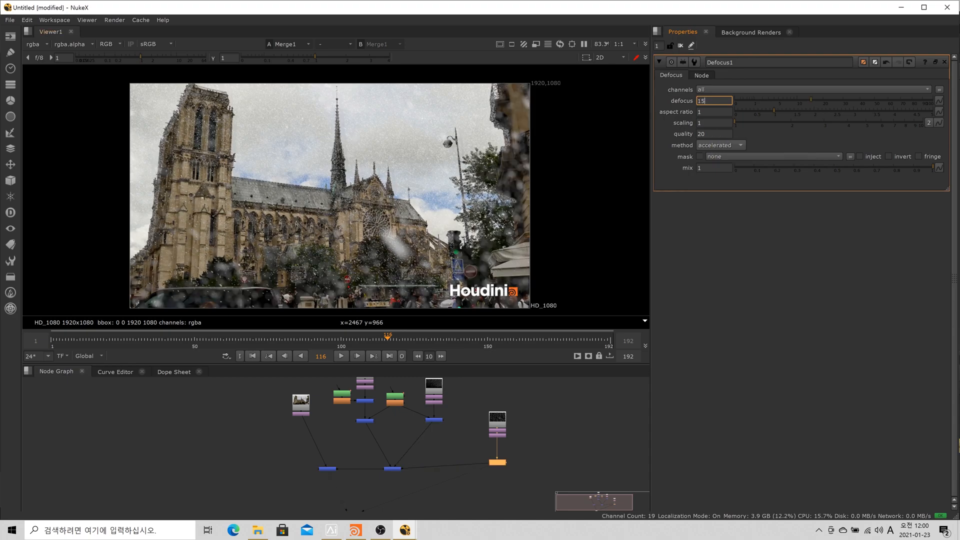
key("BackSpace")
type("0")
key("Return")
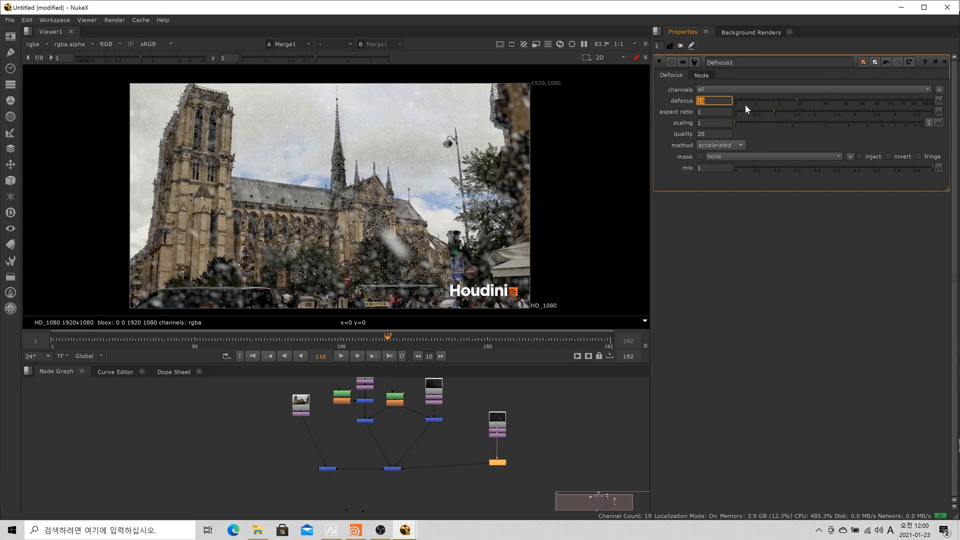
- Set the near snow's defocus amount to 5, trying 4 for comparison, and check the flakes over the cathedral
type("5")
key("Tab")
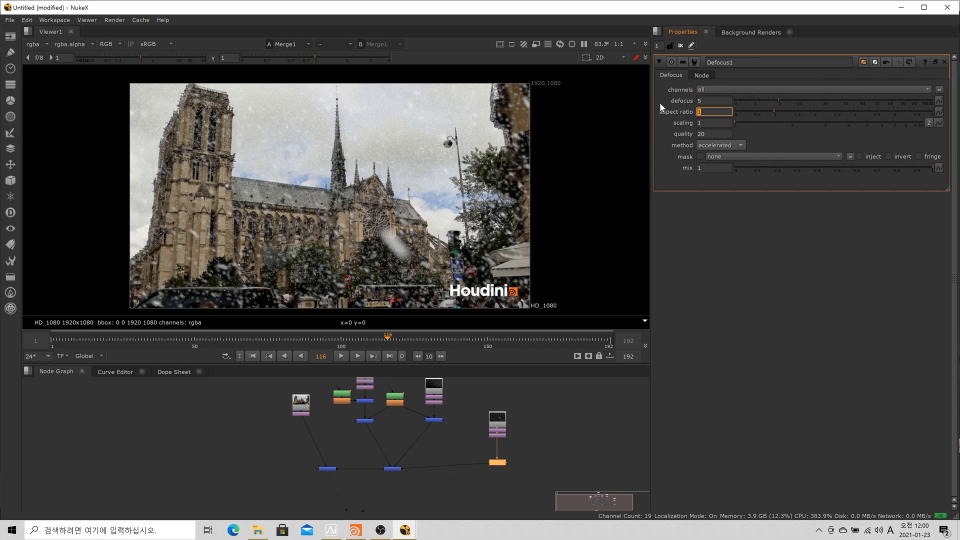
scroll(475, 184, "down", 1)
scroll(400, 212, "up", 1)
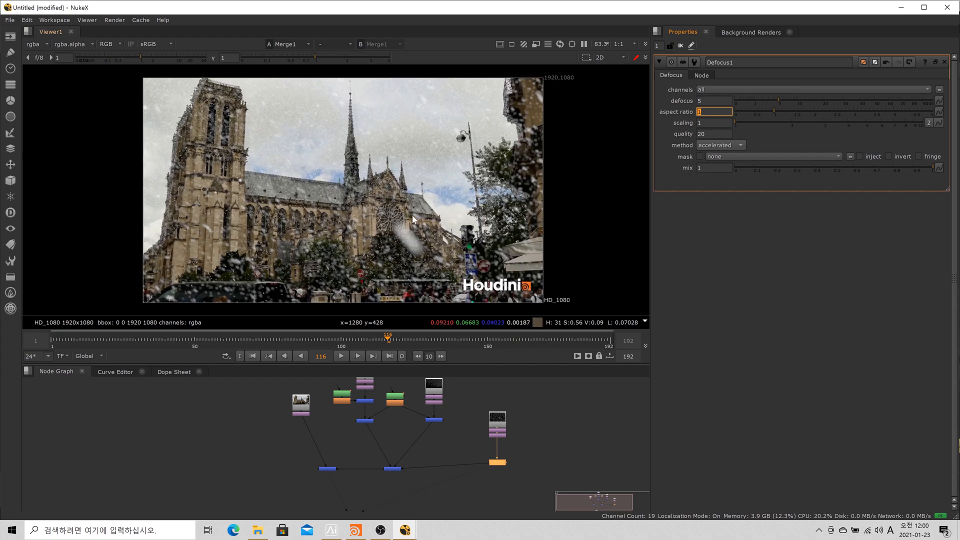
left_click(706, 101)
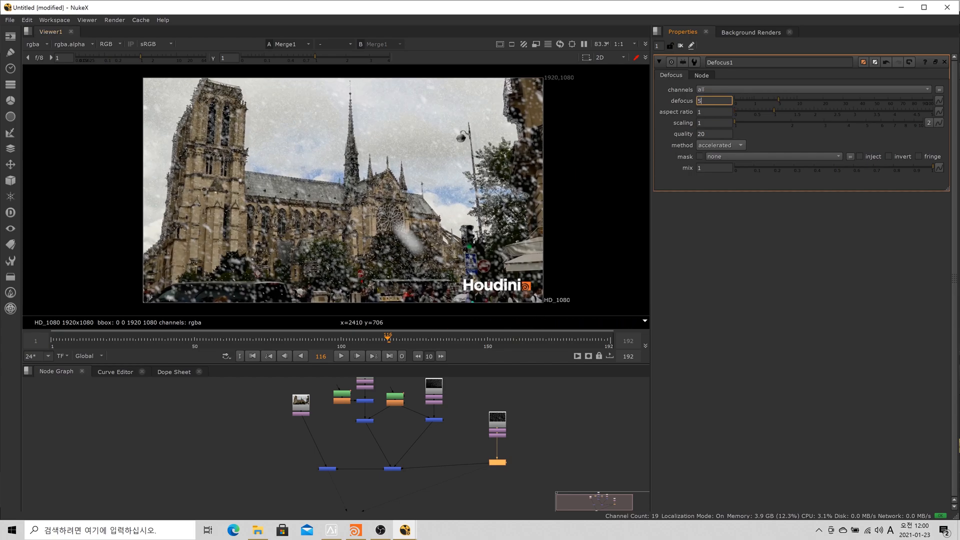
key("Return")
scroll(418, 245, "up", 2)
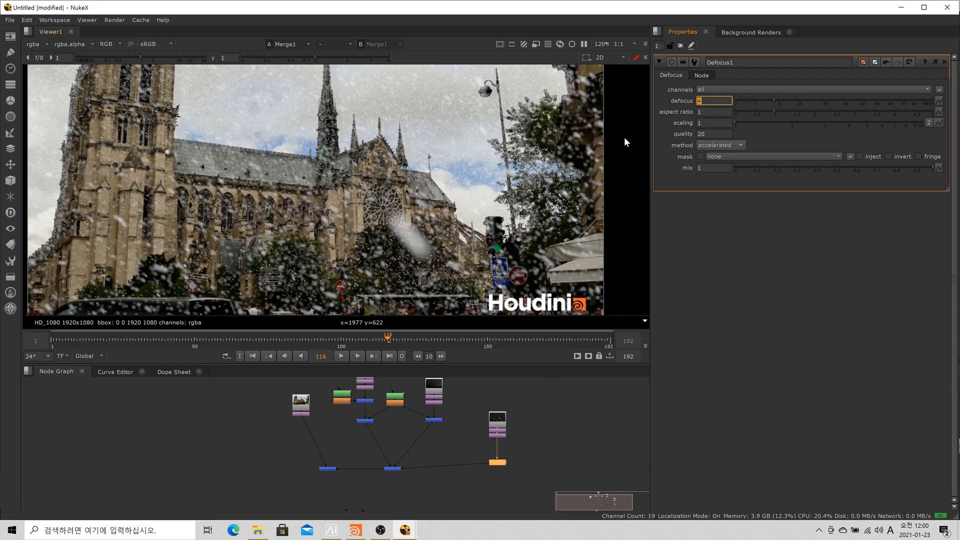
type("5")
key("Tab")
scroll(456, 218, "down", 1)
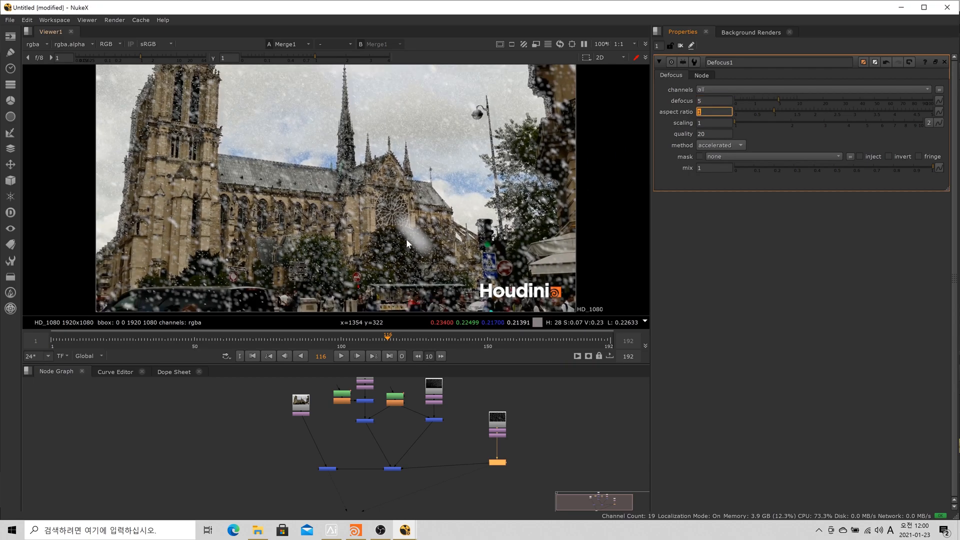
- Insert a Grade node between the near snow's last Reformat and the Defocus, and set its gain to 0.8
left_click(496, 467)
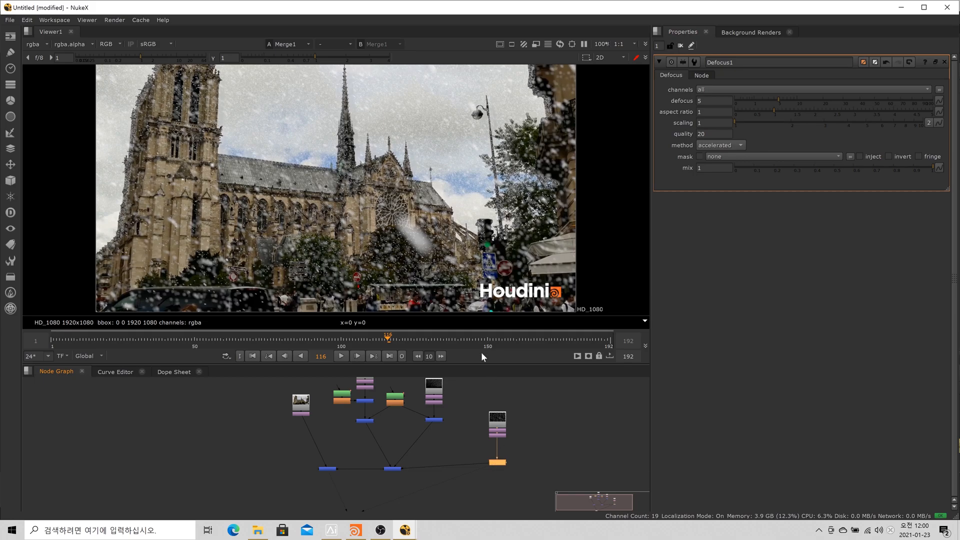
left_click_drag(503, 468, 504, 462)
scroll(473, 205, "down", 2)
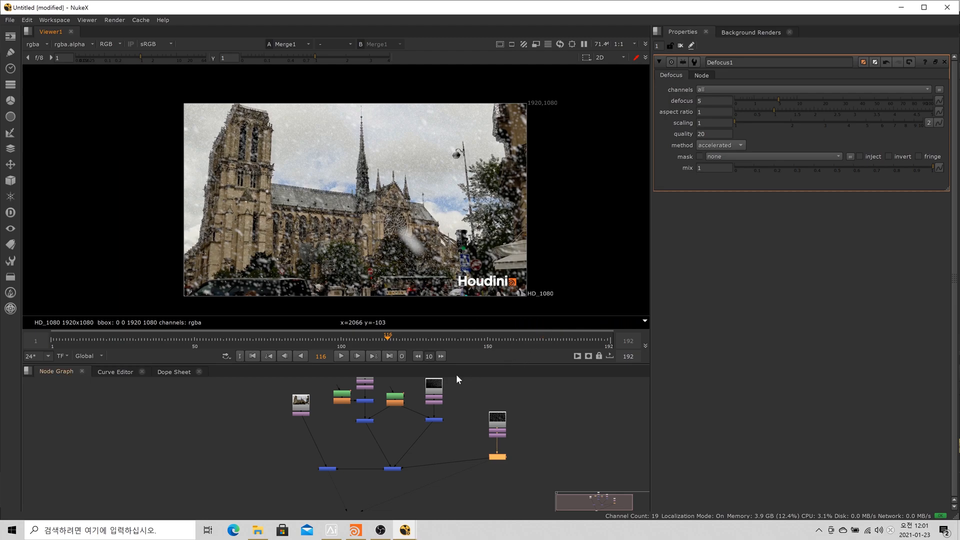
scroll(469, 477, "up", 3)
mouse_move(523, 443)
left_mouse_down()
mouse_move(523, 458)
mouse_move(521, 431)
left_mouse_up()
left_click(533, 433)
key("g")
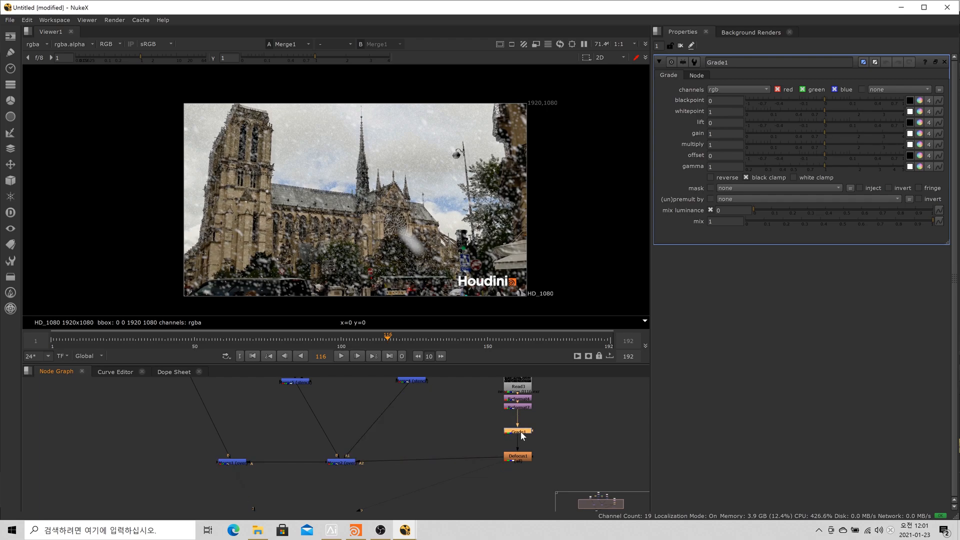
left_click(821, 133)
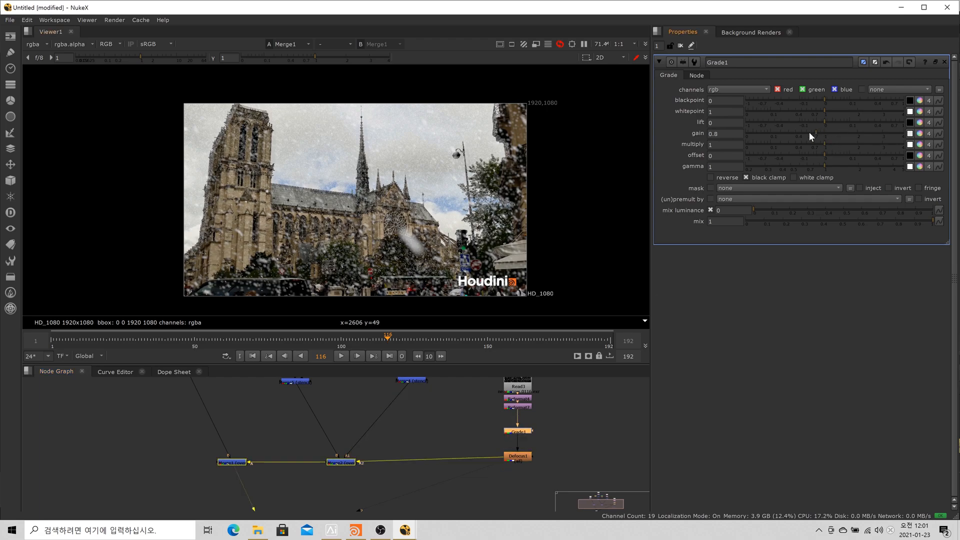
- Try a gain of 0.11 and 0.17 on the rgb-only Grade node and compare the snow in the image
left_click(772, 136)
scroll(437, 120, "up", 3)
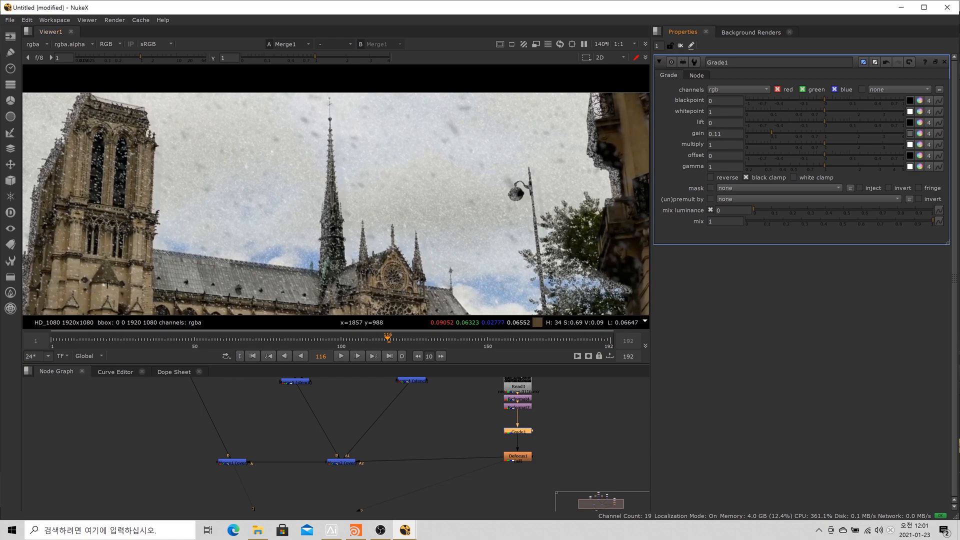
left_click(778, 132)
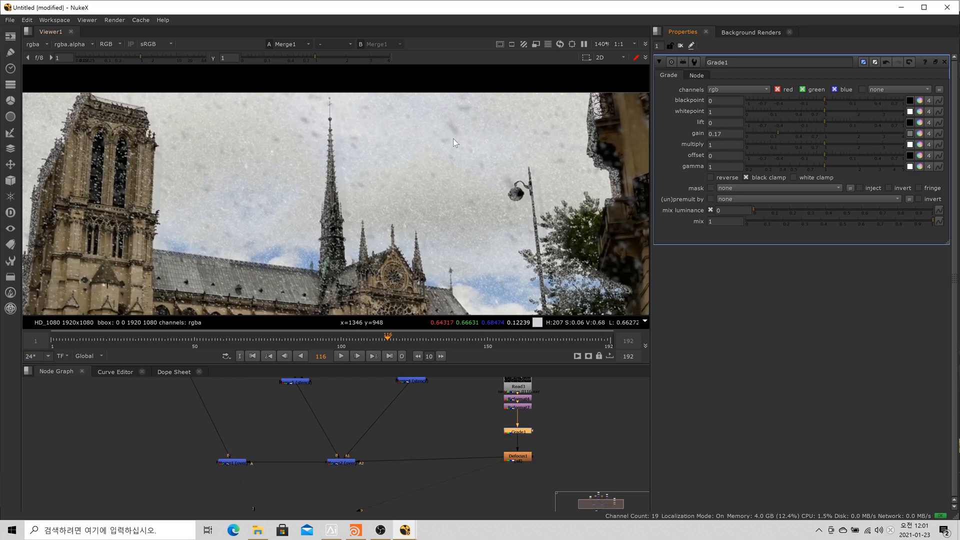
scroll(502, 252, "down", 1)
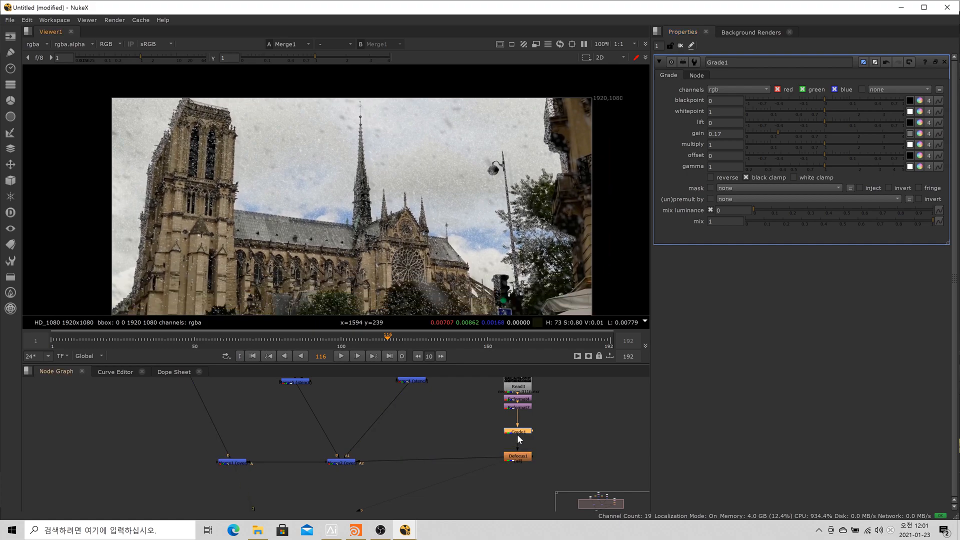
- Replace the Grade node above Defocus1 with a new Grade node that affects the rgba channels
key("Delete")
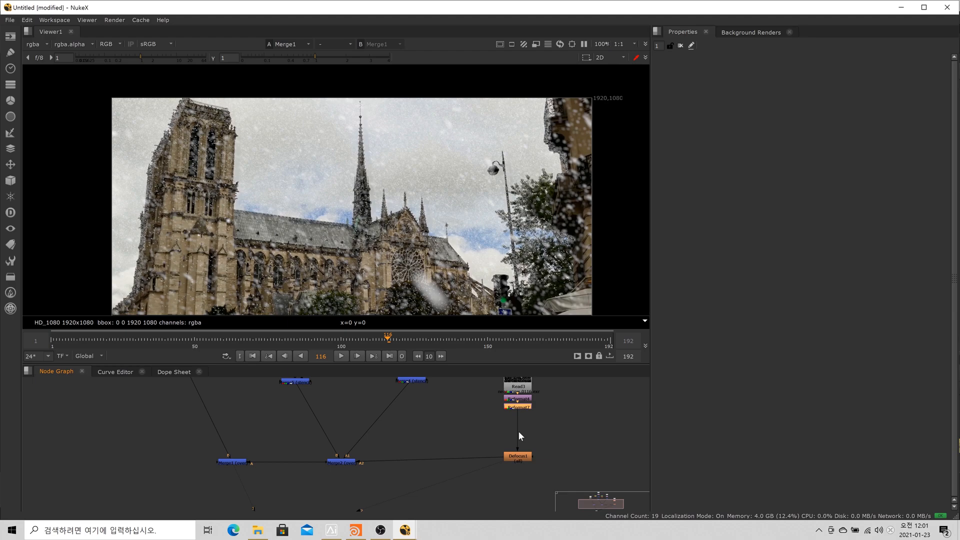
scroll(518, 431, "down", 2)
scroll(446, 219, "down", 3)
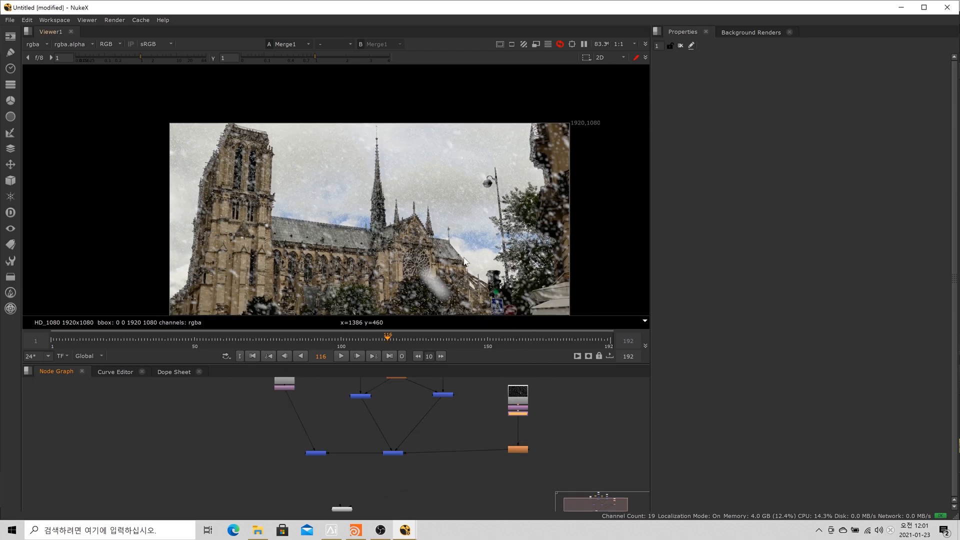
scroll(524, 456, "up", 4)
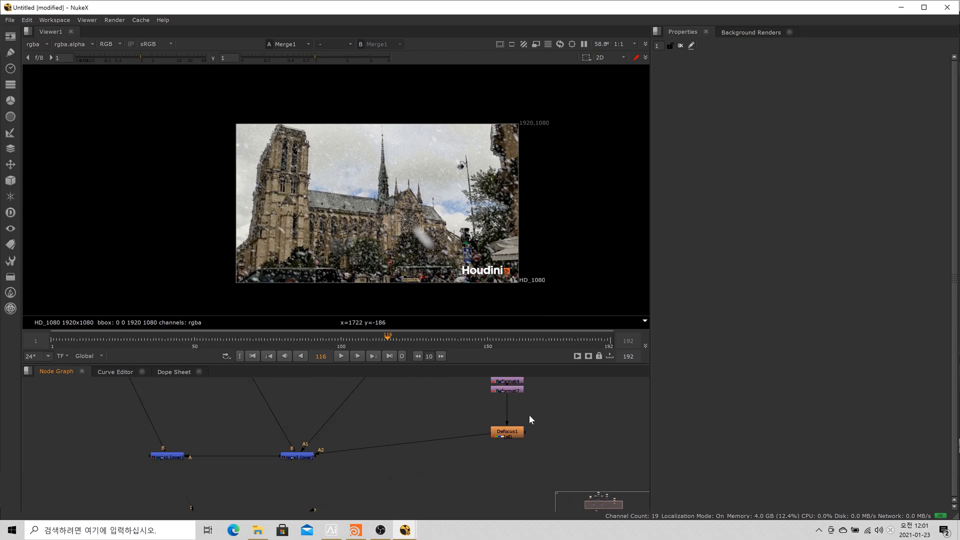
key("g")
left_click(743, 89)
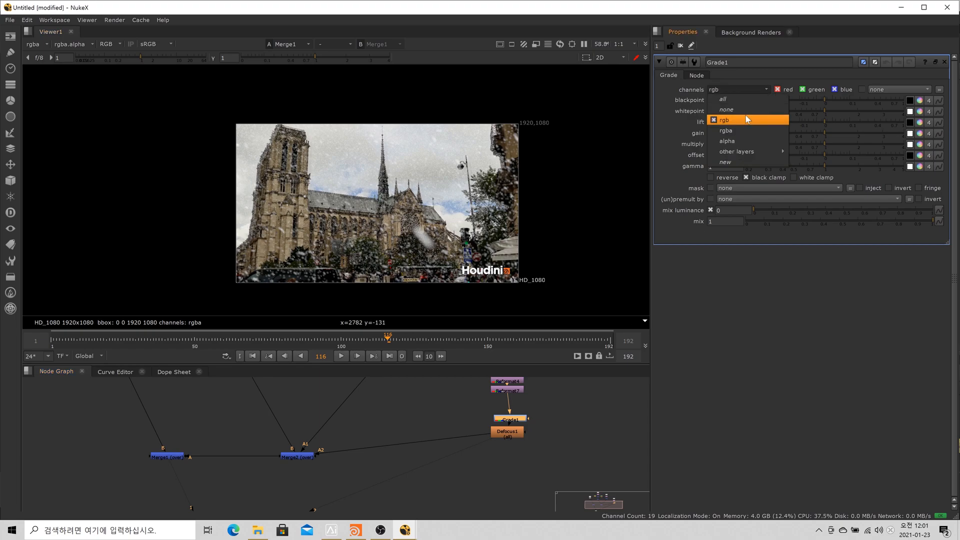
left_click(746, 129)
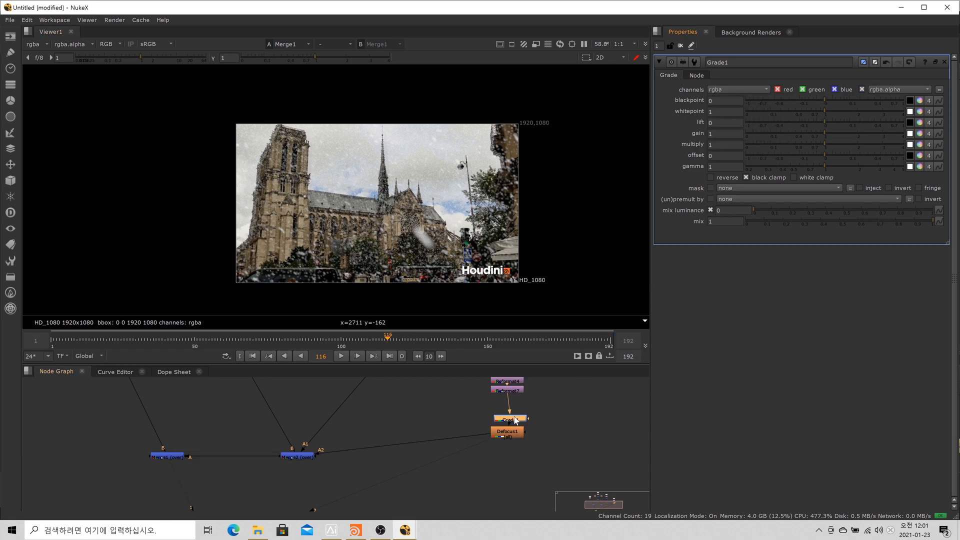
- Try gain values of 0.31 and 0 on the new Grade node and compare the snow
left_click(789, 134)
scroll(432, 221, "up", 3)
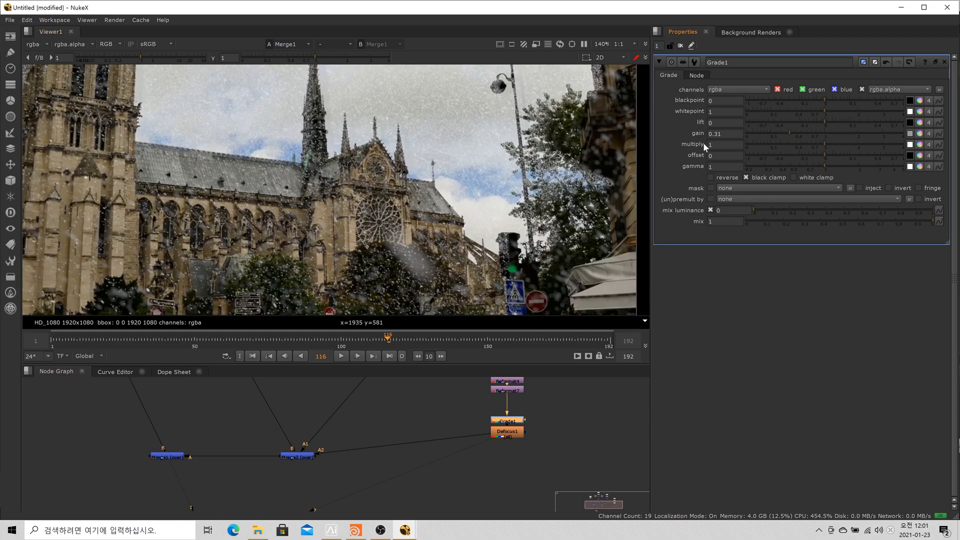
left_click_drag(753, 134, 735, 133)
scroll(450, 245, "down", 2)
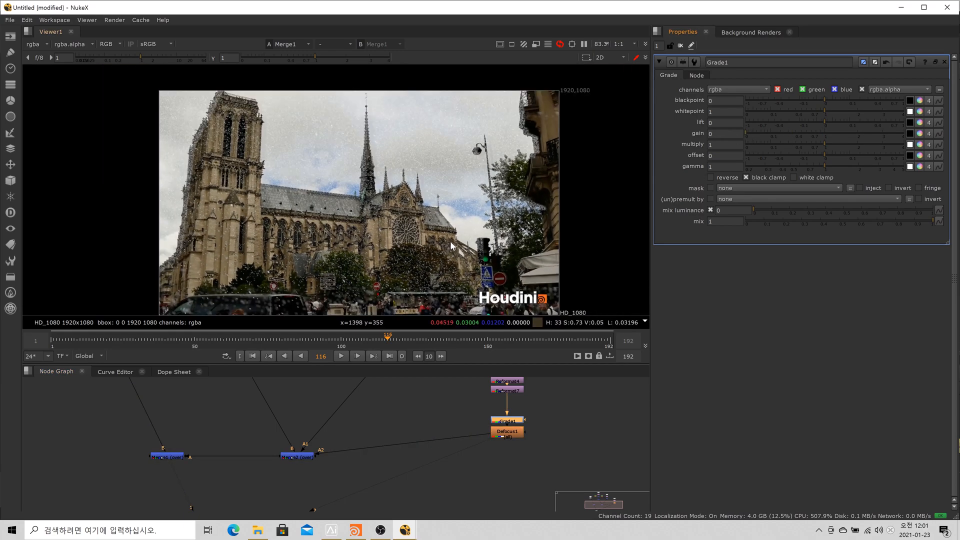
left_click_drag(451, 242, 443, 215)
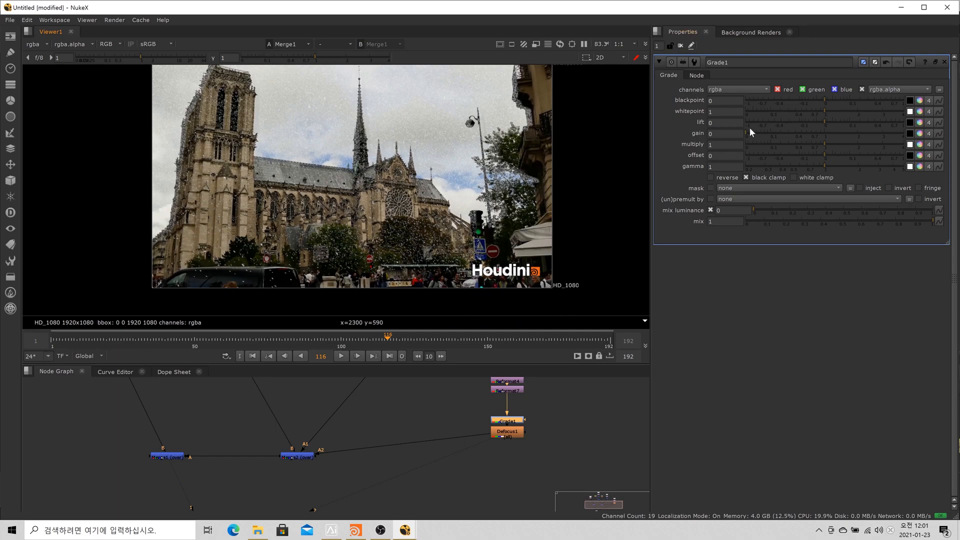
- Set the gain of the Grade node above Defocus1 to 0.15
left_click_drag(756, 134, 780, 136)
left_click(722, 134)
key("BackSpace")
type("5")
key("Tab")
scroll(407, 226, "down", 1)
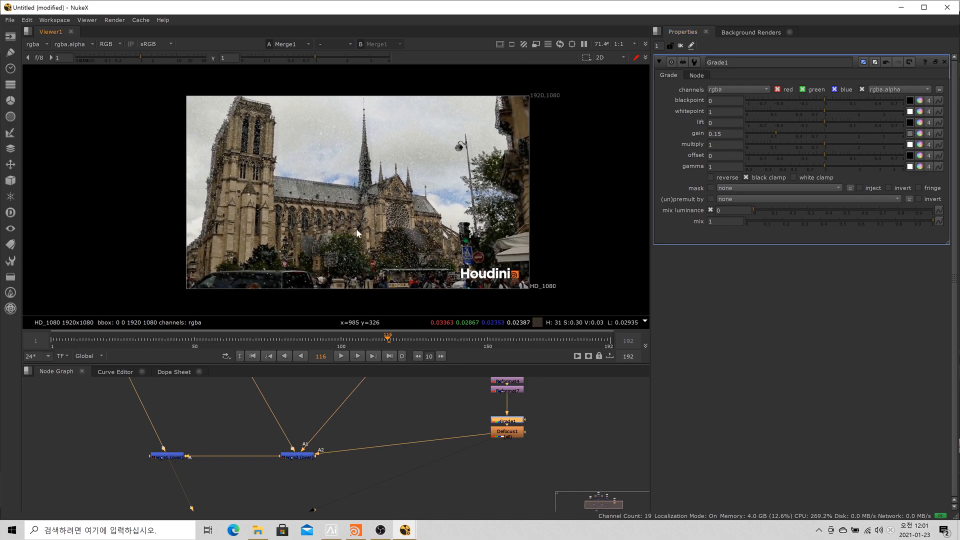
scroll(425, 235, "up", 1)
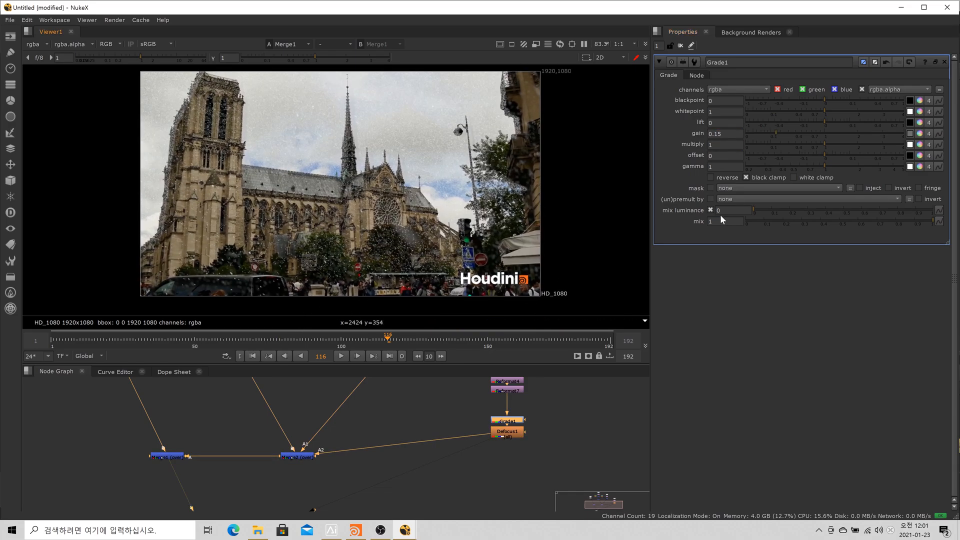
scroll(415, 209, "down", 1)
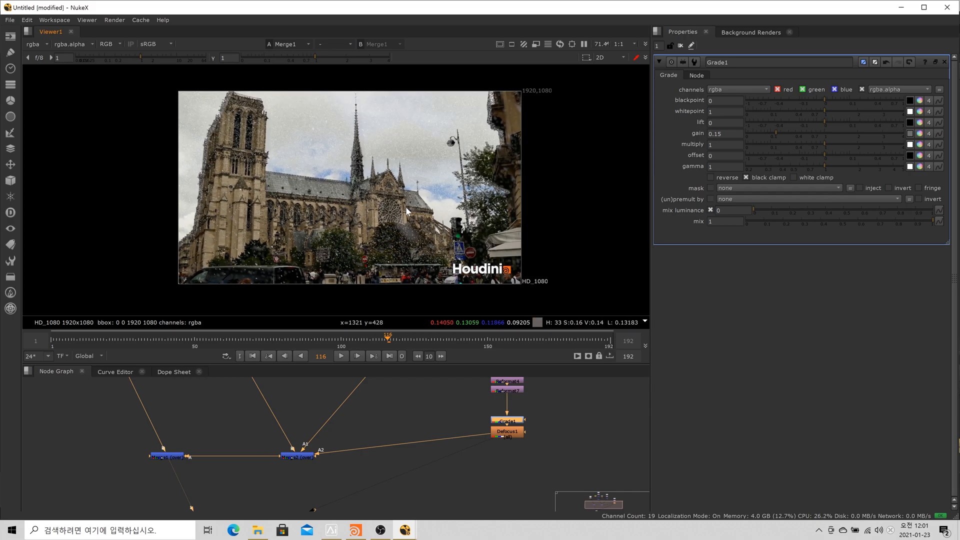
left_click_drag(414, 206, 386, 208)
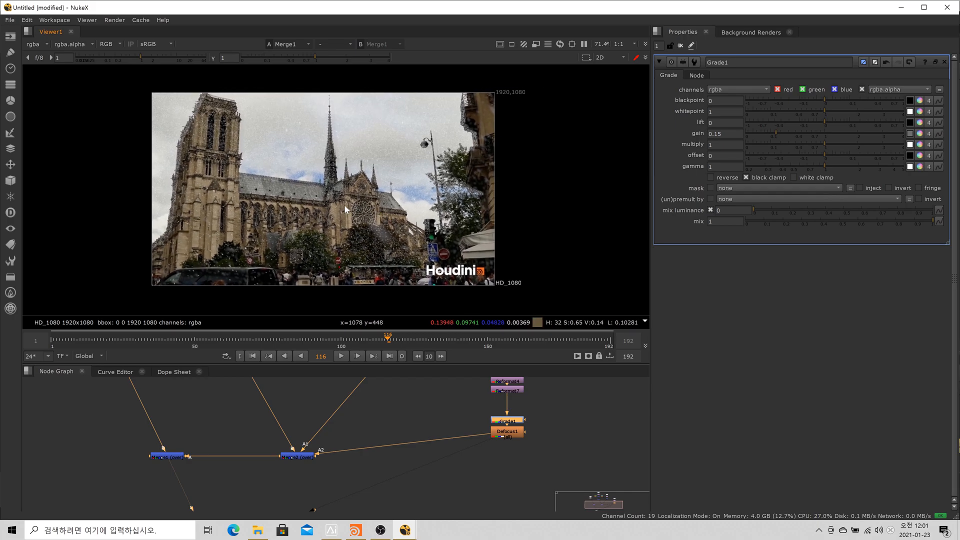
- Play the composite from the first frame and examine the snow up close around the trees and street lamp
left_click(255, 356)
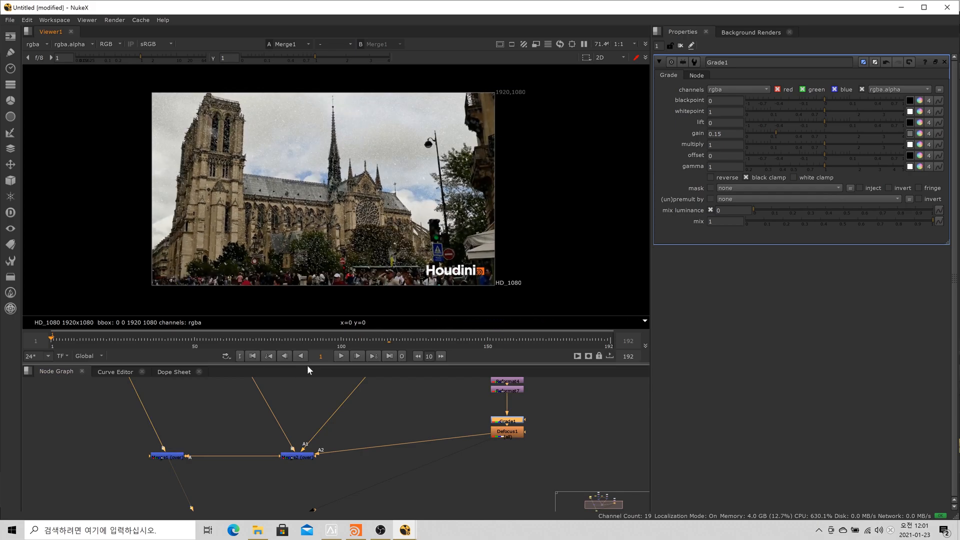
left_click(341, 356)
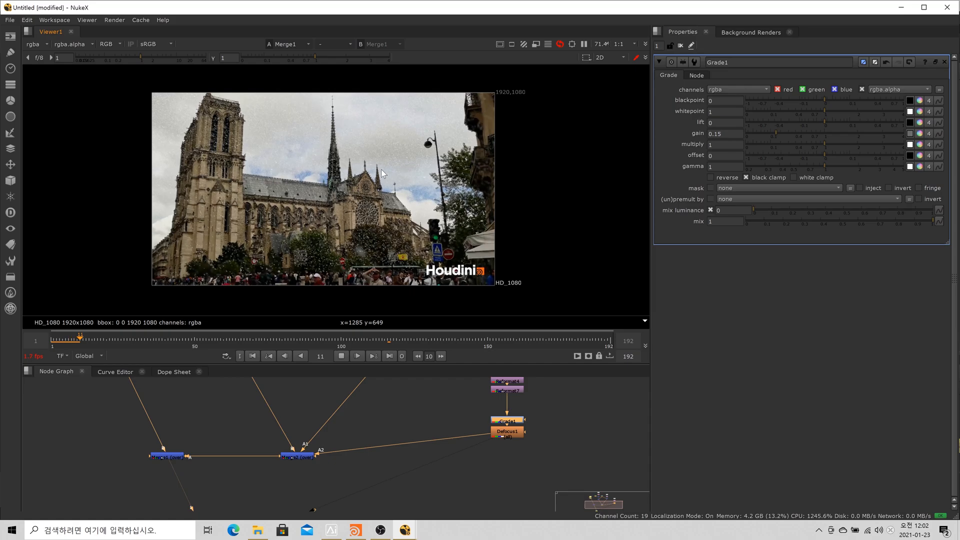
left_click(253, 356)
left_click(253, 356)
left_click(342, 356)
scroll(521, 171, "up", 2)
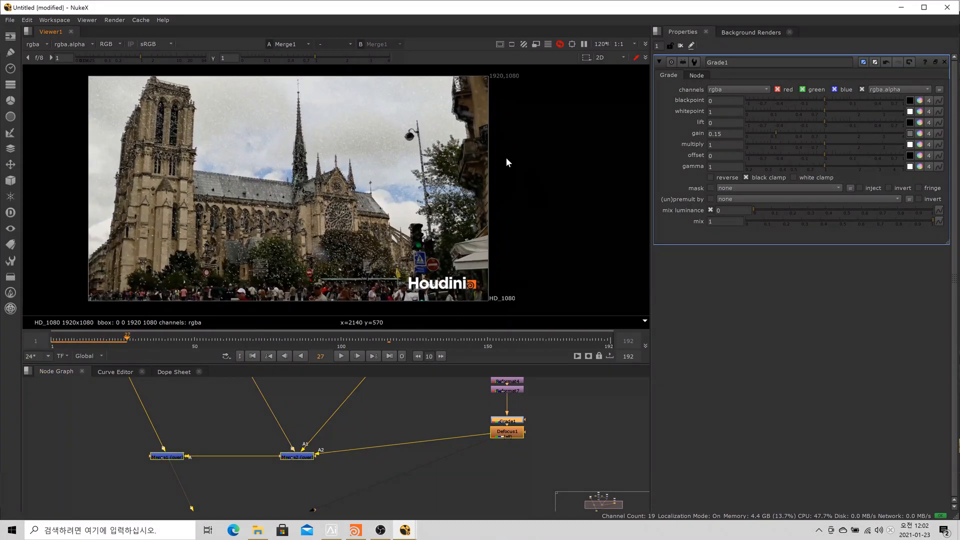
scroll(500, 165, "up", 2)
scroll(425, 171, "up", 1)
scroll(424, 188, "down", 1)
scroll(428, 192, "up", 1)
scroll(424, 186, "up", 1)
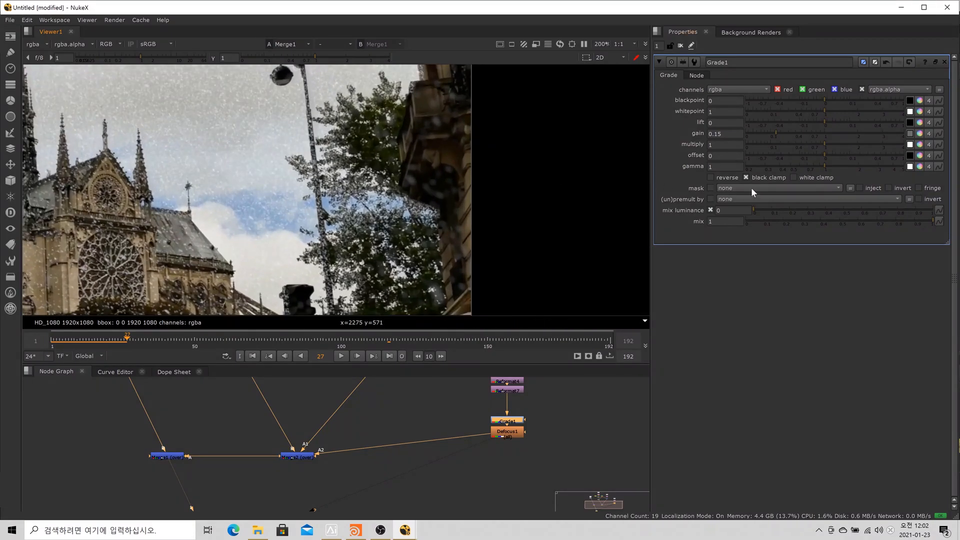
- Lower the gamma of the Grade node to 0.87
left_click(815, 165)
left_click_drag(815, 166, 823, 166)
left_click_drag(825, 167, 818, 164)
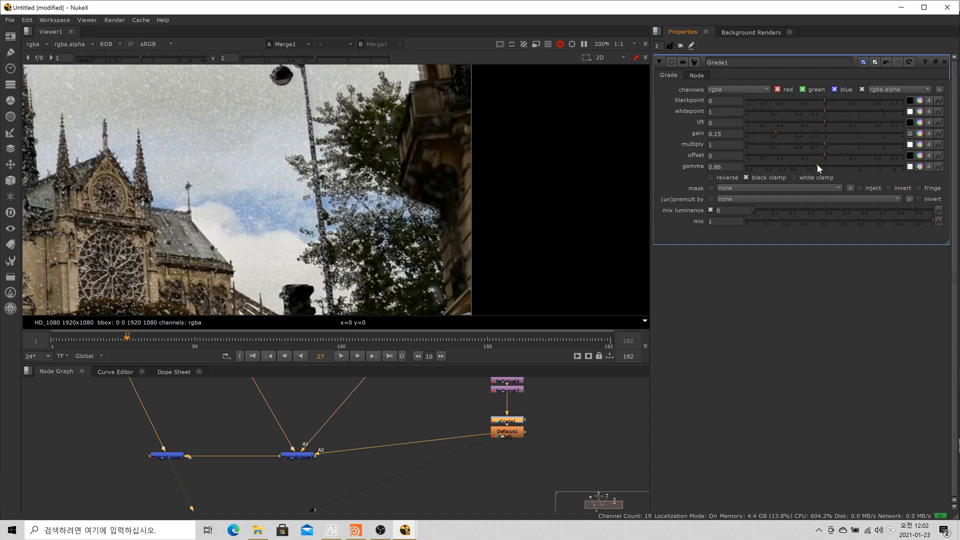
scroll(295, 191, "down", 2)
left_click_drag(295, 191, 360, 225)
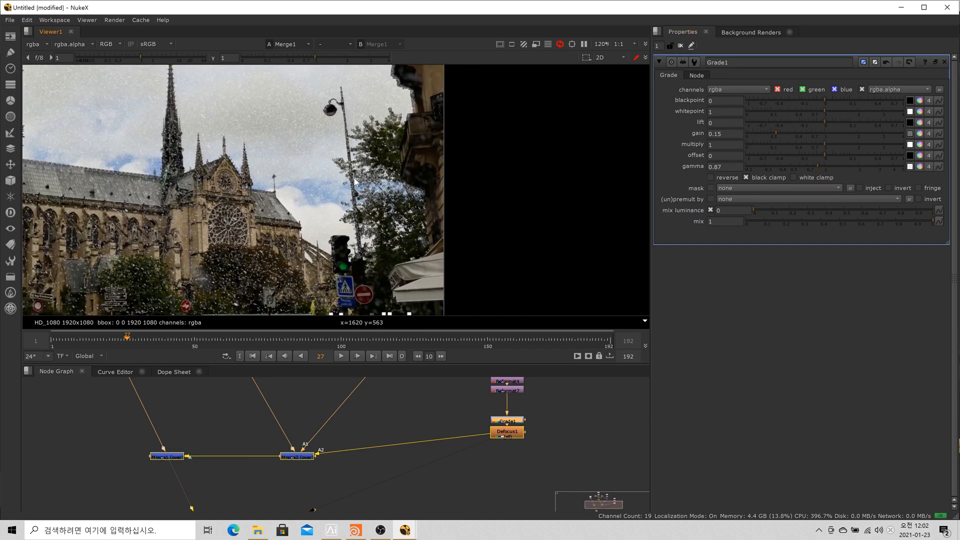
scroll(380, 192, "down", 1)
left_click_drag(381, 192, 418, 204)
- Raise the gain of the Grade node to 0.27
left_click_drag(776, 131, 787, 133)
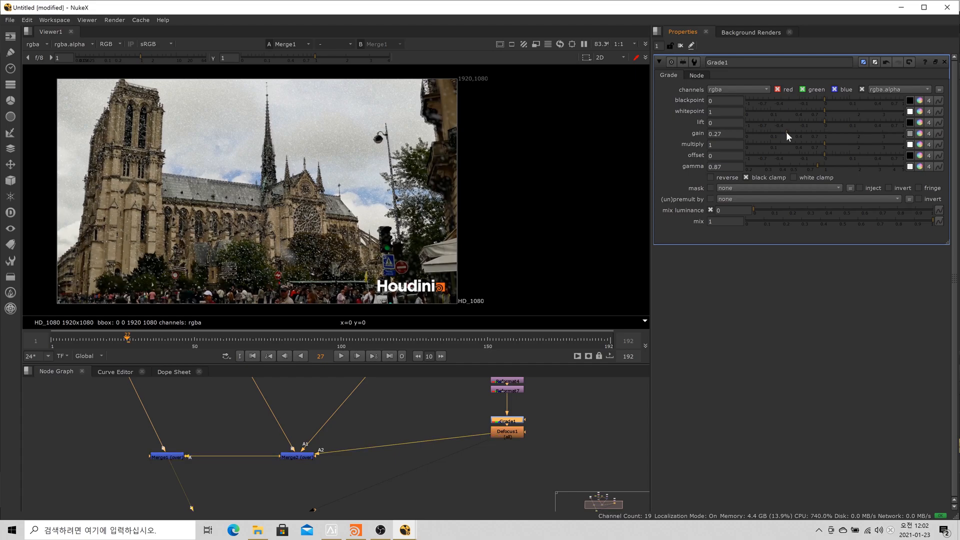
scroll(355, 192, "down", 2)
scroll(356, 194, "up", 2)
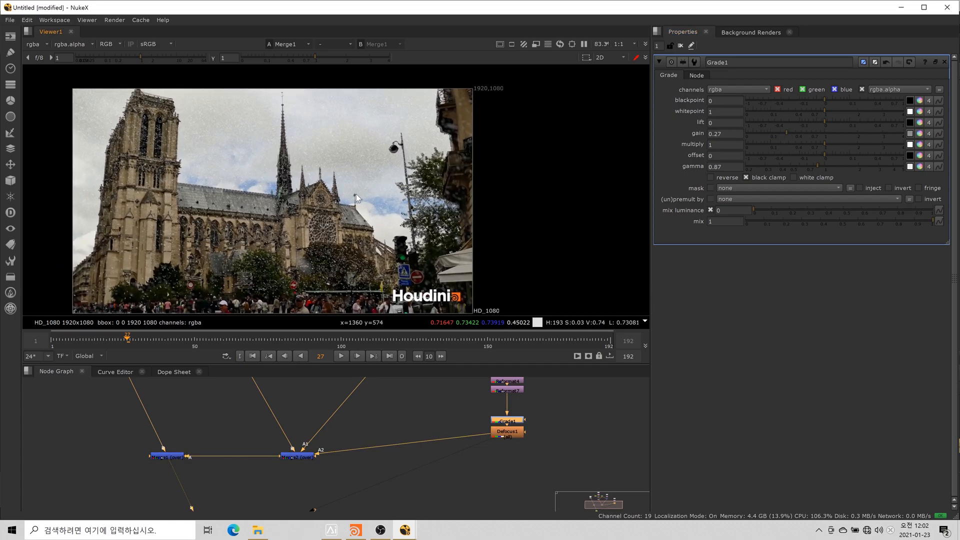
- Move the Merge1 node lower in the node graph to make room after Merge2
scroll(300, 443, "down", 5)
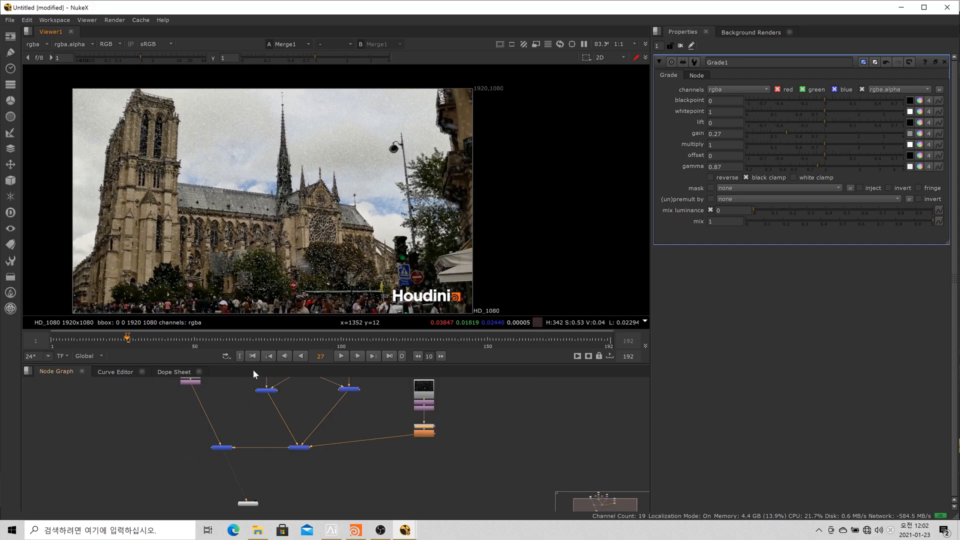
left_click(221, 449)
left_click_drag(221, 449, 223, 478)
- Examine how the snow blends with the cathedral, trees and street signs in the composite
scroll(220, 285, "up", 3)
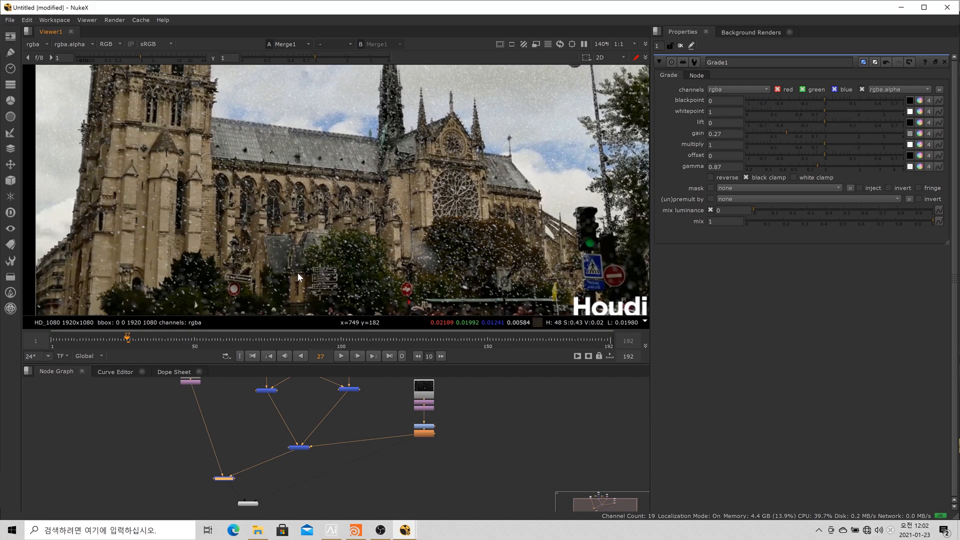
scroll(299, 276, "down", 1)
scroll(299, 269, "down", 2)
mouse_move(376, 248)
left_mouse_down()
mouse_move(365, 221)
mouse_move(367, 244)
left_mouse_up()
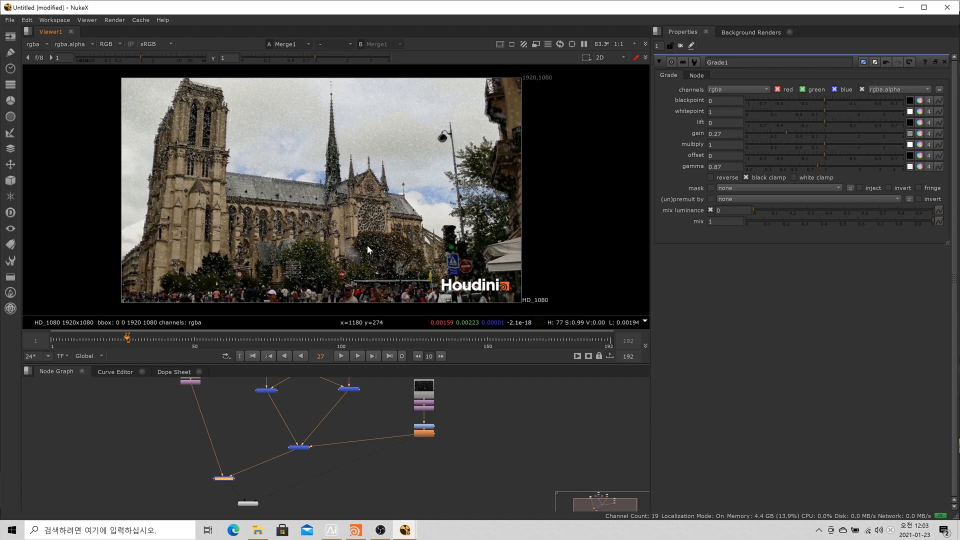
scroll(298, 265, "up", 4)
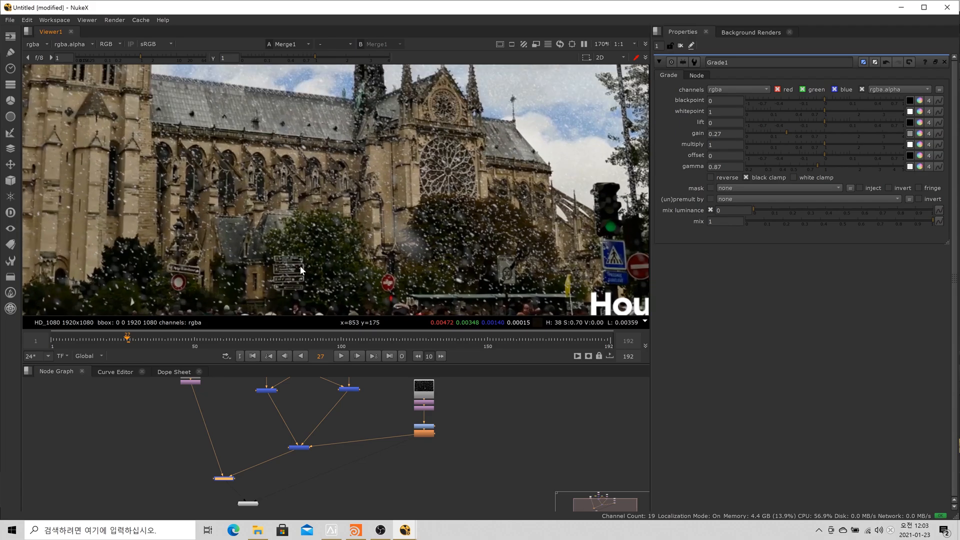
scroll(352, 223, "down", 3)
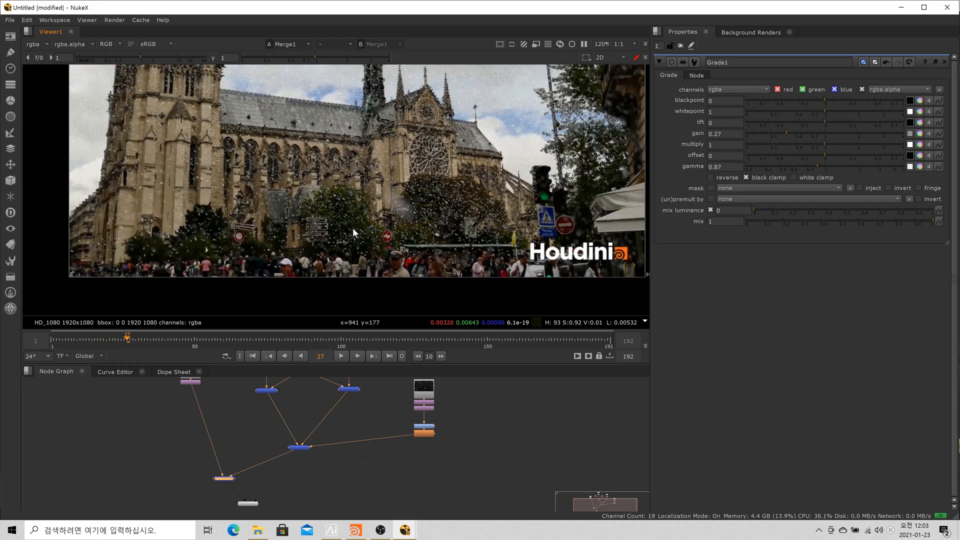
scroll(352, 223, "down", 2)
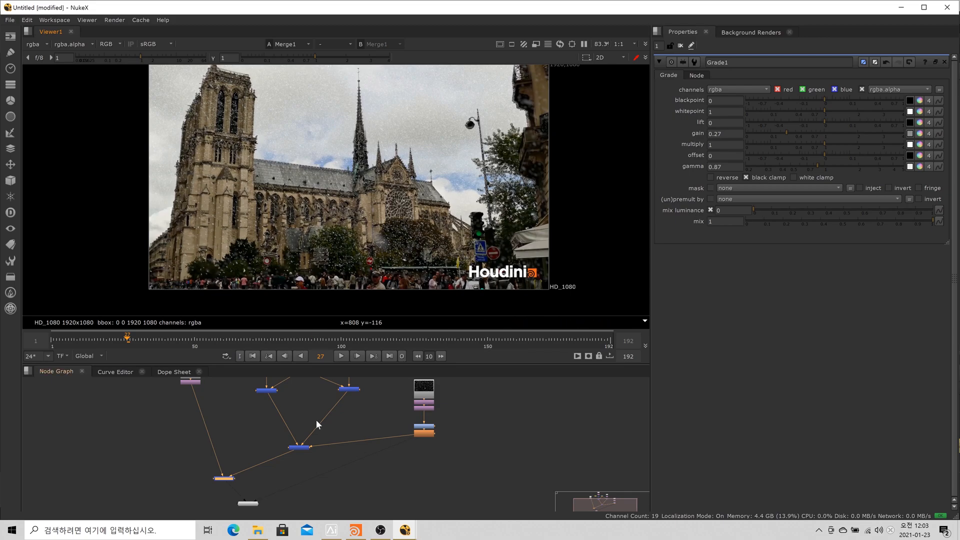
- Add a ColorCorrect node after Merge2 and position it slightly below that merge
left_click(300, 447)
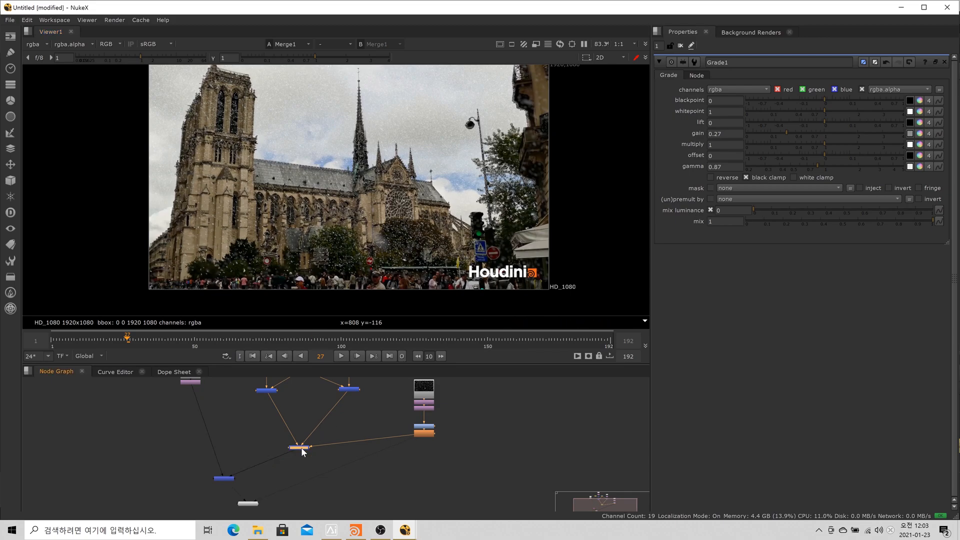
key("c")
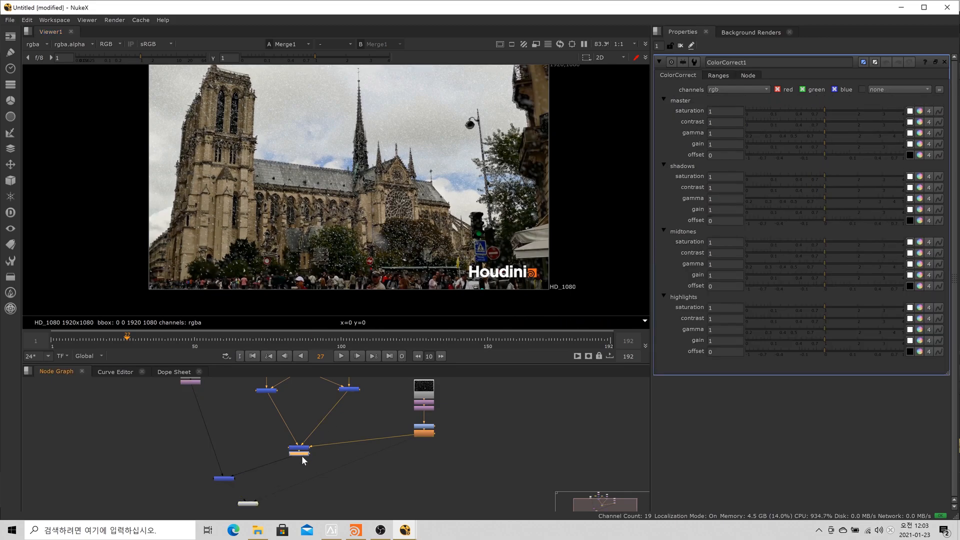
left_click_drag(304, 457, 303, 462)
scroll(356, 172, "up", 2)
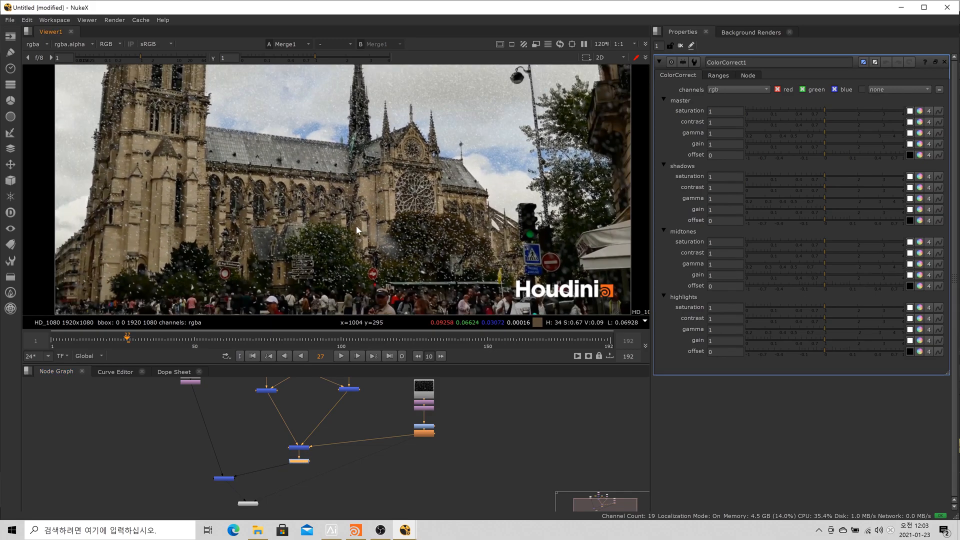
scroll(356, 224, "down", 1)
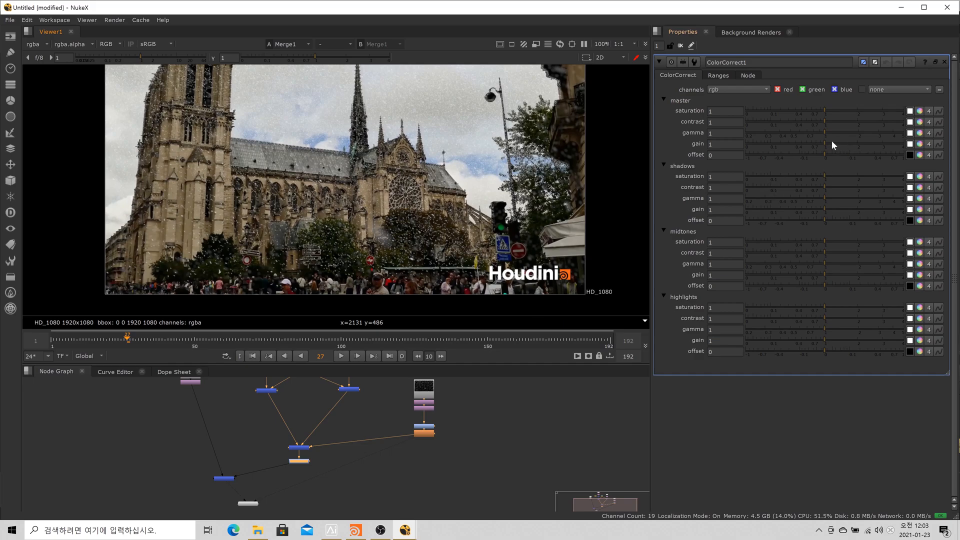
- Set the ColorCorrect node's master gamma to 0.95 and master gain to 0.84
left_click(821, 133)
left_click(818, 142)
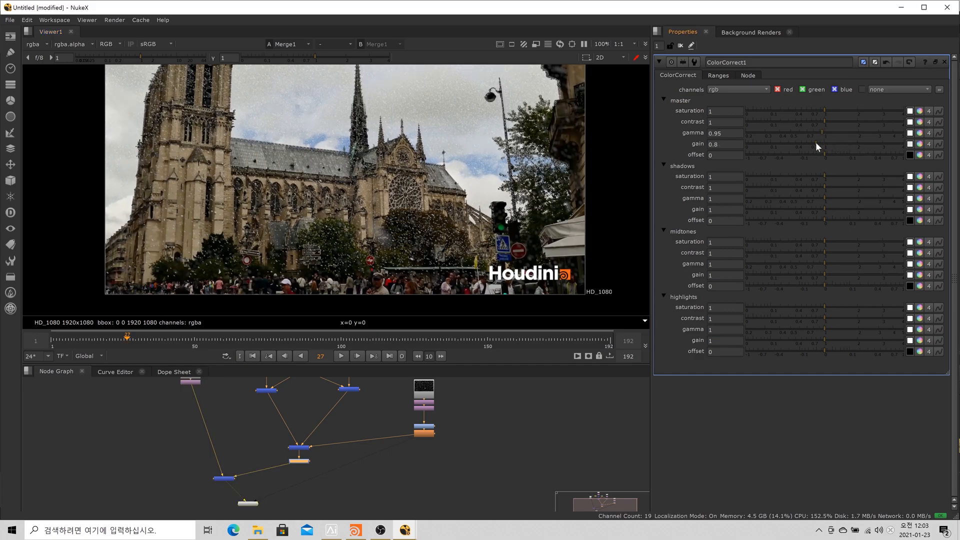
left_click_drag(818, 143, 818, 143)
scroll(428, 184, "down", 3)
scroll(368, 214, "up", 5)
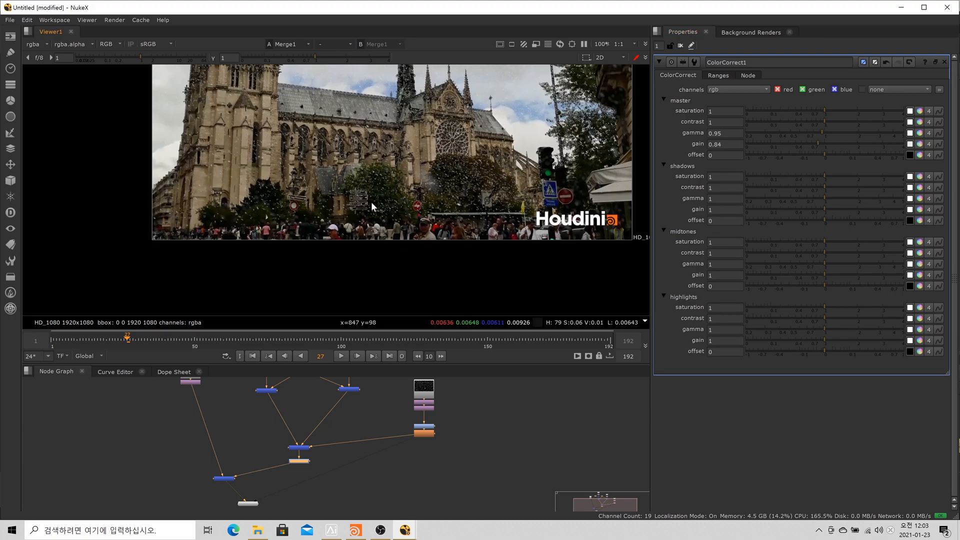
- Examine the corrected snow up close over the cathedral roof, trees and street signs, and in the full frame
left_click_drag(387, 189, 363, 214)
scroll(362, 215, "up", 3)
scroll(362, 215, "down", 4)
left_click_drag(435, 170, 410, 215)
scroll(499, 169, "up", 4)
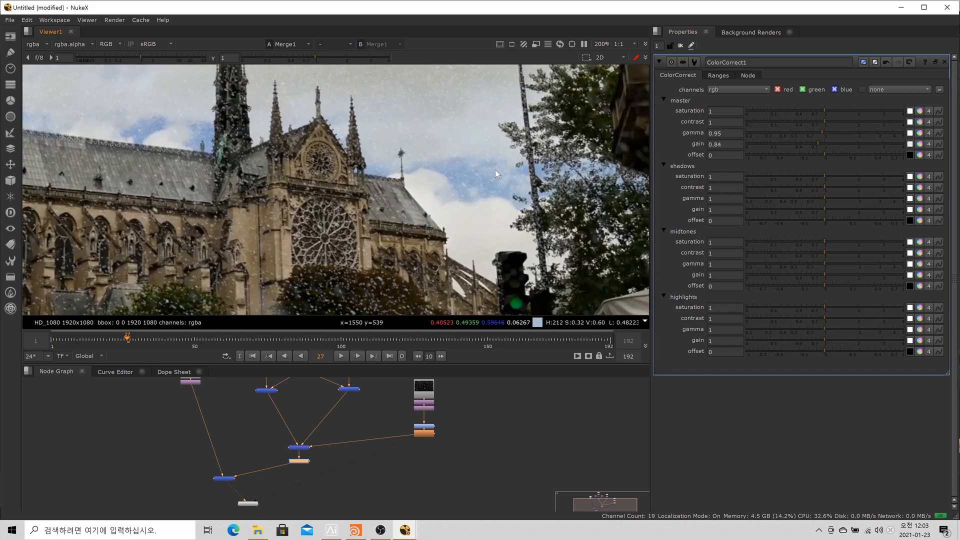
scroll(317, 175, "down", 4)
left_click_drag(242, 188, 325, 167)
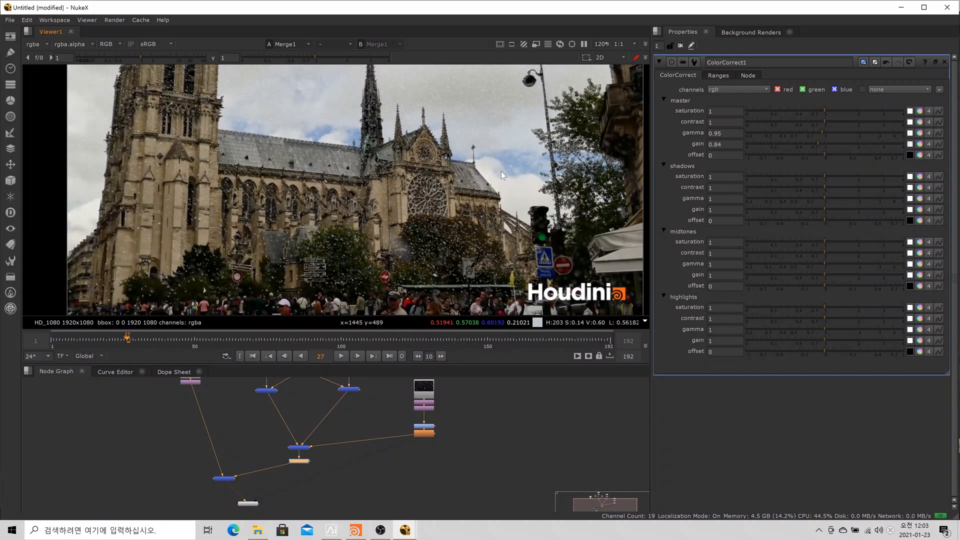
scroll(513, 170, "down", 1)
left_click_drag(513, 170, 422, 154)
scroll(422, 154, "down", 1)
scroll(340, 197, "down", 1)
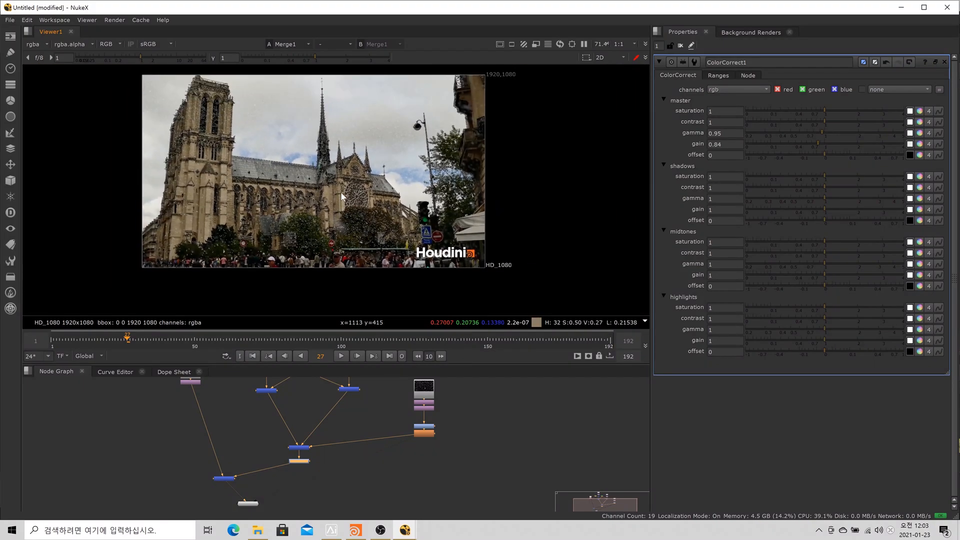
- View the Merge1 output and play the composite from the first frame to check the snow in motion
left_click(225, 479)
key("1")
left_click(230, 481)
key("1")
left_click(253, 356)
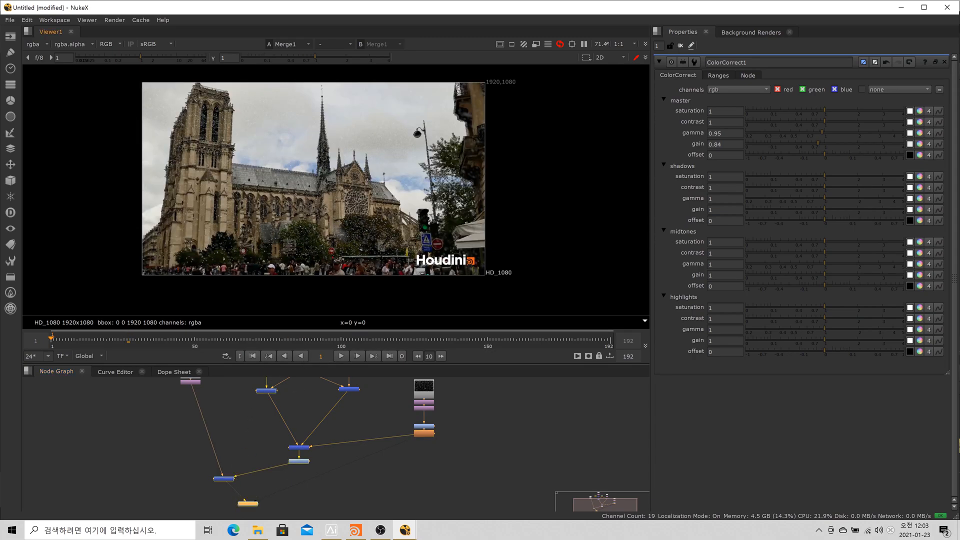
left_click(343, 356)
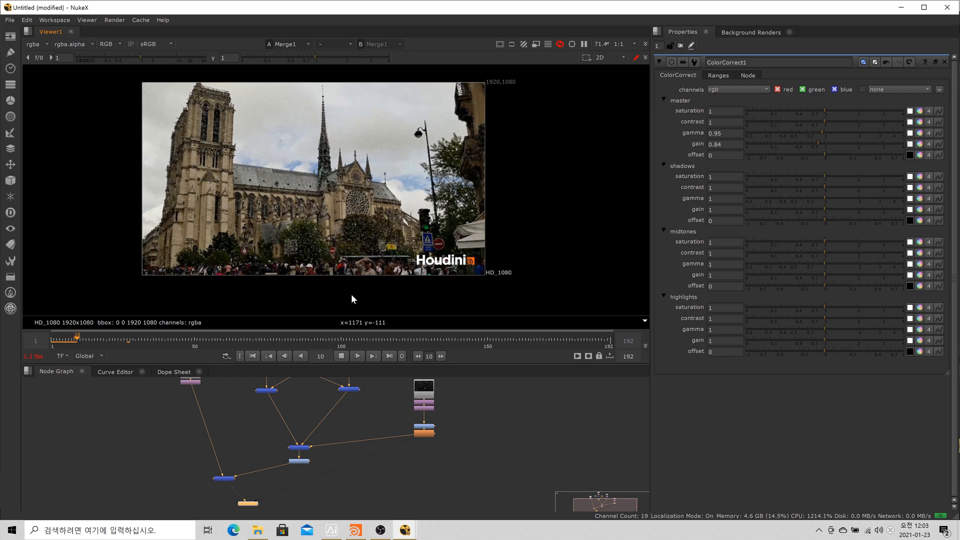
left_click(342, 356)
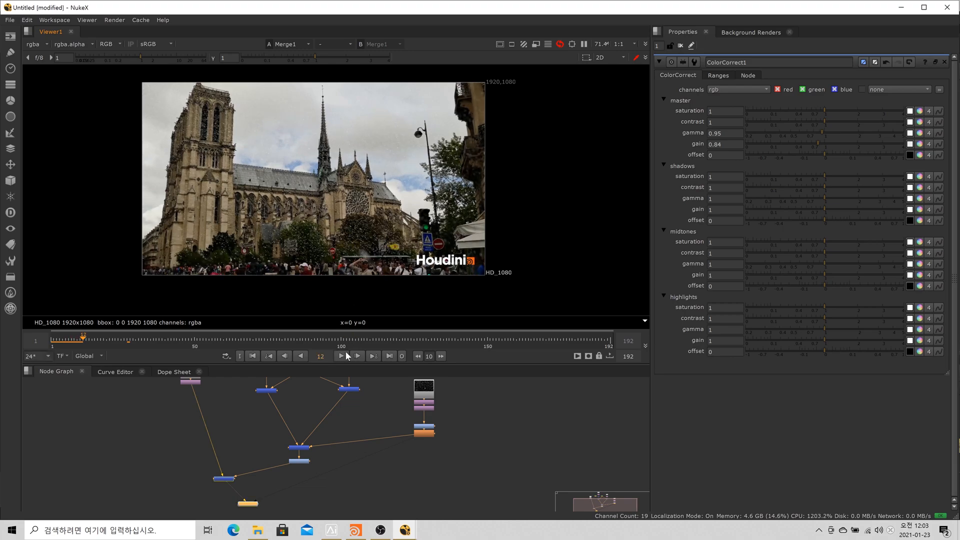
- Disable the ColorCorrect node below Merge2 and the correction nodes on the separate snow branch for comparison, and undo the disabling
left_click(458, 445)
left_click(303, 462, "shift")
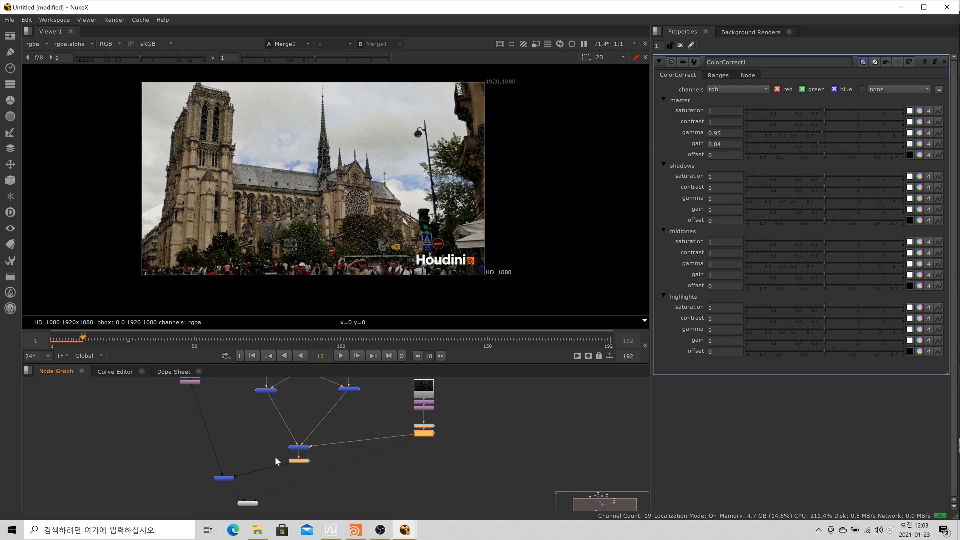
key("d")
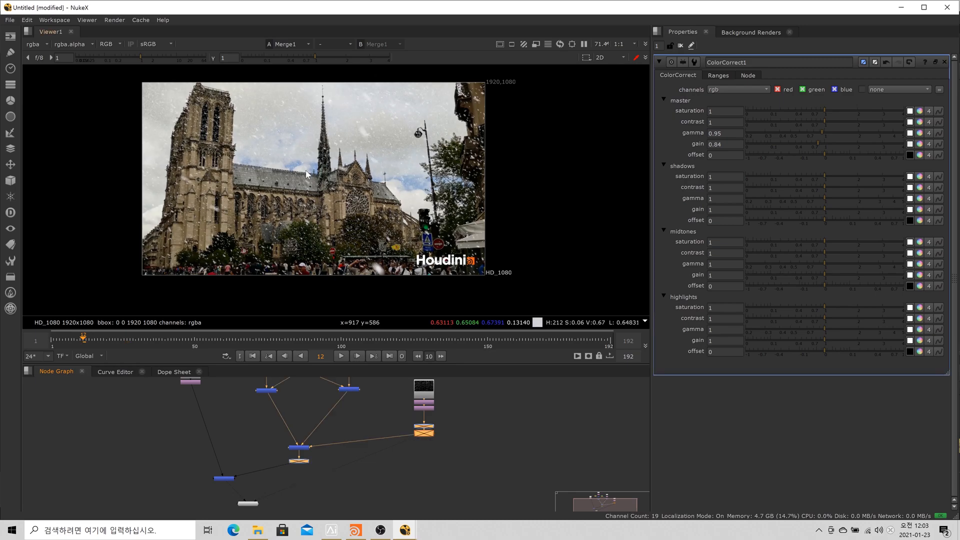
key("ctrl+z")
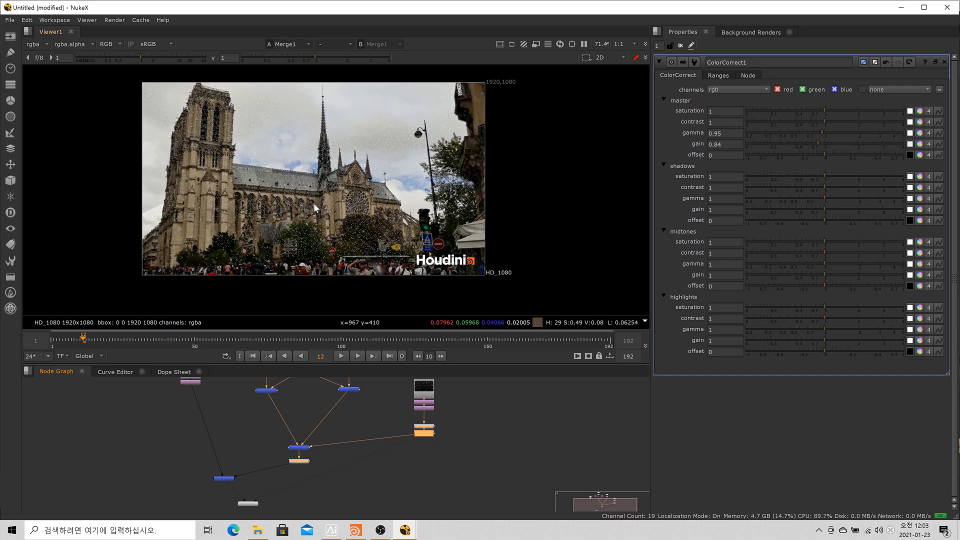
- Replay the opening frames of the composite several times to review the falling snow with the corrections active
left_click(253, 355)
left_click(338, 356)
scroll(315, 223, "up", 1)
left_click_drag(315, 221, 321, 232)
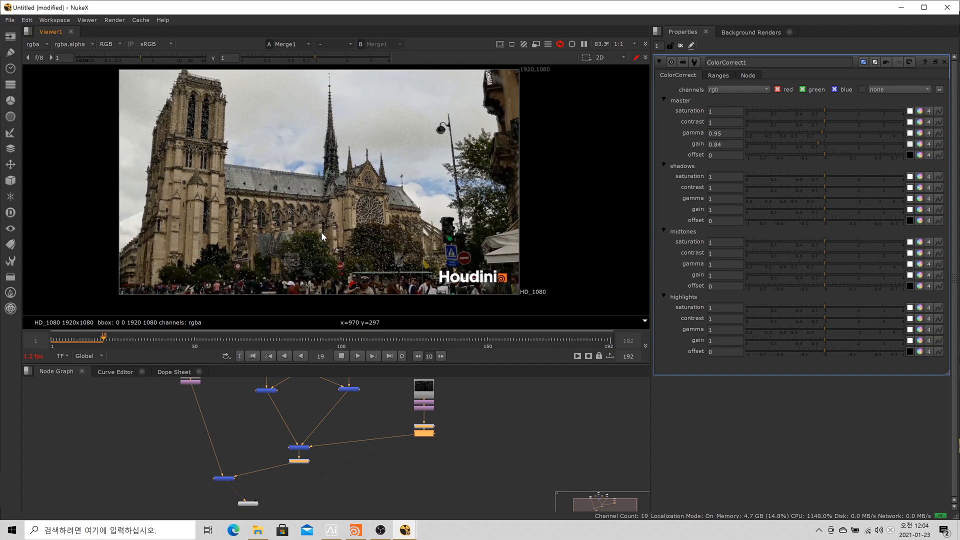
left_click(255, 355)
left_click(255, 355)
left_click(255, 355)
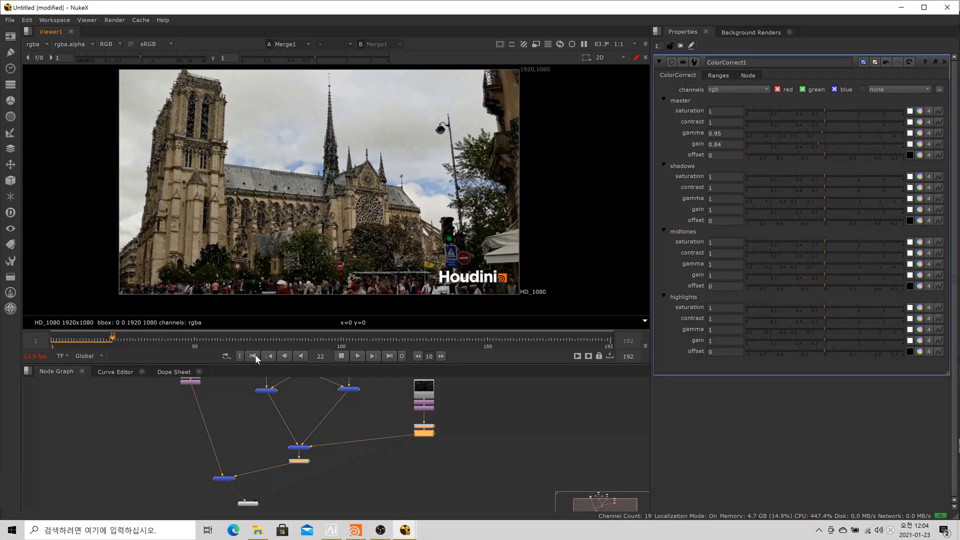
left_click(255, 355)
left_click(257, 356)
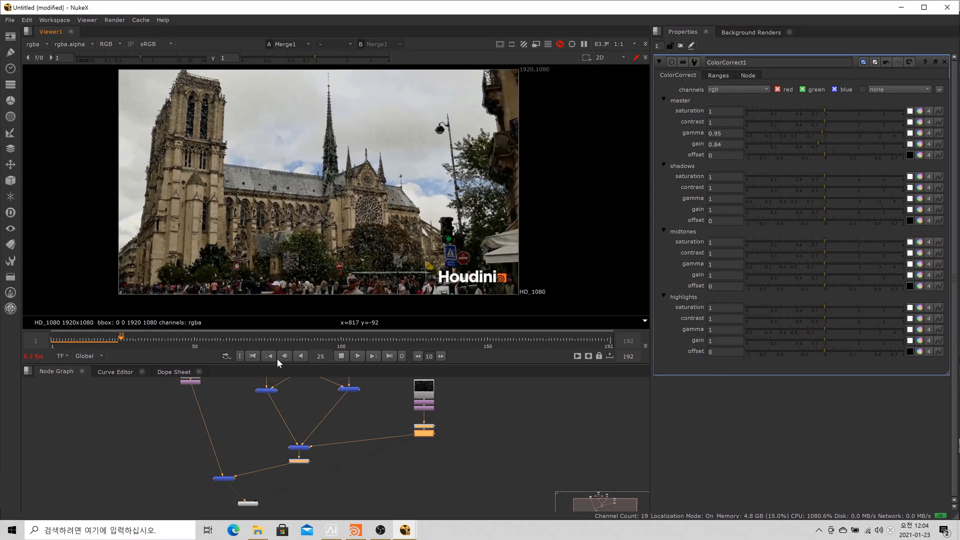
left_click(255, 357)
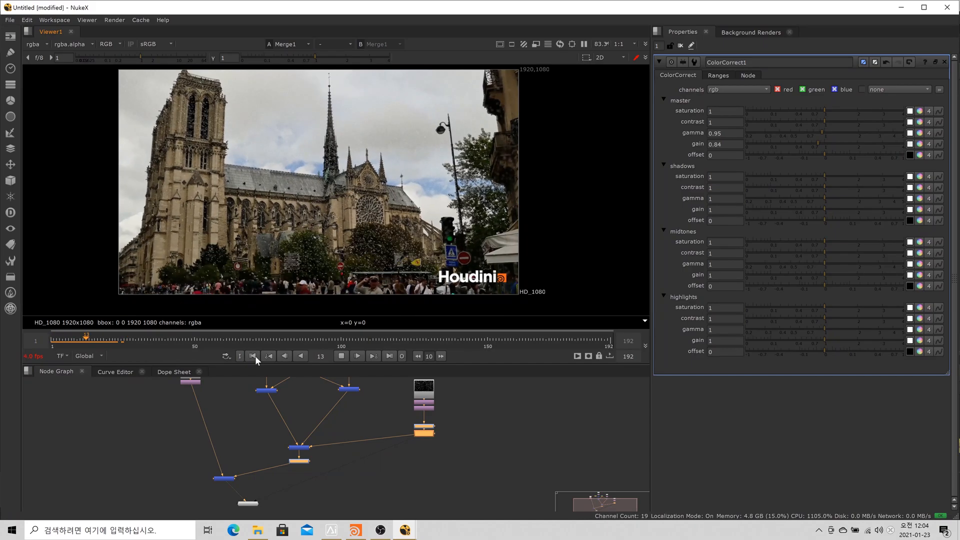
left_click(255, 356)
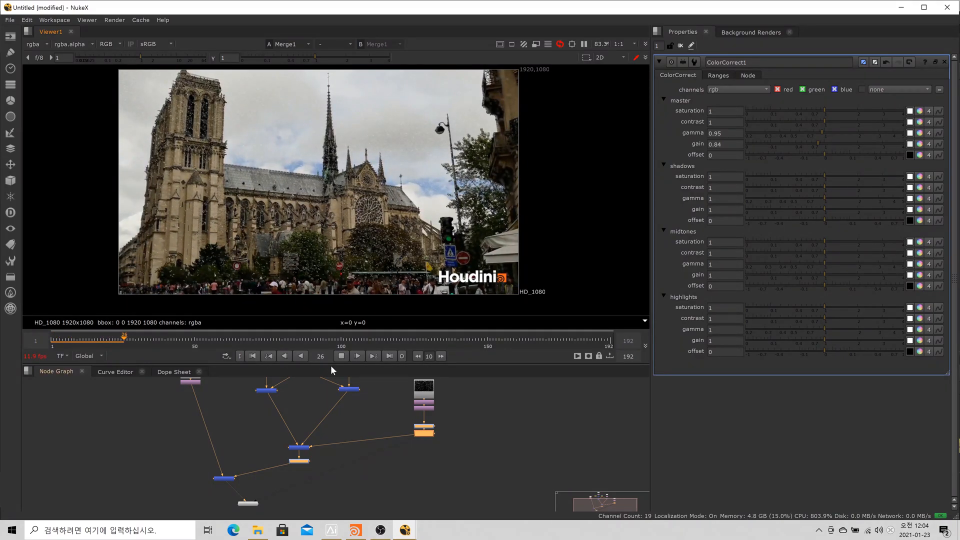
left_click(340, 355)
- Inspect the composite at frame 192, looking closely at the snow around the spire and roof
left_click(49, 343)
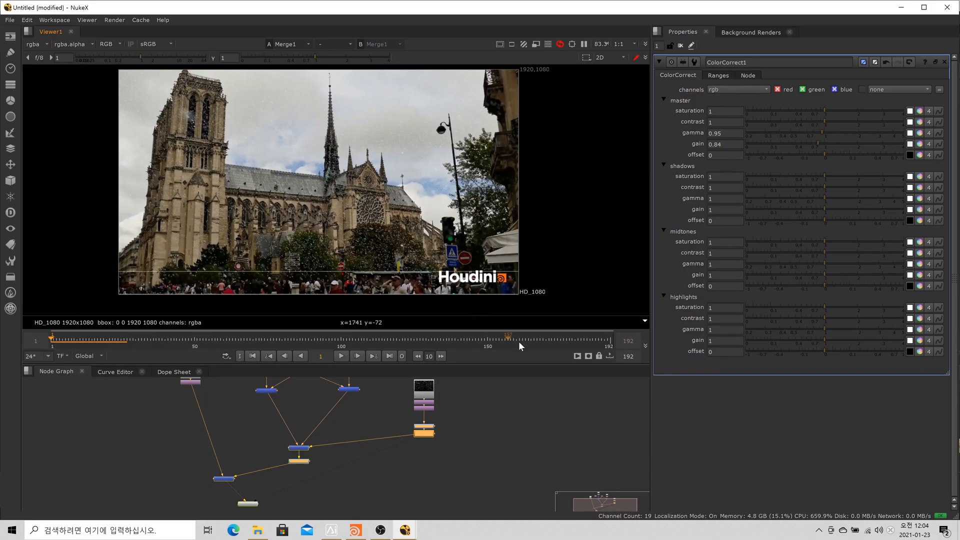
left_click(609, 341)
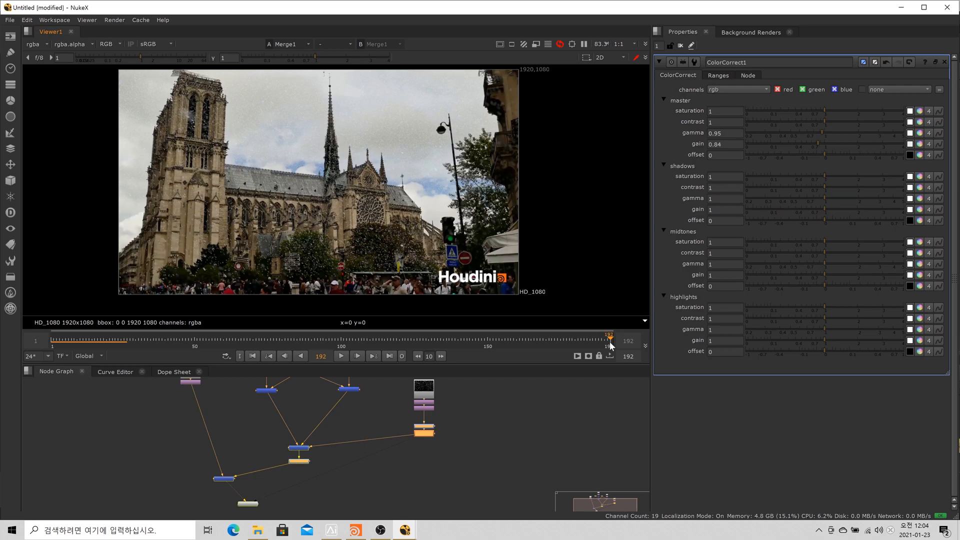
scroll(315, 176, "up", 5)
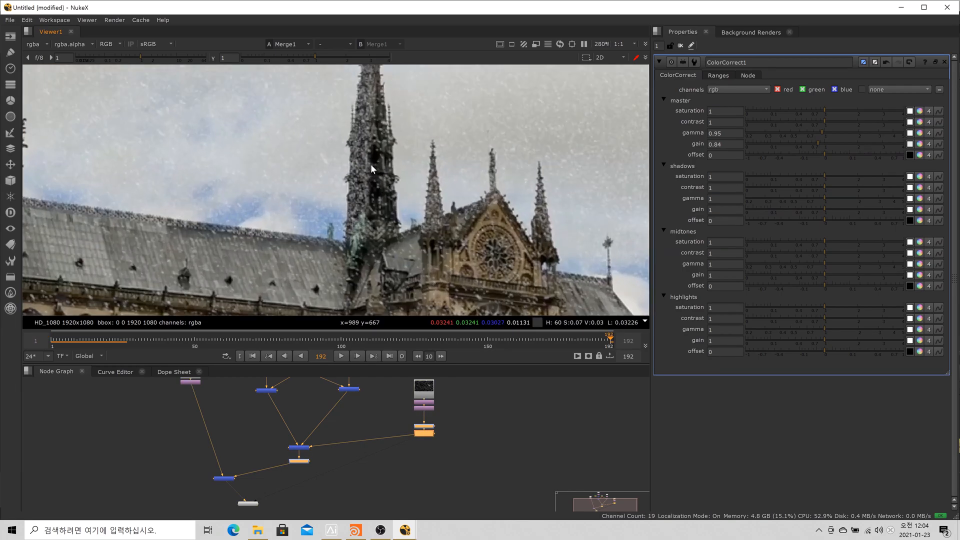
scroll(376, 173, "down", 2)
scroll(374, 183, "down", 3)
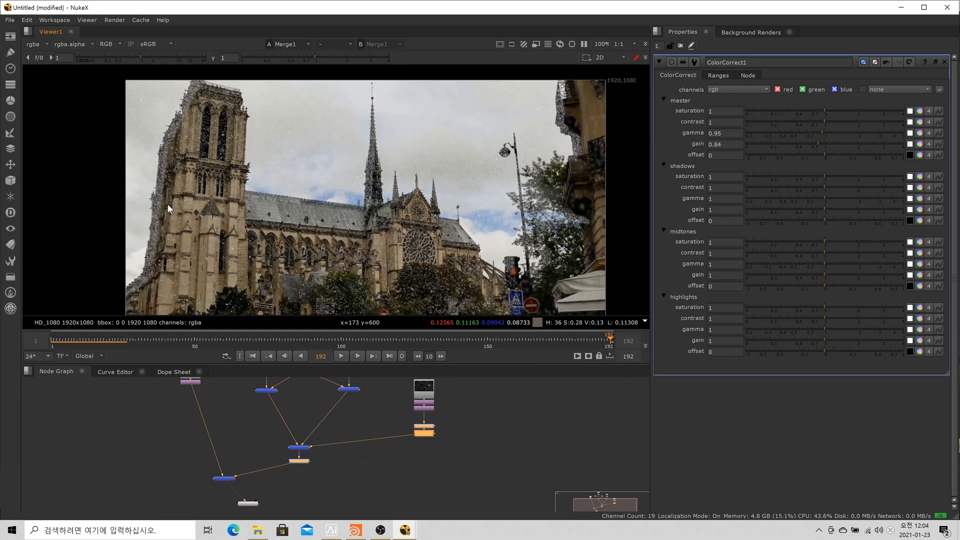
scroll(165, 172, "down", 1)
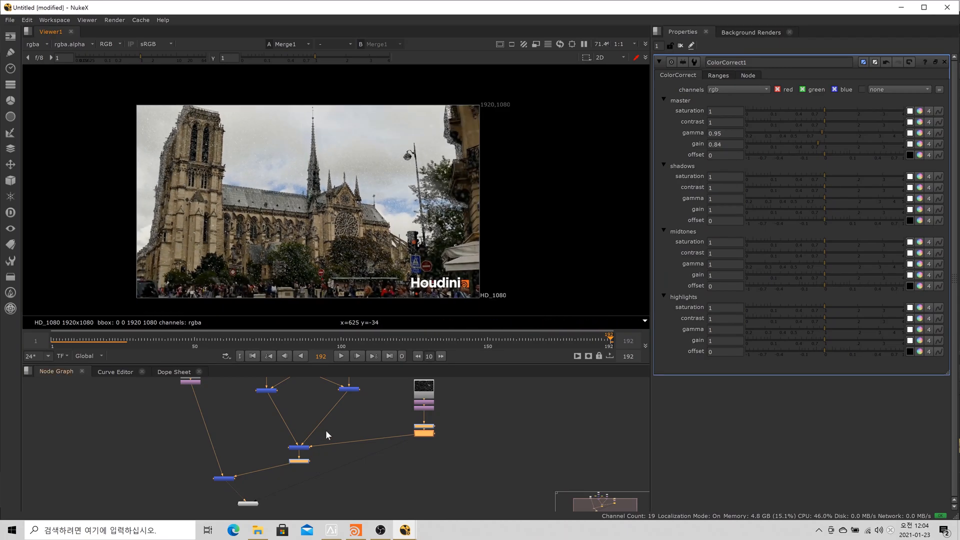
scroll(326, 430, "down", 2)
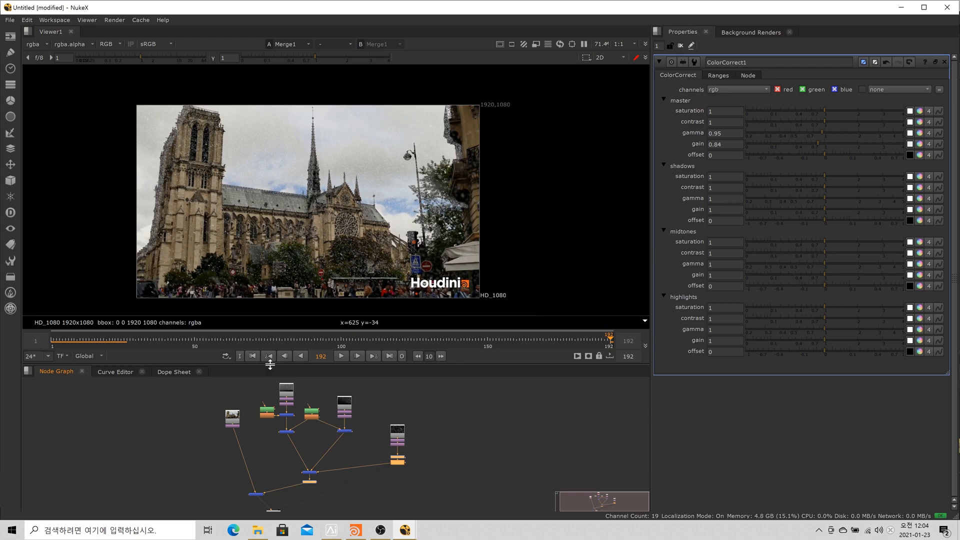
- Play the full-frame composite from frame 1 again to judge how the snow blends with the footage
left_click(253, 356)
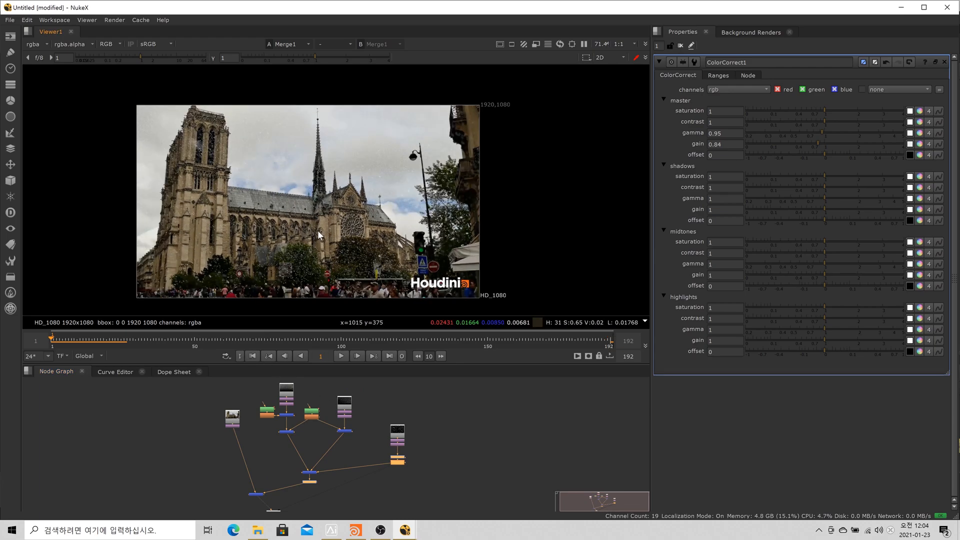
left_click(341, 356)
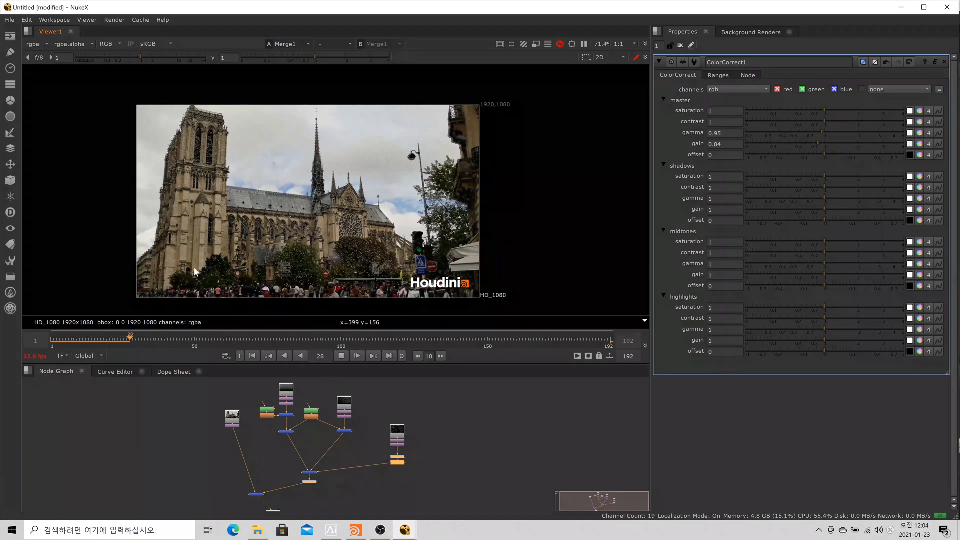
left_click(253, 356)
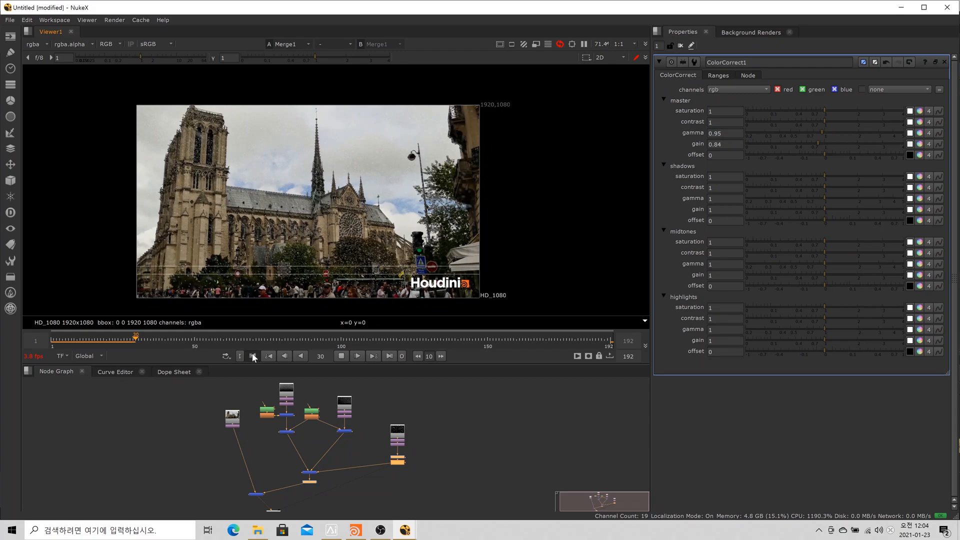
left_click(341, 357)
left_click(342, 356)
left_click(253, 356)
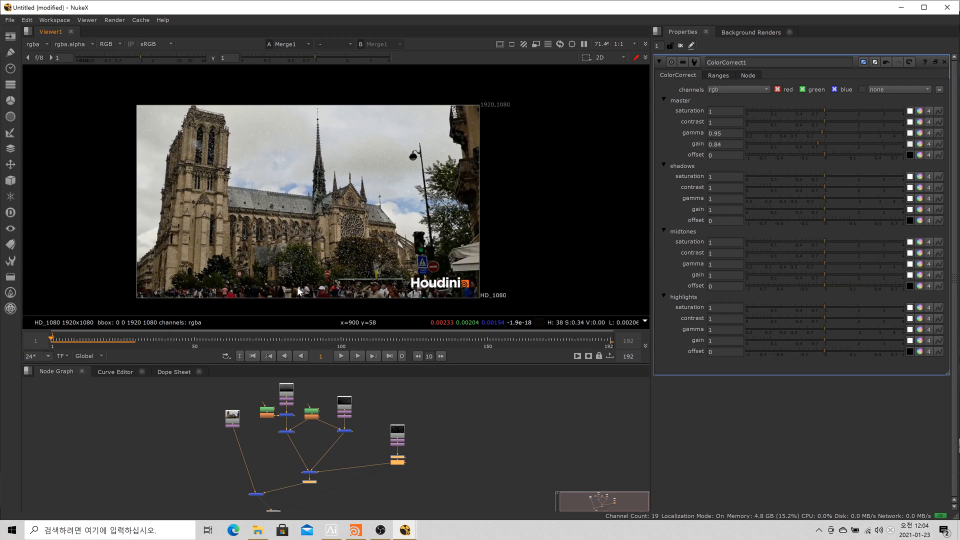
left_click_drag(382, 211, 448, 205)
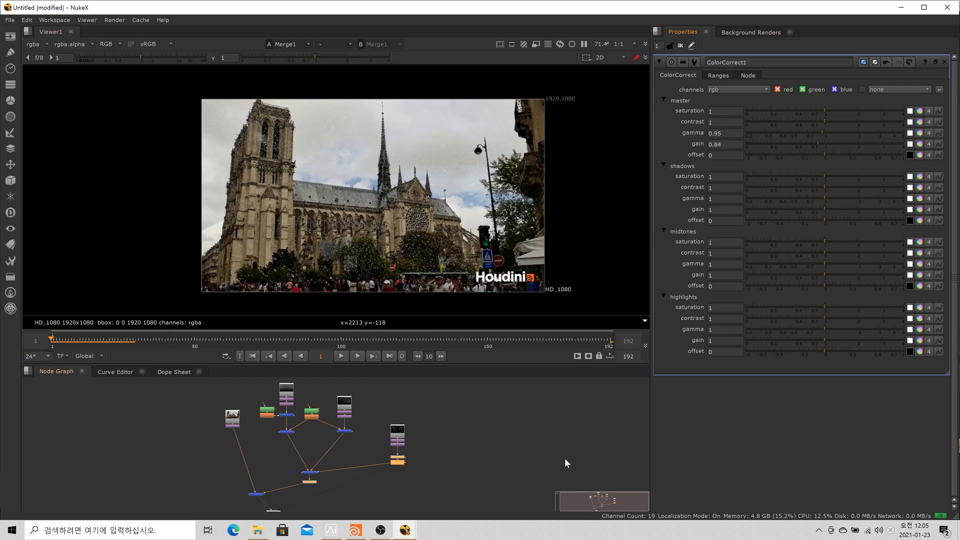
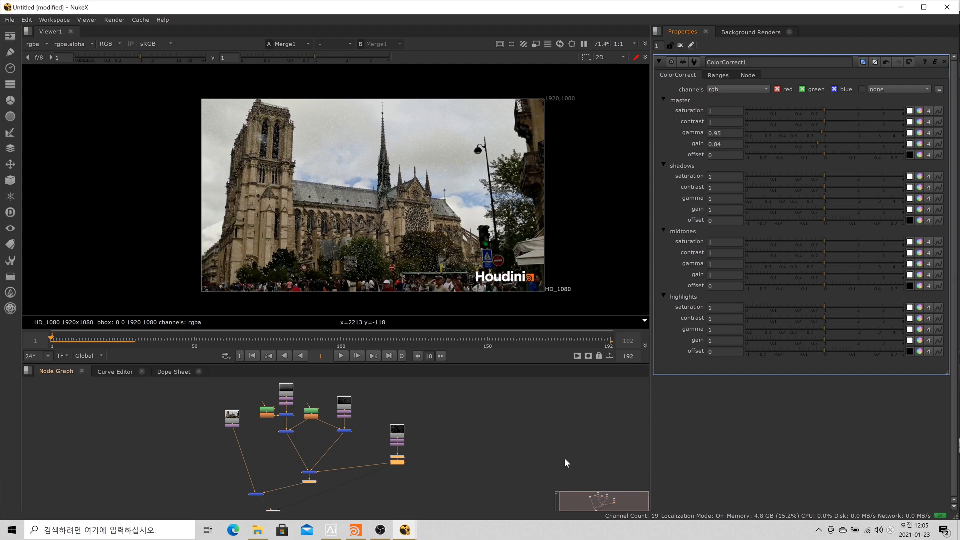
- View the Reformat1 footage alone and compare its first and last frames for camera movement
left_click(236, 424)
key("1")
left_click_drag(588, 340, 608, 339)
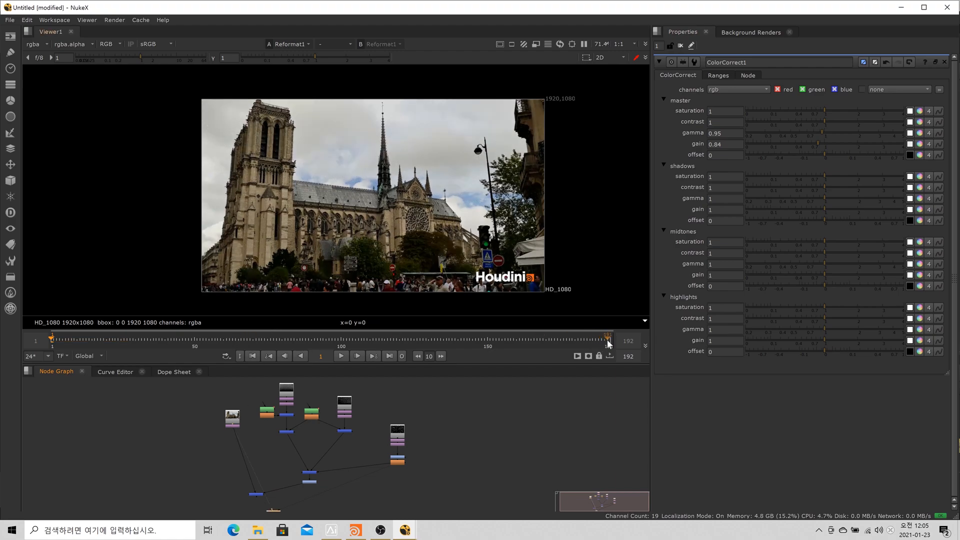
left_click(255, 355)
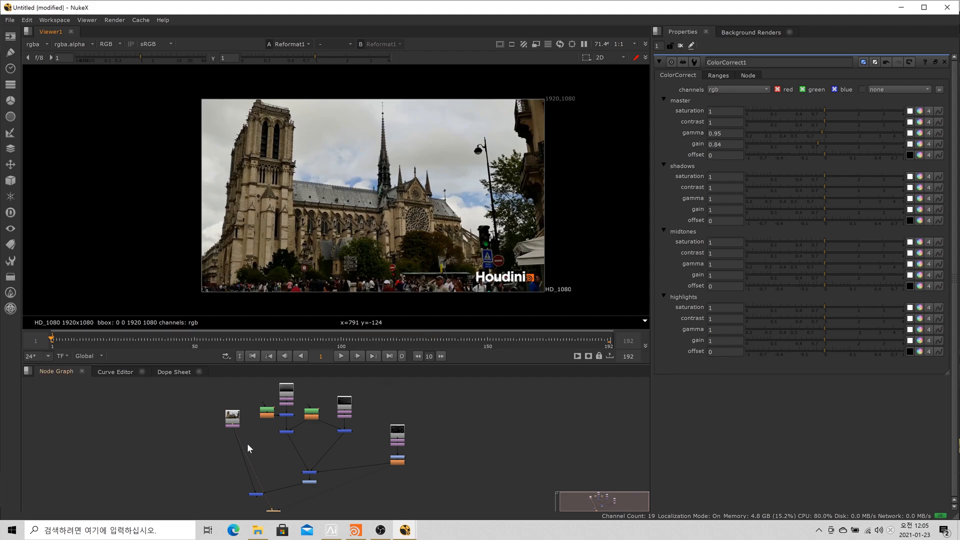
- Add a Tracker node from the Transform category in the empty space beside the cathedral footage branch
left_click_drag(251, 443, 324, 431)
scroll(305, 423, "up", 2)
key("1")
left_click(291, 428)
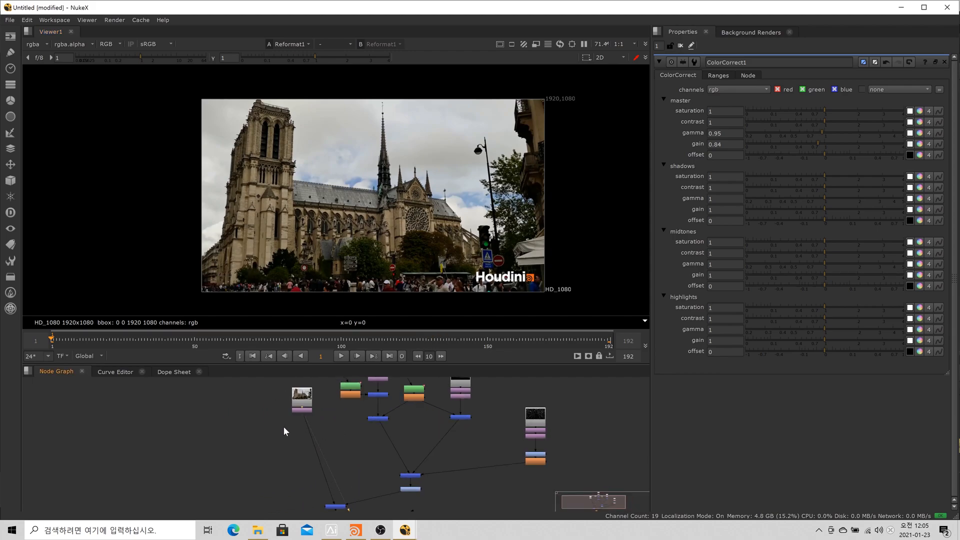
key("Tab")
type("cker")
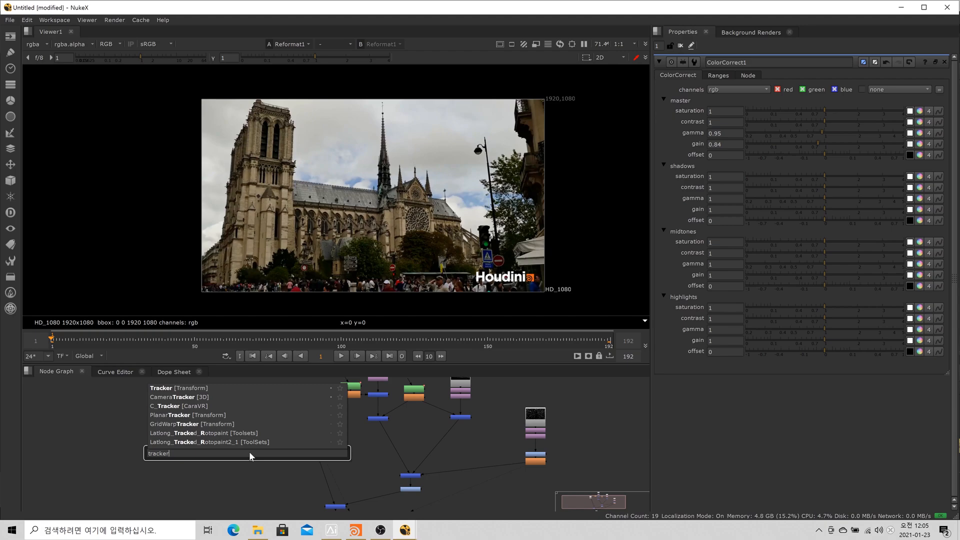
key("Down")
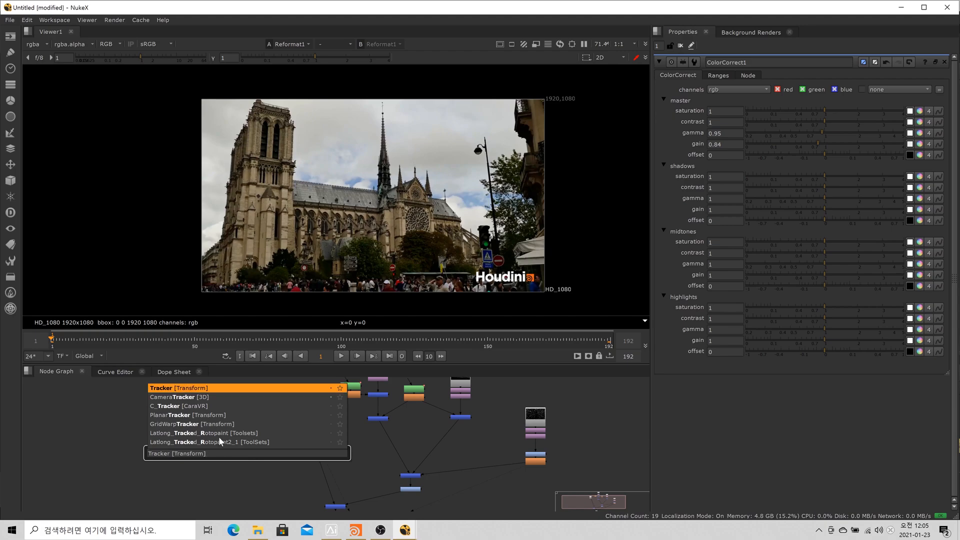
left_click(198, 392)
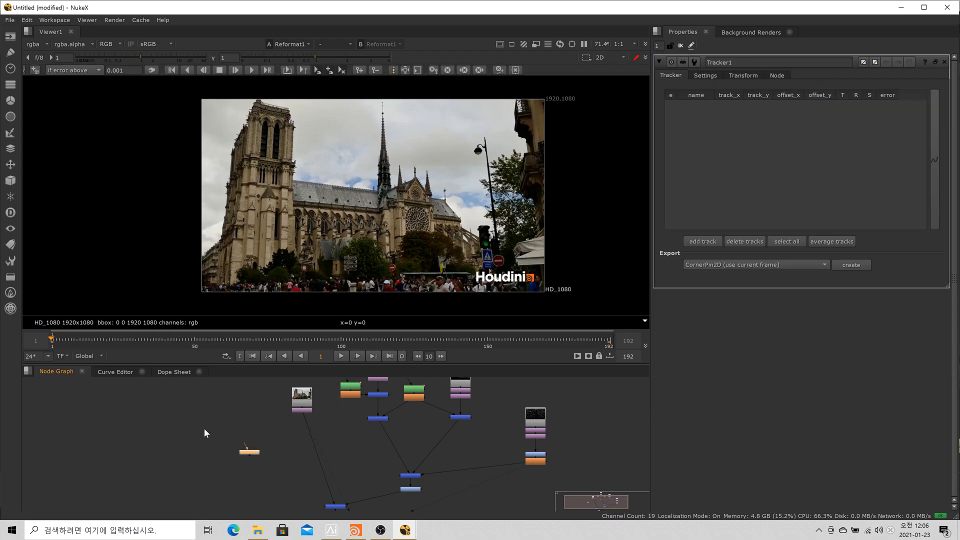
- Connect the Tracker node's input to Reformat1, view its output and add a track
scroll(262, 455, "up", 5)
left_click_drag(246, 457, 360, 392)
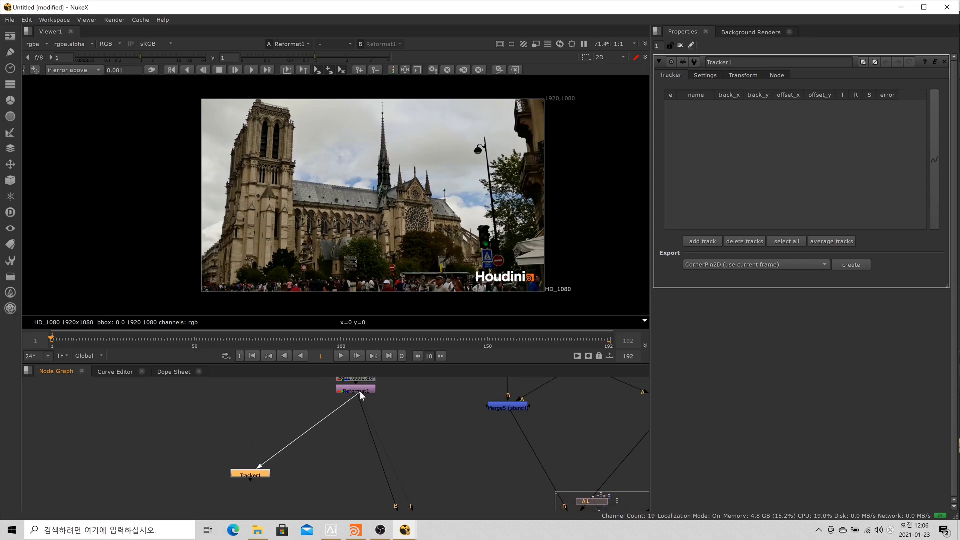
left_click_drag(259, 459, 263, 428)
key("1")
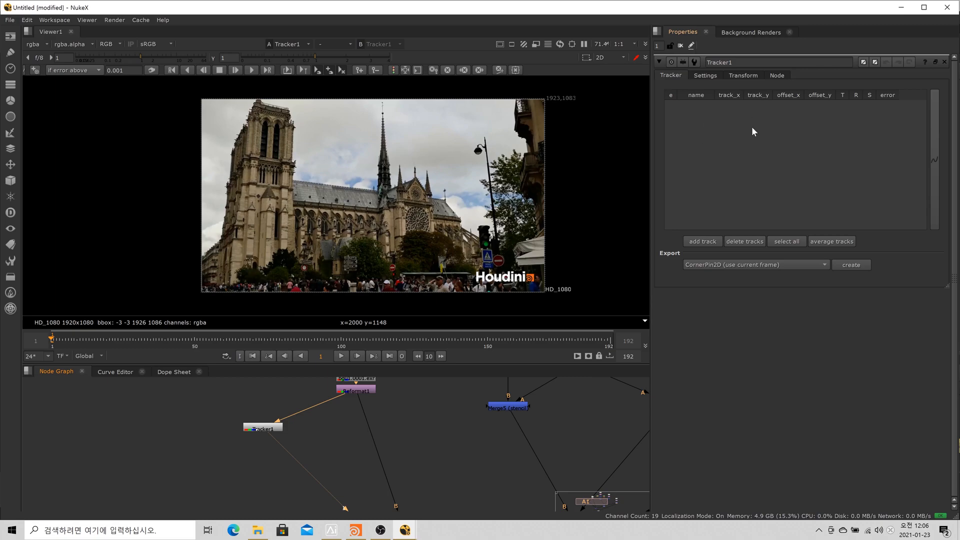
left_click(707, 244)
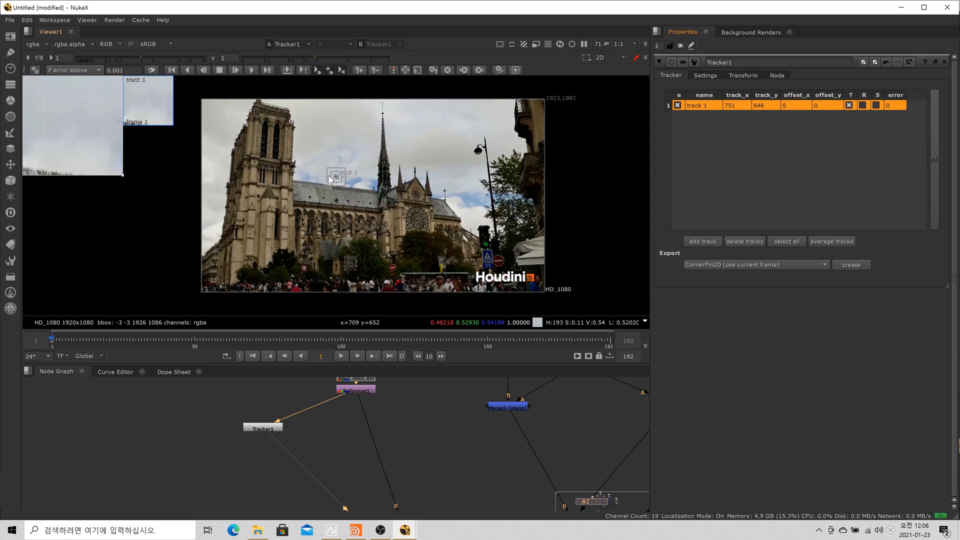
- Place track 1 on the small pointed gable of the cathedral's left tower and shrink its pattern box around the gable
scroll(331, 179, "up", 3)
left_click_drag(402, 195, 411, 202)
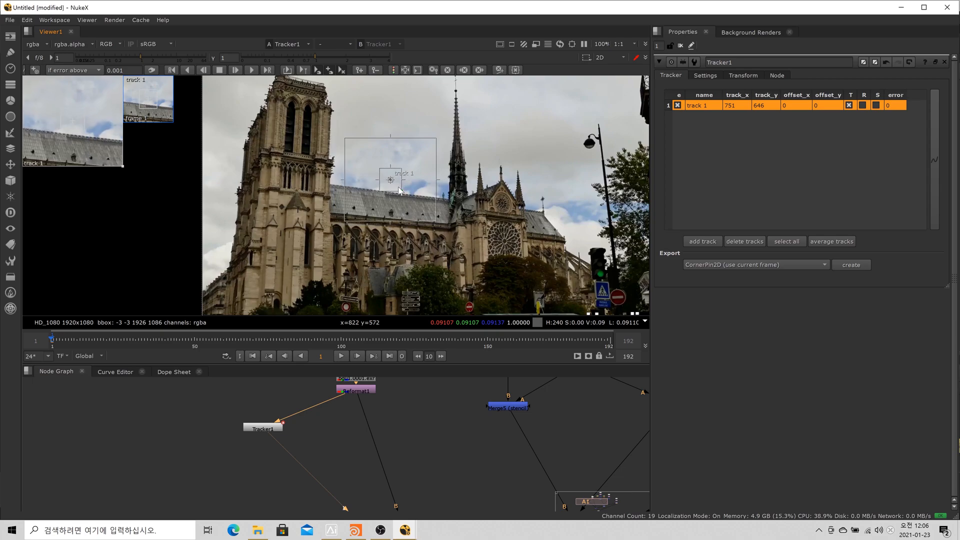
scroll(352, 220, "up", 1)
left_click_drag(399, 202, 438, 198)
scroll(466, 168, "up", 2)
left_click_drag(466, 168, 308, 244)
scroll(309, 245, "up", 3)
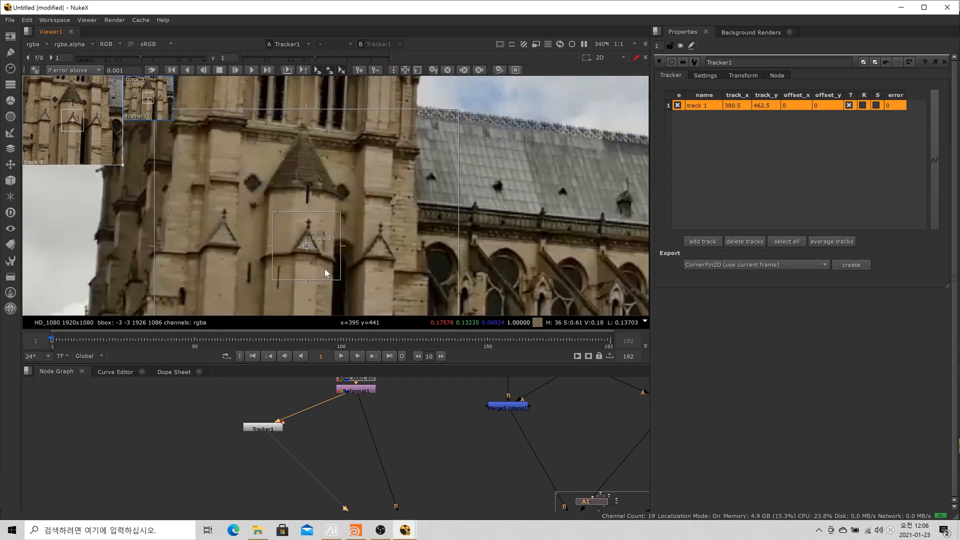
left_click_drag(341, 280, 310, 239)
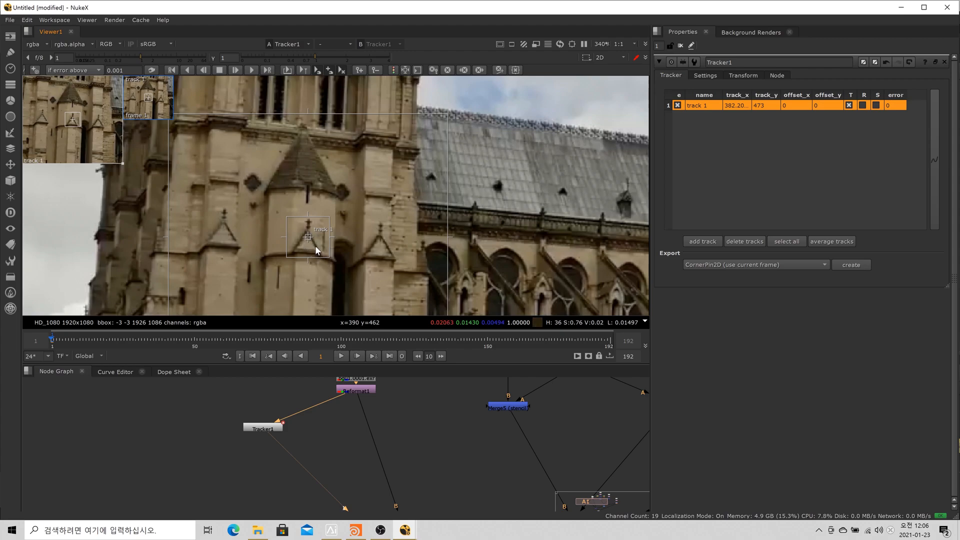
- Shrink track 1's search area to a small margin around its pattern box on the tower gable
scroll(315, 245, "down", 4)
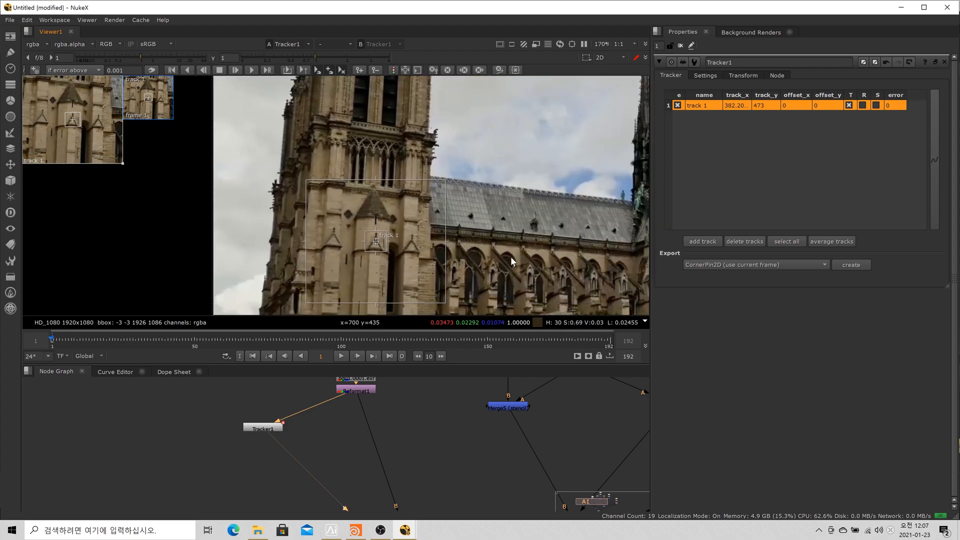
scroll(511, 257, "down", 5)
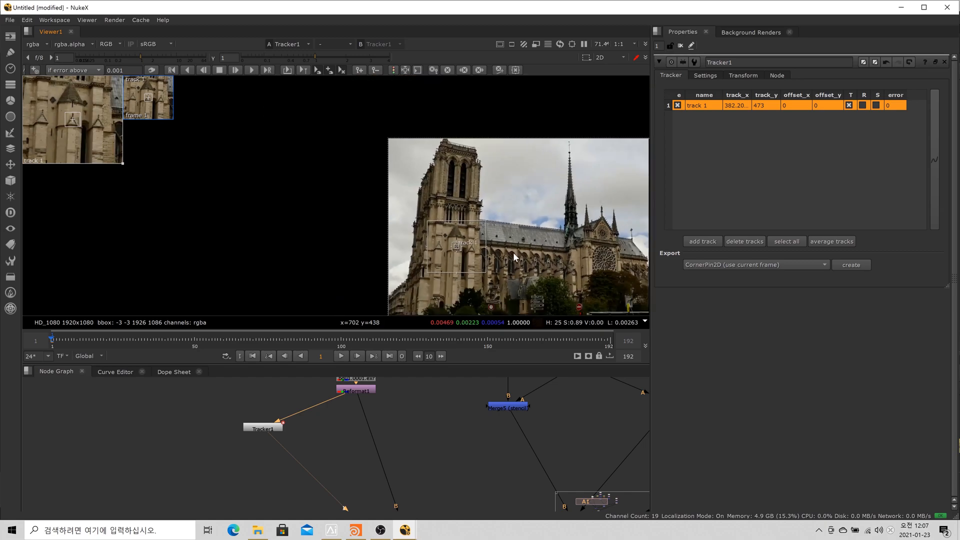
scroll(428, 239, "up", 4)
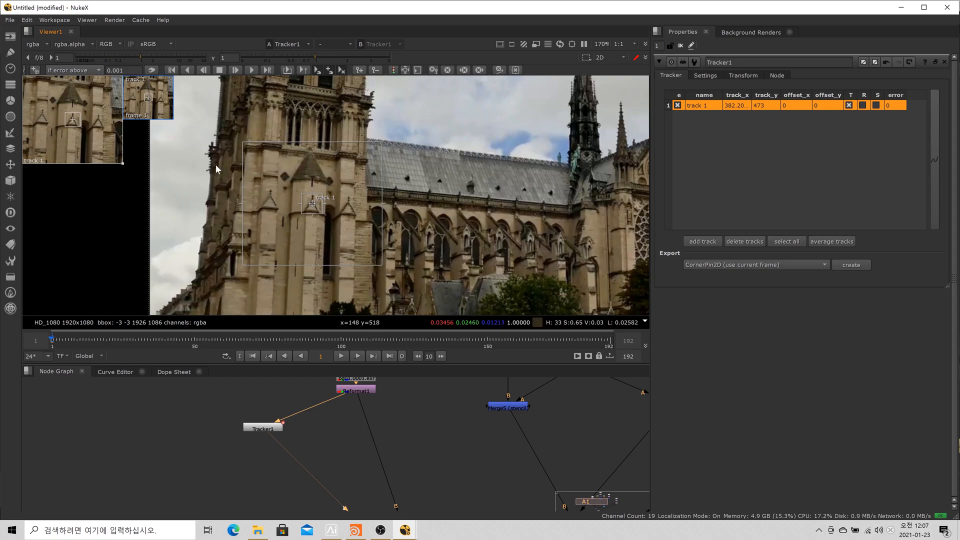
scroll(305, 196, "up", 2)
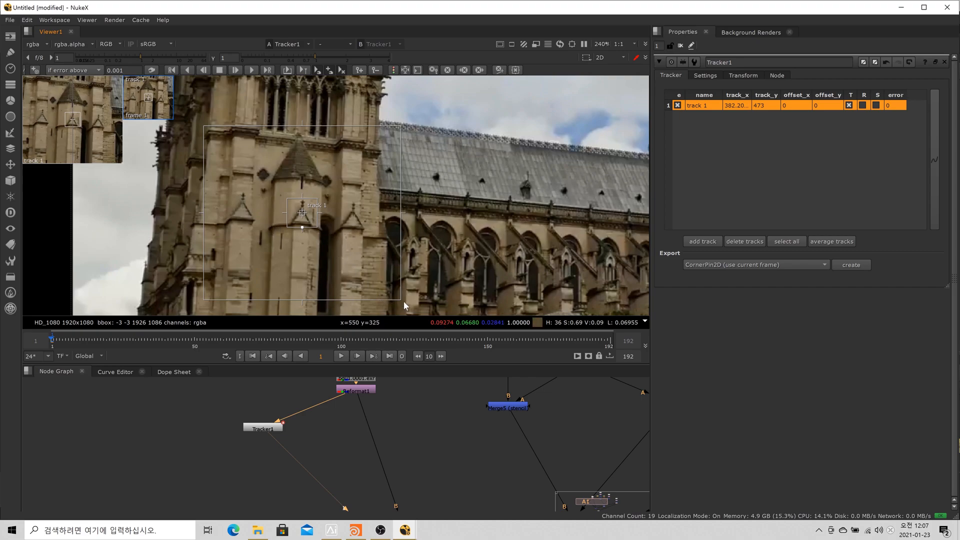
left_click_drag(401, 298, 330, 239)
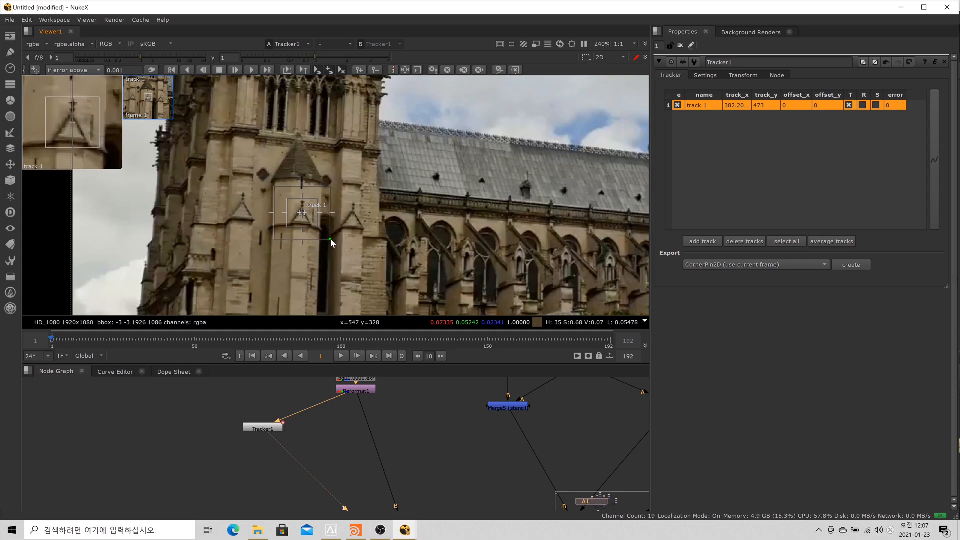
- Step forward a few frames to see how the gable moves inside track 1's boxes, and return to frame 1
left_click(358, 355)
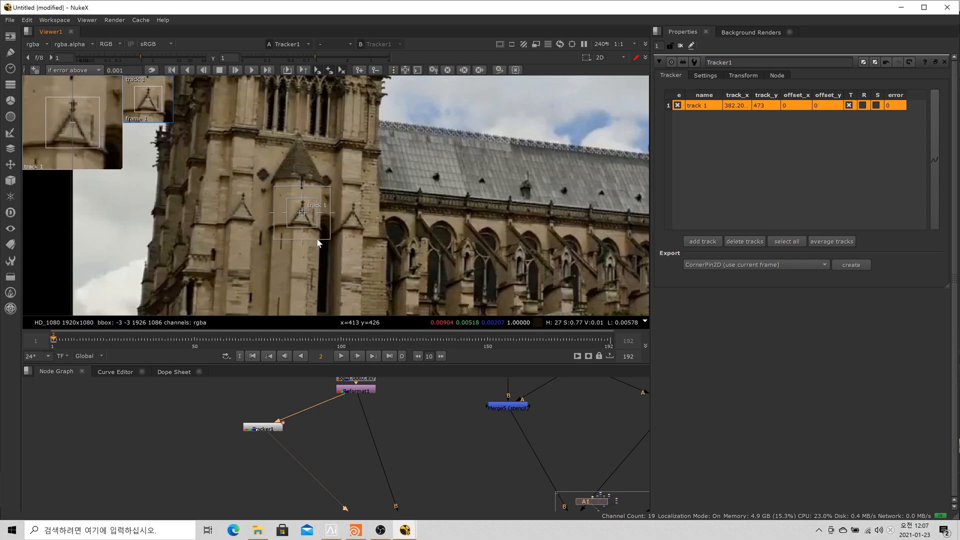
left_click(358, 357)
left_click(358, 356)
left_click(358, 356)
left_click(358, 356)
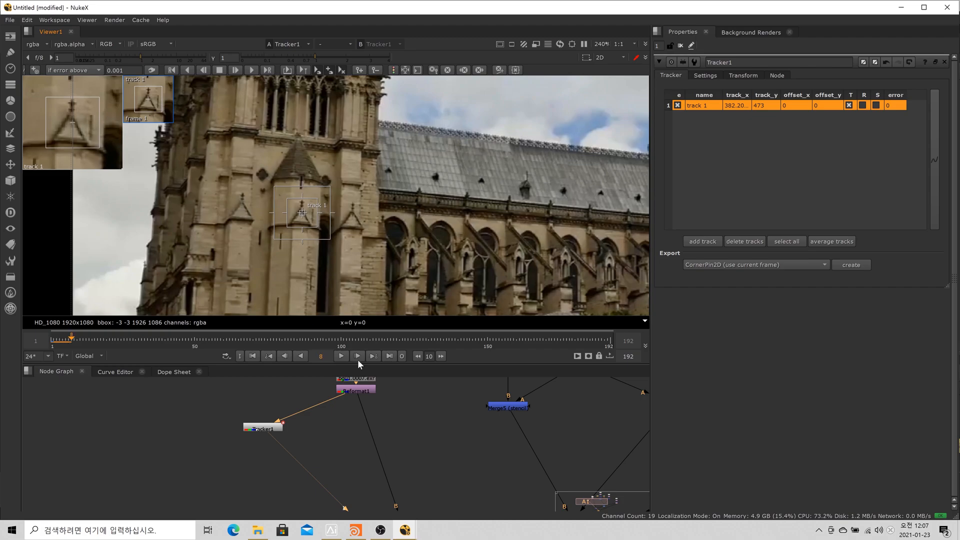
left_click(358, 356)
left_click(359, 356)
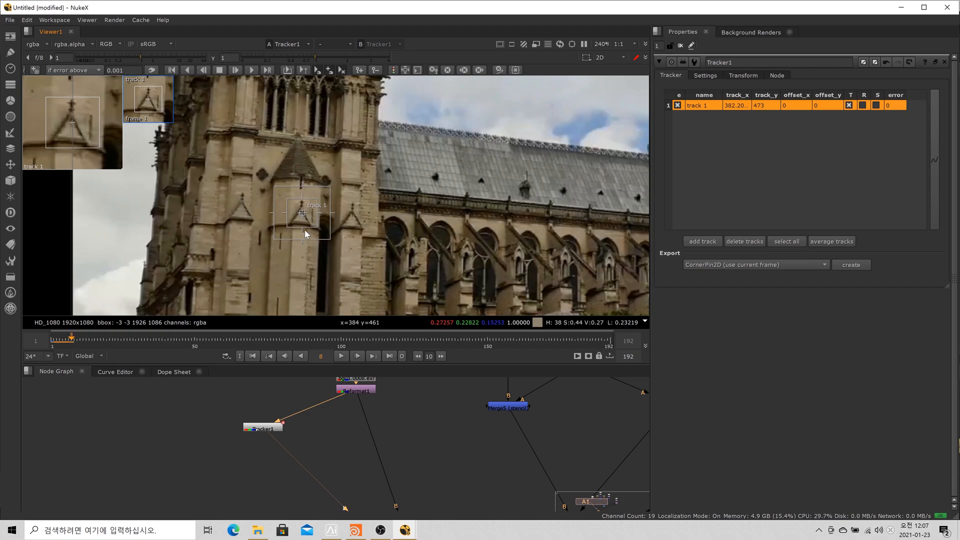
left_click(253, 356)
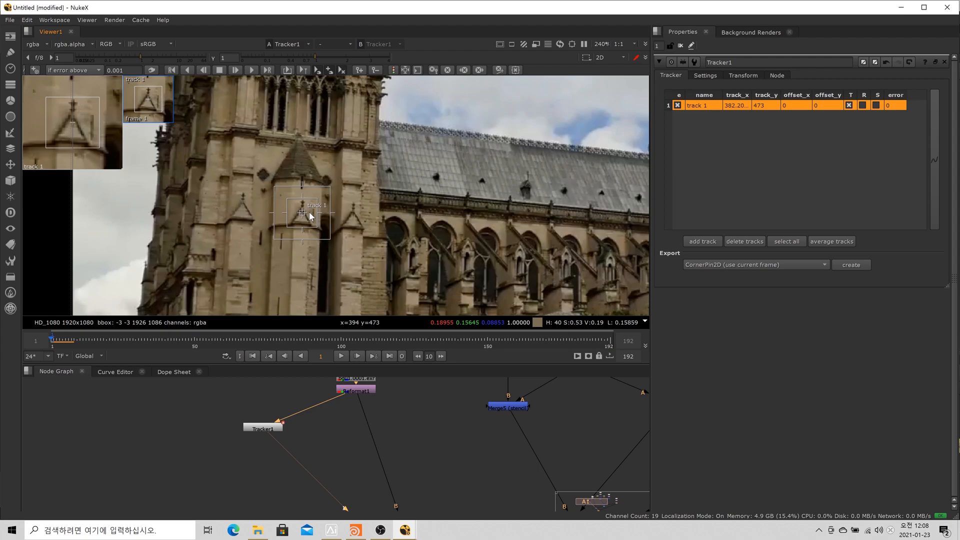
- Slightly widen track 1's search area around the gable and track it forward from frame 1 to frame 192
scroll(361, 195, "down", 2)
scroll(351, 211, "up", 2)
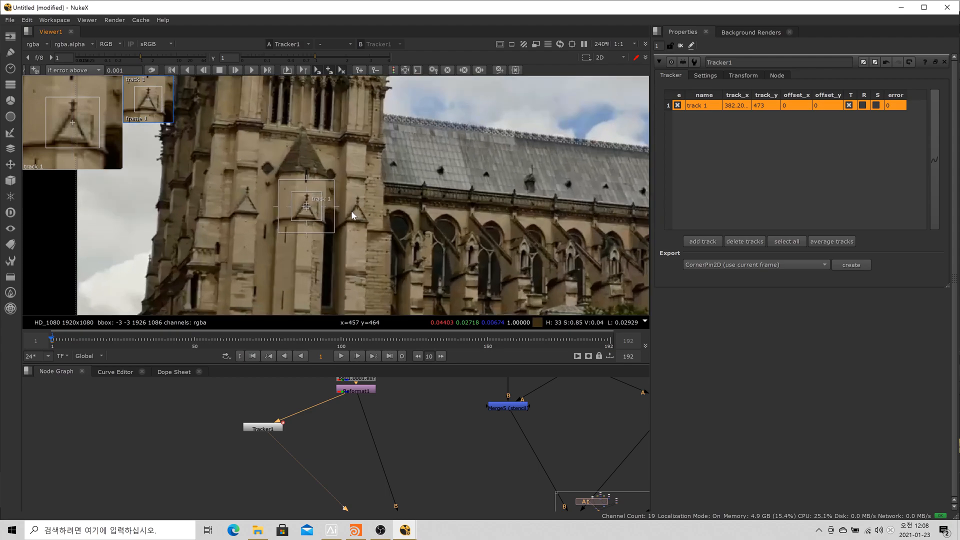
scroll(350, 240, "down", 3)
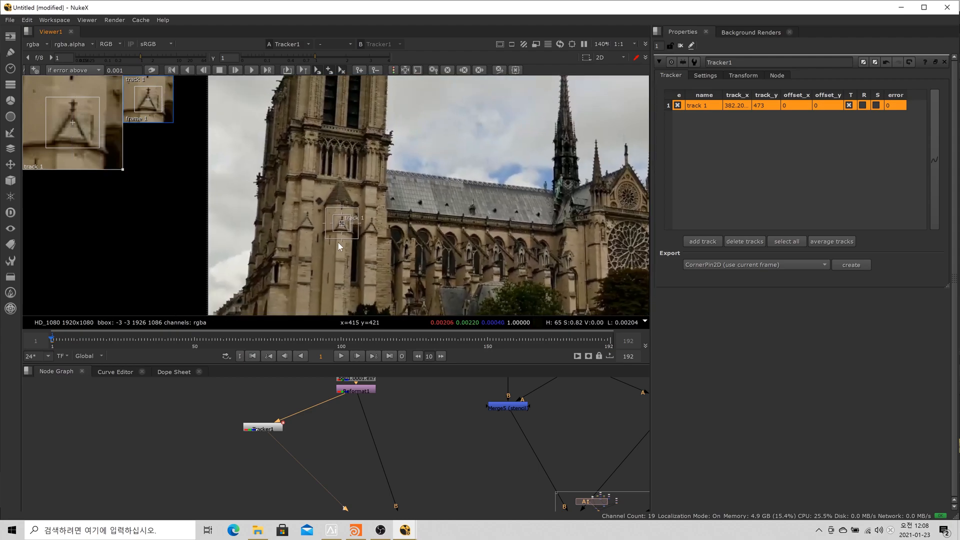
scroll(365, 229, "up", 3)
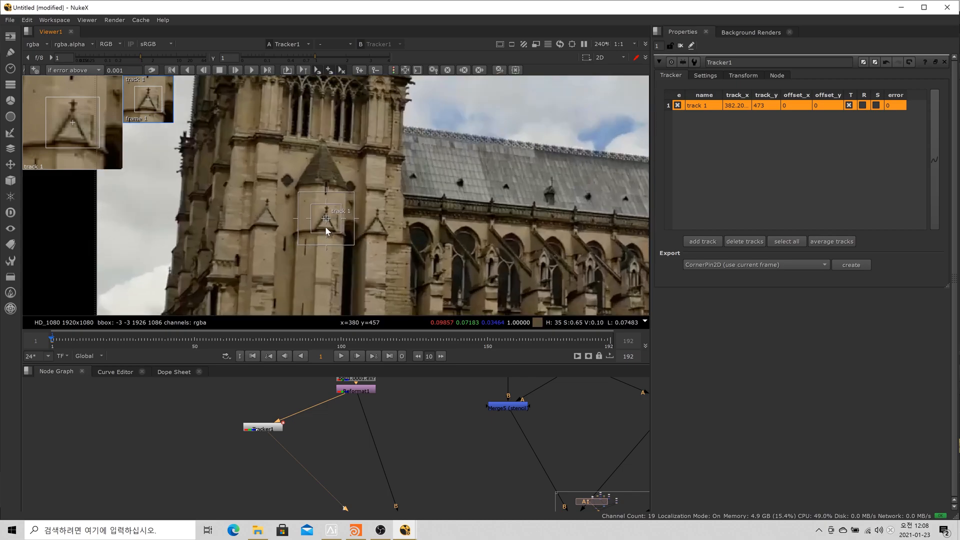
scroll(371, 221, "down", 2)
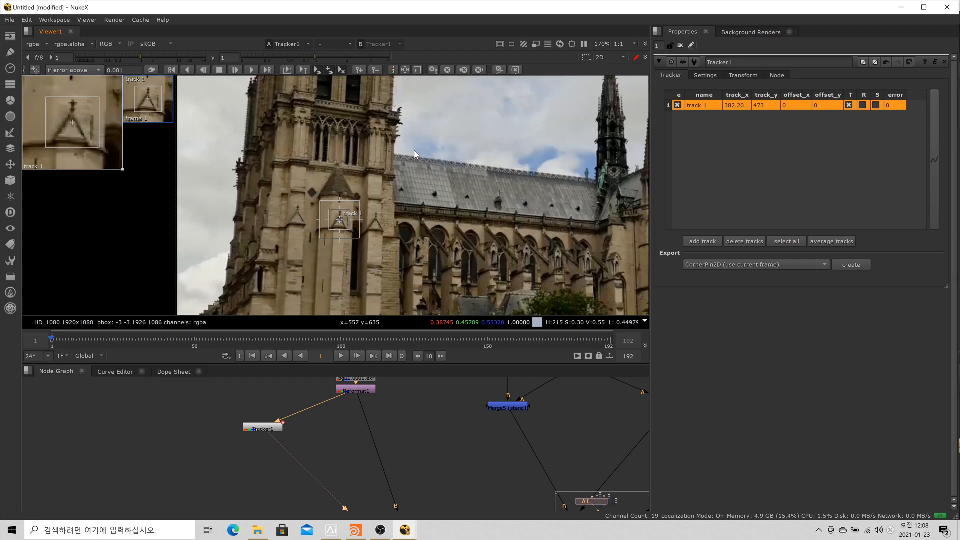
scroll(265, 241, "up", 2)
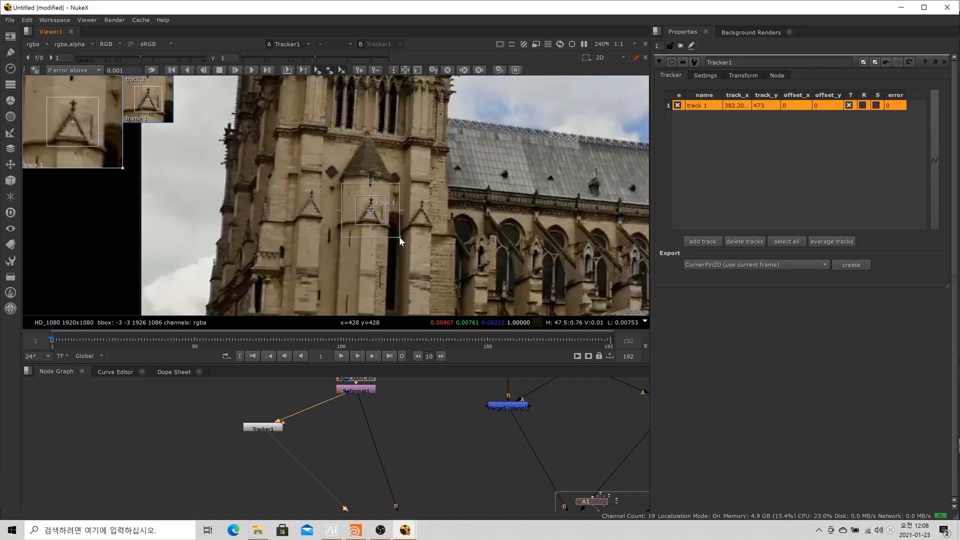
left_click(345, 219)
left_click_drag(345, 220, 335, 185)
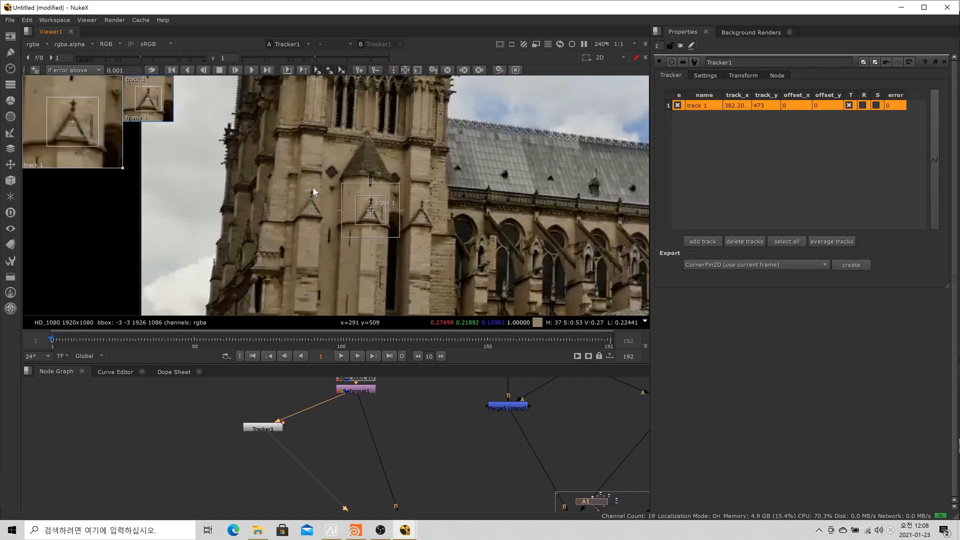
left_click(250, 70)
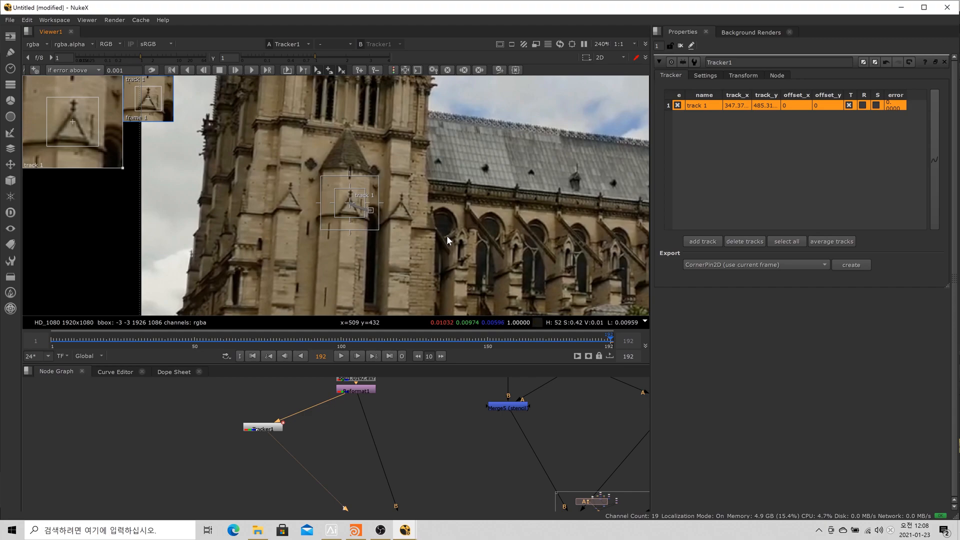
- Add a second track over the nave's arched windows at frame 192 and realign it to the same windows at frame 1
scroll(430, 230, "down", 3)
scroll(428, 226, "down", 3)
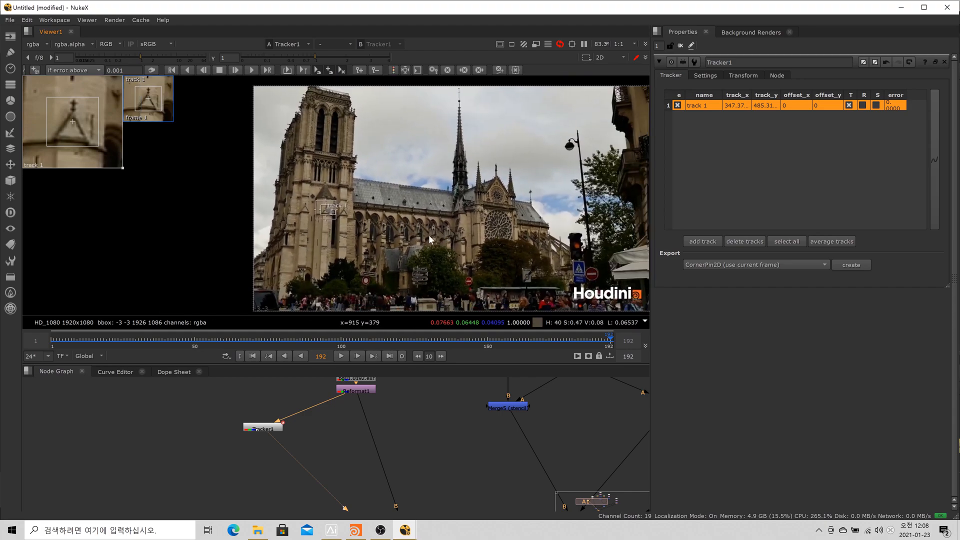
left_click(703, 242)
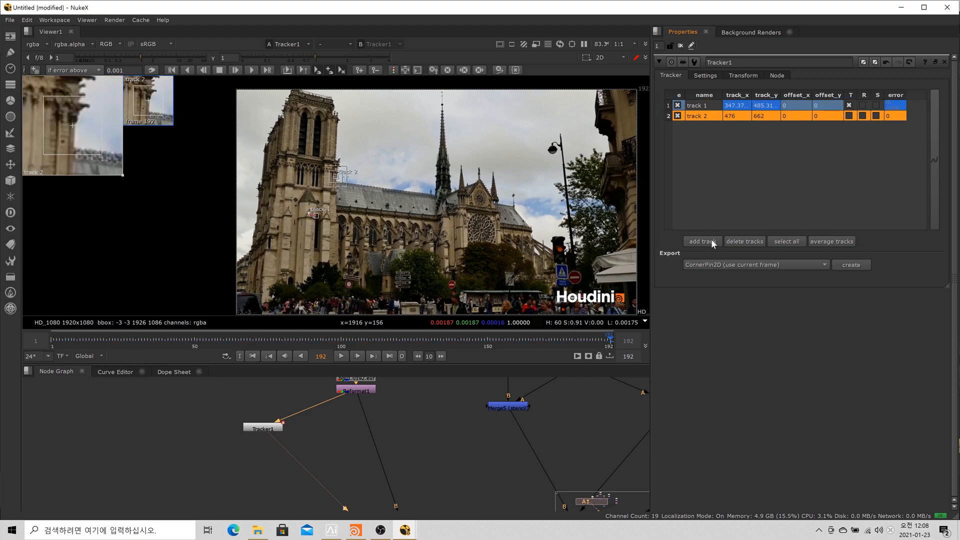
scroll(369, 181, "up", 3)
scroll(312, 194, "up", 2)
left_click_drag(360, 215, 400, 171)
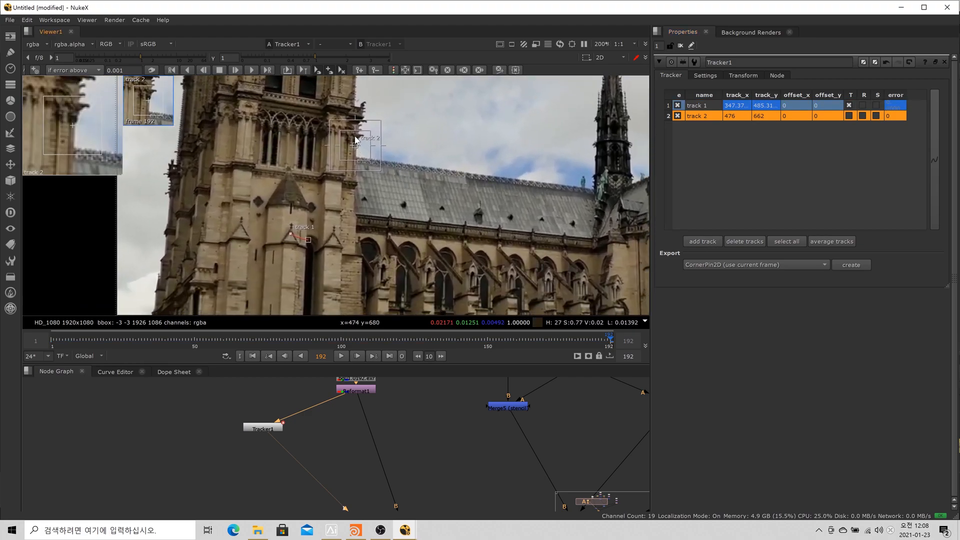
left_click_drag(355, 145, 531, 311)
scroll(553, 255, "down", 3)
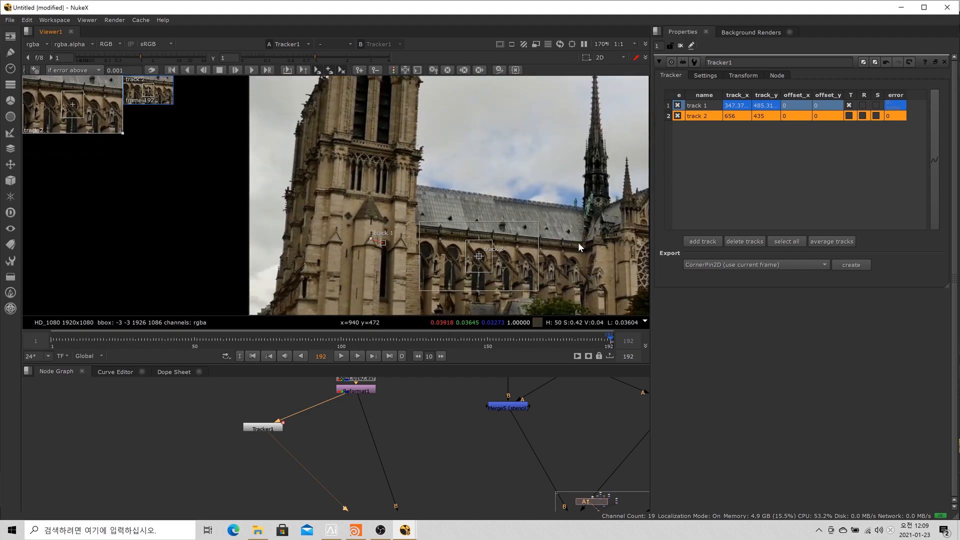
scroll(578, 245, "up", 2)
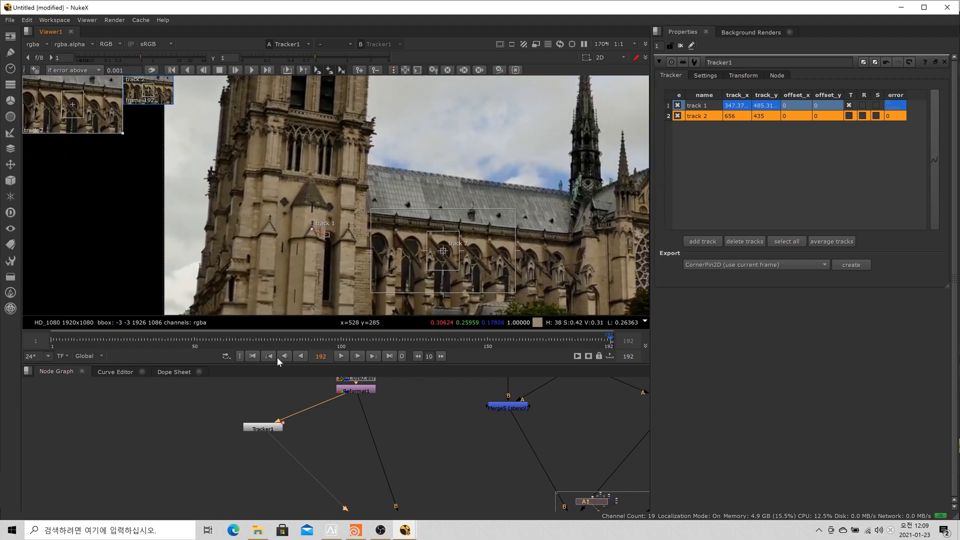
left_click(253, 356)
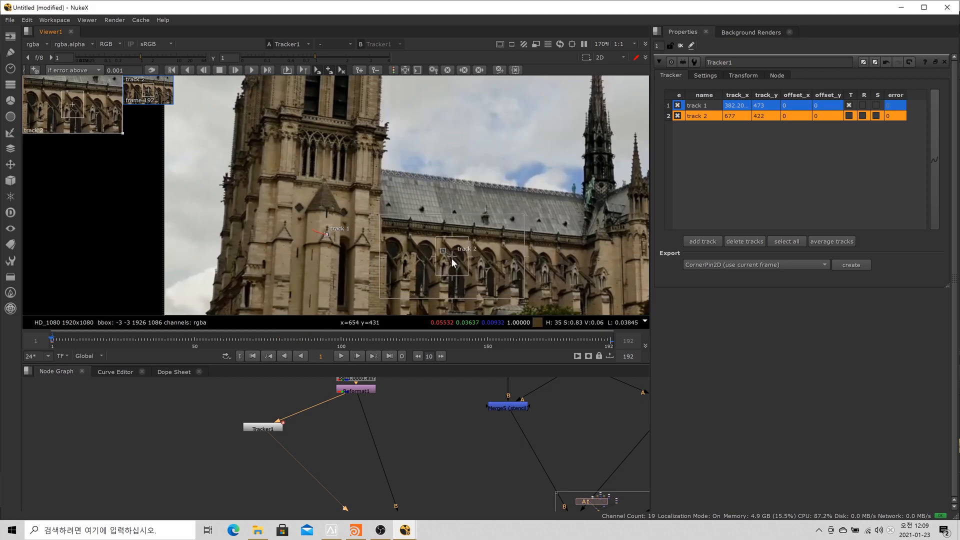
left_click_drag(455, 260, 458, 259)
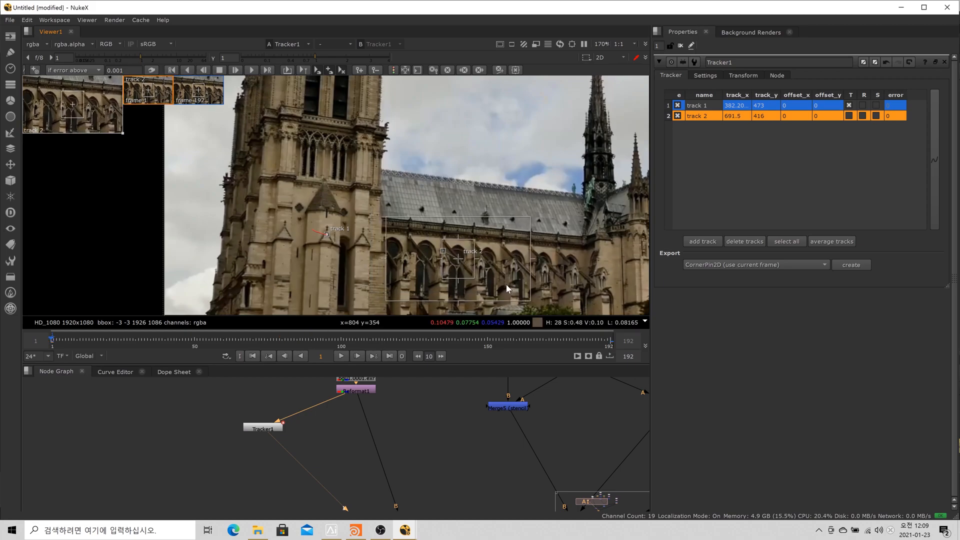
- Try to track the second track forward from frame 1, and cancel the tracking partway
left_click(251, 71)
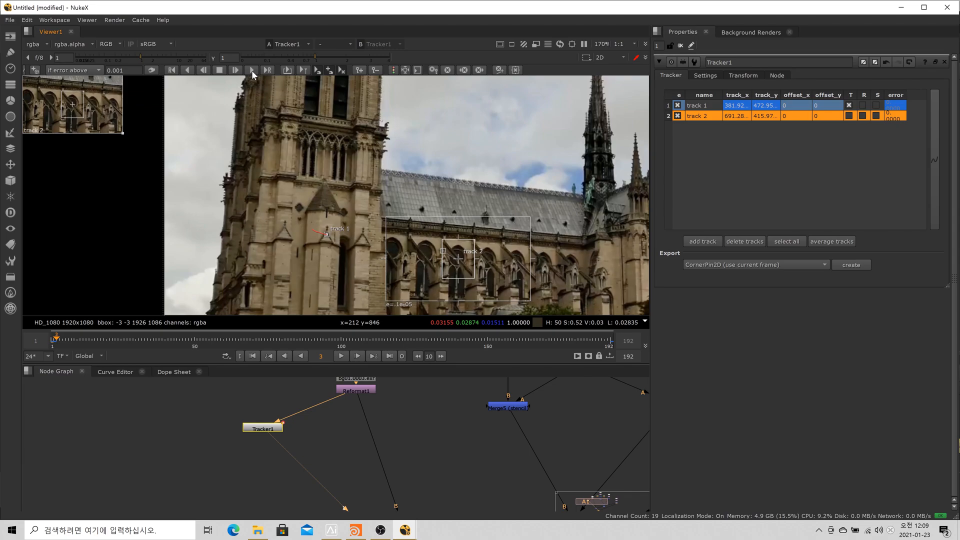
key("v")
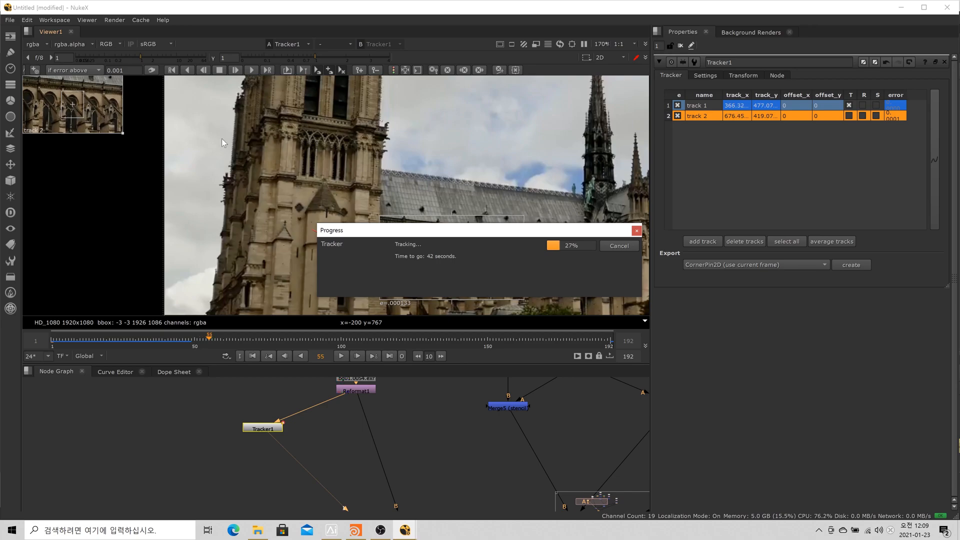
left_click(619, 245)
- Return to frame 1, clear track 2's animation forward of that frame and delete the track
left_click_drag(205, 338, 50, 346)
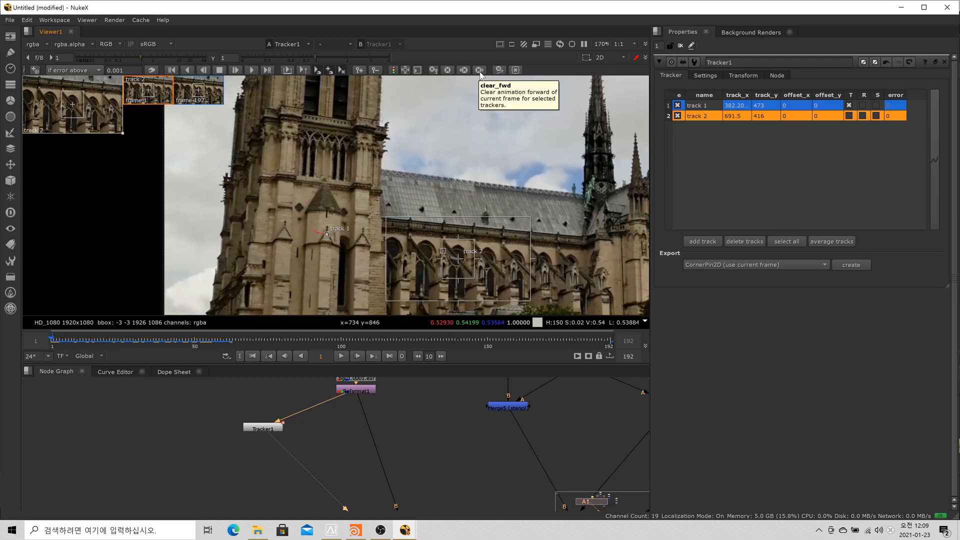
left_click(480, 71)
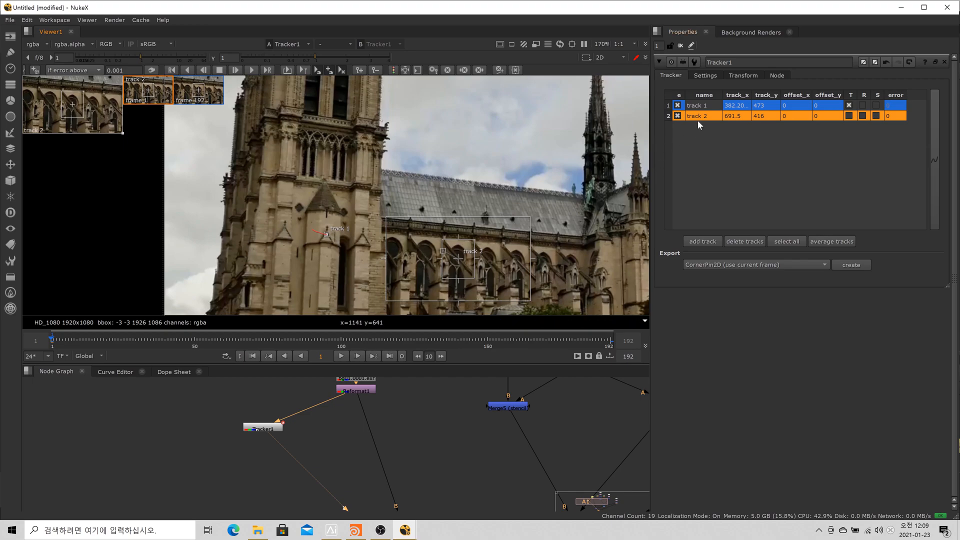
left_click(750, 240)
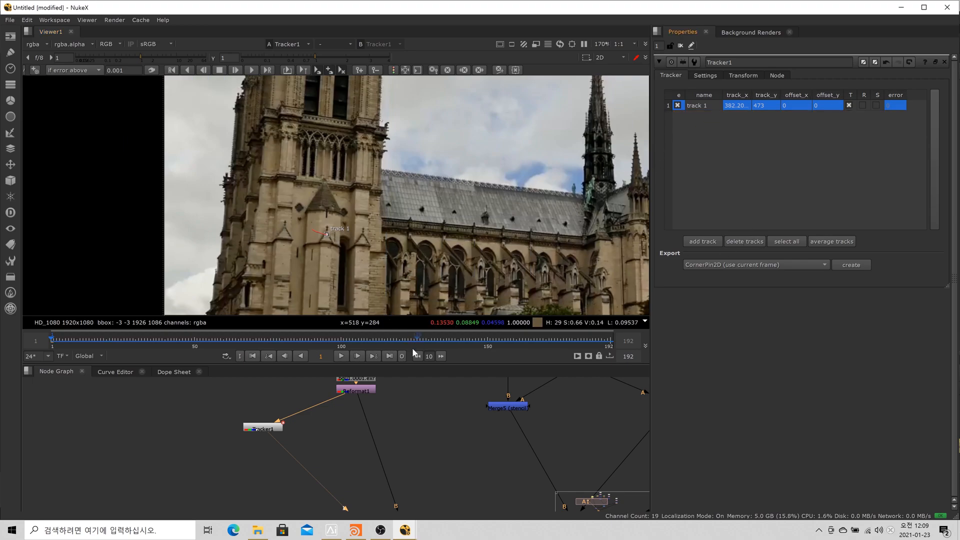
- Add a new track on the small rose window in the transept gable at about 1200, 551, and fit its boxes around the window
scroll(410, 250, "down", 8)
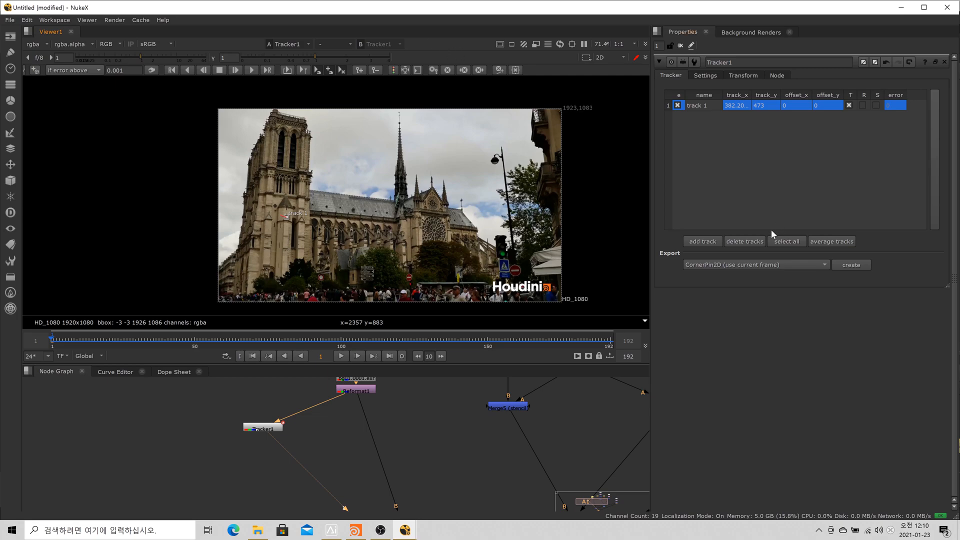
scroll(323, 230, "up", 3)
scroll(329, 228, "down", 3)
left_click_drag(343, 228, 289, 216)
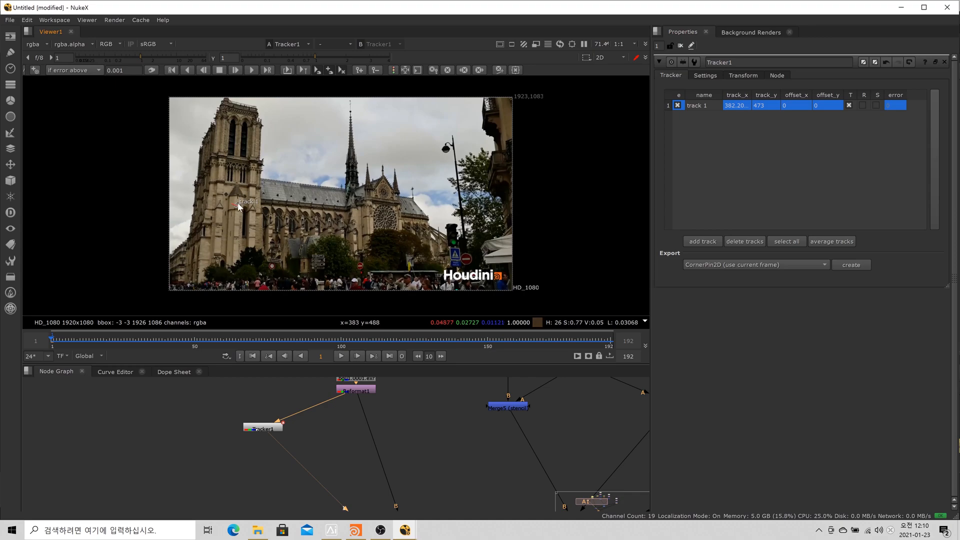
left_click(705, 242)
scroll(422, 186, "up", 3)
left_click_drag(281, 176, 350, 189)
scroll(358, 200, "up", 5)
left_click(386, 218)
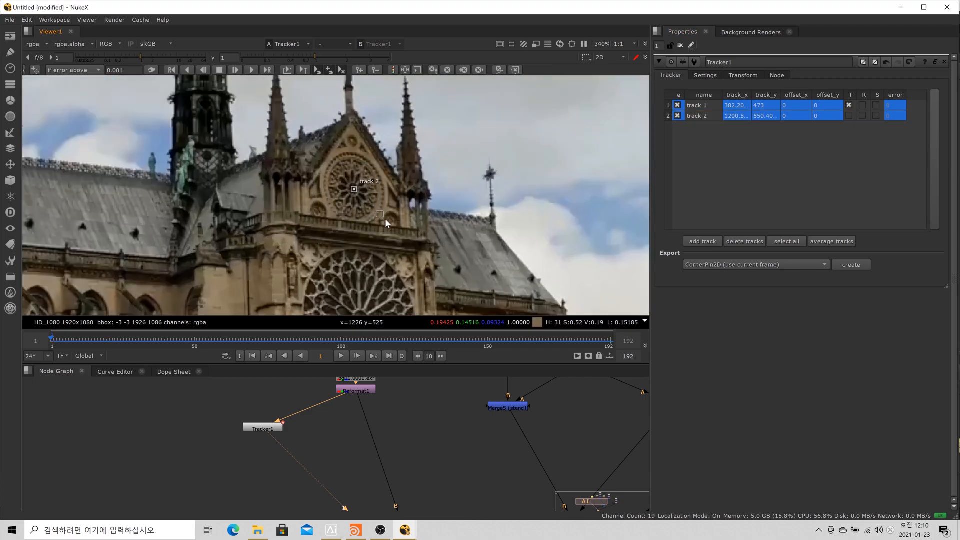
left_click(358, 191)
left_click_drag(387, 223, 386, 225)
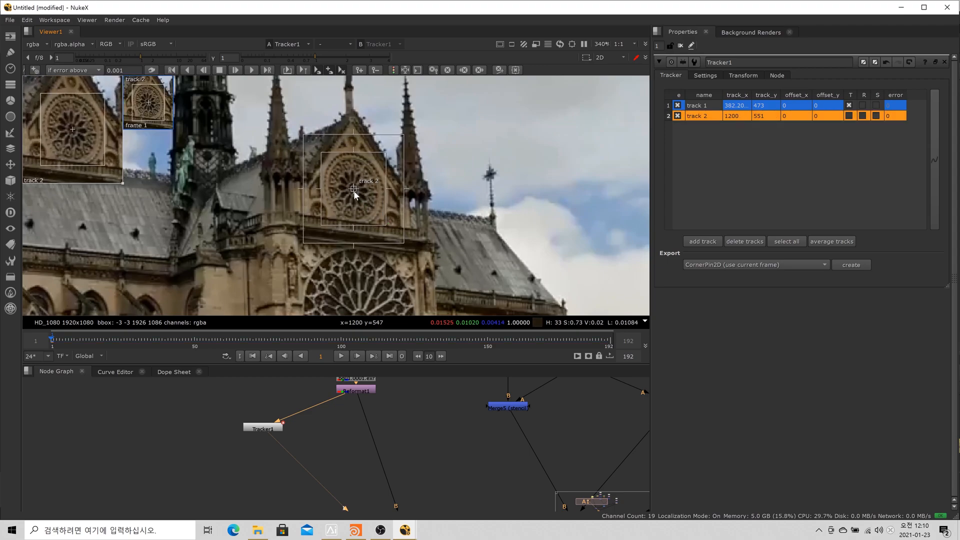
- Recentre track 2 on the small rose window at about 1201, 552 and enlarge its search area slightly
left_click_drag(353, 191, 356, 189)
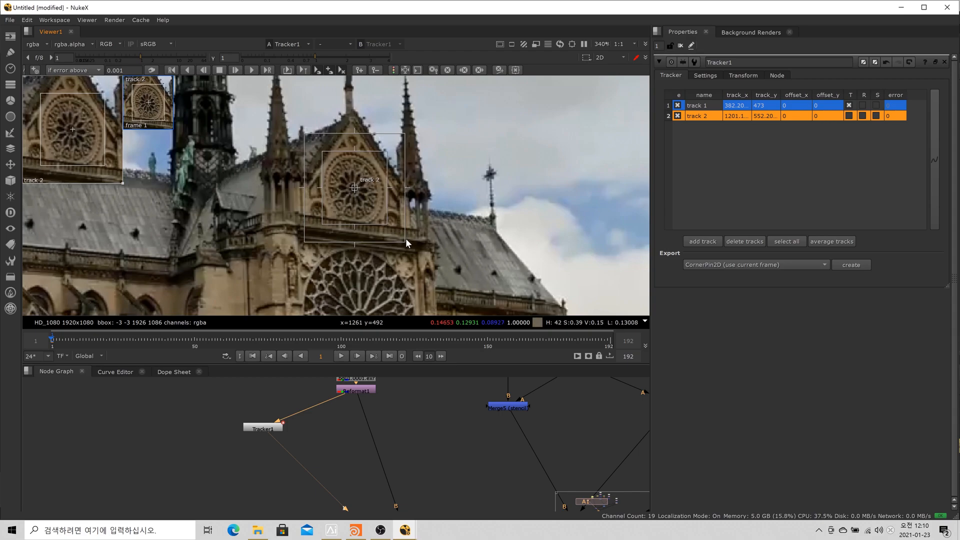
left_click_drag(406, 242, 409, 247)
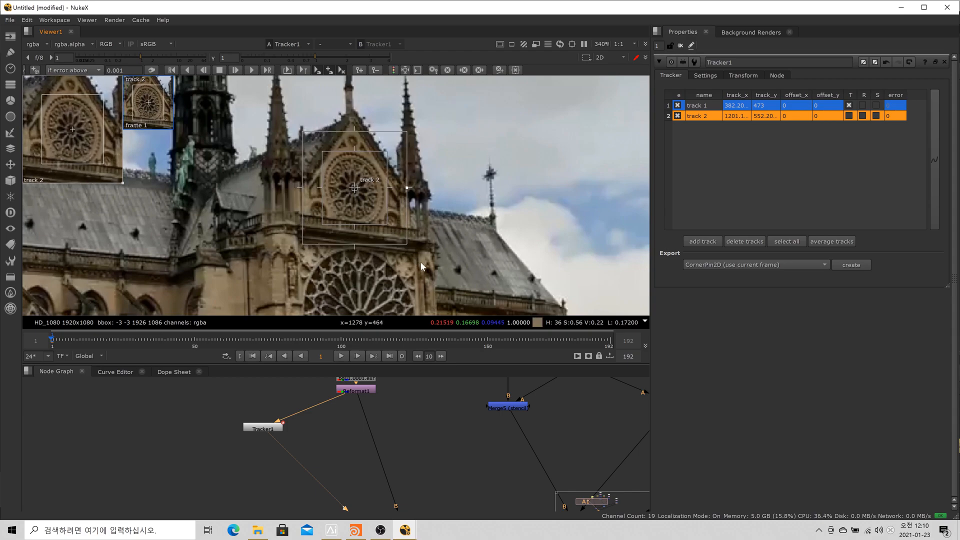
- Try to track the rose-window track forward from frame 1, and cancel the tracking partway
scroll(461, 207, "down", 6)
left_click_drag(448, 213, 468, 188)
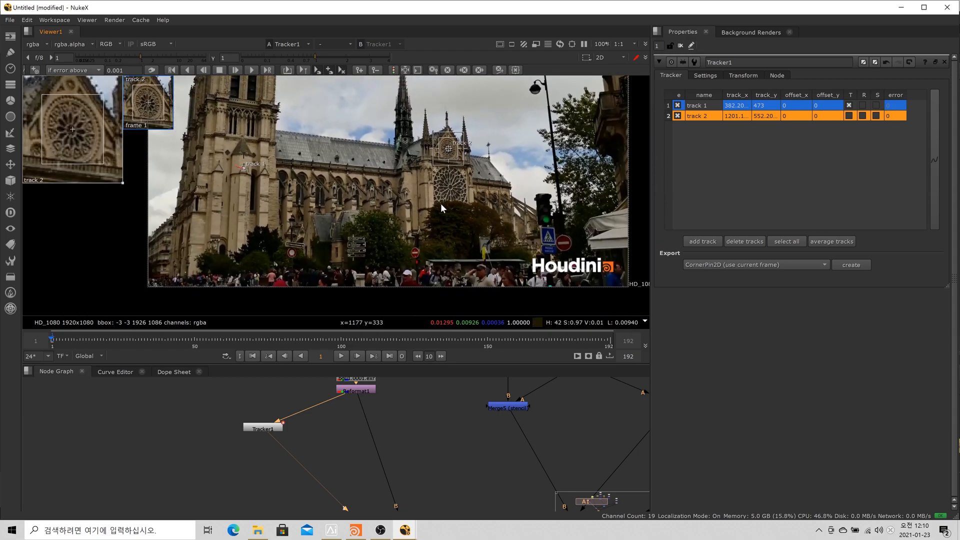
scroll(431, 220, "up", 5)
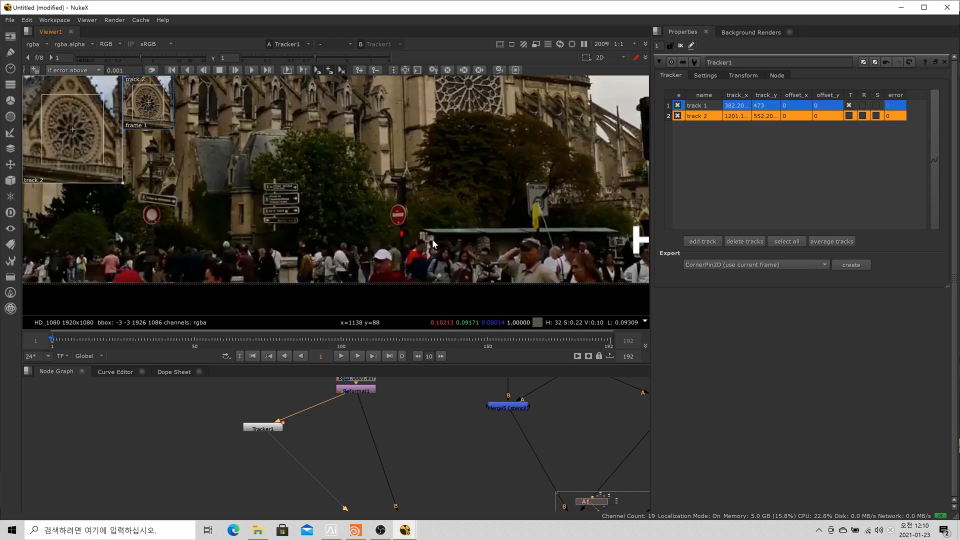
scroll(389, 257, "down", 2)
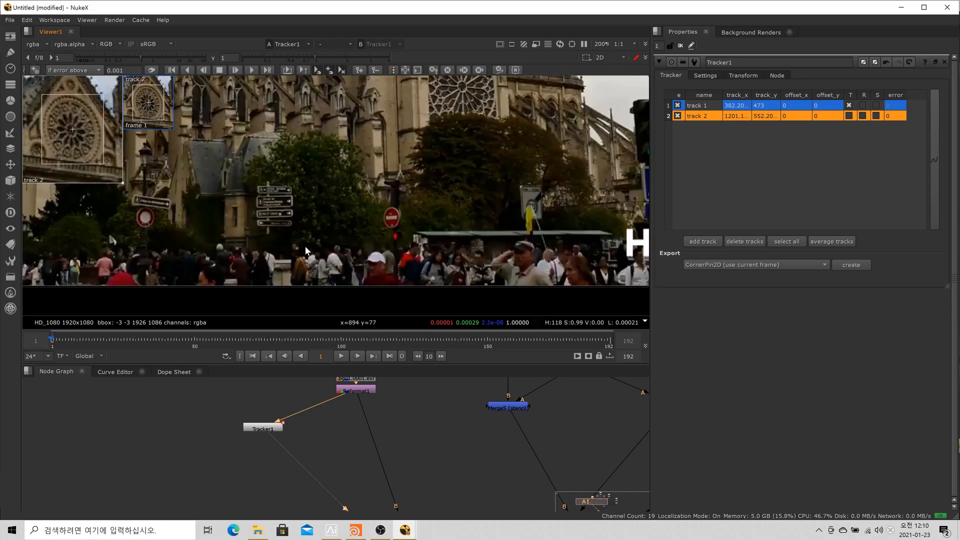
scroll(300, 241, "down", 2)
left_click_drag(394, 164, 382, 194)
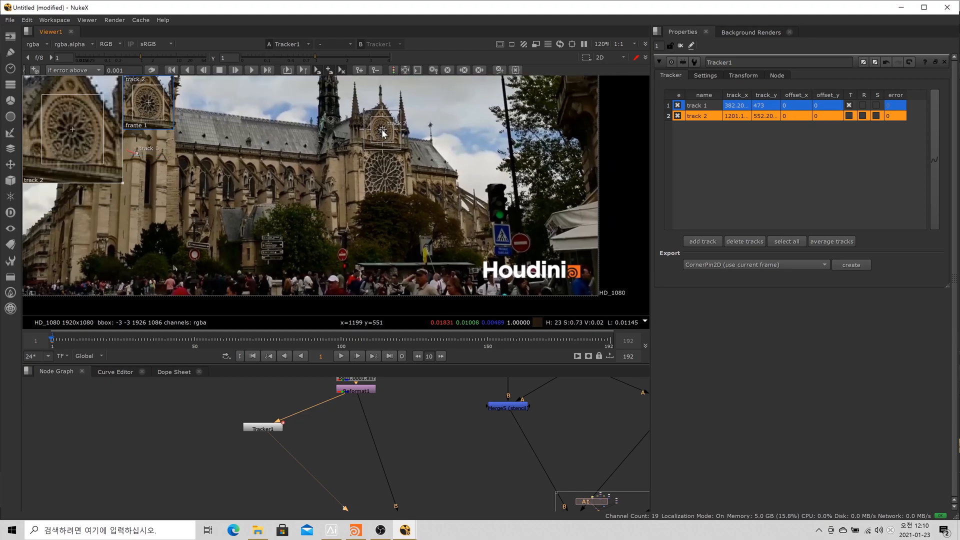
scroll(384, 133, "down", 1)
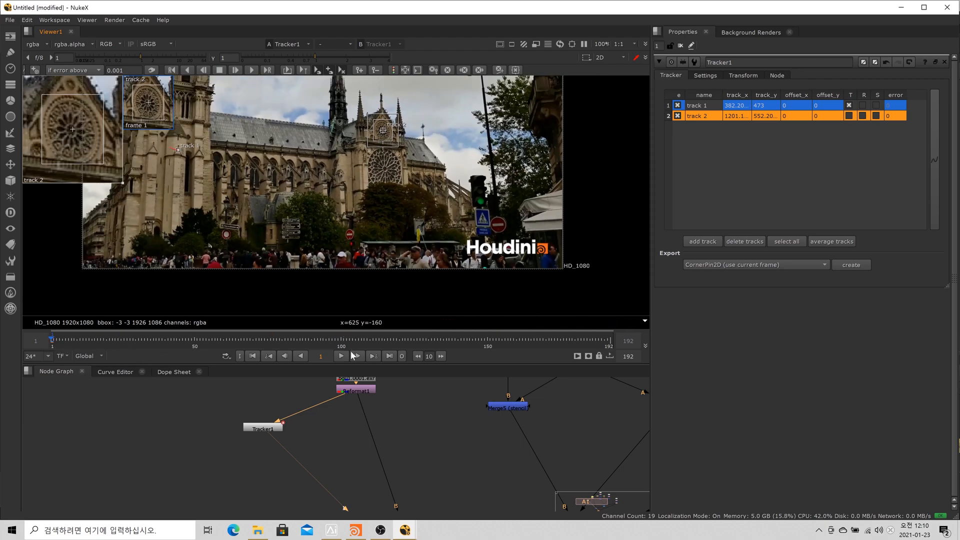
left_click(251, 70)
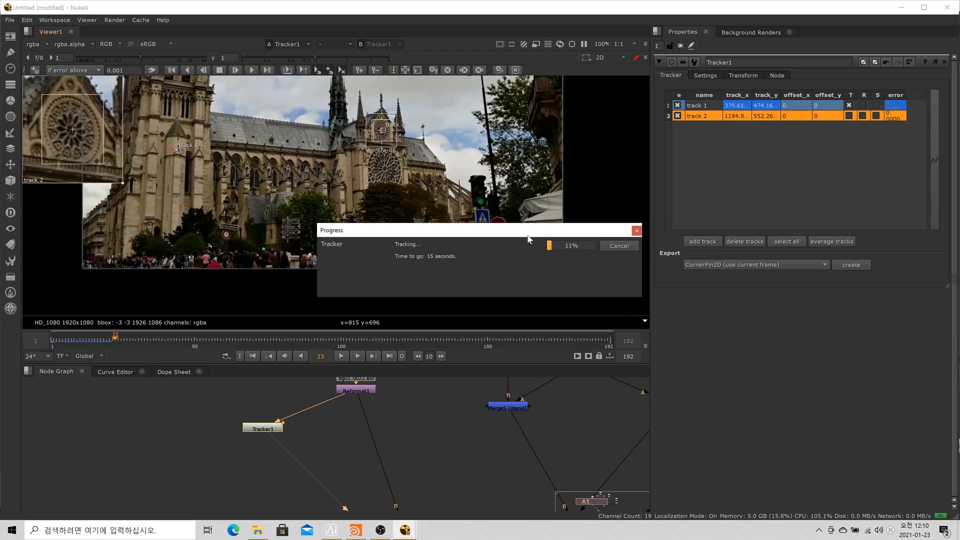
left_click(600, 246)
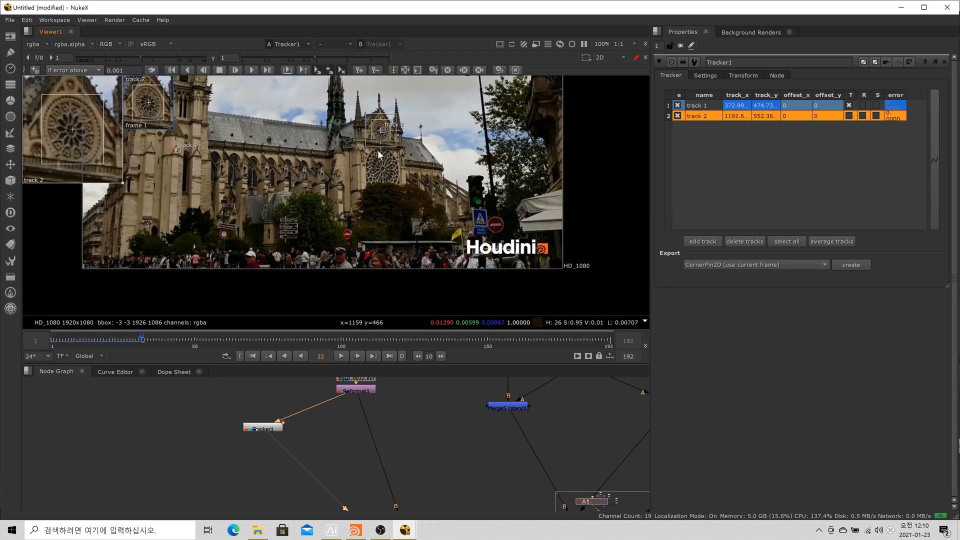
- Check track 2 over the tracked frames and reposition it on the rose window at frame 36, at about 1189, 543
scroll(375, 151, "up", 4)
left_click(136, 342)
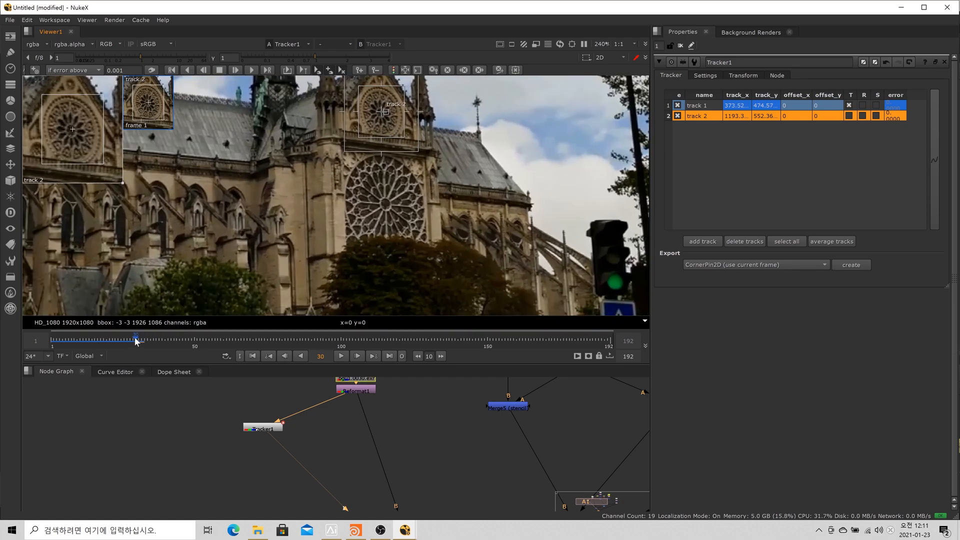
mouse_move(140, 340)
left_mouse_down()
mouse_move(115, 344)
mouse_move(144, 348)
left_mouse_up()
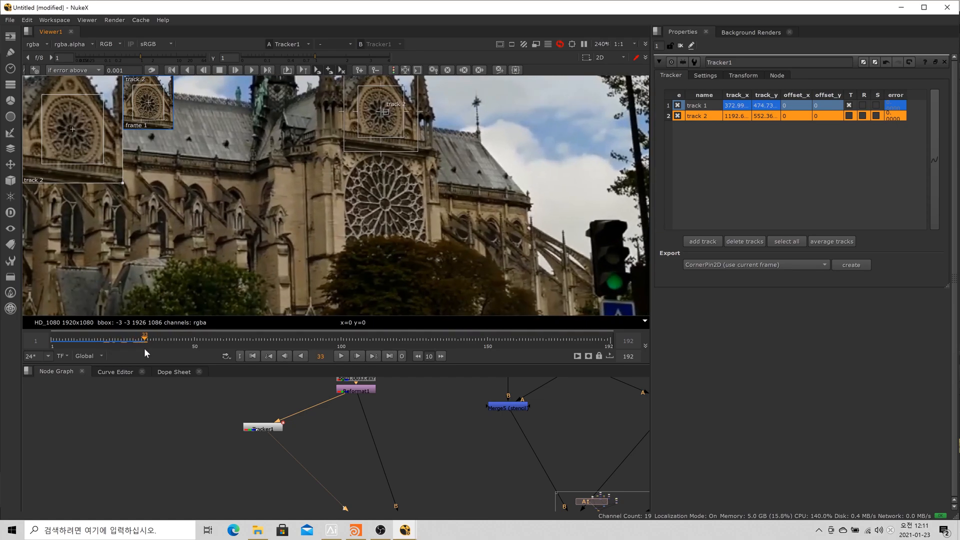
left_click(143, 346)
scroll(129, 344, "up", 5)
scroll(144, 344, "down", 5)
scroll(128, 342, "up", 1)
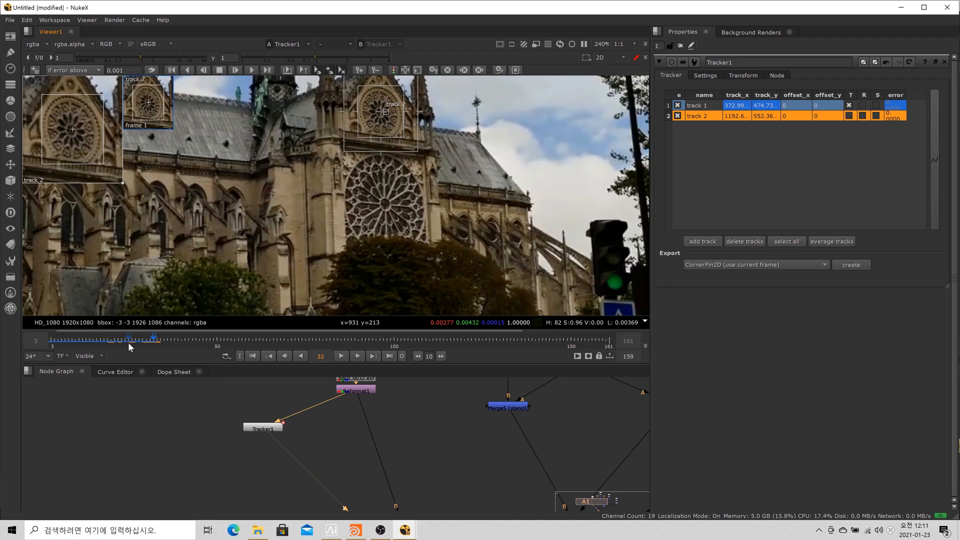
left_click(154, 339)
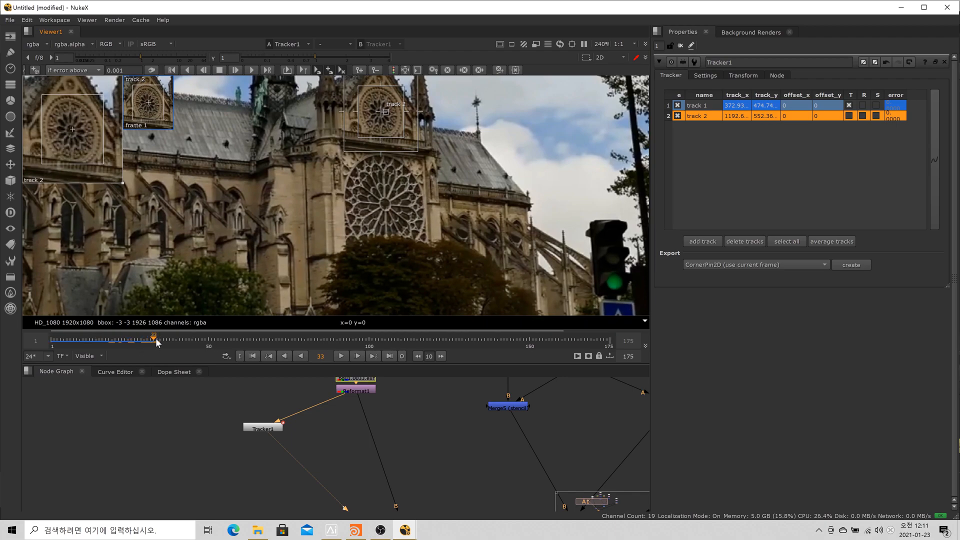
left_click_drag(154, 339, 164, 339)
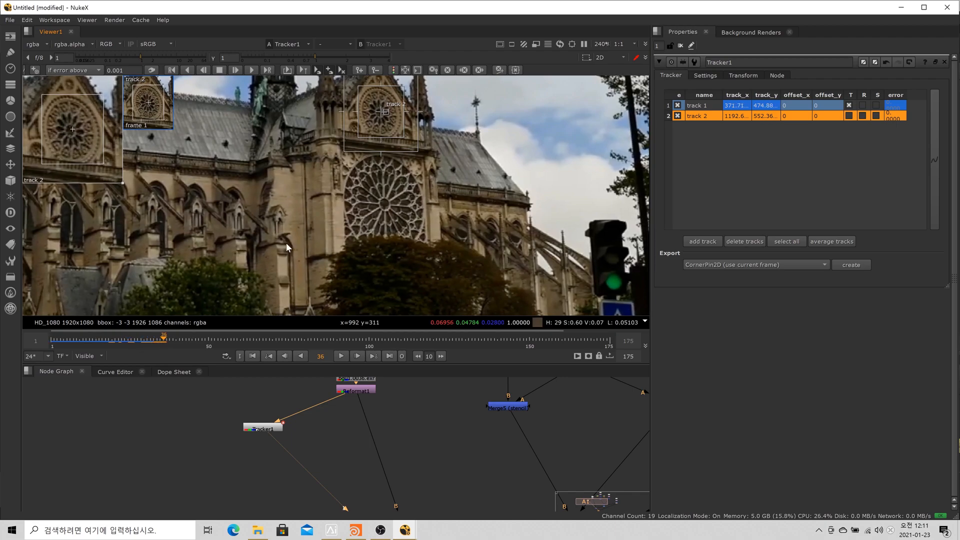
left_click(379, 113)
mouse_move(378, 112)
left_mouse_down()
mouse_move(370, 111)
mouse_move(377, 117)
left_mouse_up()
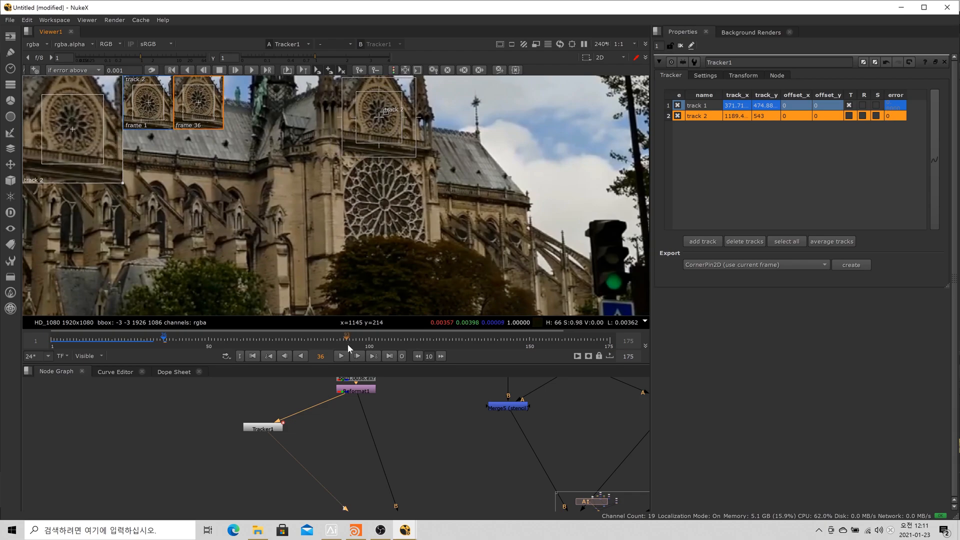
- Return to frame 1 and track the rose-window track forward to frame 192
left_click(254, 356)
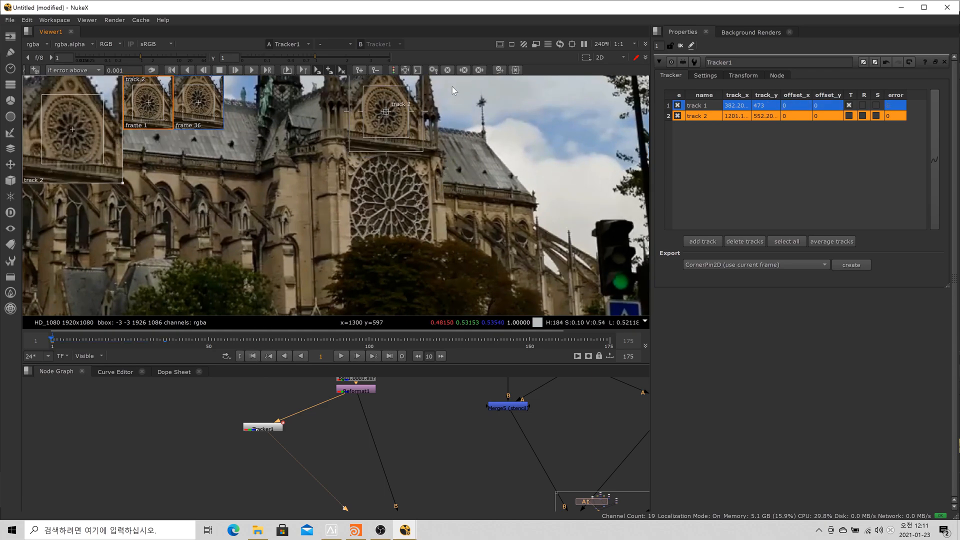
left_click(253, 70)
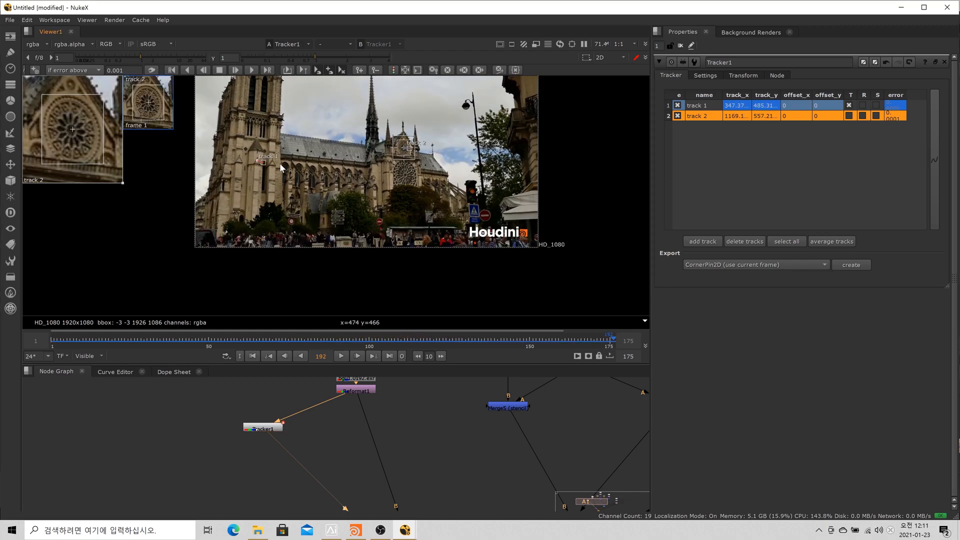
- Select both tracks and scrub through the footage to examine how they follow the tower and the rose window
left_click_drag(311, 345, 129, 340)
left_click(245, 158)
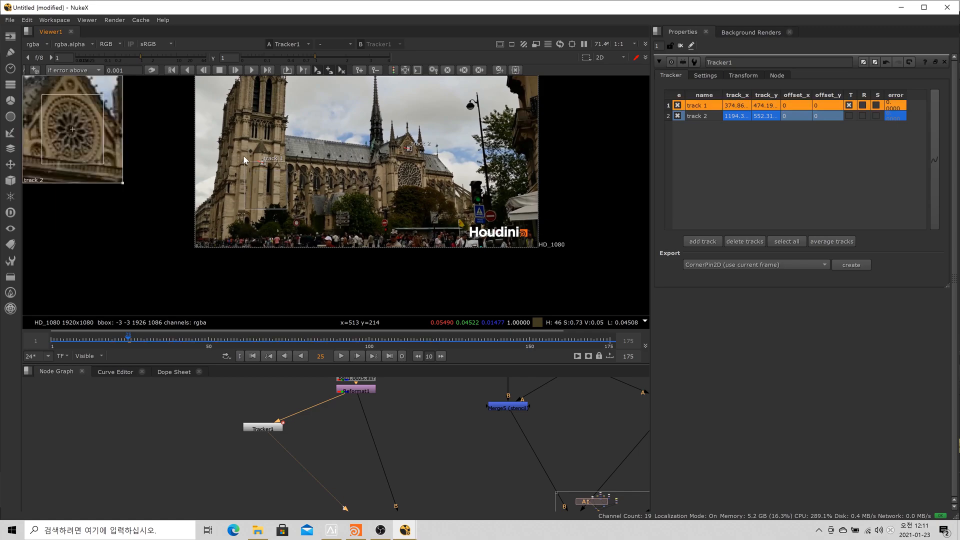
left_click_drag(440, 168, 388, 118)
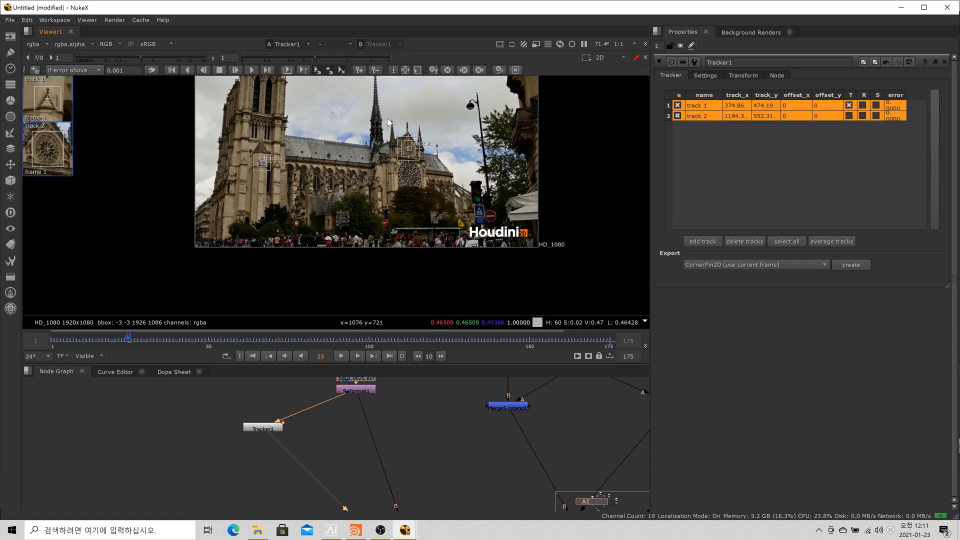
left_click_drag(221, 341, 153, 341)
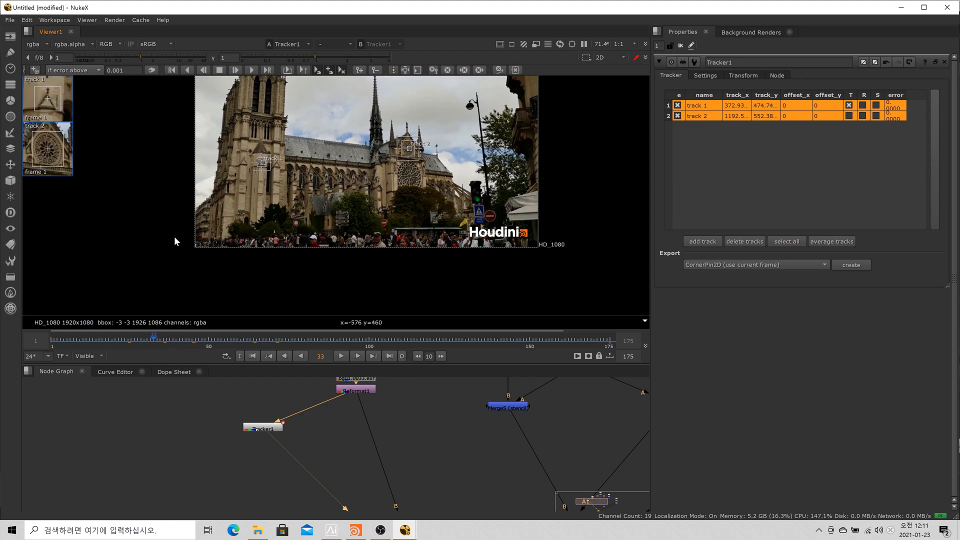
mouse_move(488, 341)
left_mouse_down()
mouse_move(609, 340)
mouse_move(90, 343)
mouse_move(440, 331)
mouse_move(481, 340)
left_mouse_up()
left_click_drag(361, 335, 189, 341)
left_click(204, 398)
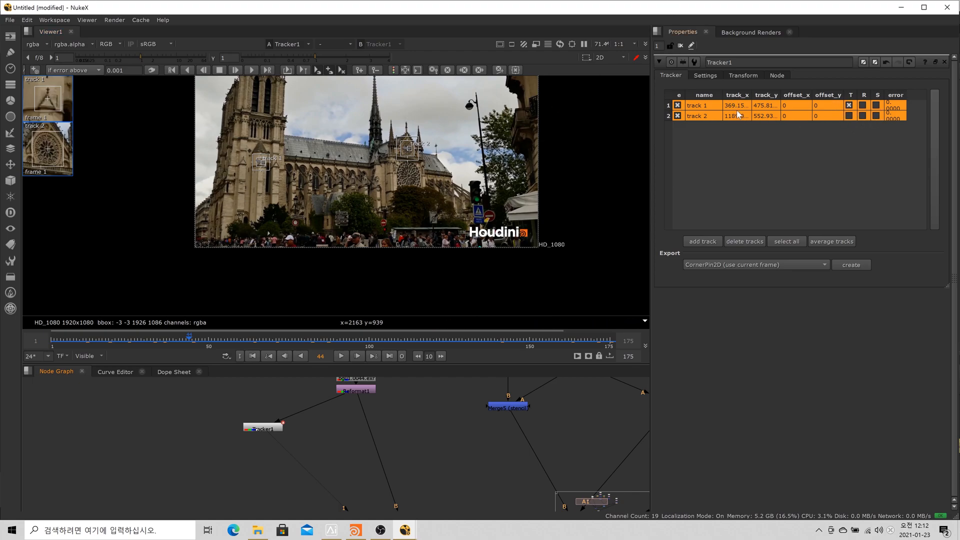
- Enable translation (T) for track 2 in the tracker's track list
left_click(853, 139)
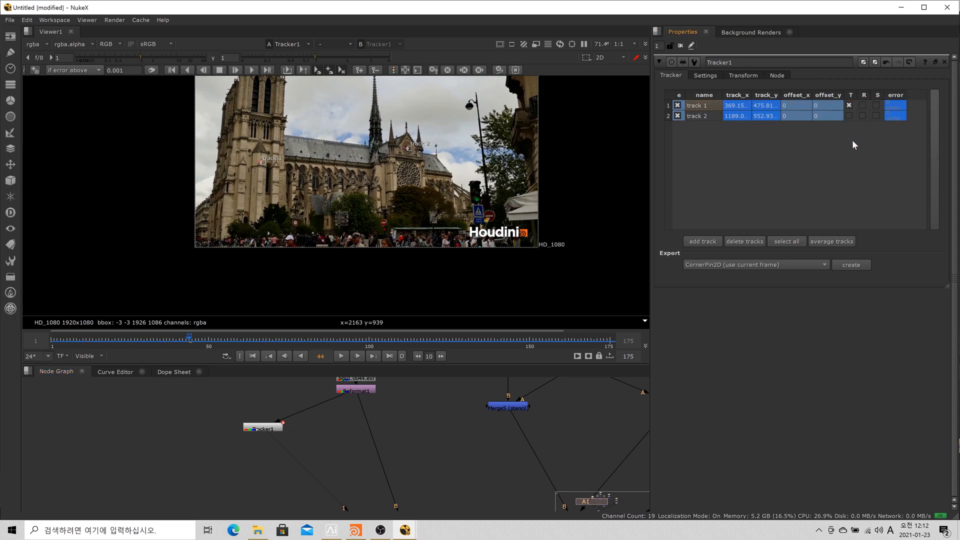
left_click(847, 115)
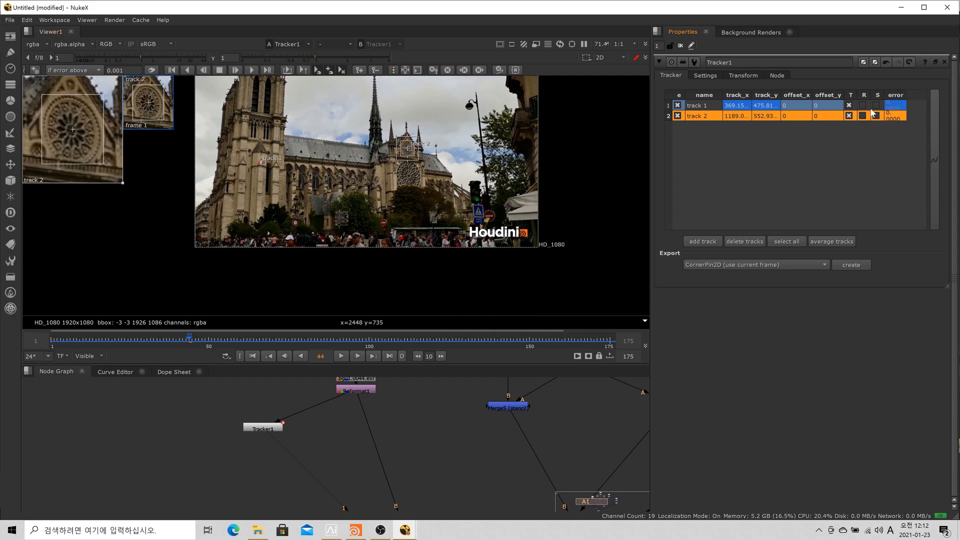
scroll(290, 179, "up", 5)
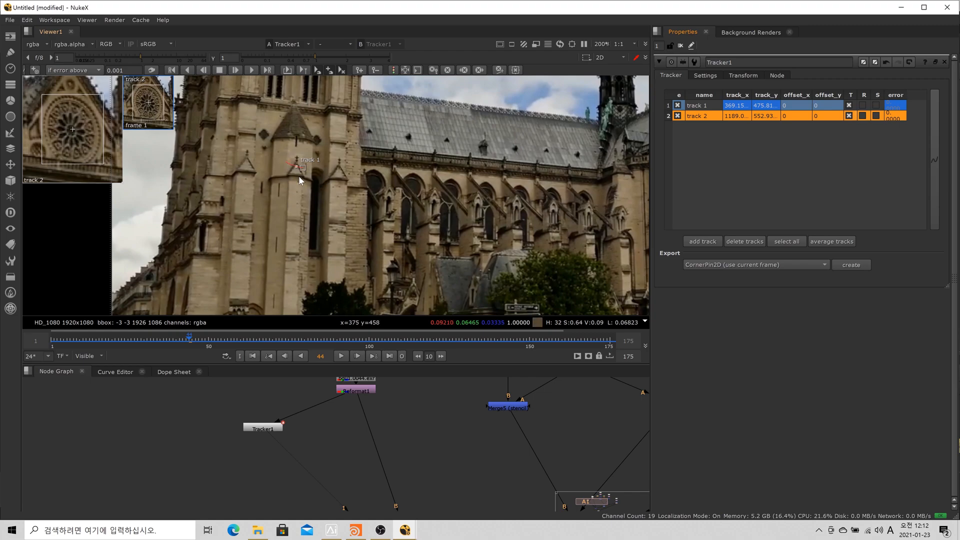
scroll(370, 207, "down", 5)
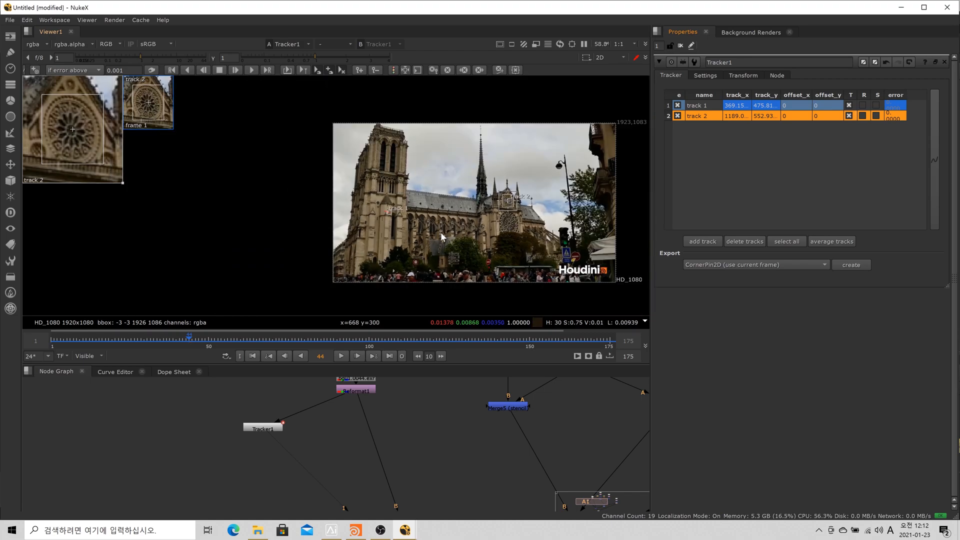
scroll(432, 236, "up", 4)
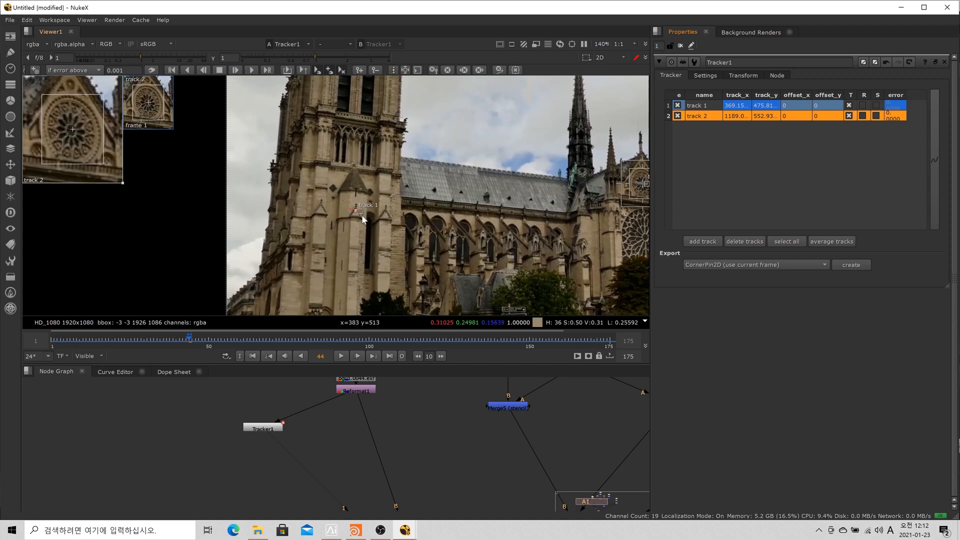
scroll(366, 225, "down", 3)
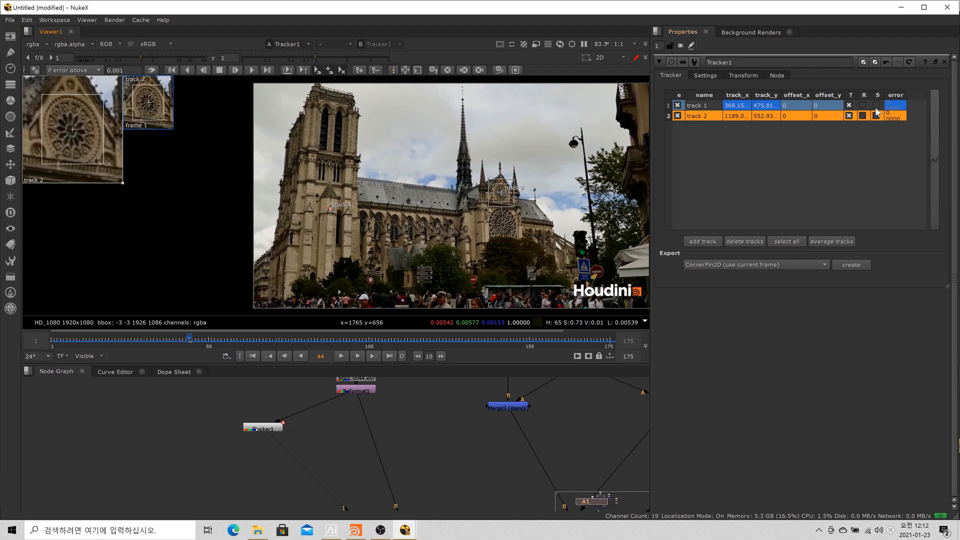
- Export the Tracker1 data as a Transform (match-move) node and place it beside the tracker in the node graph
left_click(268, 429)
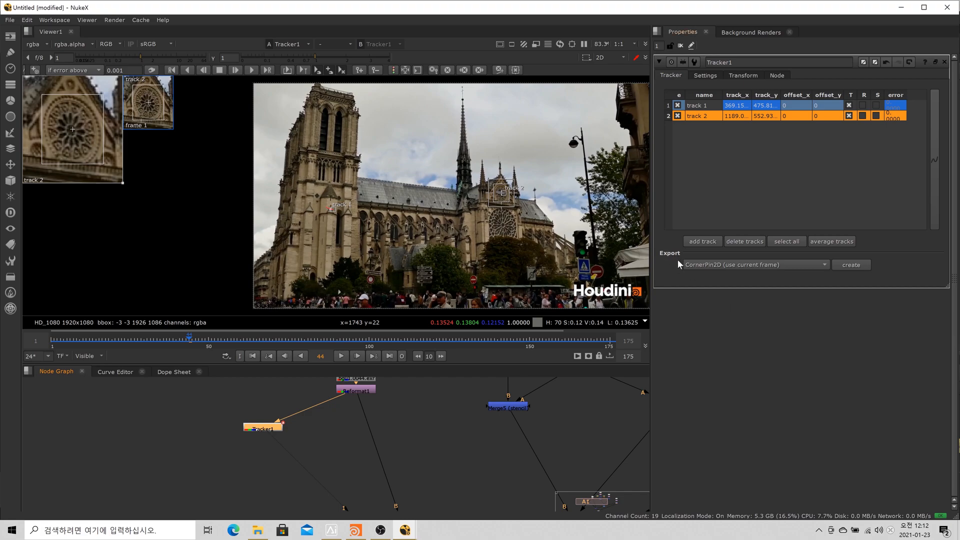
left_click(824, 265)
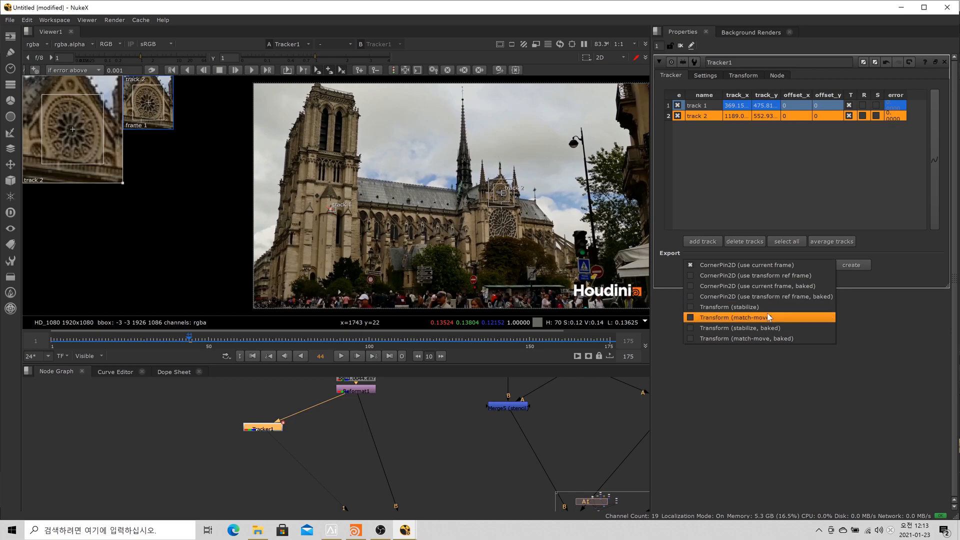
left_click(737, 323)
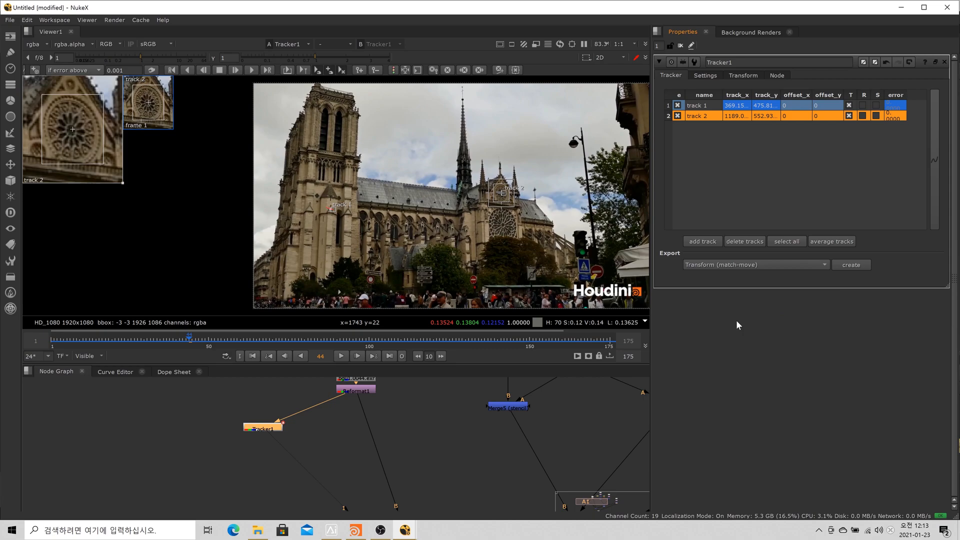
left_click(852, 265)
left_click_drag(332, 455, 457, 457)
- Open the match-move transform's properties to examine its transform values, and reopen the properties of Tracker1
left_click(263, 427)
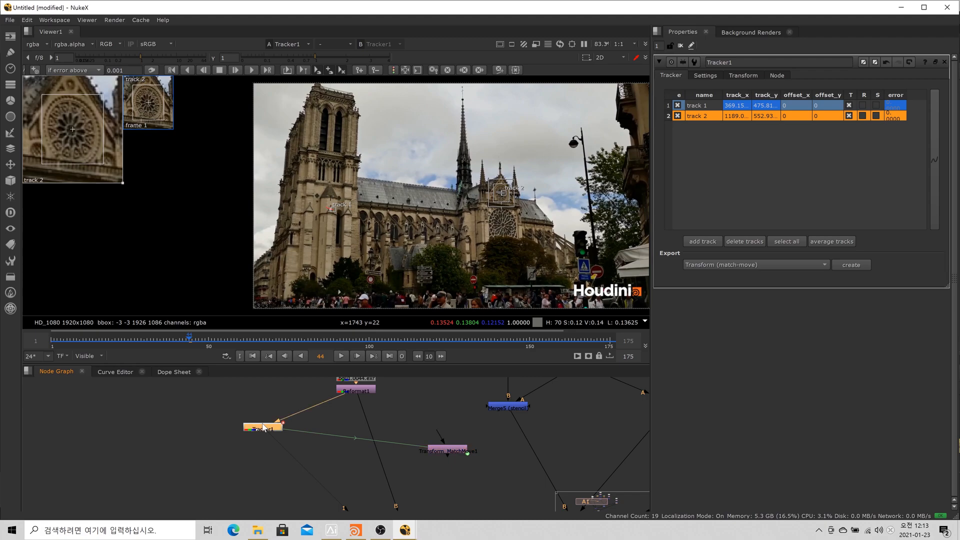
double_click(455, 451)
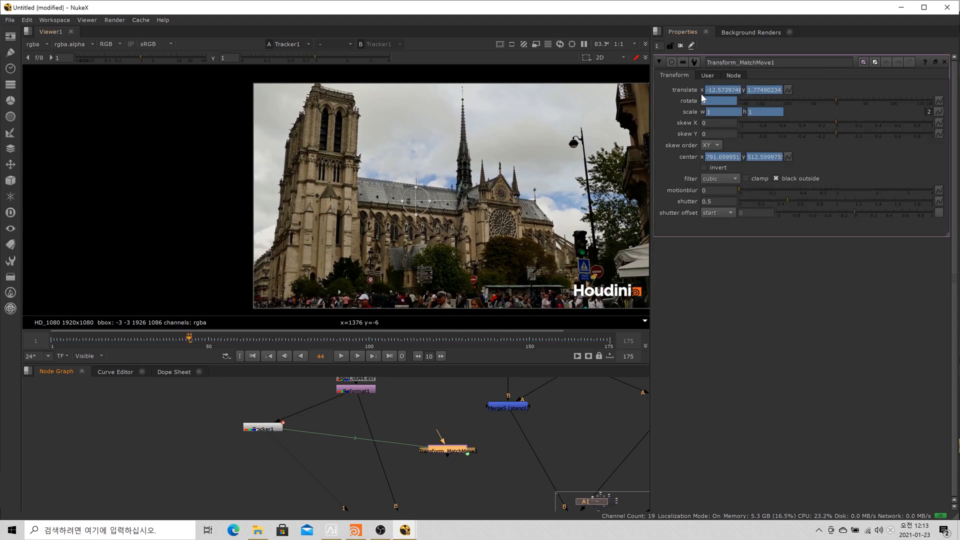
scroll(438, 436, "down", 5)
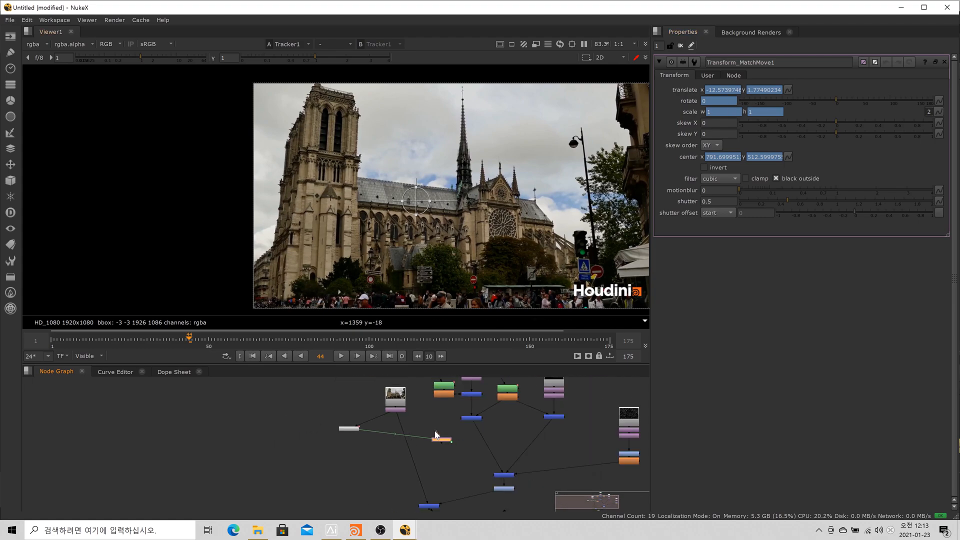
scroll(418, 443, "up", 4)
scroll(460, 443, "down", 3)
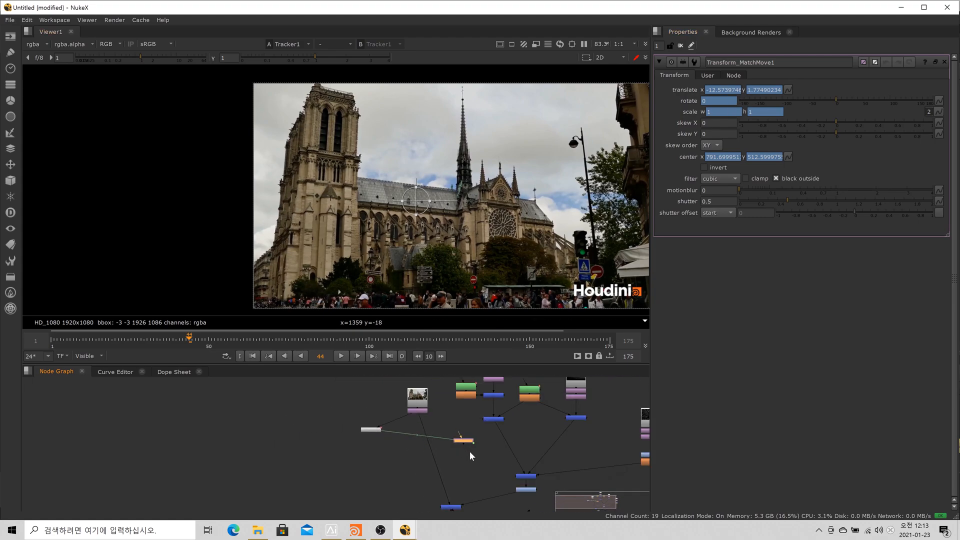
double_click(374, 430)
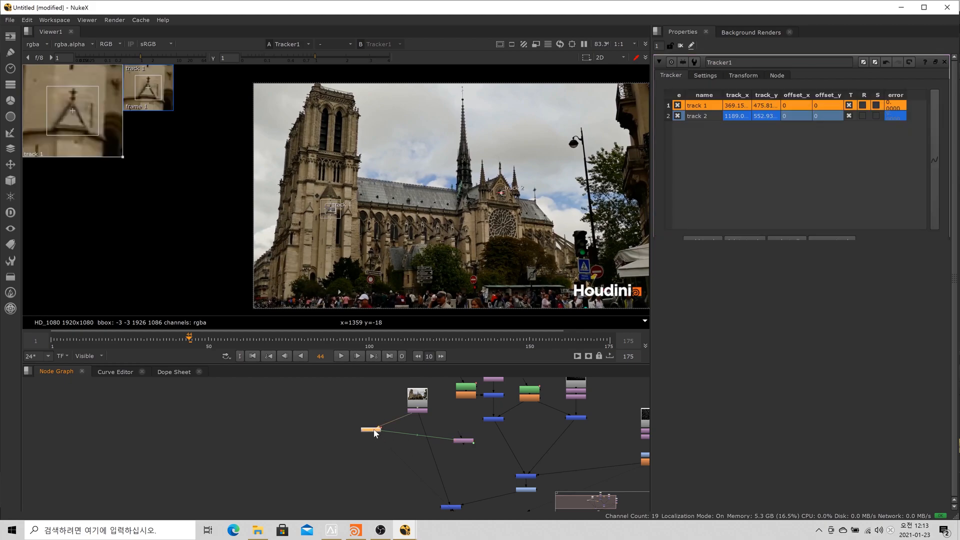
- Open the match-move transform's properties and move between frame 1 and around frame 100 to examine how its translate values change
double_click(462, 442)
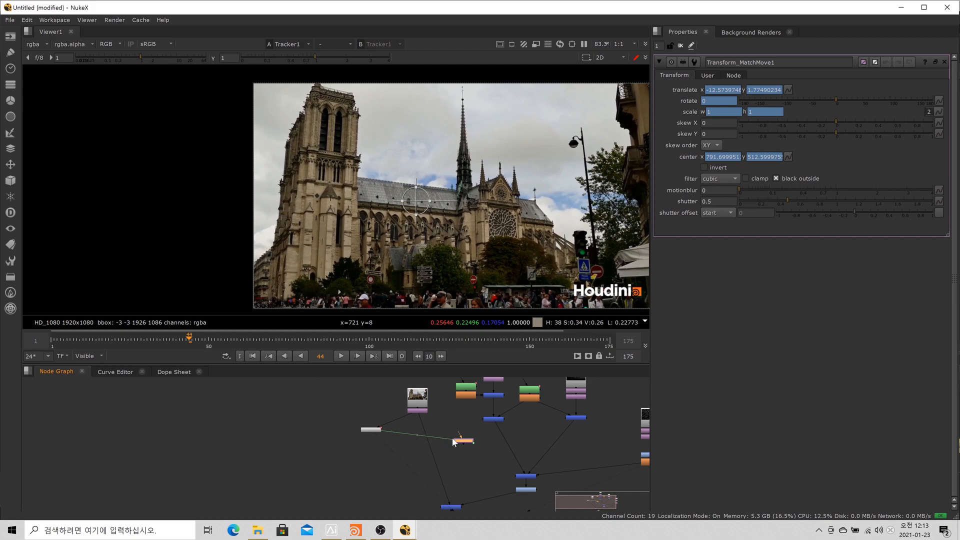
left_click(255, 356)
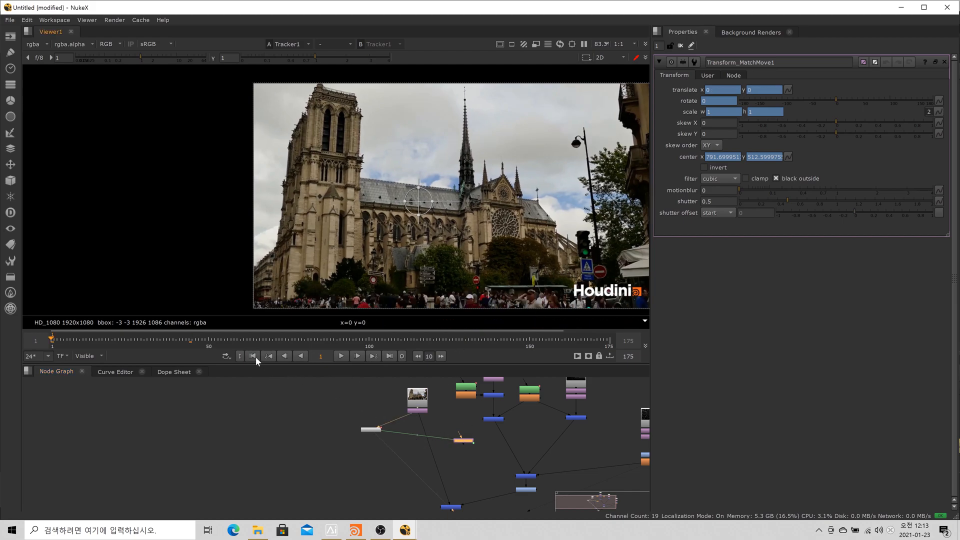
scroll(475, 200, "down", 3)
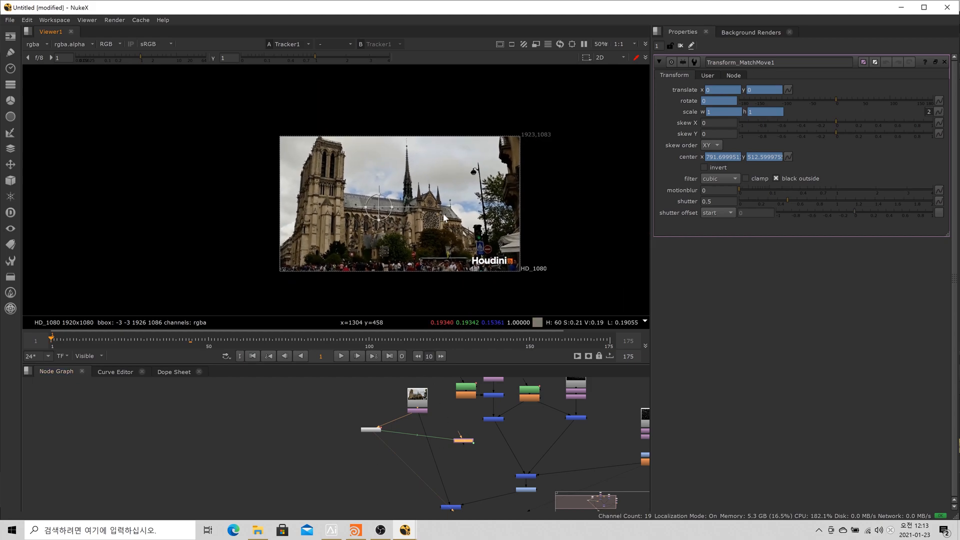
scroll(443, 213, "up", 2)
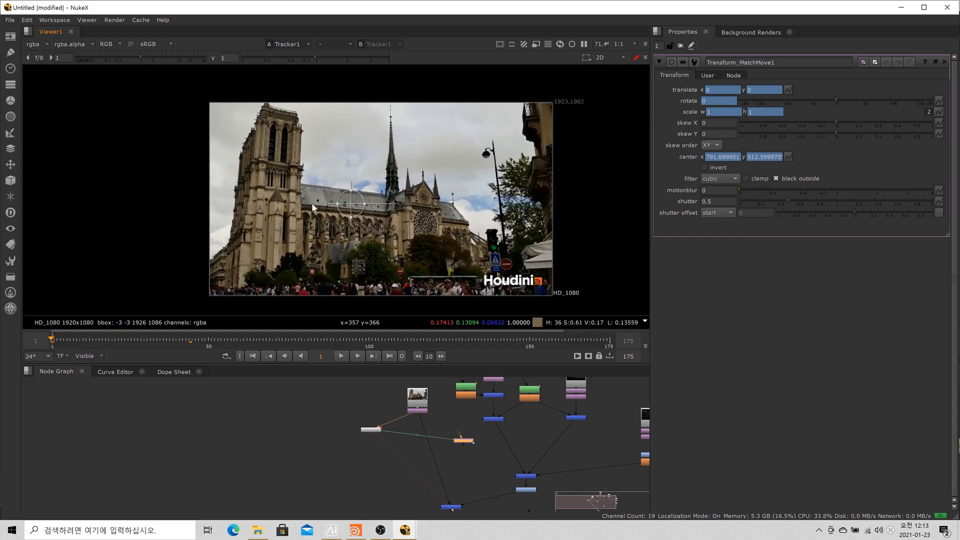
scroll(410, 468, "up", 2)
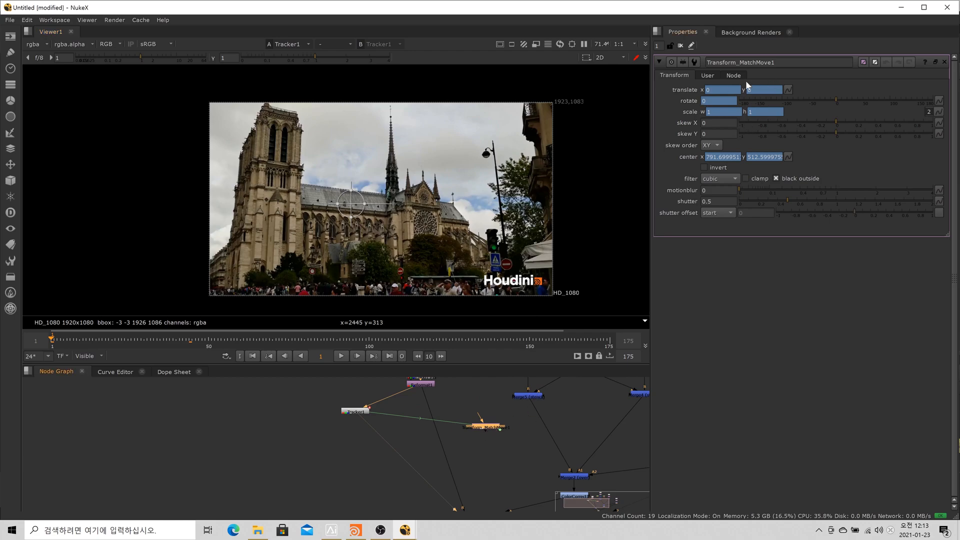
left_click_drag(53, 340, 360, 330)
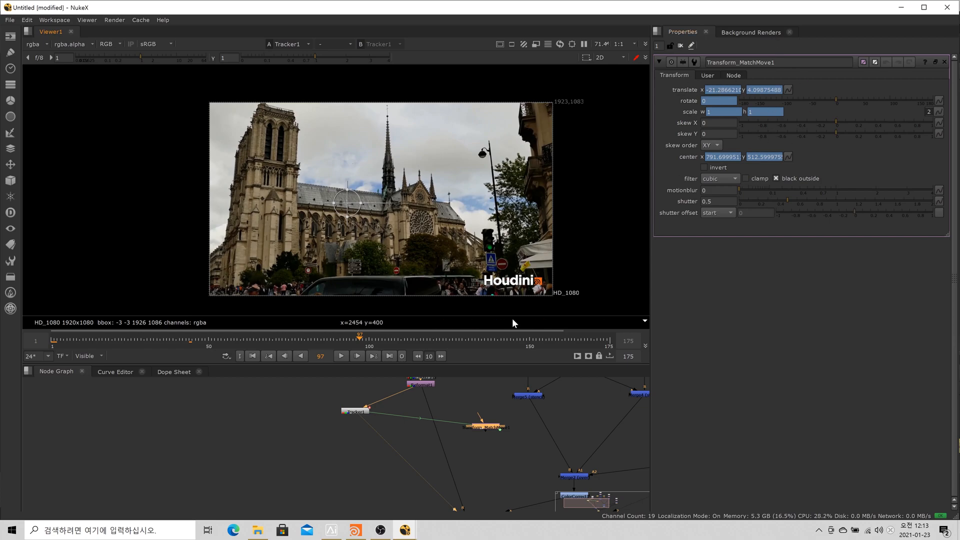
left_click(253, 357)
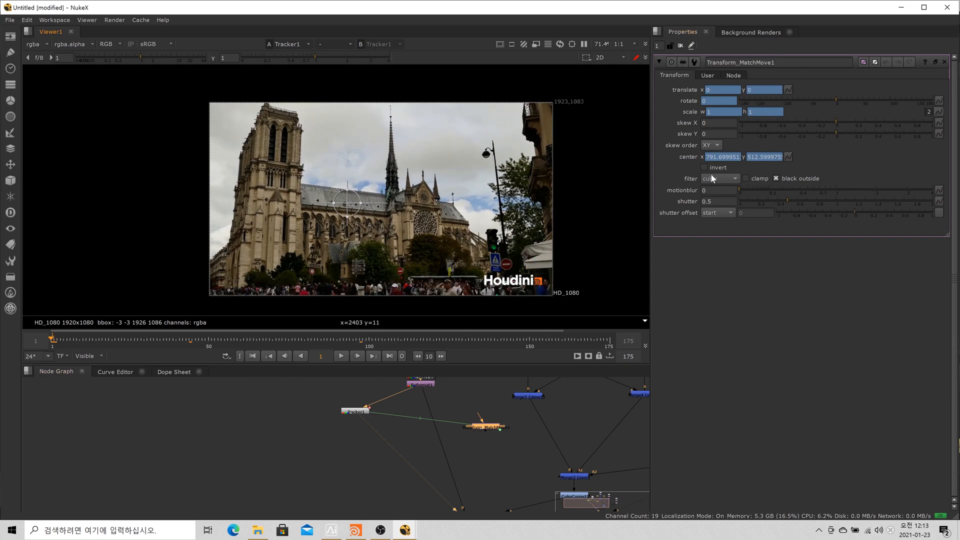
left_click(369, 344)
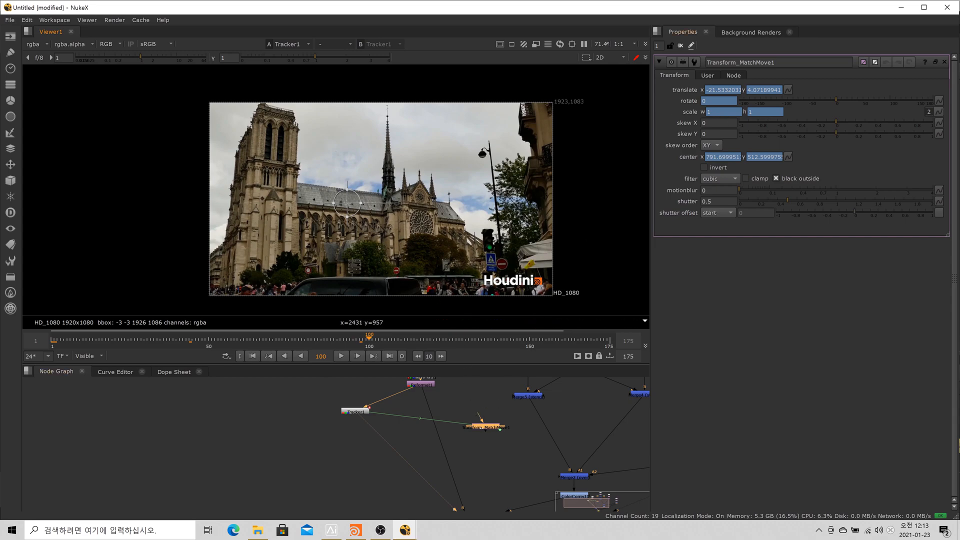
- Set Tracker1's reference frame to the current frame, 100, and check the match-move transform's values at frames 100 and 1
left_click(357, 412)
double_click(357, 412)
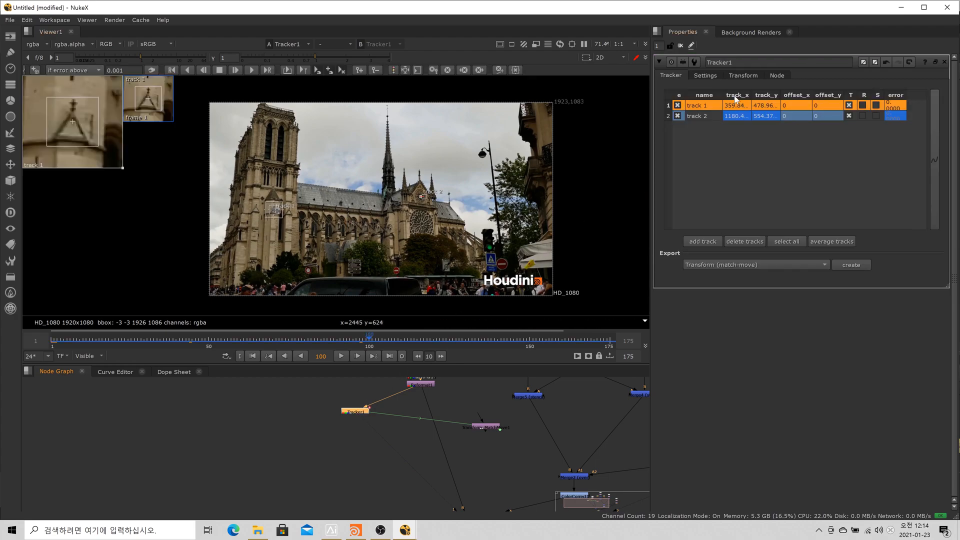
left_click(713, 76)
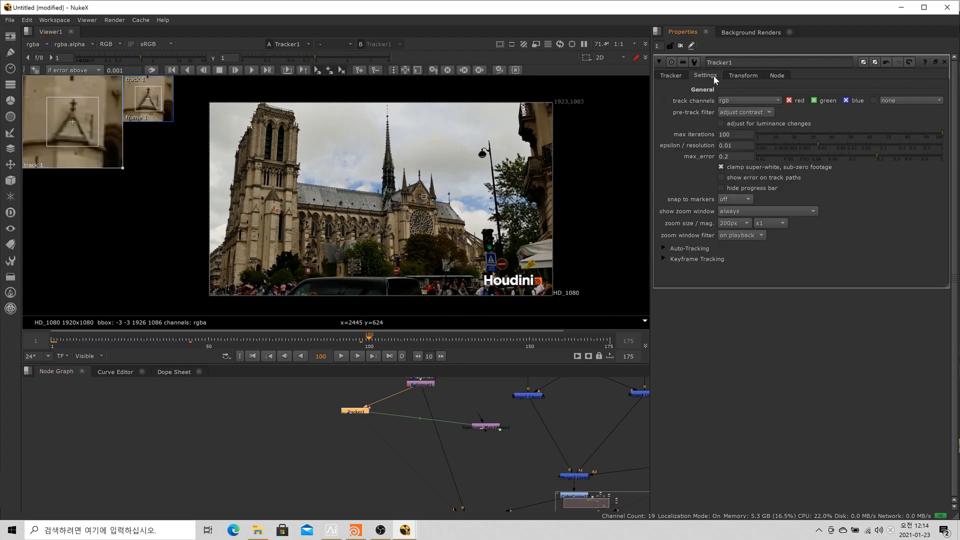
left_click(676, 74)
left_click(743, 75)
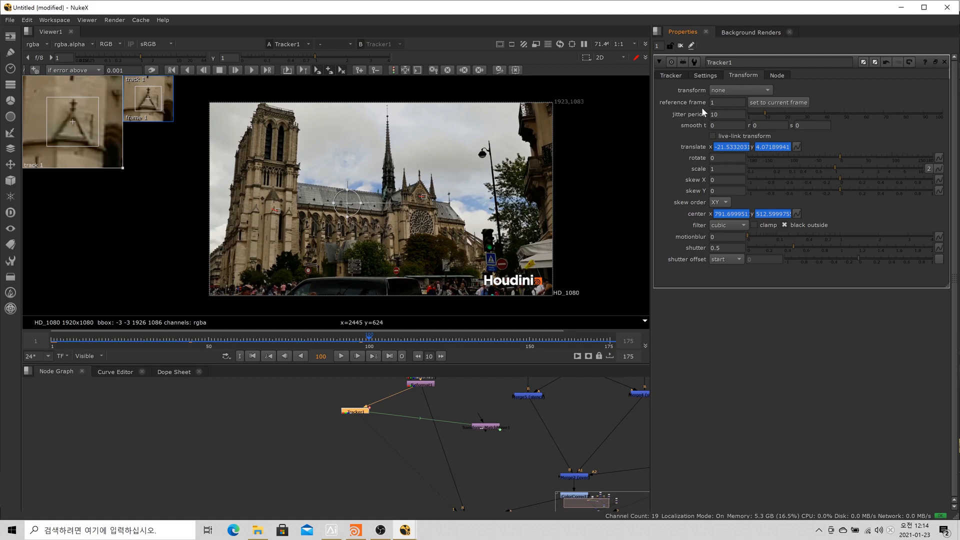
left_click(715, 102)
left_click(775, 103)
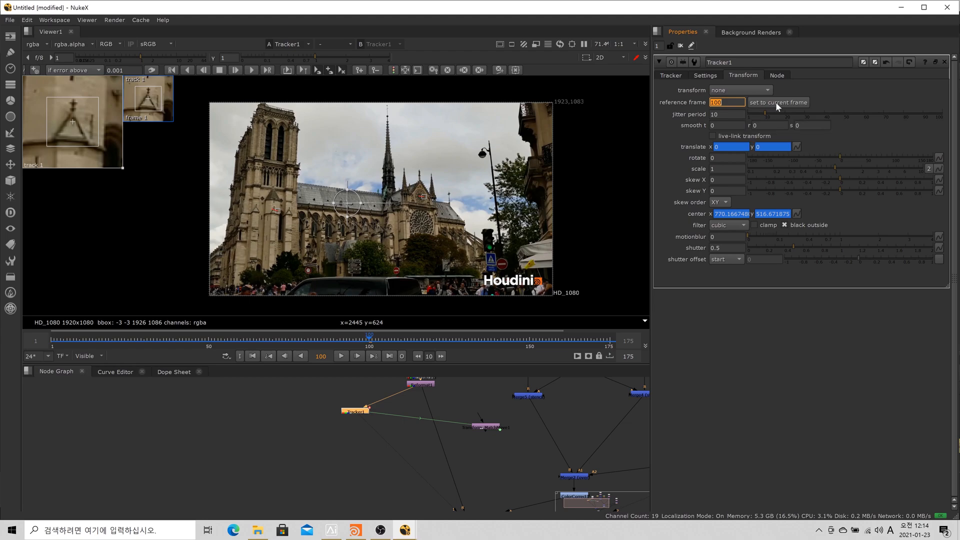
double_click(489, 428)
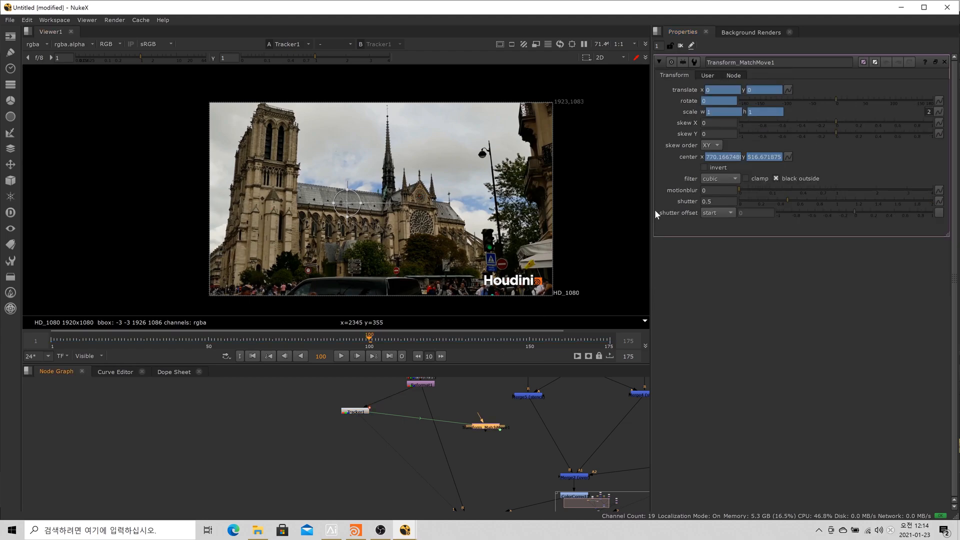
left_click(254, 356)
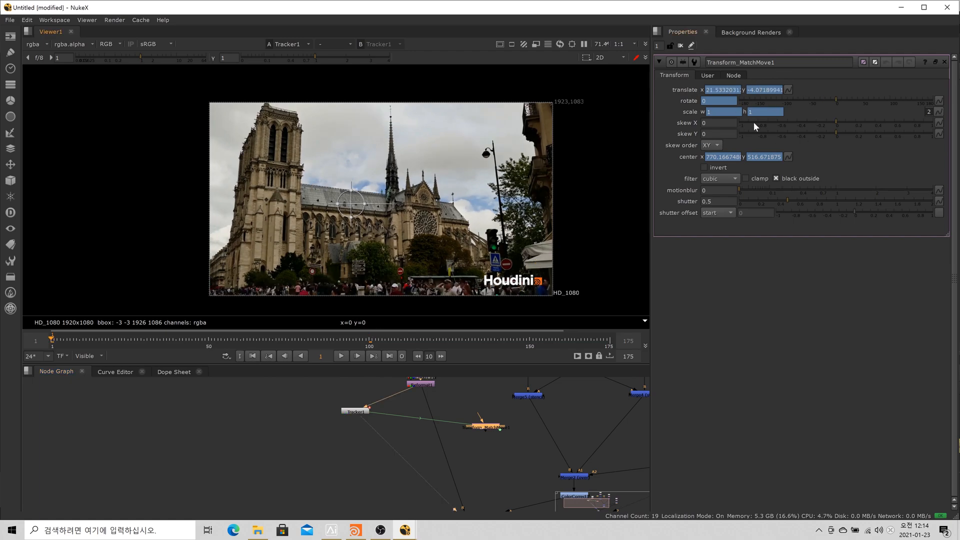
- Set the reference frame in Tracker1's transform settings to 1
double_click(355, 411)
double_click(727, 102)
type("1")
key("Return")
- Insert the match-move transform between the snow's ColorCorrect node and Merge1, and view its output
scroll(438, 431, "down", 3)
left_click_drag(437, 431, 381, 415)
scroll(360, 417, "down", 1)
scroll(365, 400, "up", 2)
left_click(424, 439)
key("1")
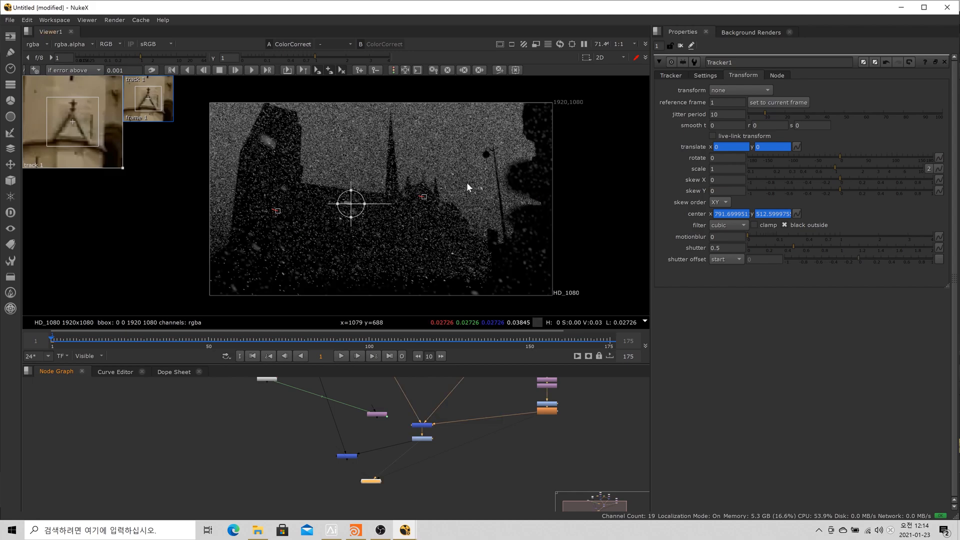
left_click_drag(384, 415, 426, 459)
key("1")
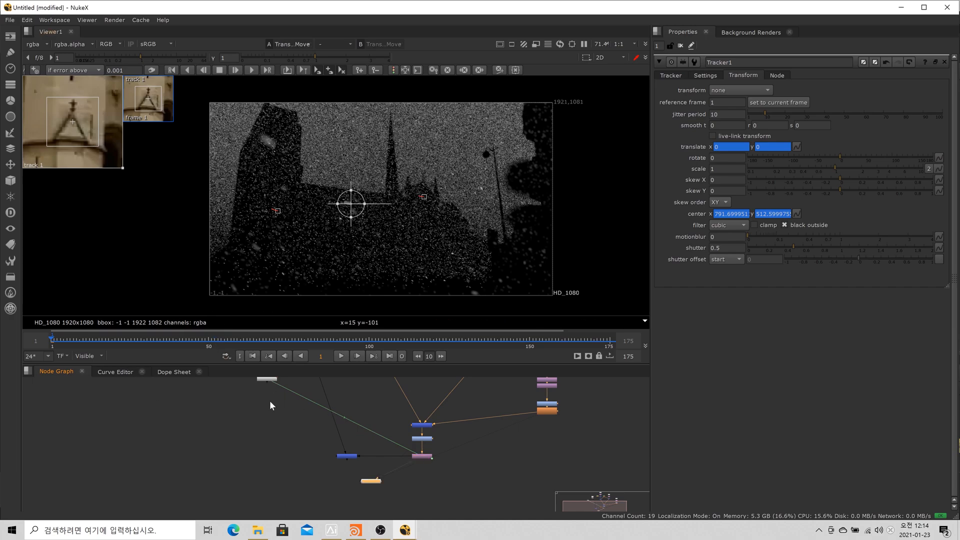
- Scrub through the timeline to examine how the snow layer moves with the match-move transform, and return to frame 1
left_click_drag(270, 401, 265, 407)
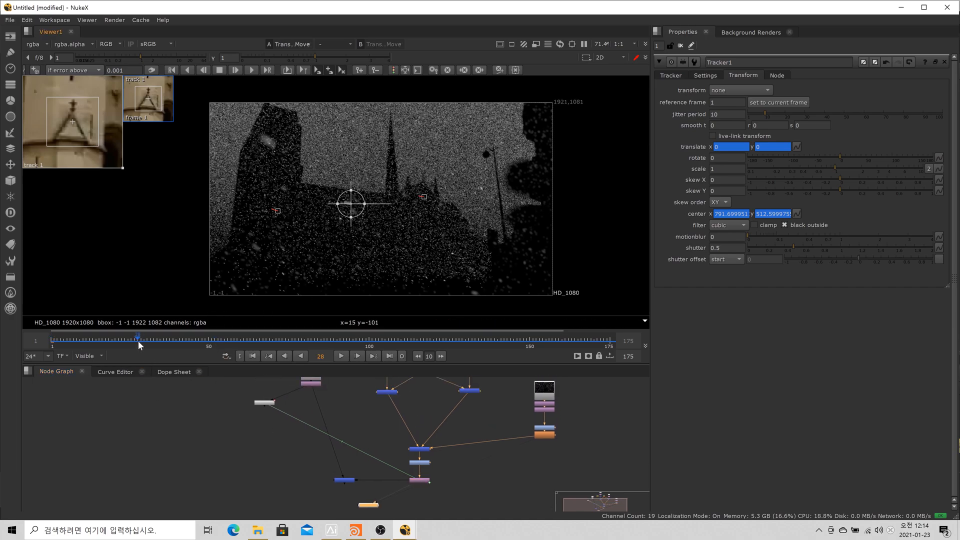
left_click(266, 340)
left_click_drag(265, 339, 543, 340)
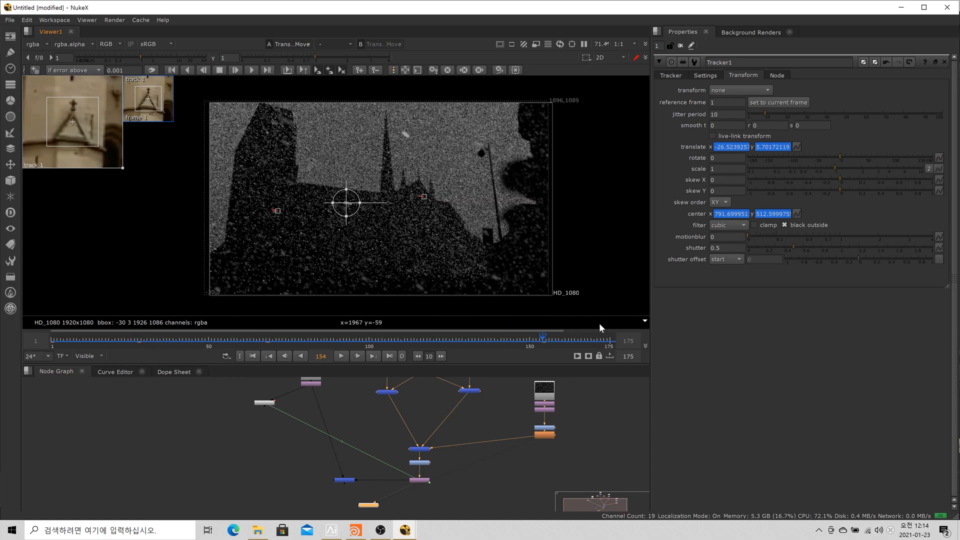
left_click(602, 340)
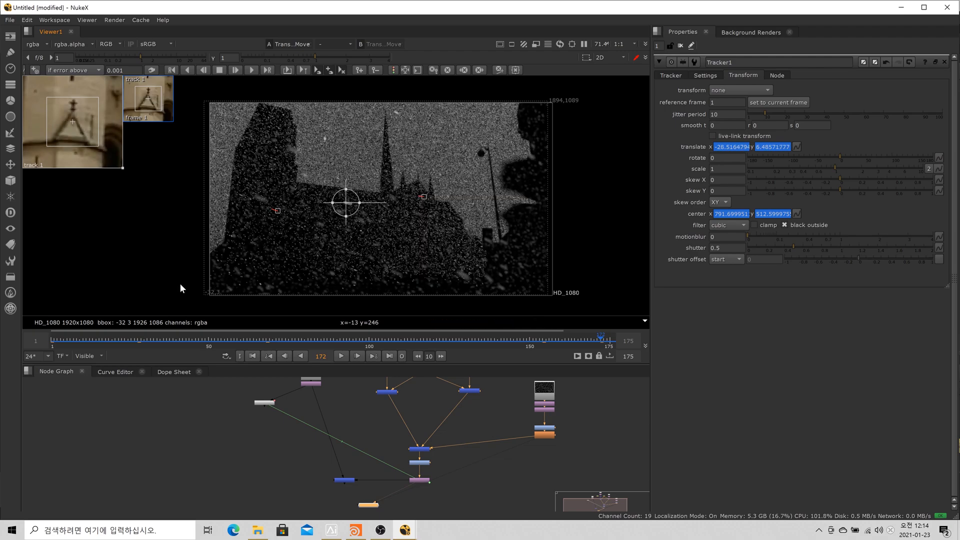
left_click(253, 356)
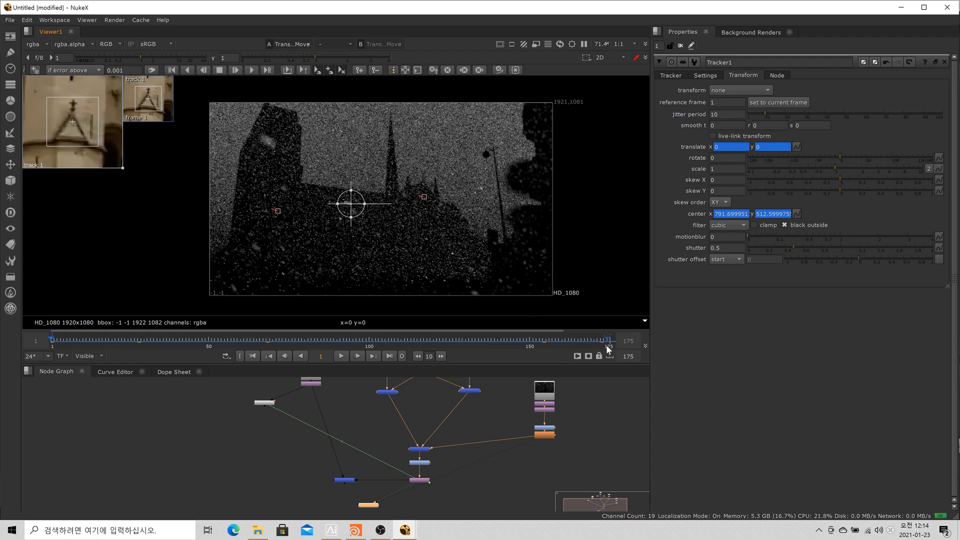
- View Merge1 at frame 174 and compare the snow's alignment along the tower with the match-move transform disabled and enabled
left_click(349, 483)
key("1")
left_click(420, 481)
key("d")
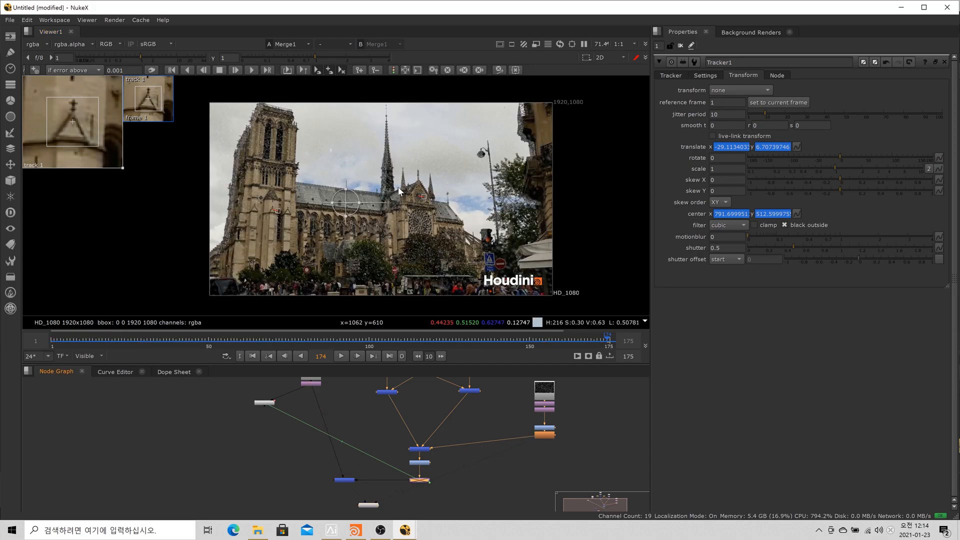
scroll(388, 161, "up", 5)
scroll(351, 185, "down", 3)
scroll(300, 195, "up", 2)
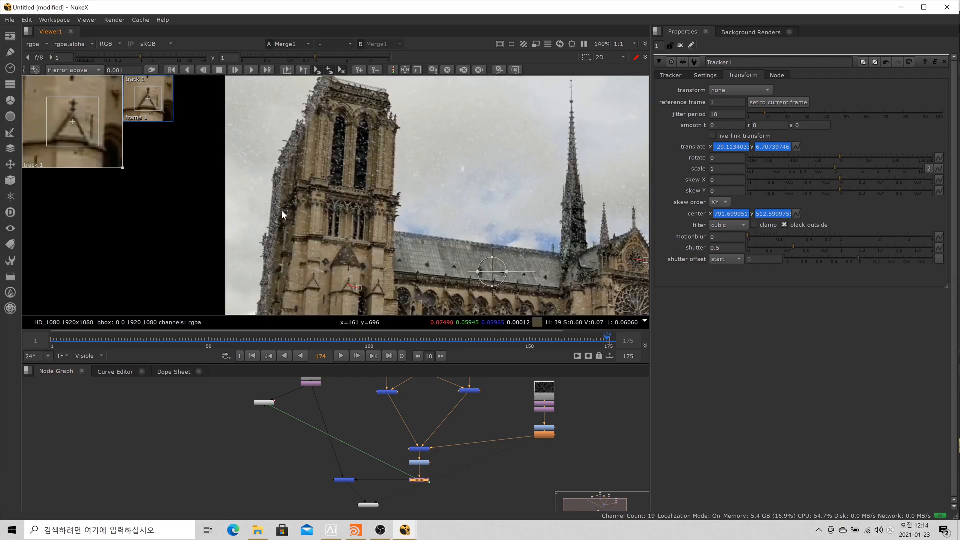
scroll(281, 210, "down", 1)
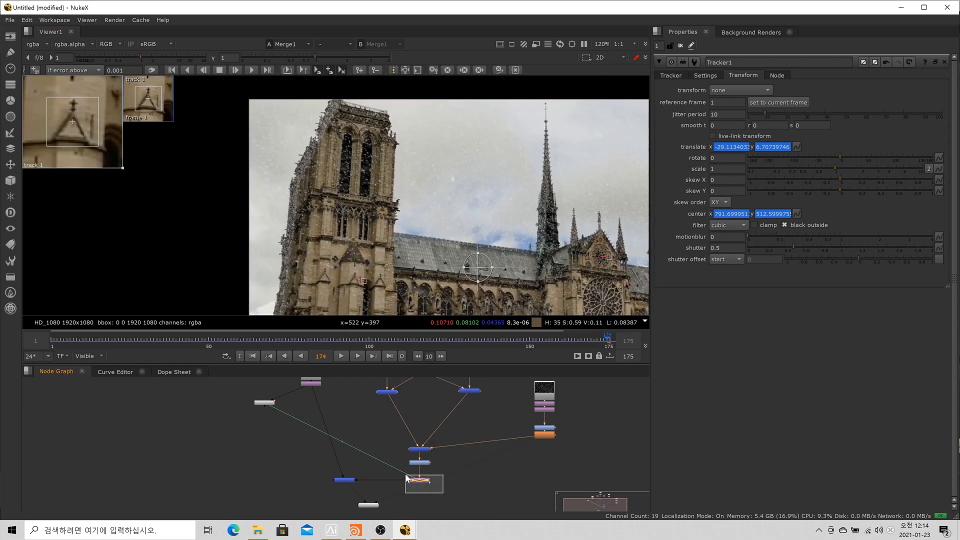
key("d")
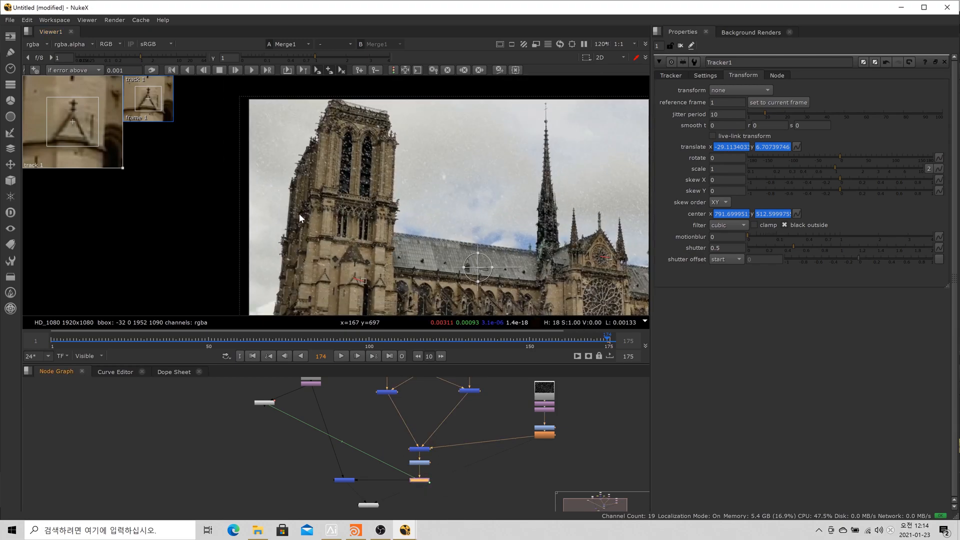
scroll(402, 141, "down", 3)
left_click_drag(472, 155, 404, 154)
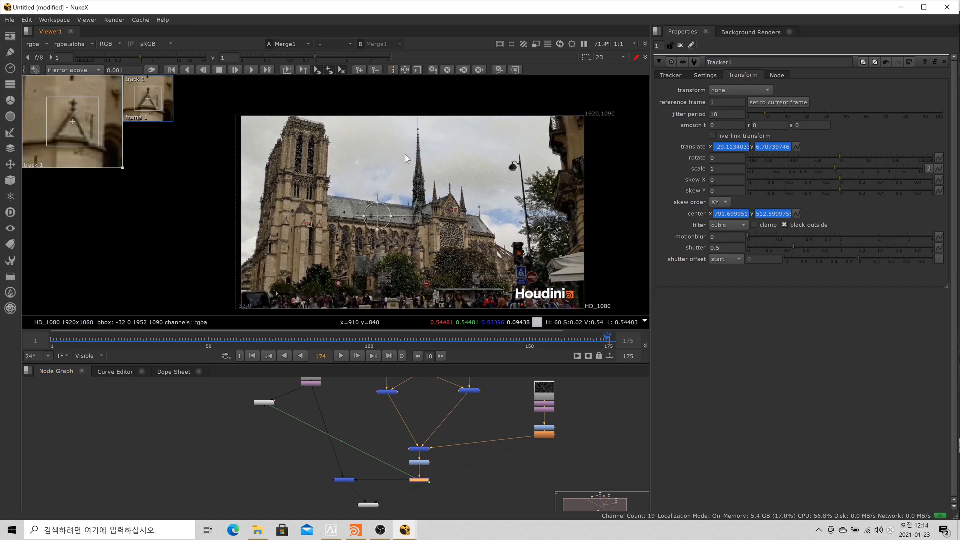
left_click_drag(487, 209, 470, 191)
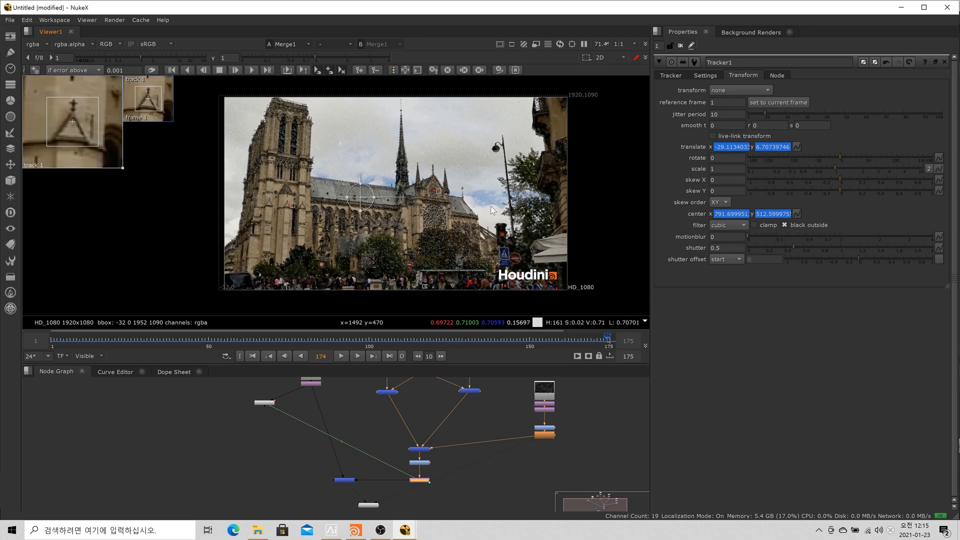
- View the match-move transform's output and examine the snow layer along the frame's right edge
key("1")
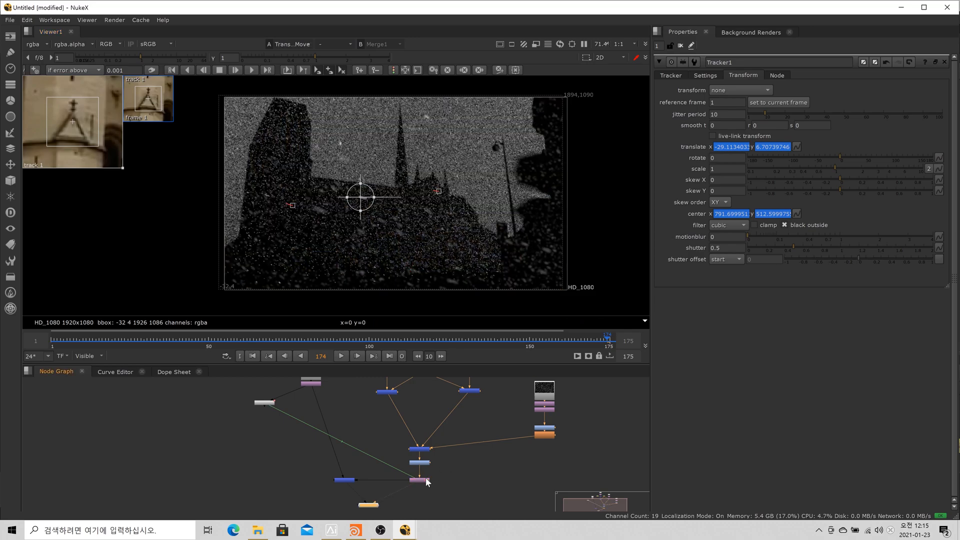
scroll(564, 157, "up", 2)
scroll(571, 184, "down", 2)
scroll(571, 220, "up", 1)
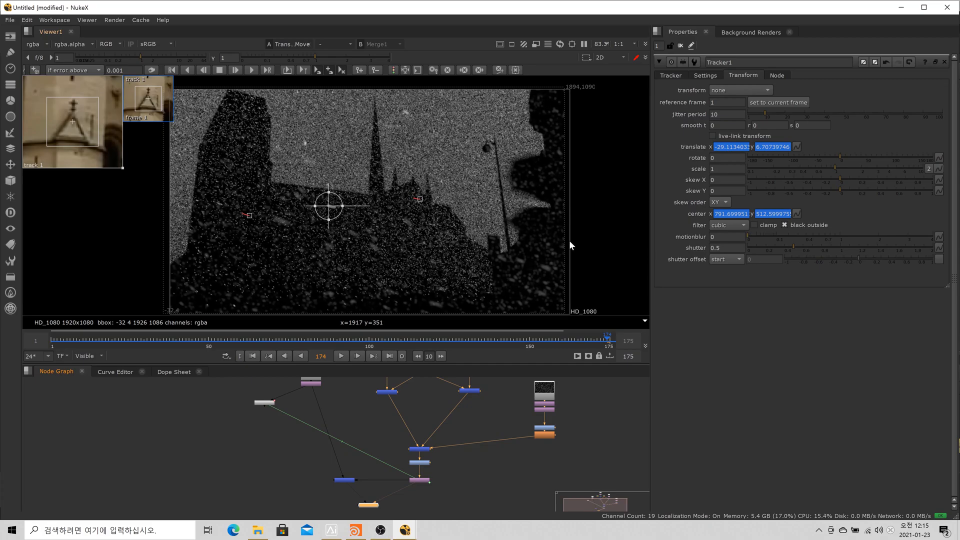
scroll(566, 242, "up", 3)
scroll(564, 268, "down", 4)
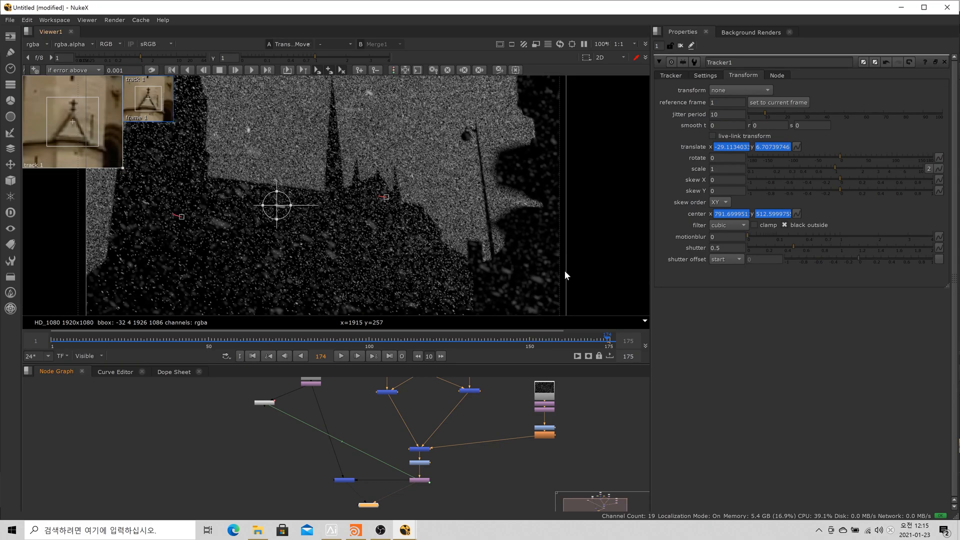
scroll(565, 279, "up", 4)
scroll(562, 277, "down", 2)
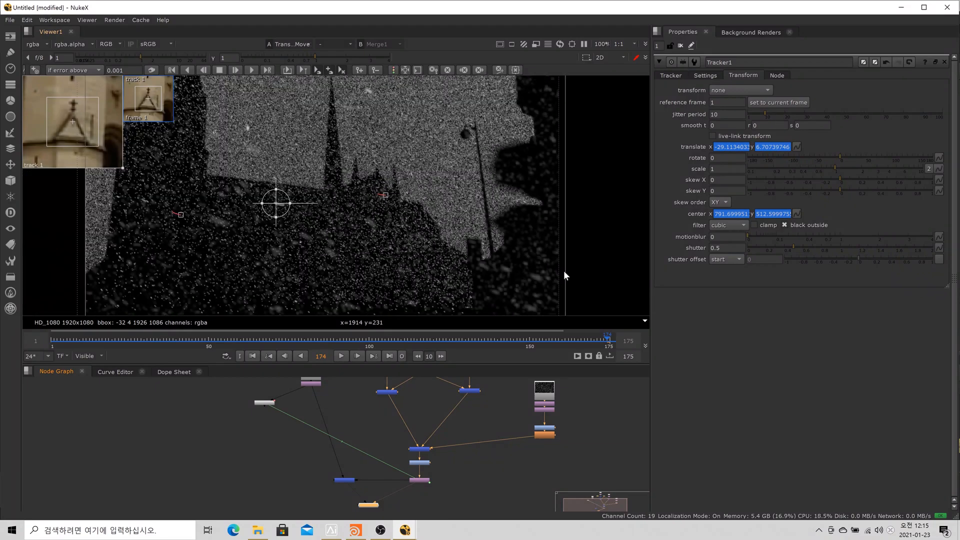
scroll(567, 293, "down", 2)
scroll(572, 278, "up", 1)
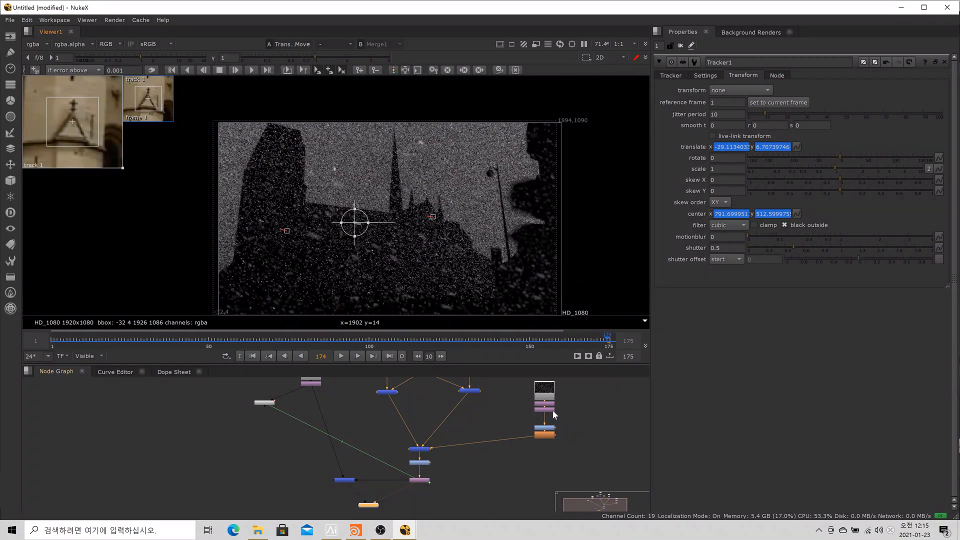
- View the Read1 and Read3 snow renders and the Reformat7 output to examine how far the snow fills the frame
scroll(548, 488, "down", 1)
scroll(420, 409, "up", 3)
left_click(420, 423)
key("1")
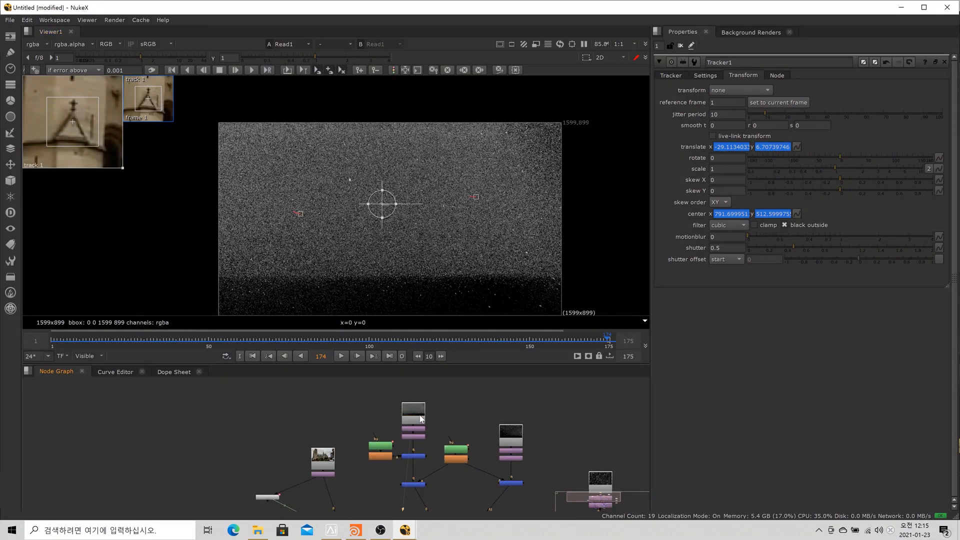
left_click_drag(606, 474, 557, 446)
left_click(557, 456)
key("1")
left_click_drag(569, 477, 548, 457)
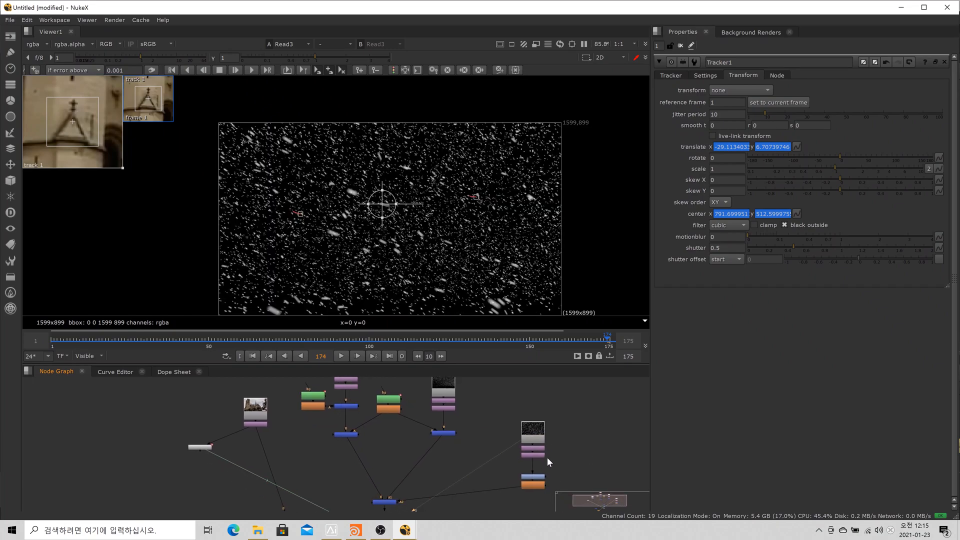
key("1")
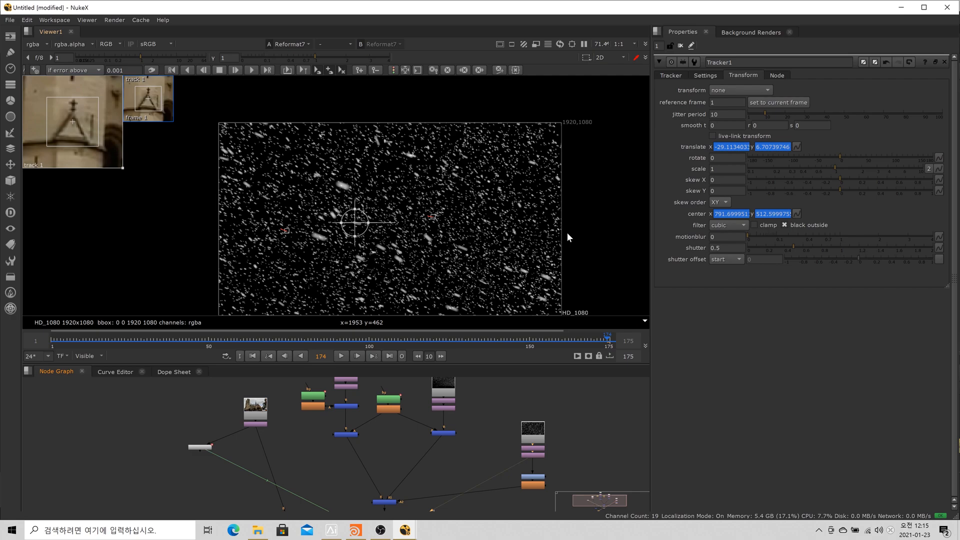
- Return the viewer to the match-move transform's output and show the whole frame
scroll(541, 299, "down", 1)
scroll(490, 386, "down", 3)
scroll(435, 484, "up", 2)
left_click(410, 485)
key("1")
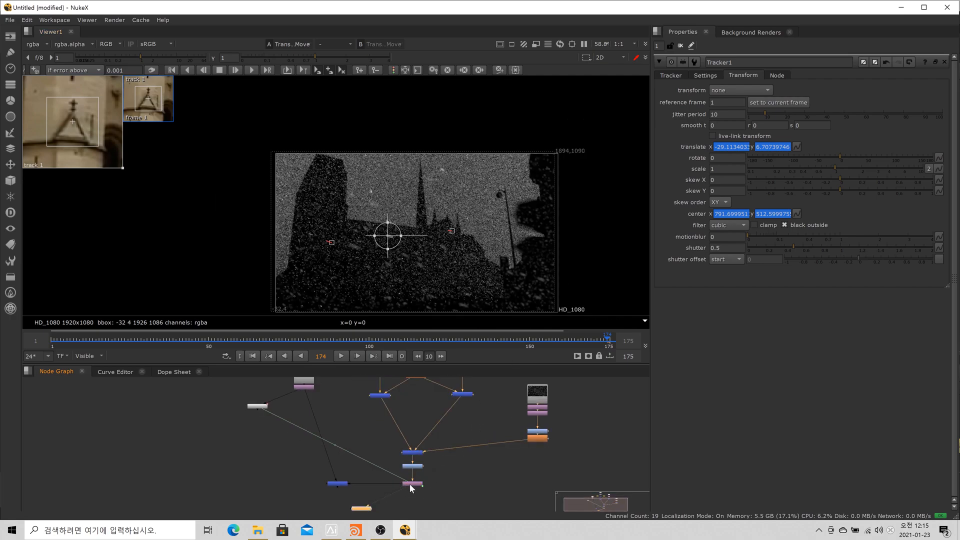
- Enable preserve bounding box on Reformat7, the second Reformat under the Read3 snow render
scroll(549, 239, "up", 5)
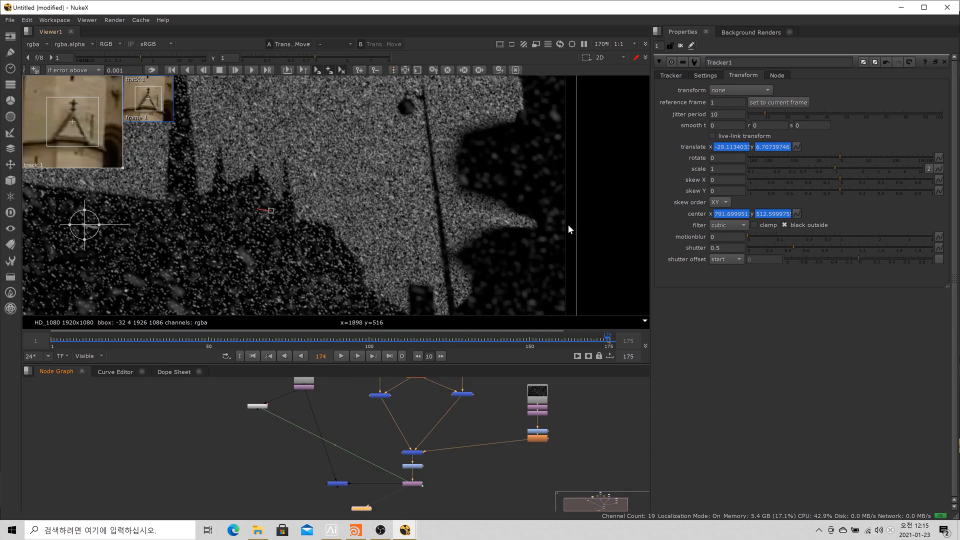
scroll(563, 402, "up", 3)
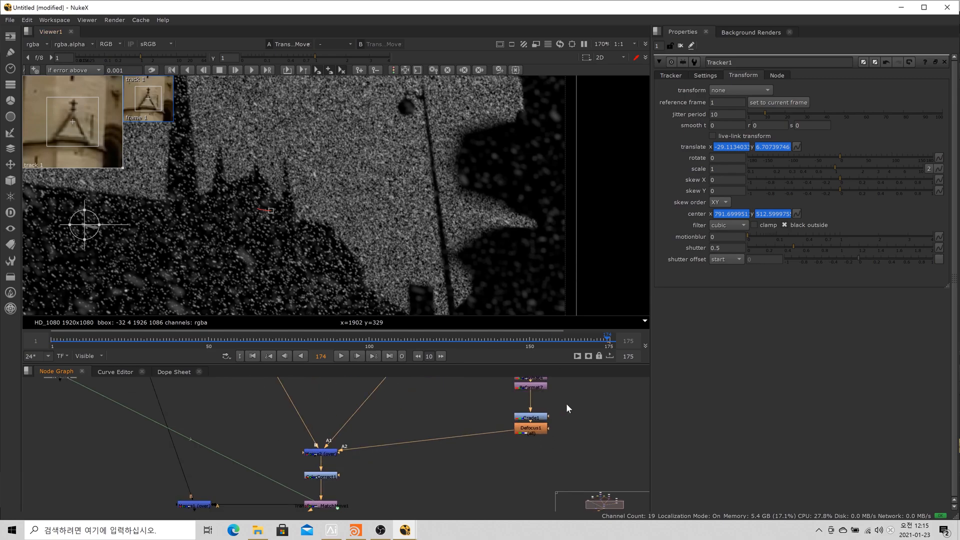
left_click(533, 433)
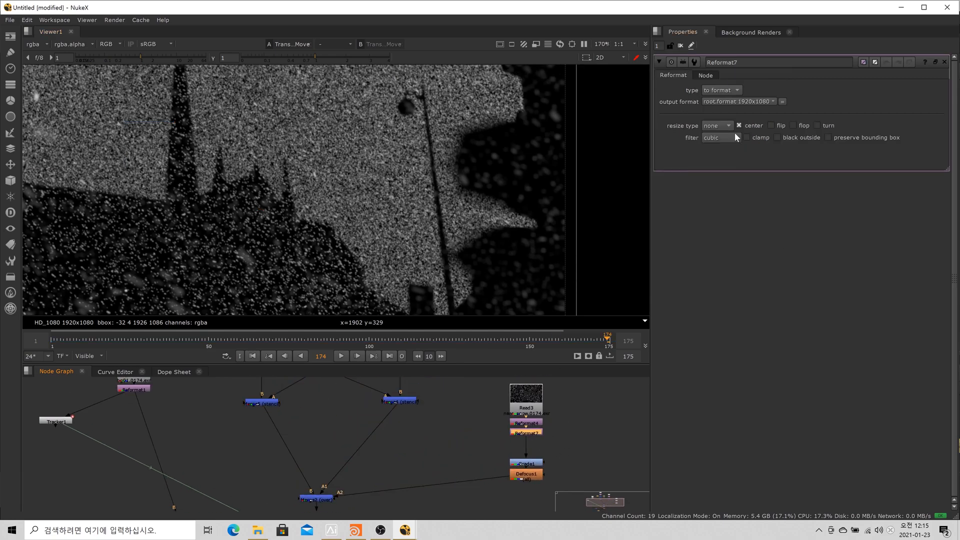
scroll(559, 255, "down", 3)
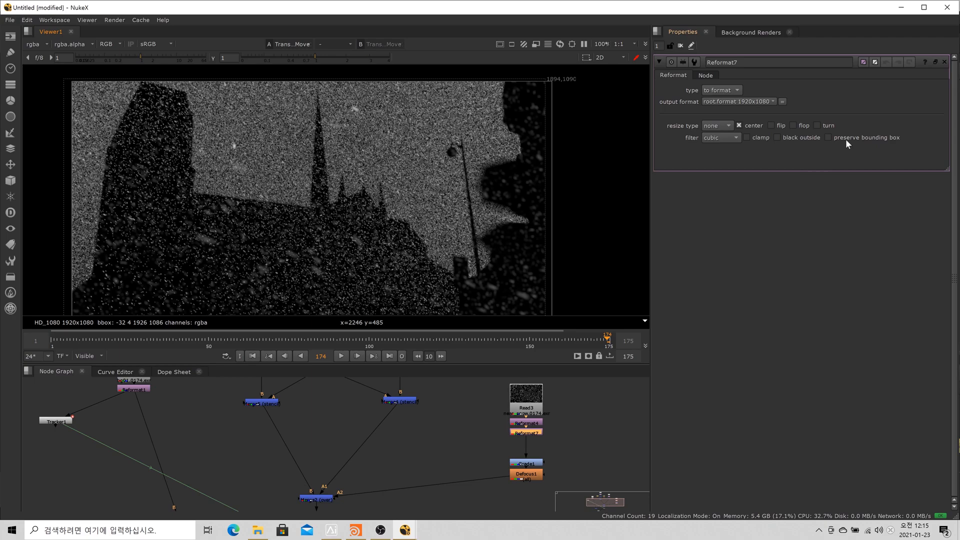
left_click(886, 137)
left_click(887, 137)
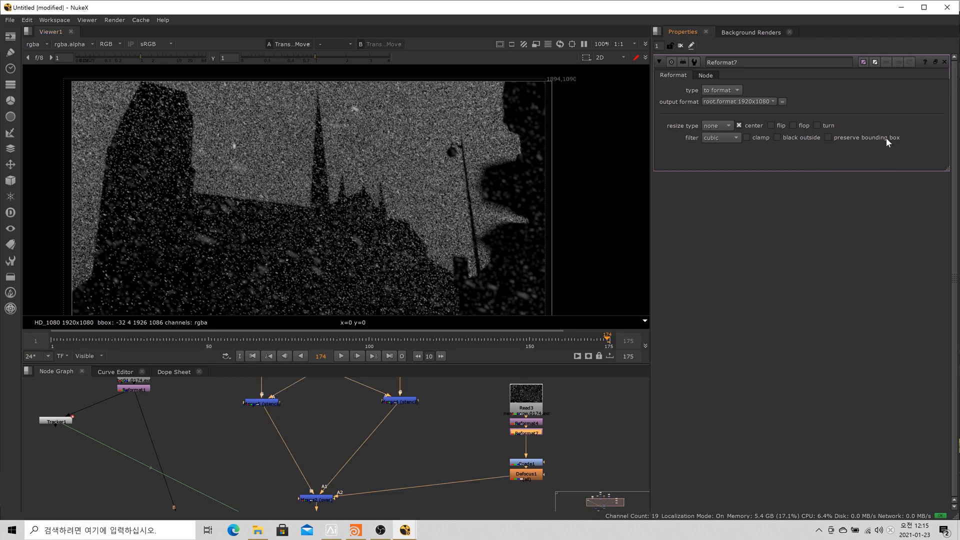
scroll(554, 219, "down", 5)
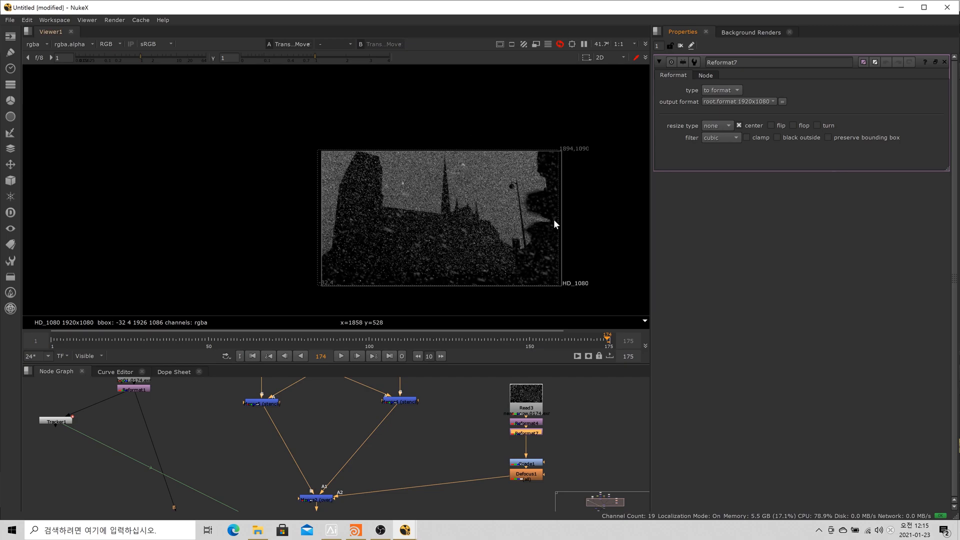
scroll(578, 243, "up", 3)
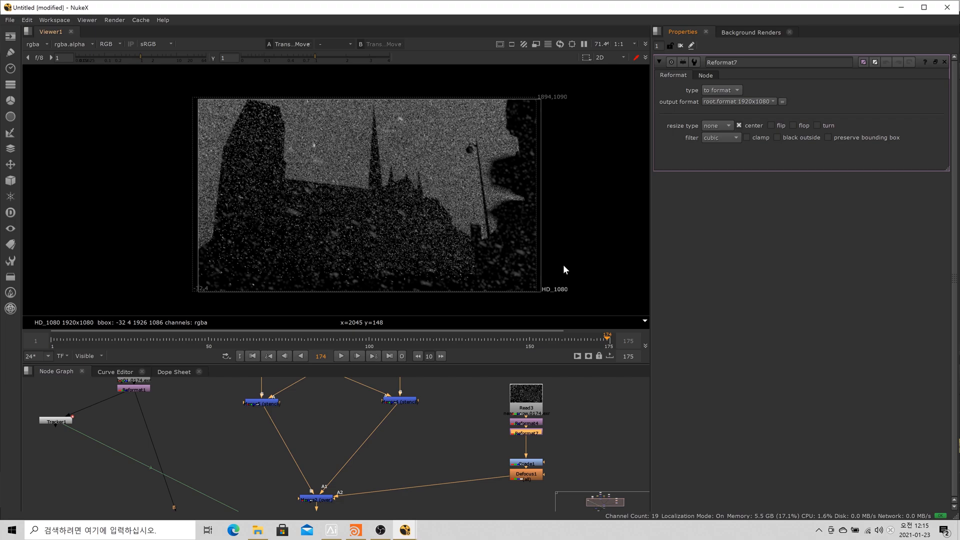
left_click(840, 141)
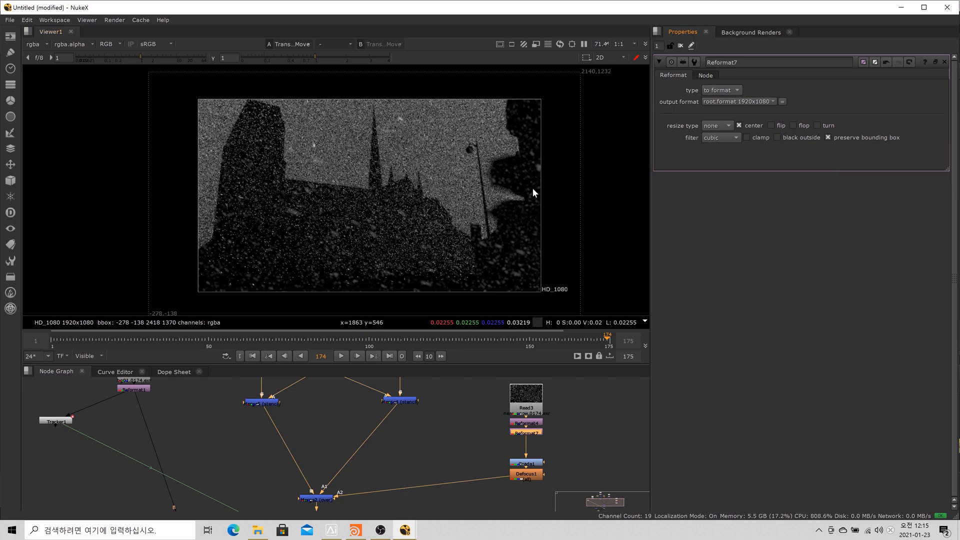
- Enable preserve bounding box on Reformat6 and Reformat5, under the Read2 and Read1 snow renders
double_click(449, 442)
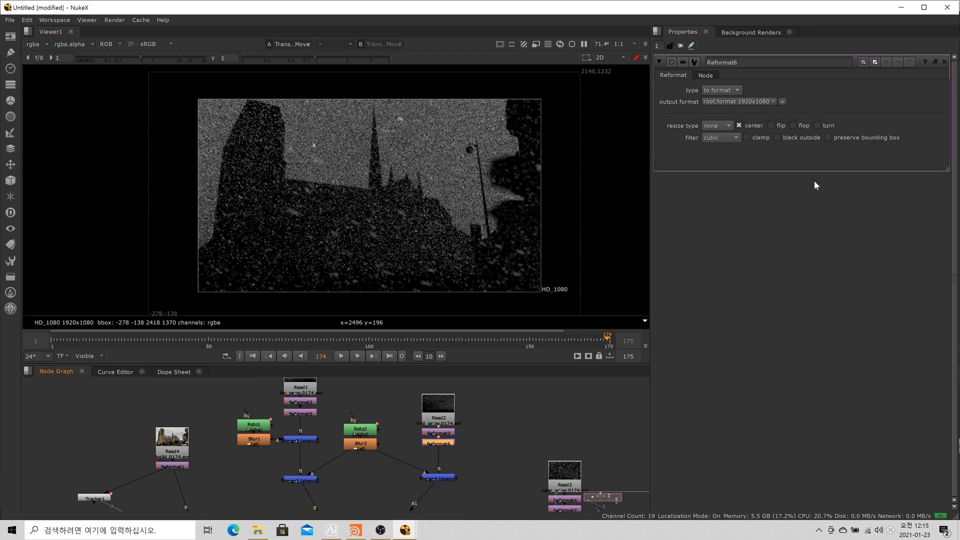
double_click(300, 413)
left_click(828, 138)
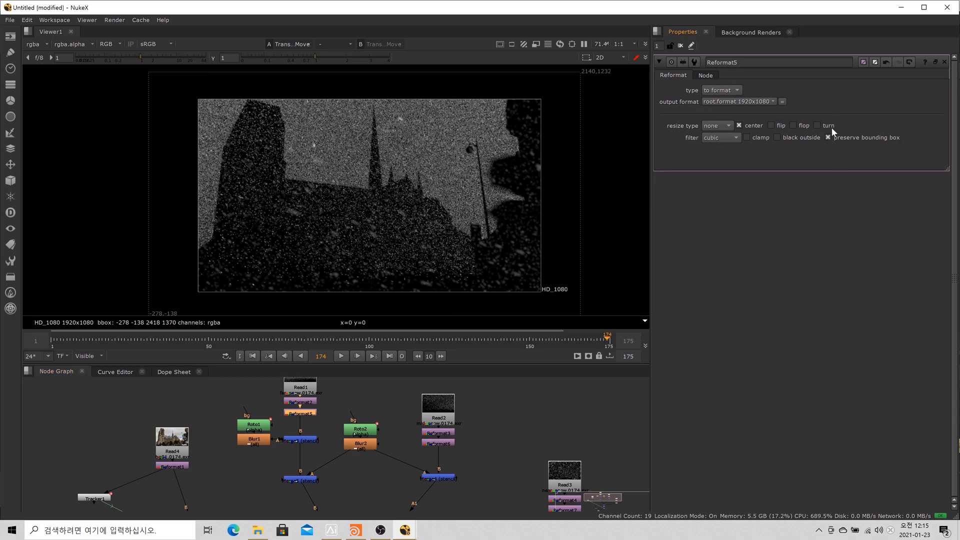
- Examine the right frame edge and the bounding box of the match-move transform's output
scroll(544, 292, "down", 1)
scroll(545, 293, "down", 3)
left_click_drag(510, 442, 512, 397)
scroll(524, 239, "up", 3)
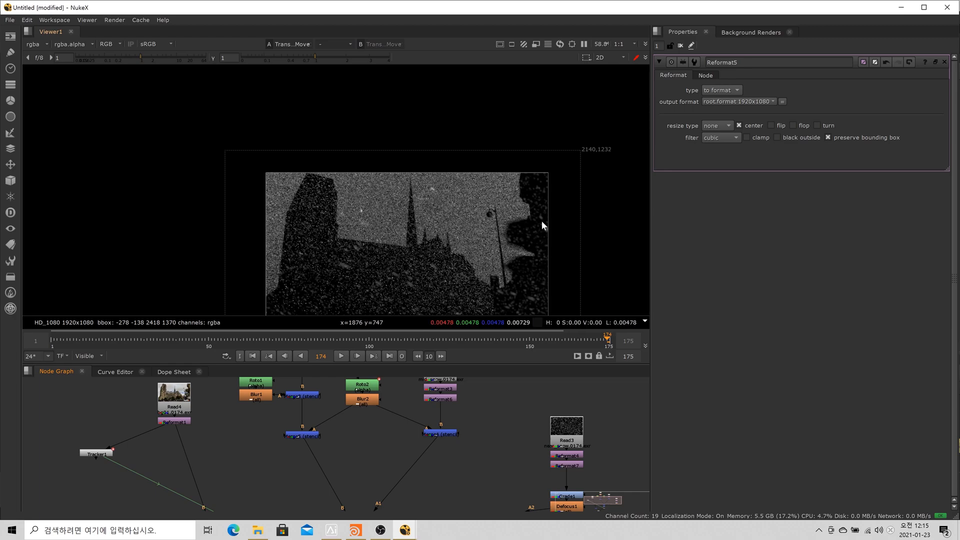
scroll(541, 221, "up", 1)
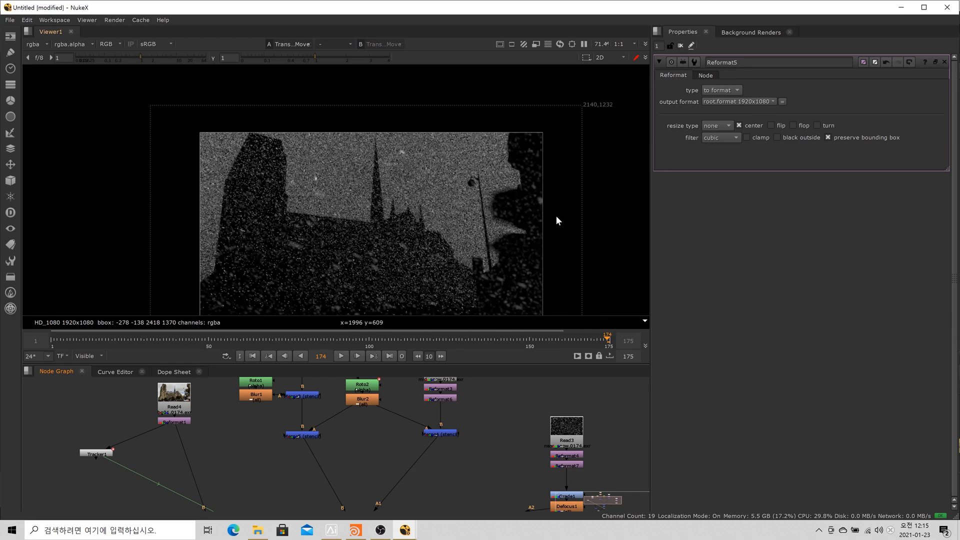
scroll(556, 215, "down", 3)
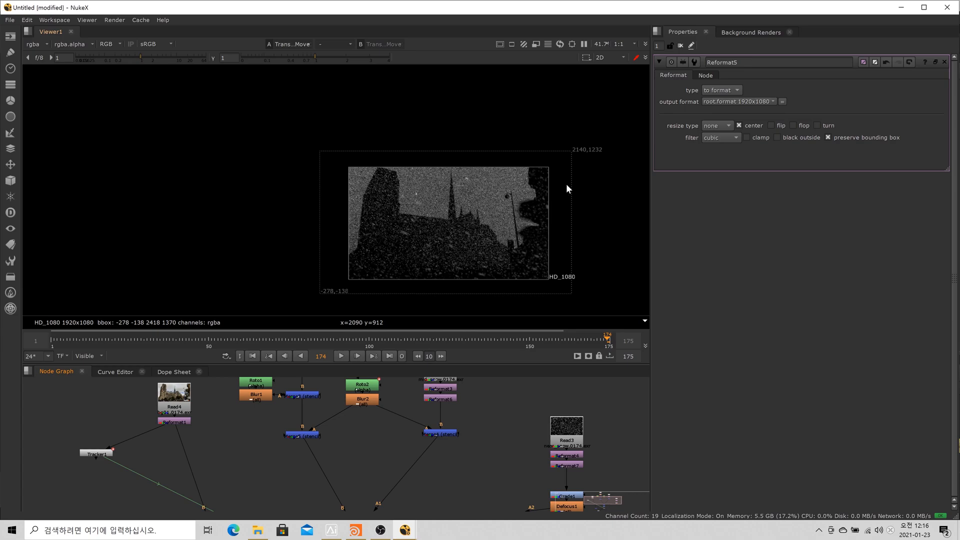
scroll(507, 420, "down", 2)
- View Merge1's output and play back the composite to check the snow over the cathedral, then stop playback
left_click_drag(428, 484, 471, 383)
left_click(356, 438)
key("1")
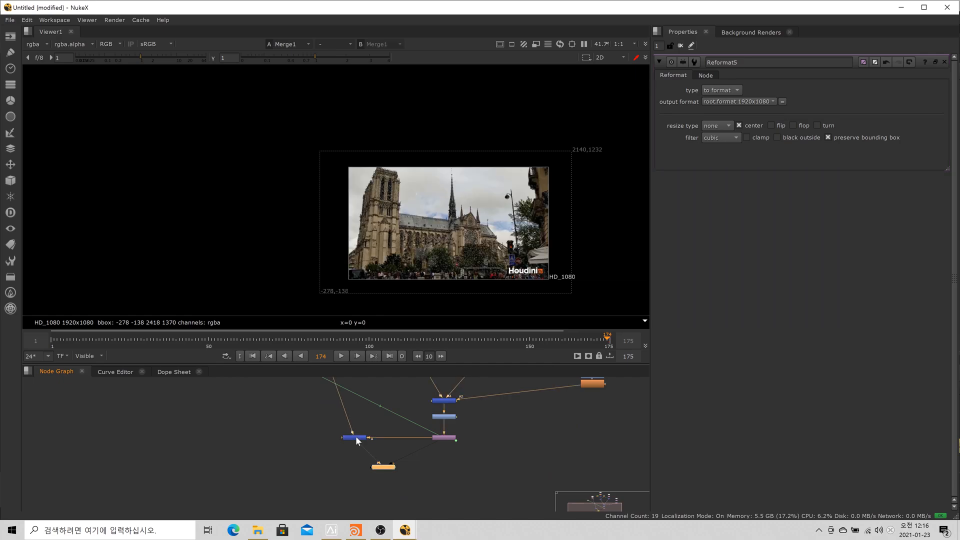
scroll(506, 243, "up", 3)
left_click_drag(522, 250, 485, 233)
scroll(485, 233, "up", 1)
left_click(341, 356)
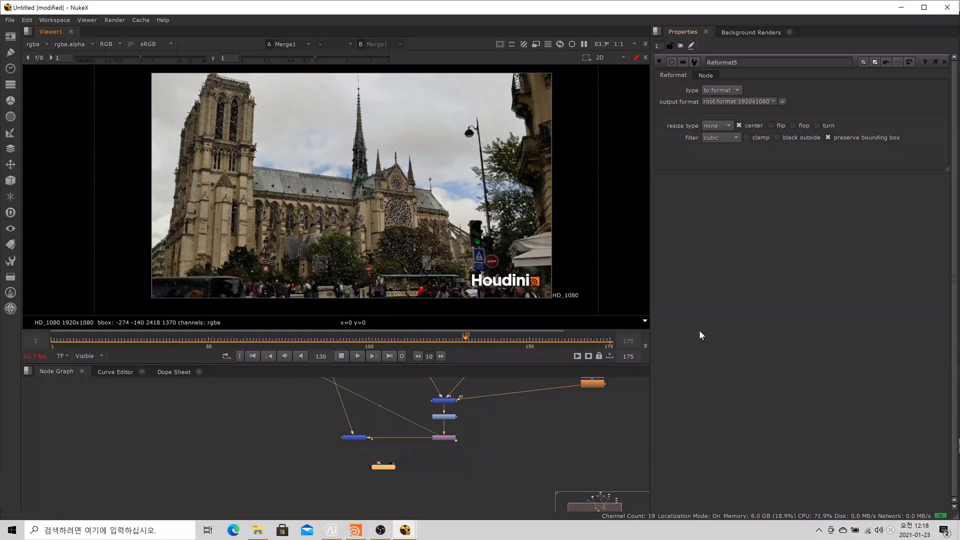
left_click(343, 356)
- Add a Write node connected below Merge1
left_click(357, 485)
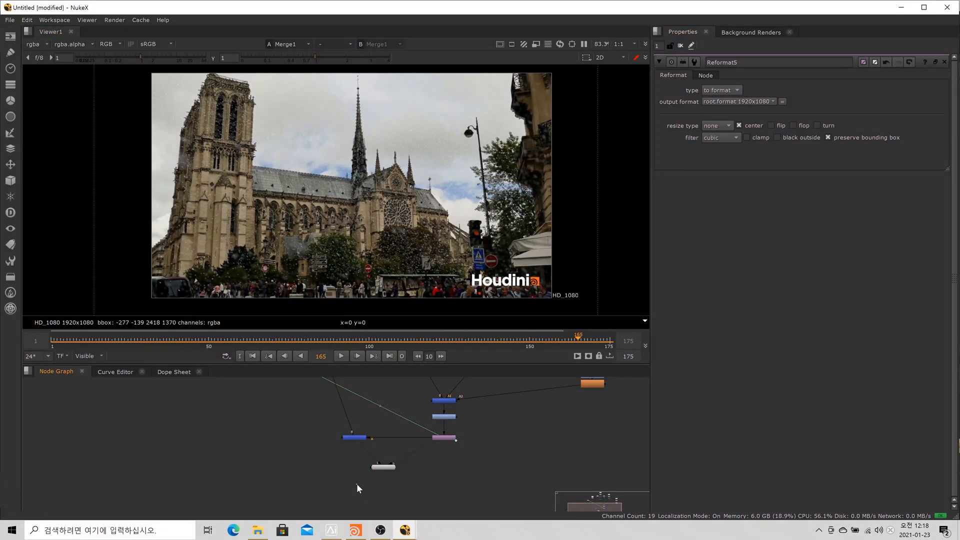
key("w")
left_click_drag(364, 484, 361, 486)
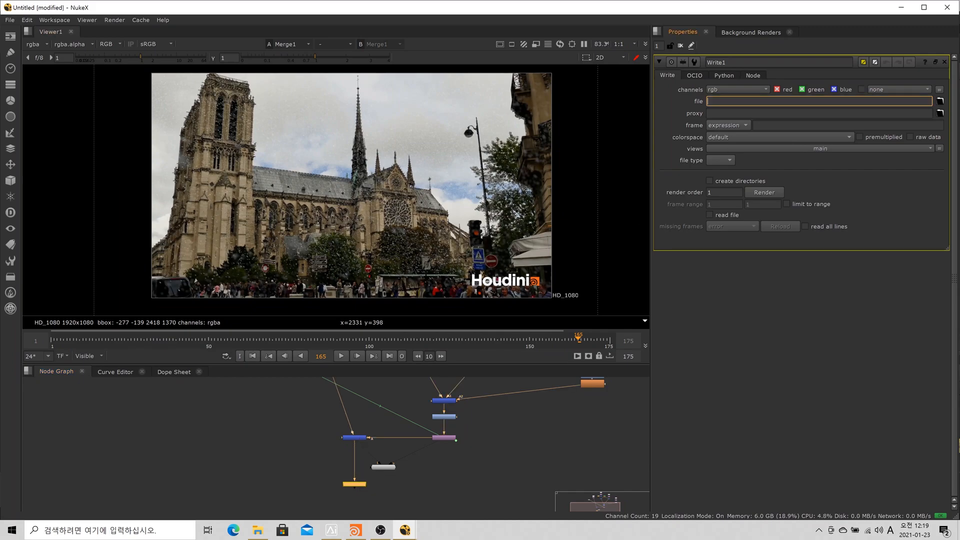
- Set Write1's output file to render.%04d.exr in the C:/mofac_academy/class/s16_POP_Stream/render folder
left_click(940, 102)
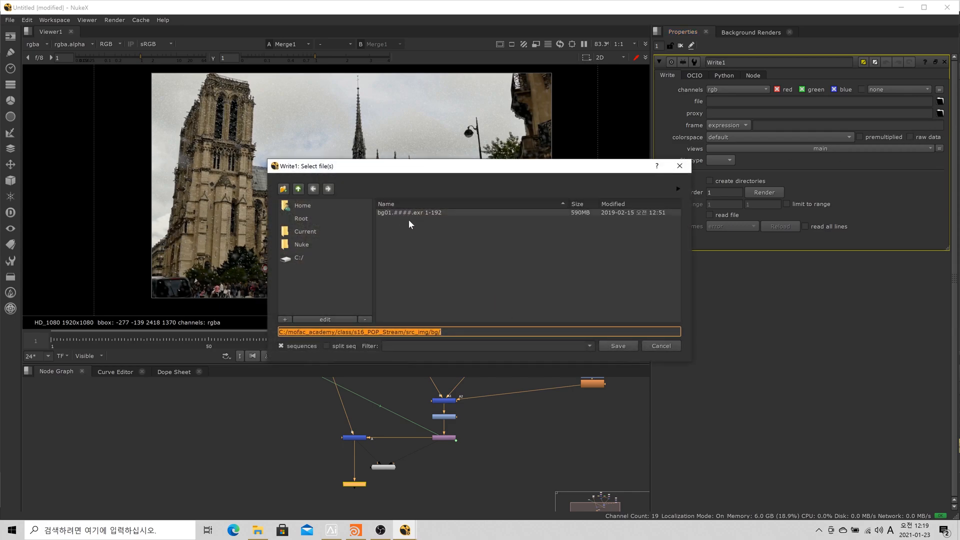
left_click(298, 189)
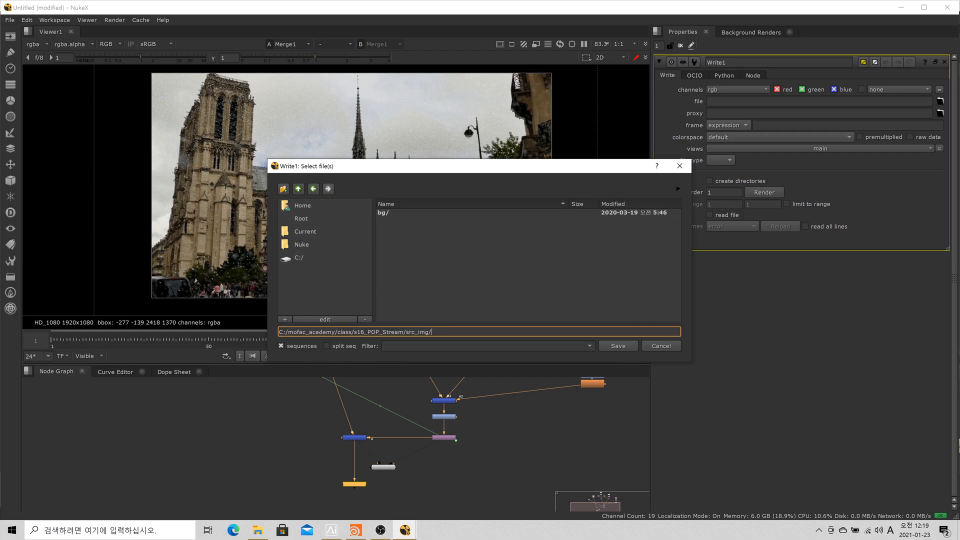
left_click(298, 188)
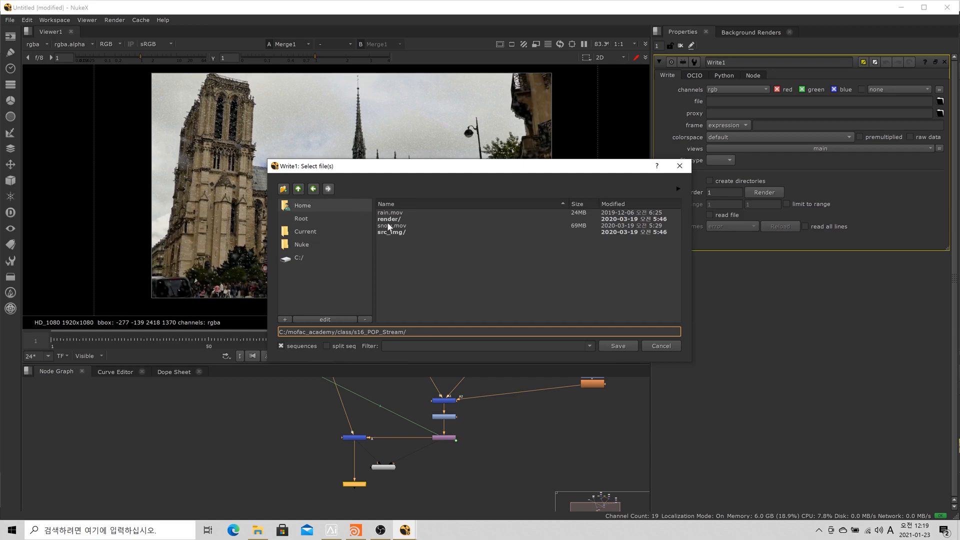
double_click(404, 218)
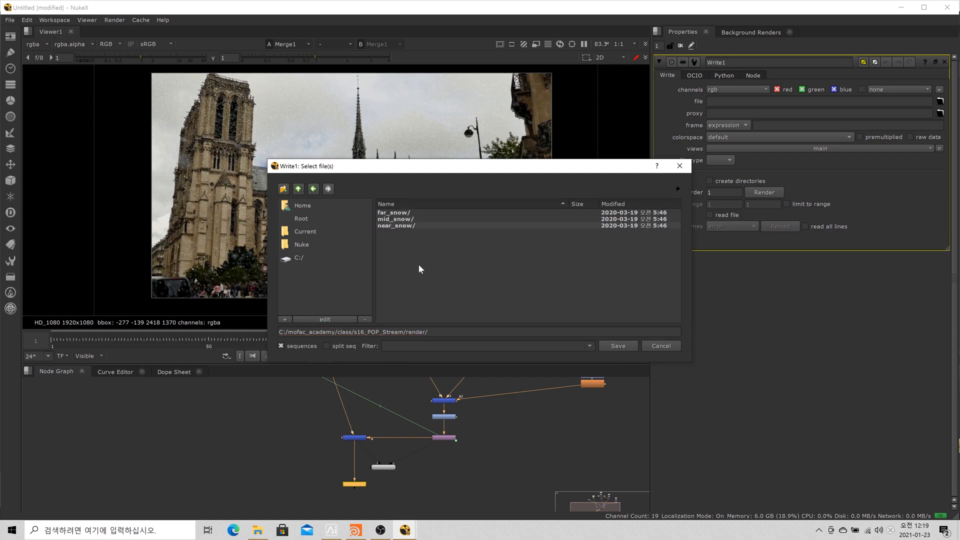
type("render")
type(".%04d")
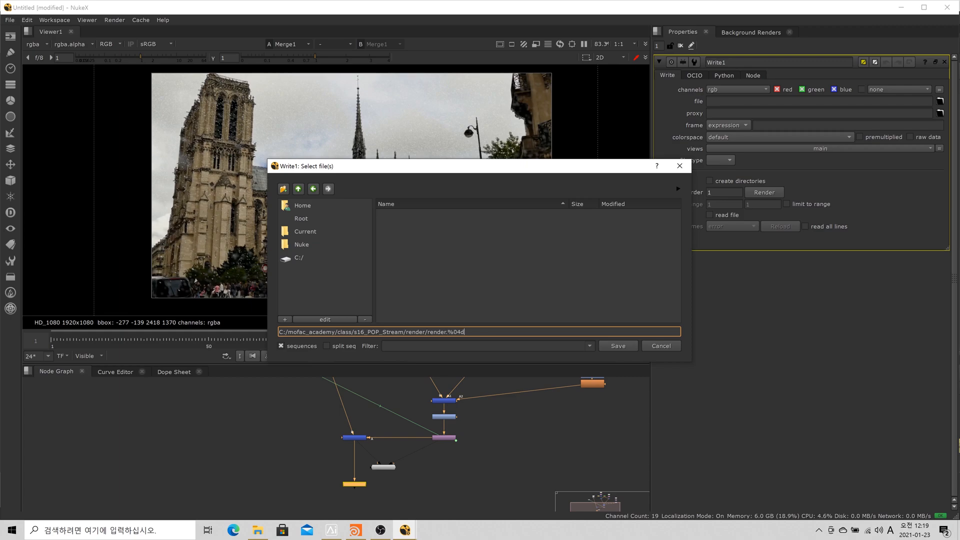
type(".exr")
left_click_drag(454, 332, 465, 332)
left_click(475, 333)
left_click(610, 344)
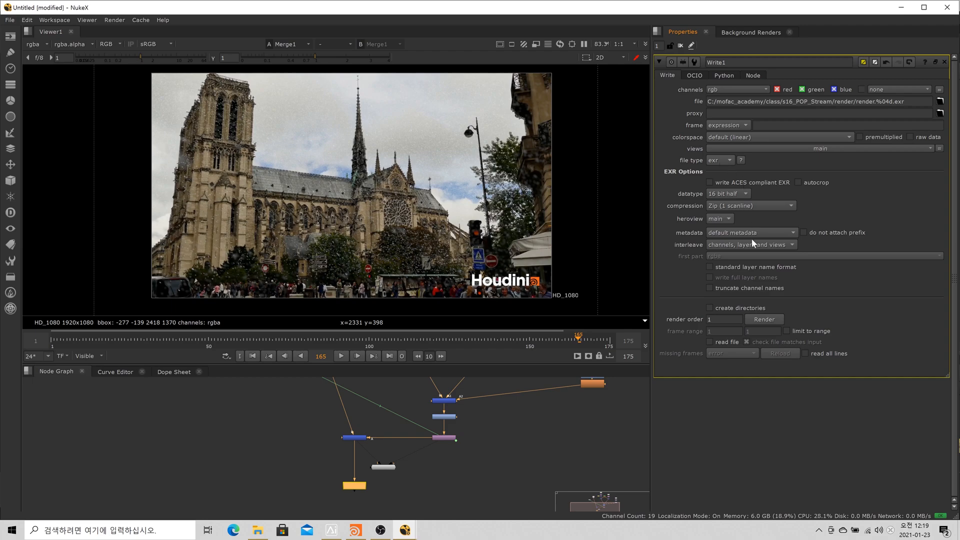
- Try to render Write1 over the global frame range 1-192
left_click(767, 319)
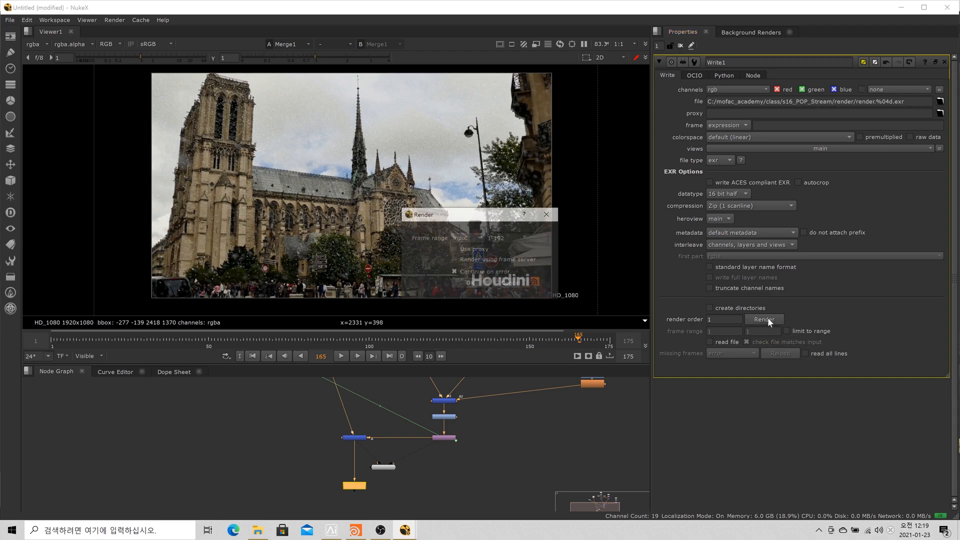
left_click(460, 237)
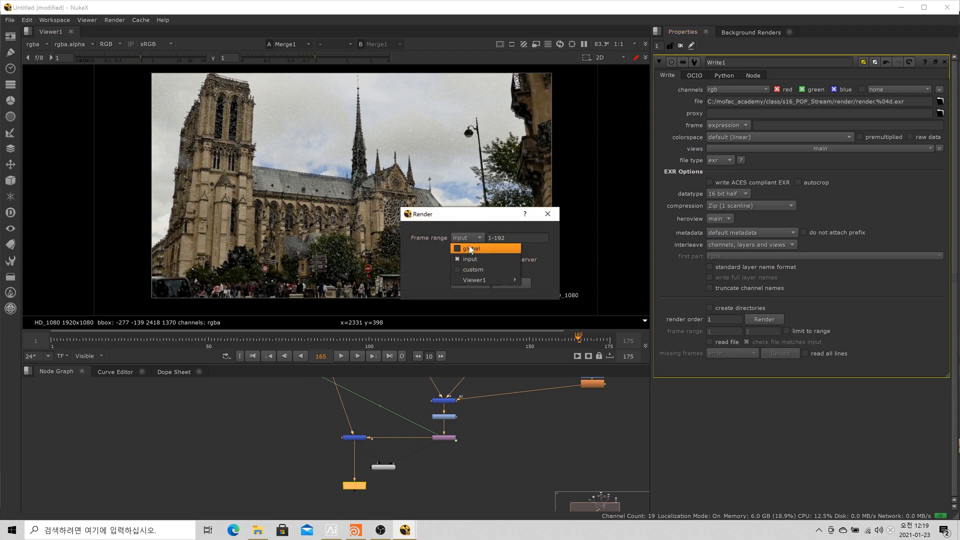
left_click(390, 380)
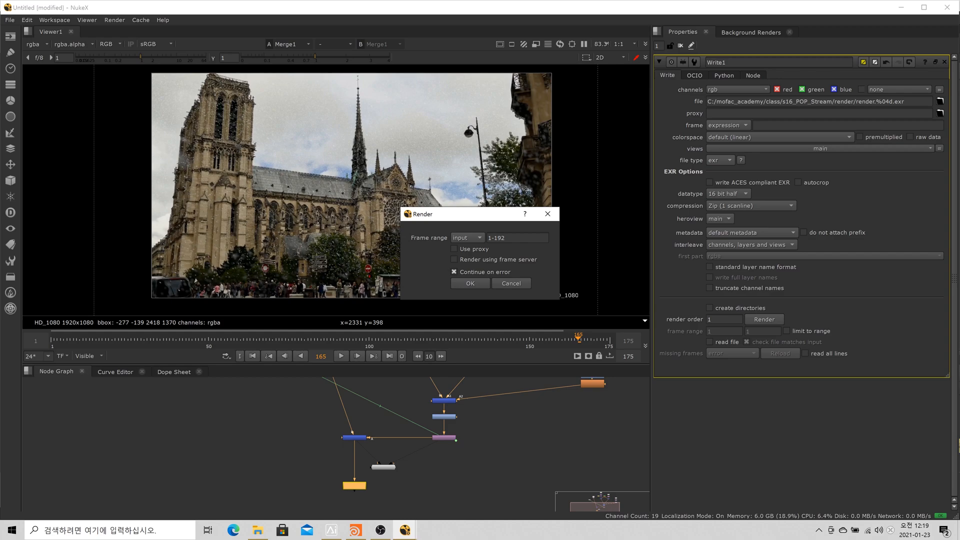
left_click(478, 239)
left_click(475, 259)
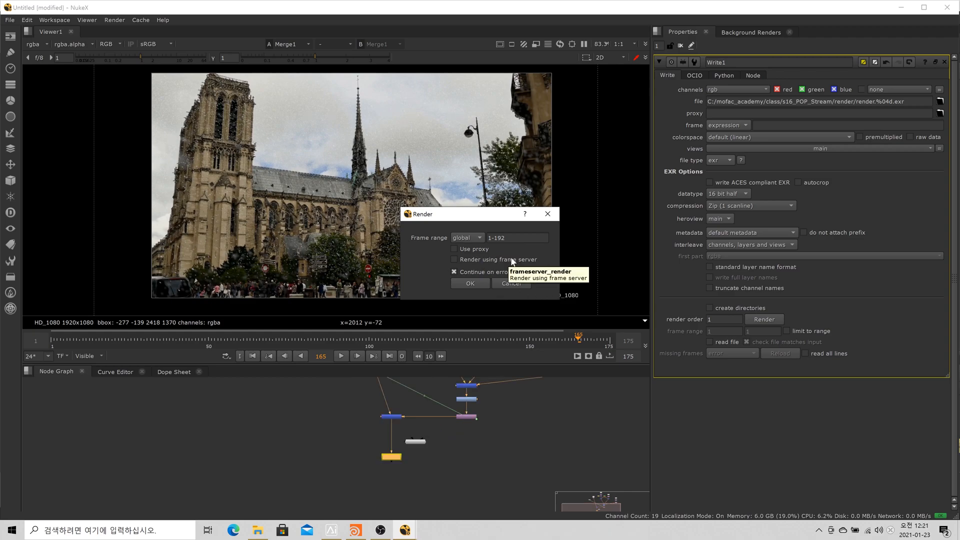
left_click(470, 284)
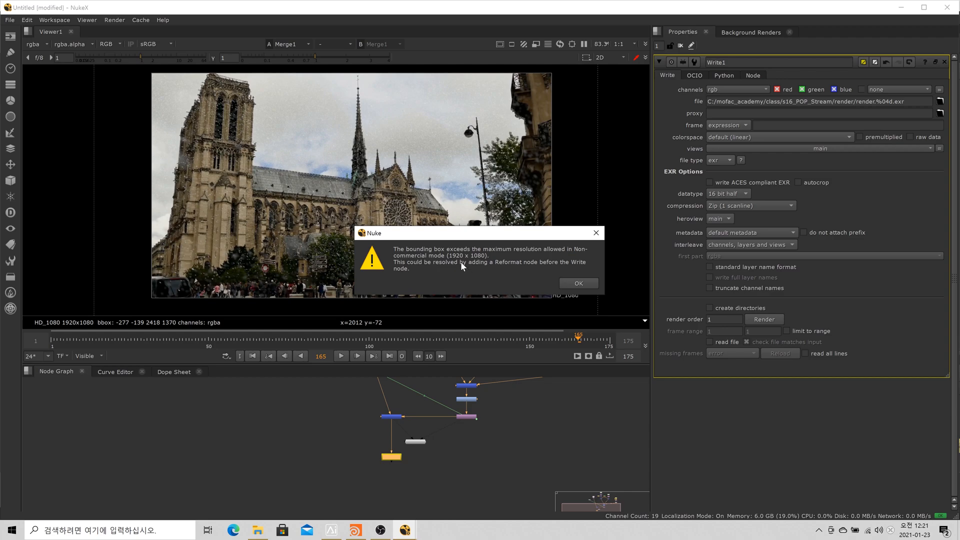
left_click(580, 282)
scroll(397, 440, "up", 3)
key("Tab")
type("ref")
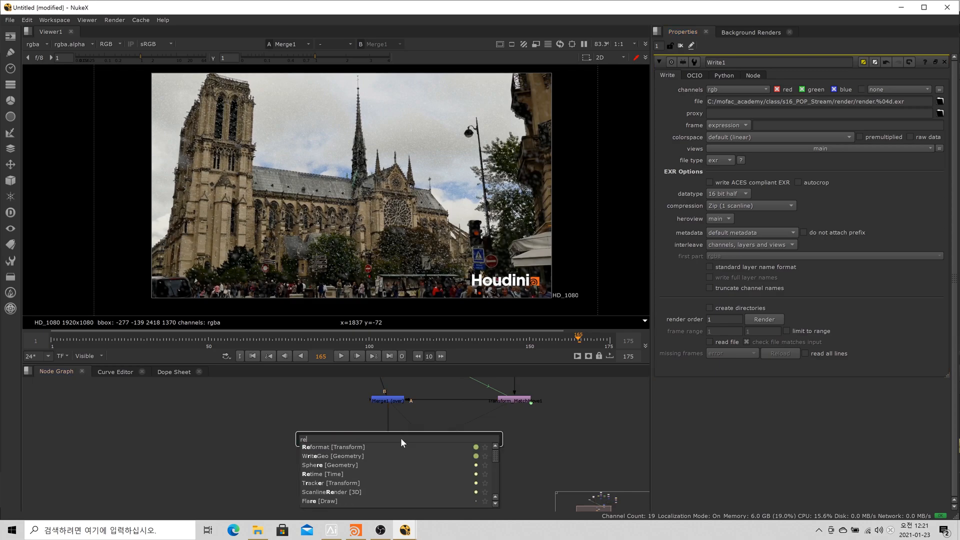
key("Return")
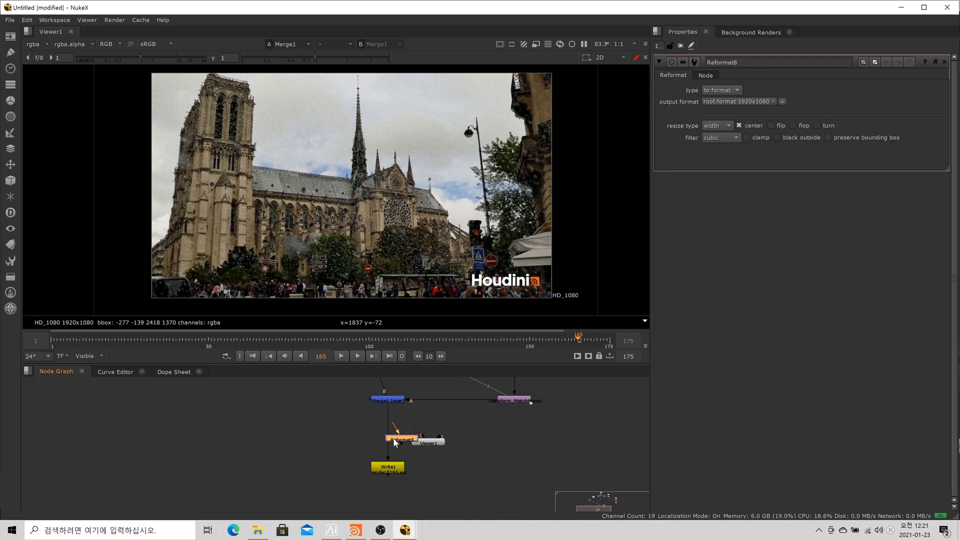
key("Delete")
scroll(422, 458, "down", 3)
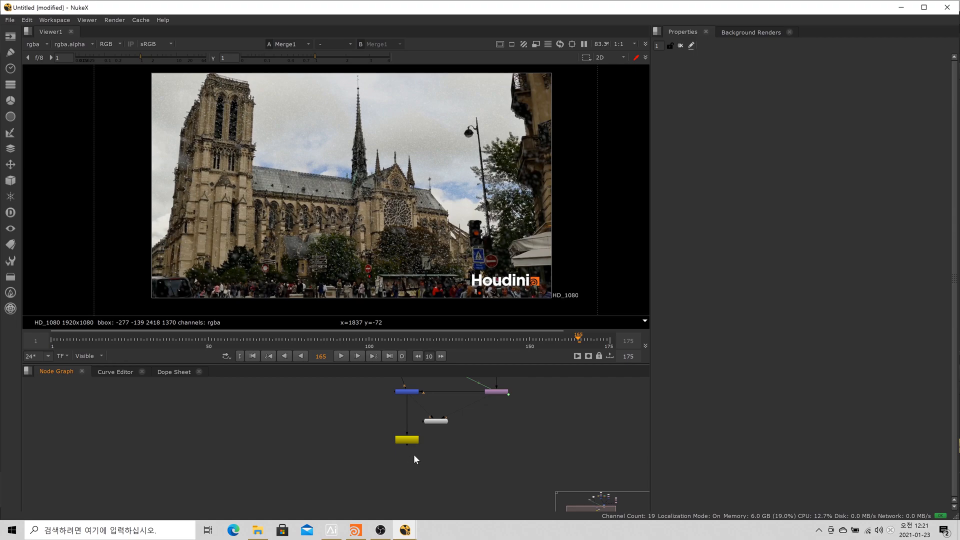
key("r")
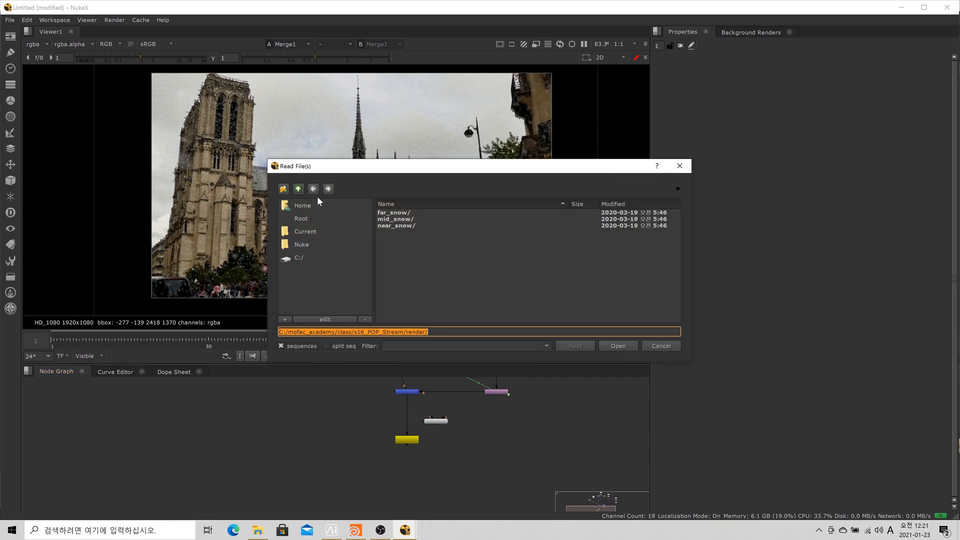
left_click(299, 189)
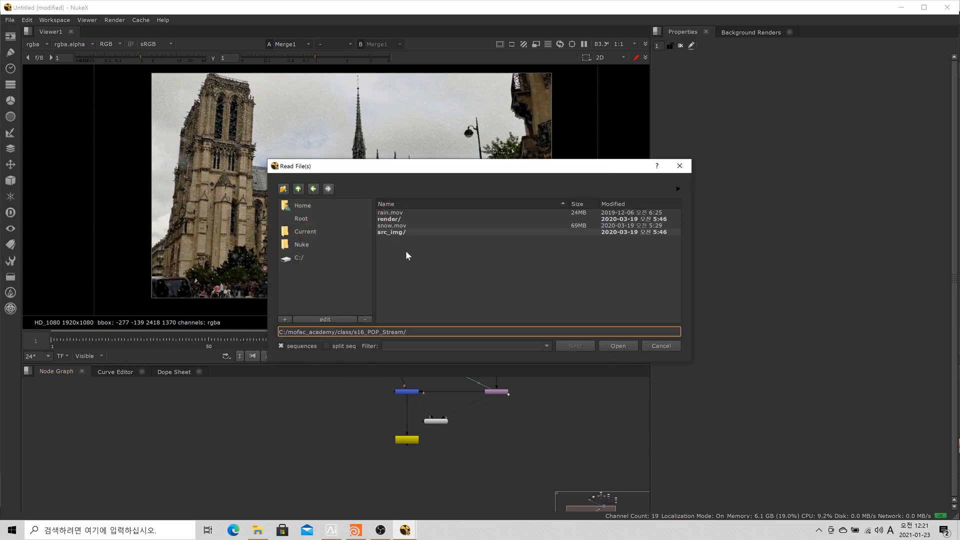
double_click(414, 219)
left_click(300, 189)
left_click(660, 346)
- Add a second Write node below Write1 and set its output file to test.mov
scroll(415, 471, "up", 2)
key("w")
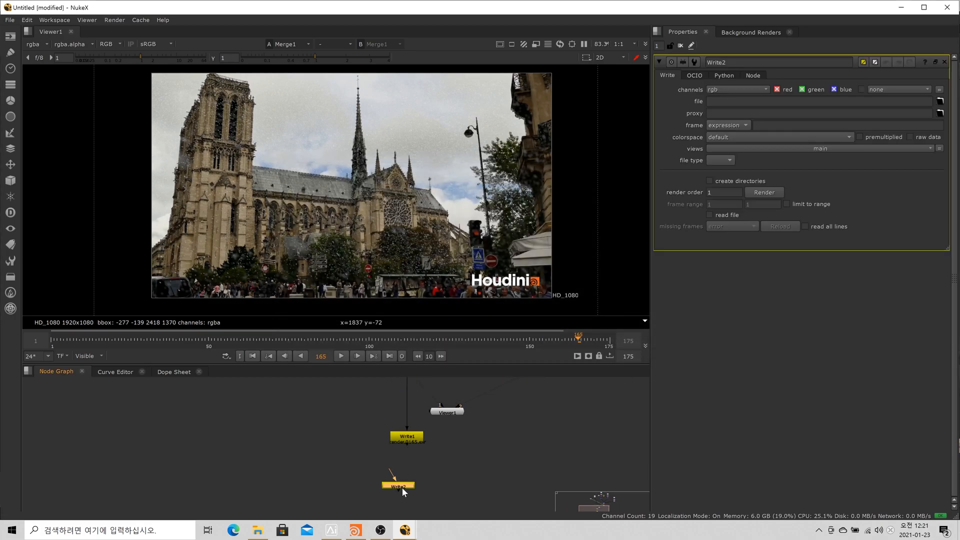
left_click(770, 101)
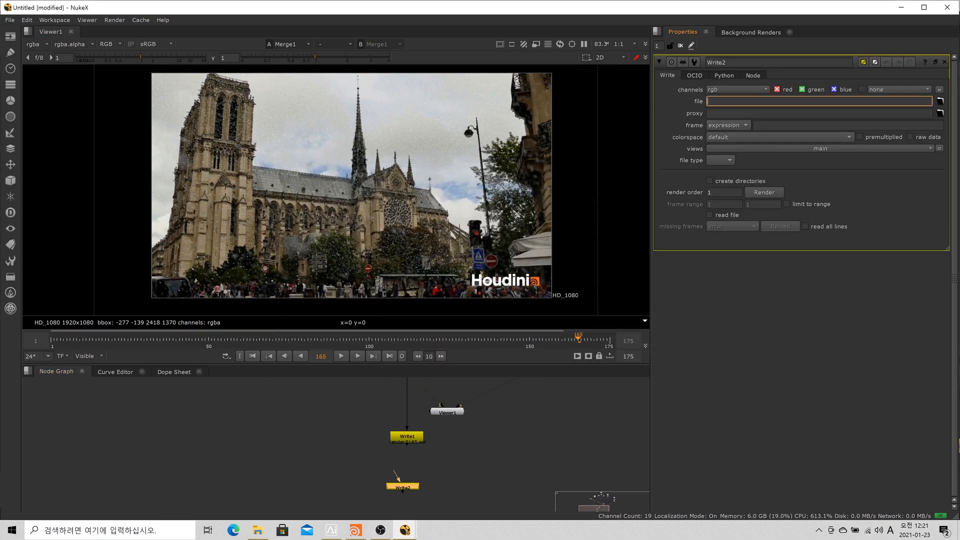
type("test.mov")
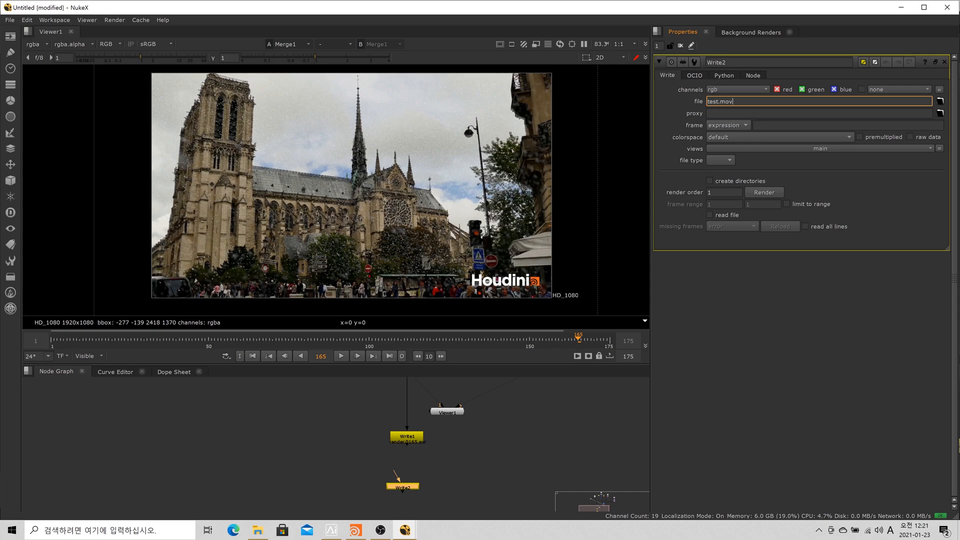
key("Return")
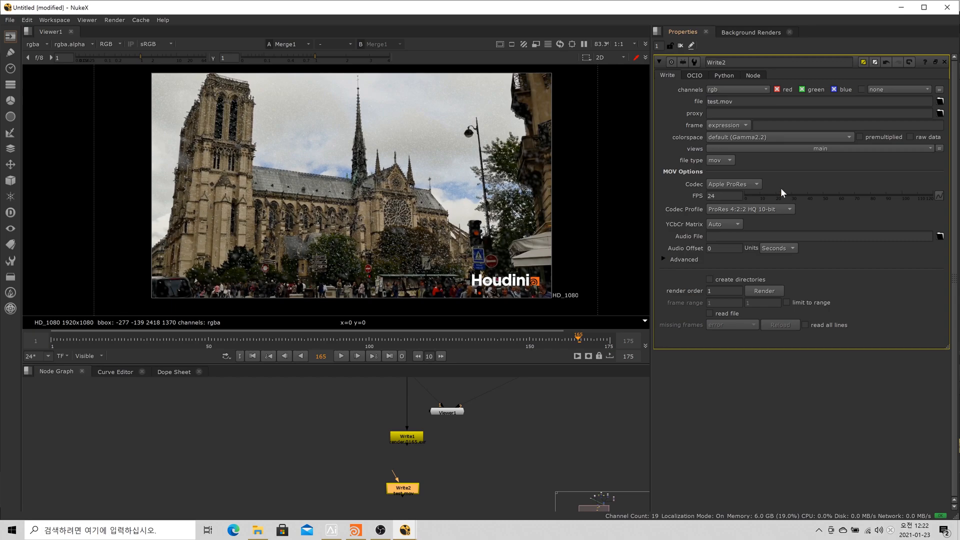
- Try H.264 as Write2's movie codec, and settle on Photo - JPEG instead
left_click(735, 184)
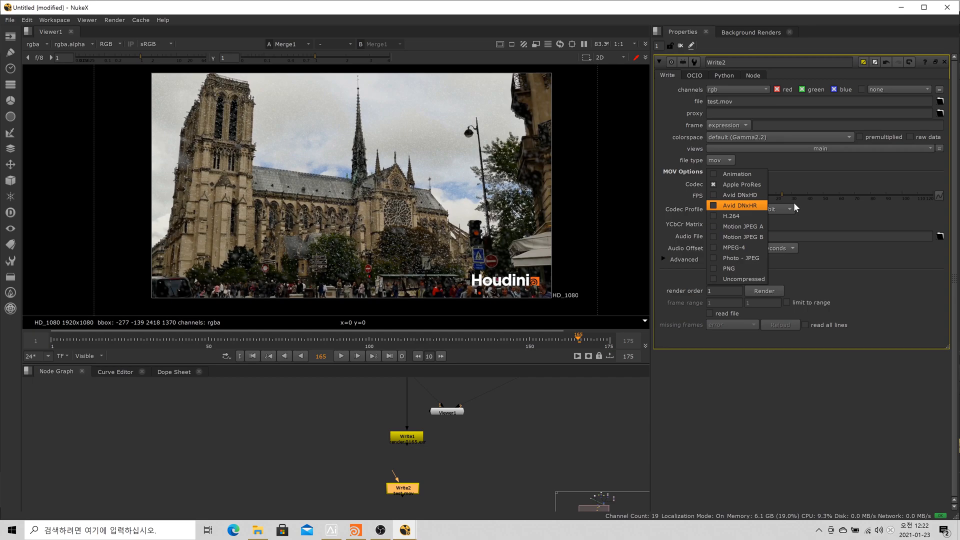
left_click(758, 217)
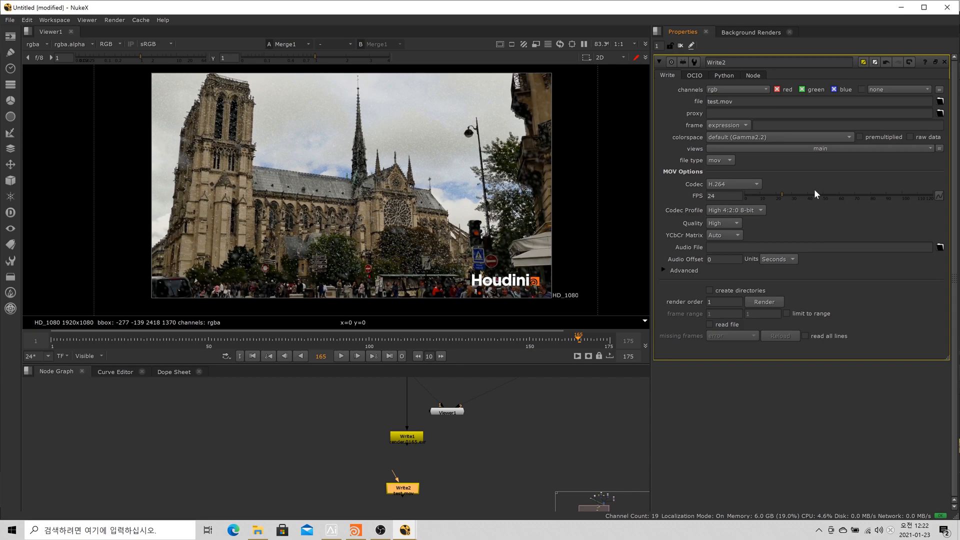
left_click(728, 184)
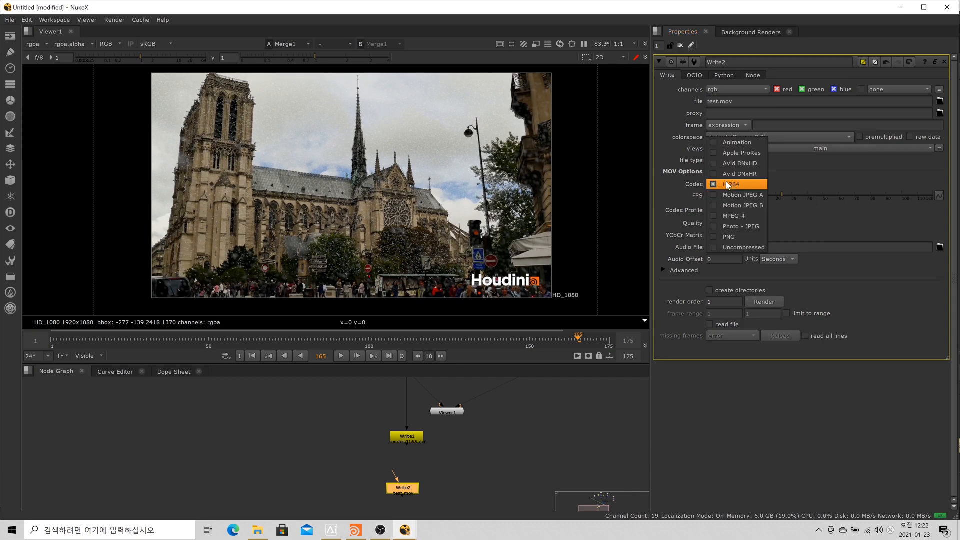
left_click(746, 227)
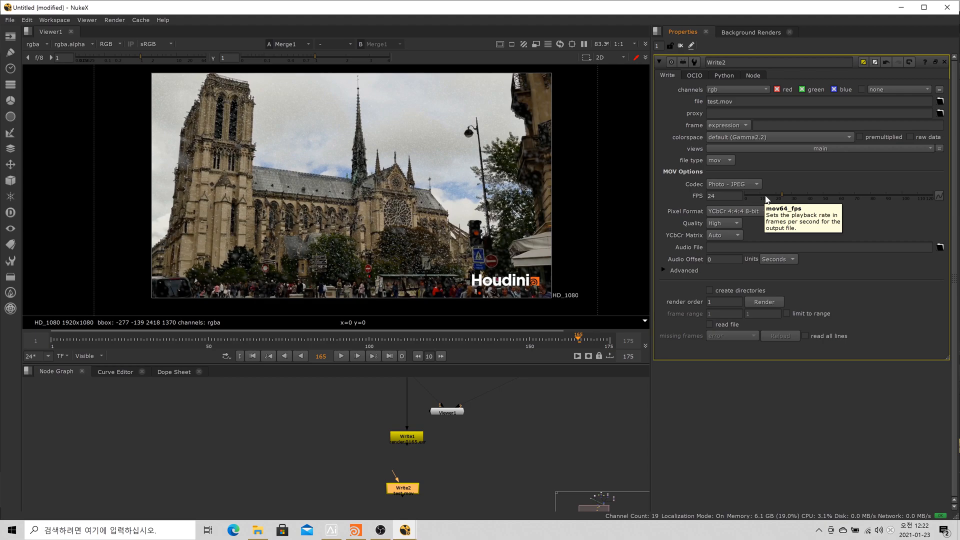
- Set both Quantizer Min and Quantizer Max to 2 in Write2's advanced MOV options
left_click(694, 272)
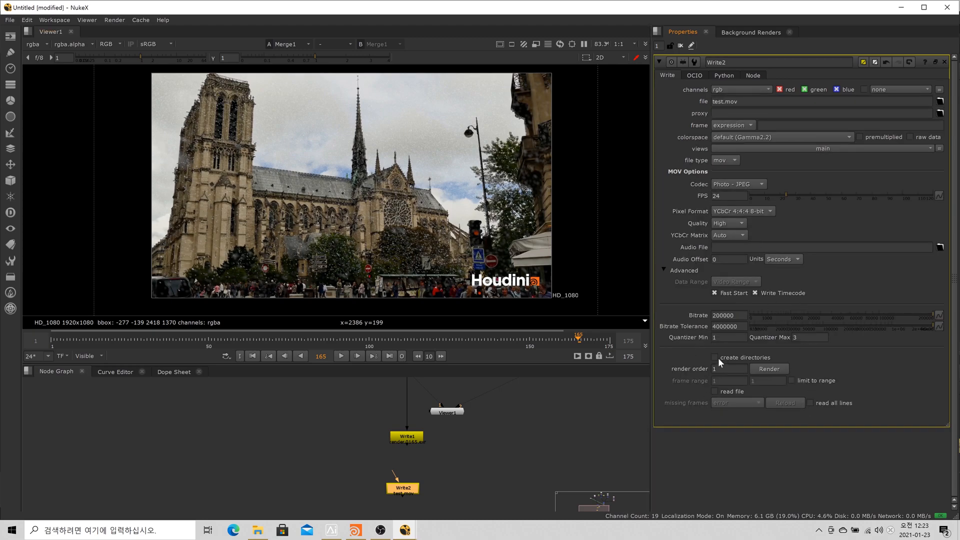
double_click(728, 340)
type("2")
key("Tab")
type("2")
key("Tab")
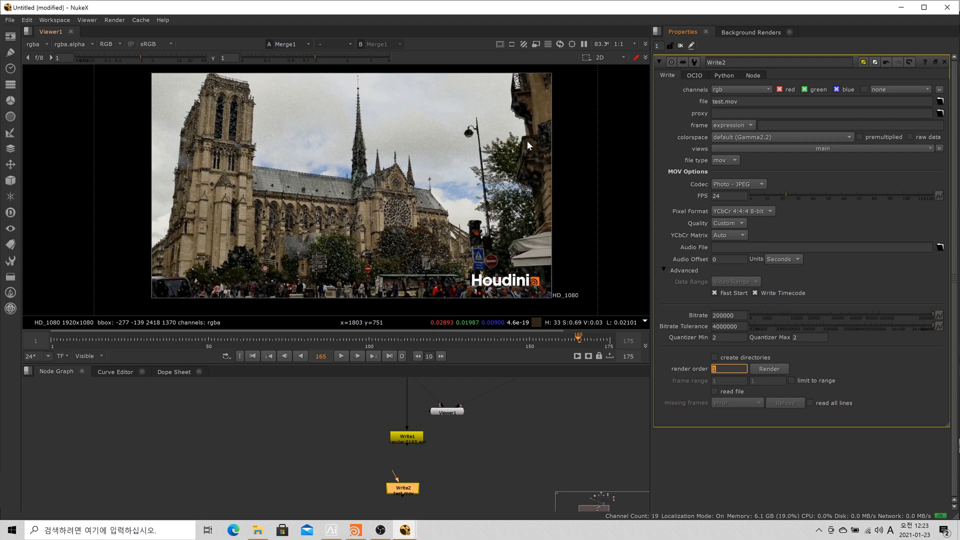
scroll(485, 453, "down", 5)
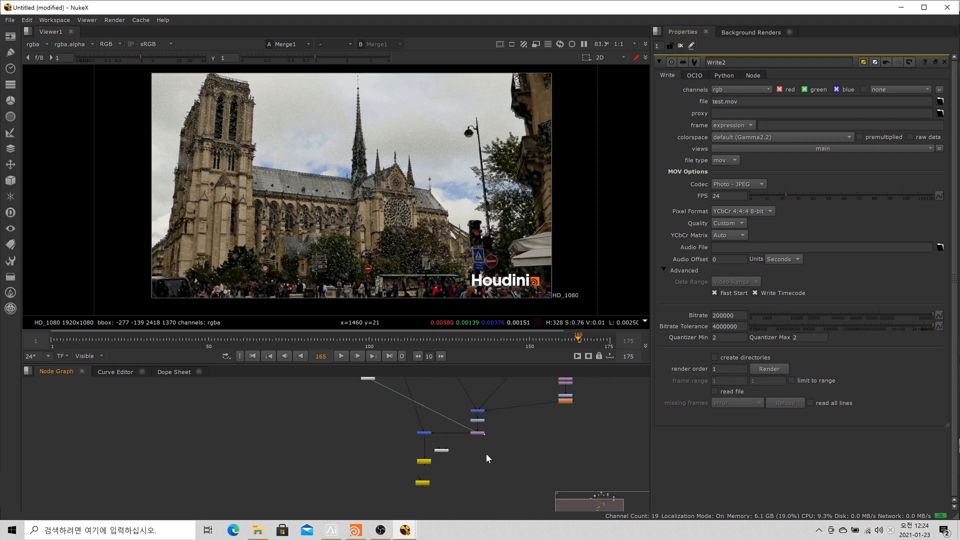